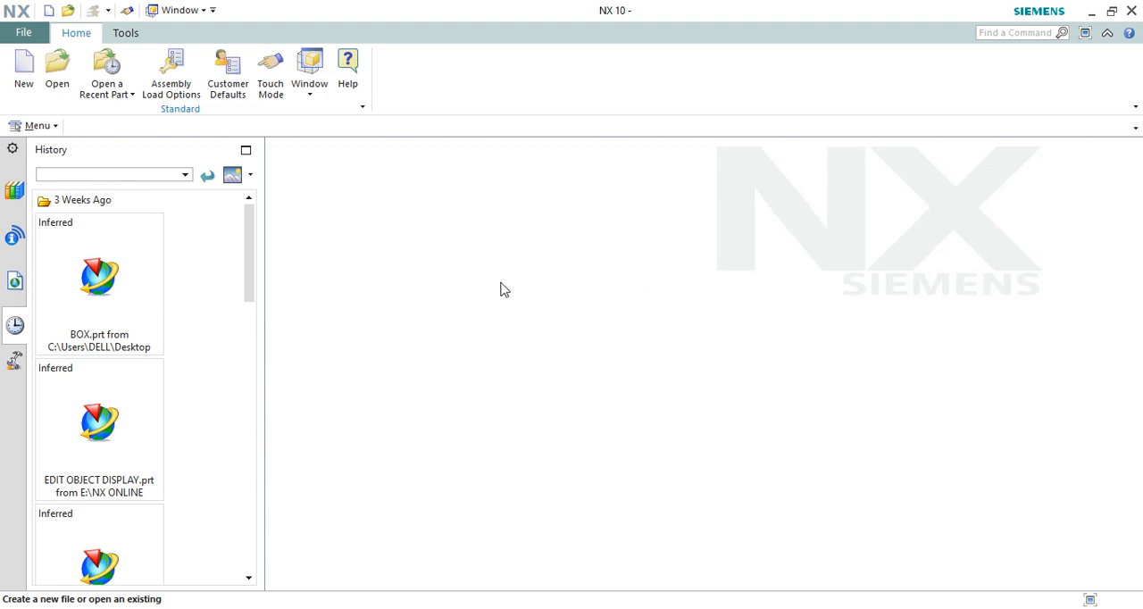
# Step: Create a new part from the millimetre Model template with the file name model1.prt
pyautogui.click(22, 71)
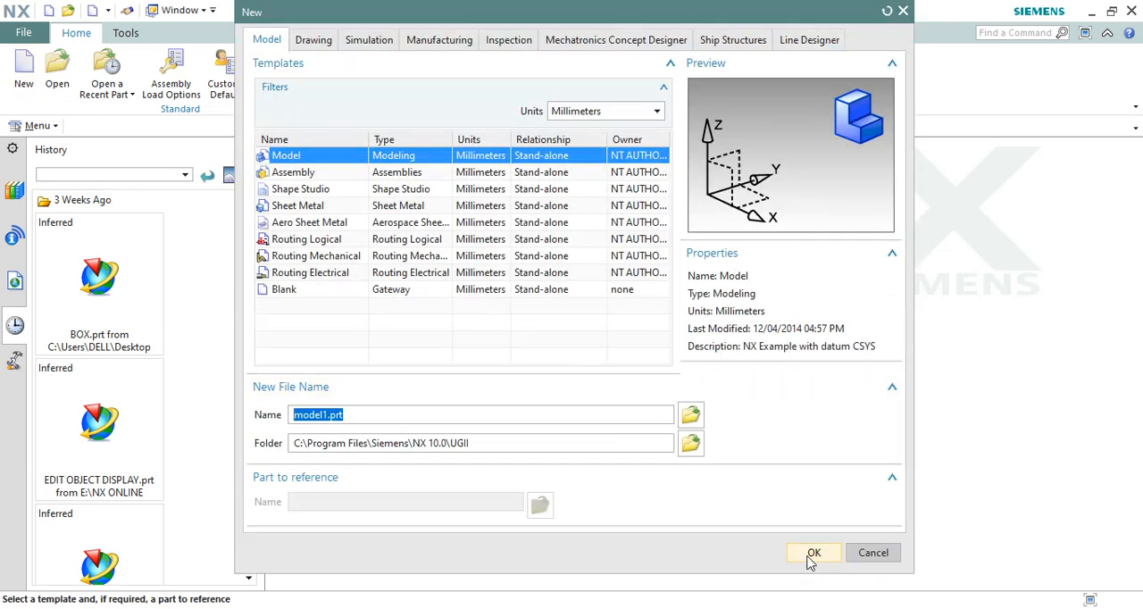
pyautogui.click(815, 553)
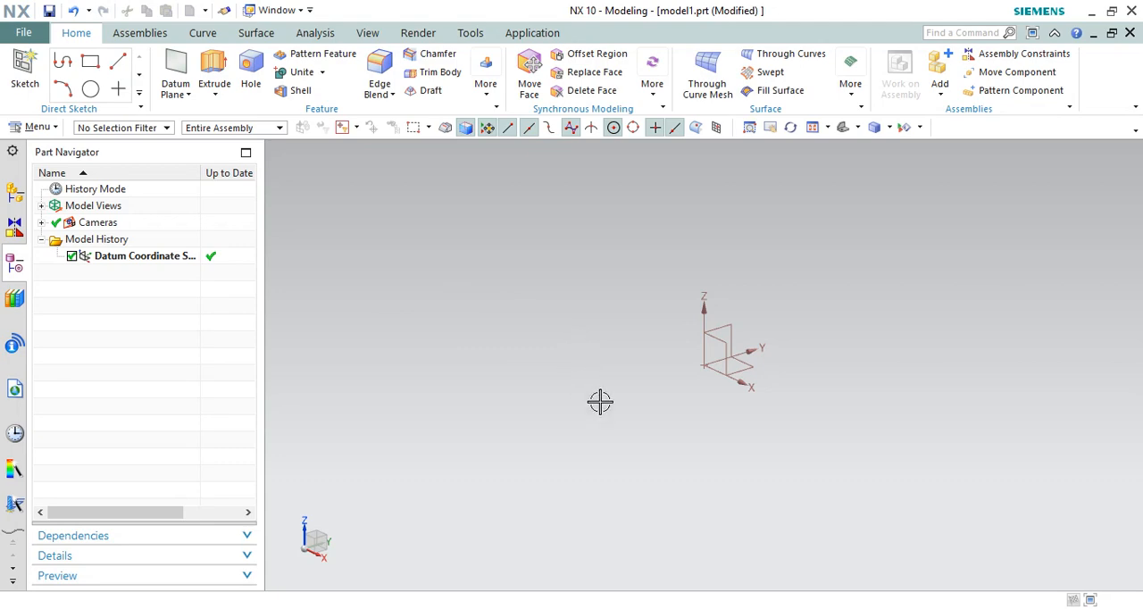
pyautogui.rightClick(834, 290)
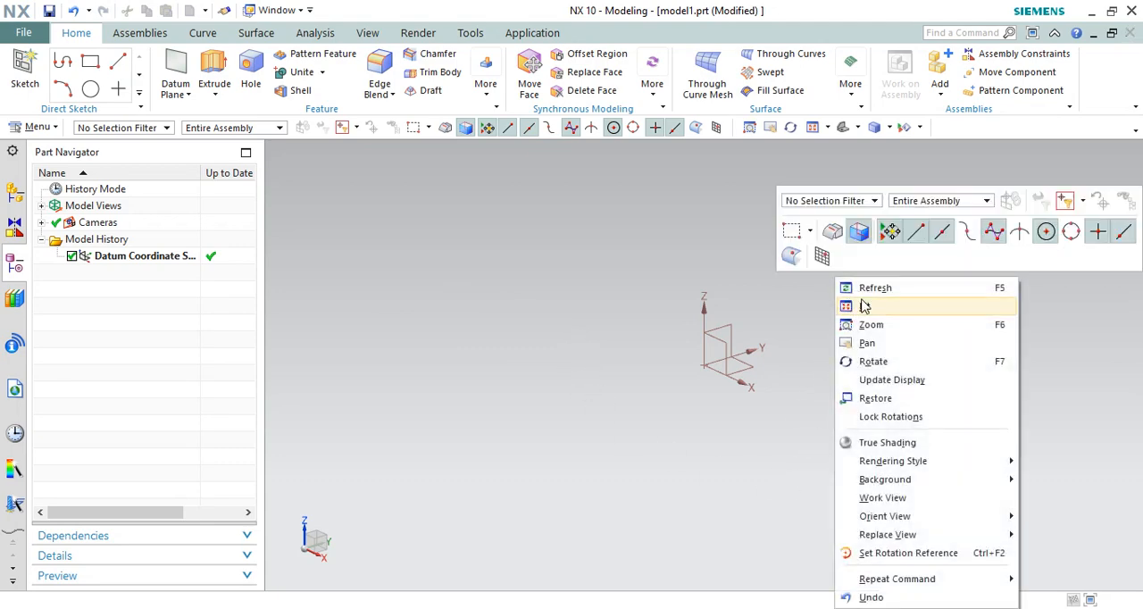
pyautogui.click(866, 306)
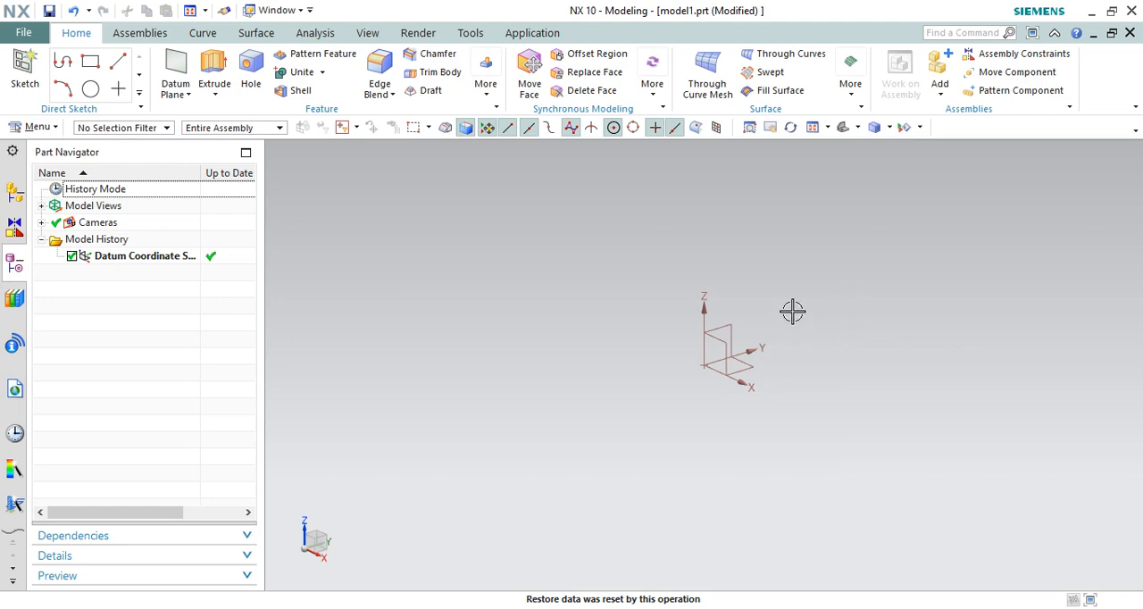
pyautogui.rightClick(832, 232)
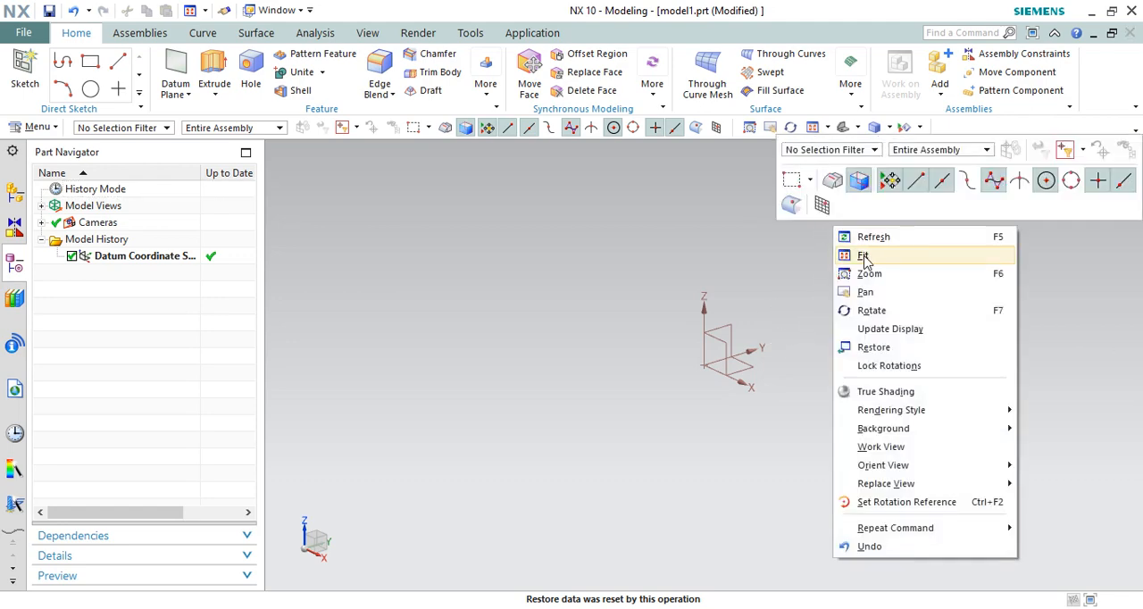
pyautogui.click(874, 256)
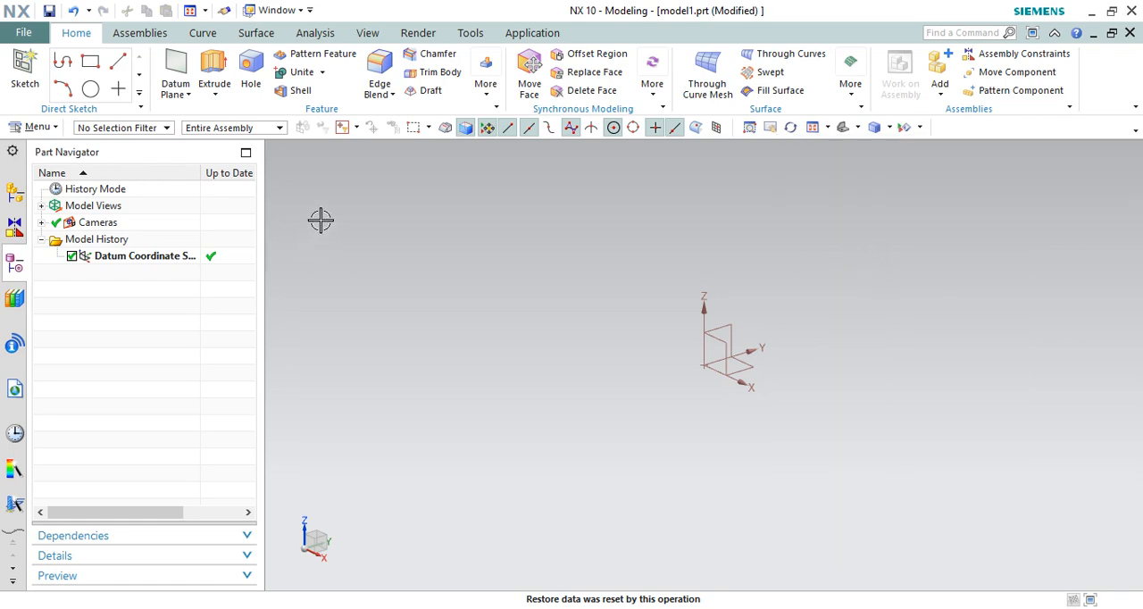
# Step: Start a new datum plane and set its type to At Distance
pyautogui.click(175, 76)
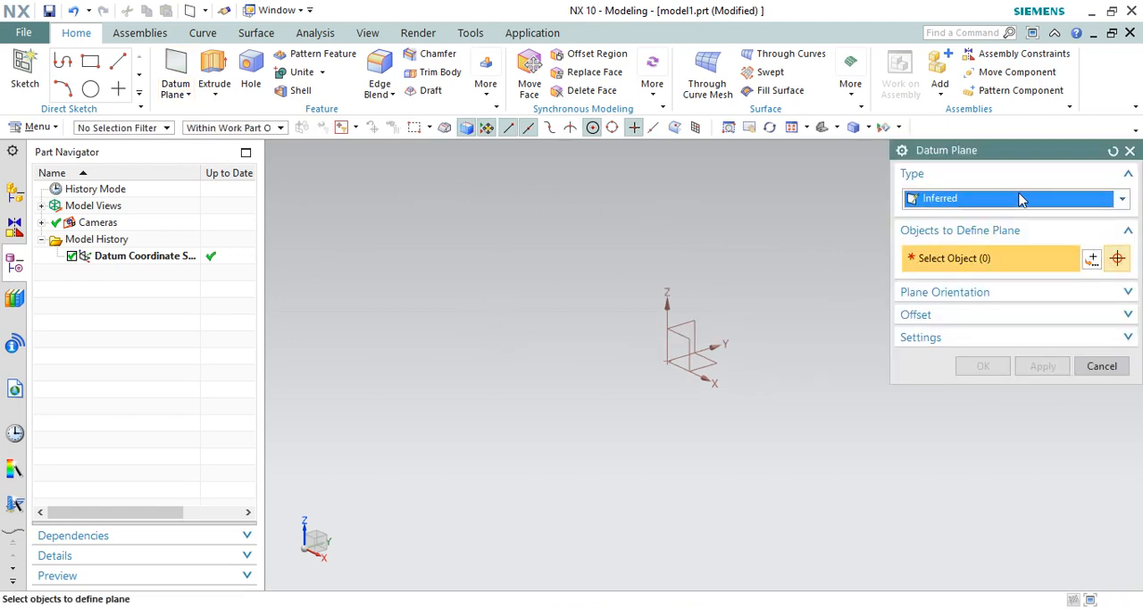
pyautogui.moveTo(1015, 156); pyautogui.dragTo(962, 156)
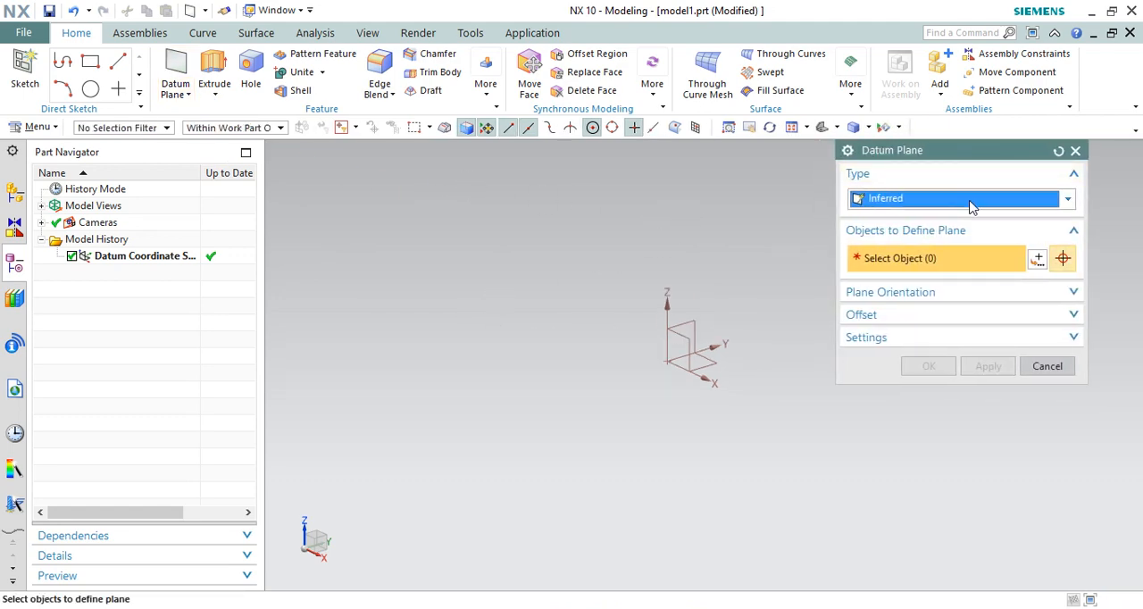
pyautogui.click(972, 202)
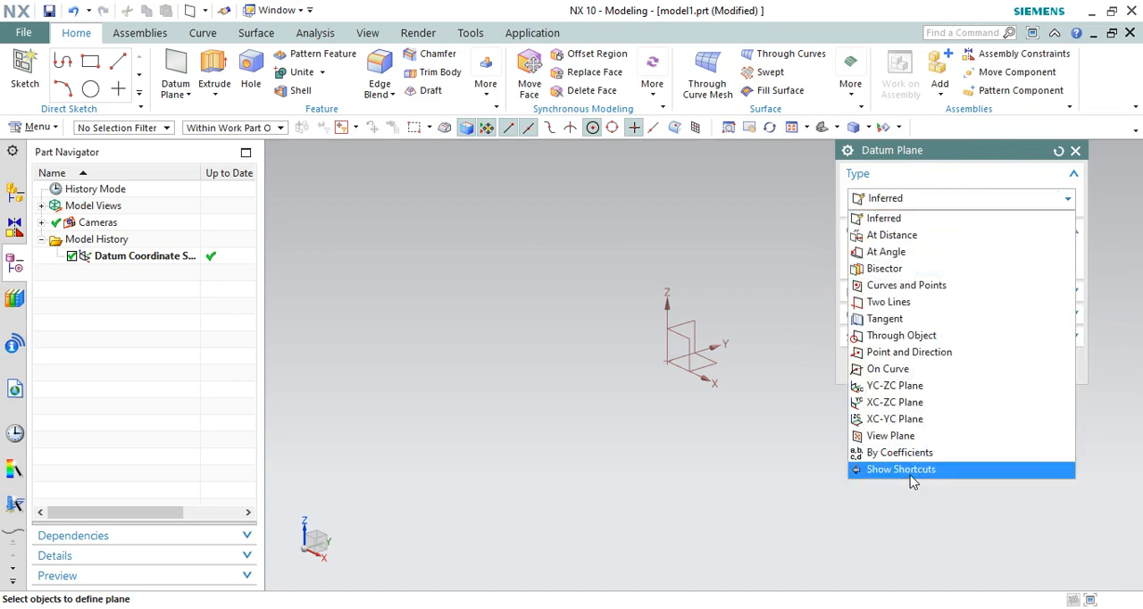
pyautogui.click(944, 200)
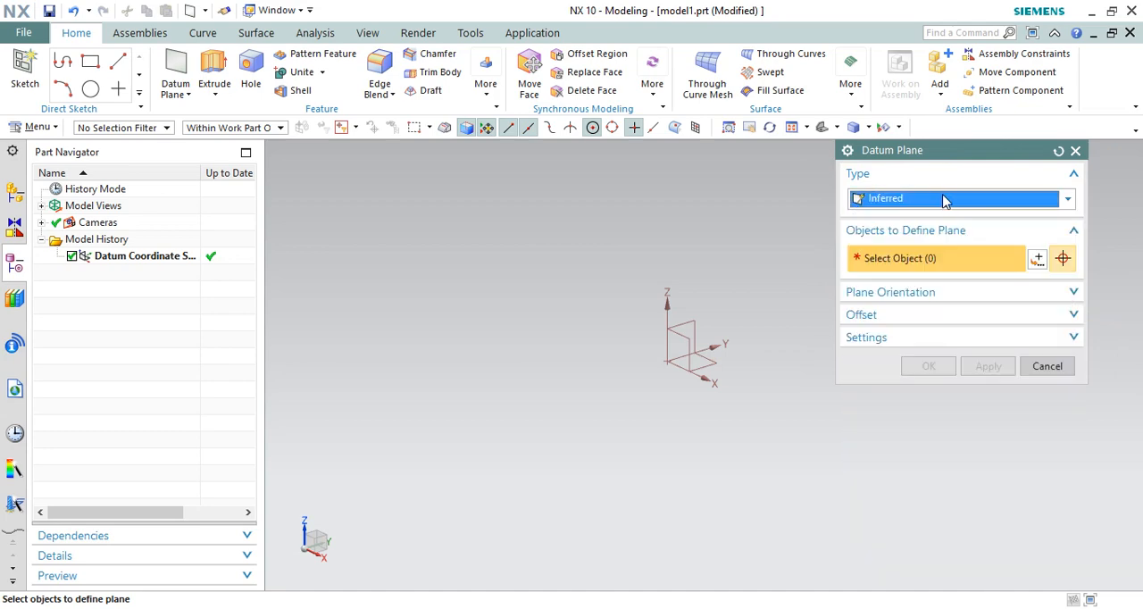
pyautogui.click(944, 200)
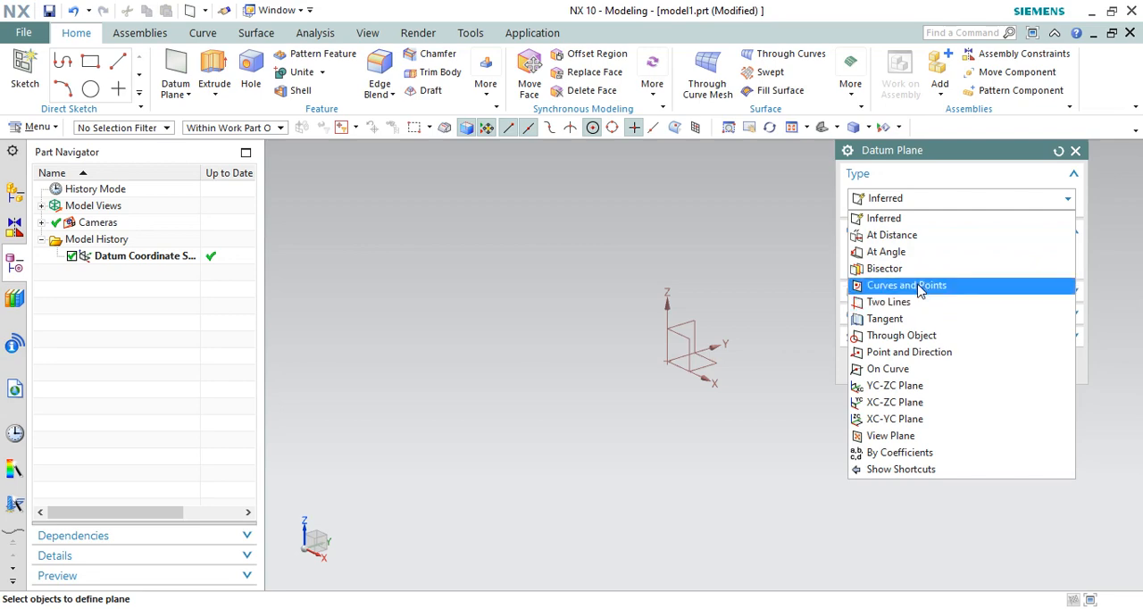
pyautogui.click(790, 272)
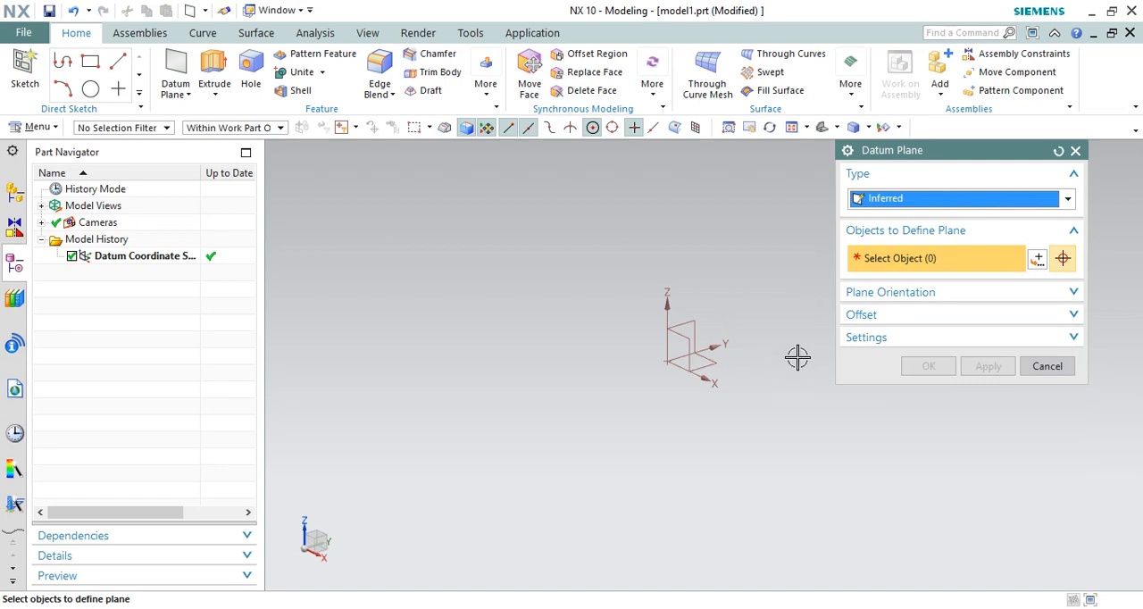
pyautogui.click(935, 200)
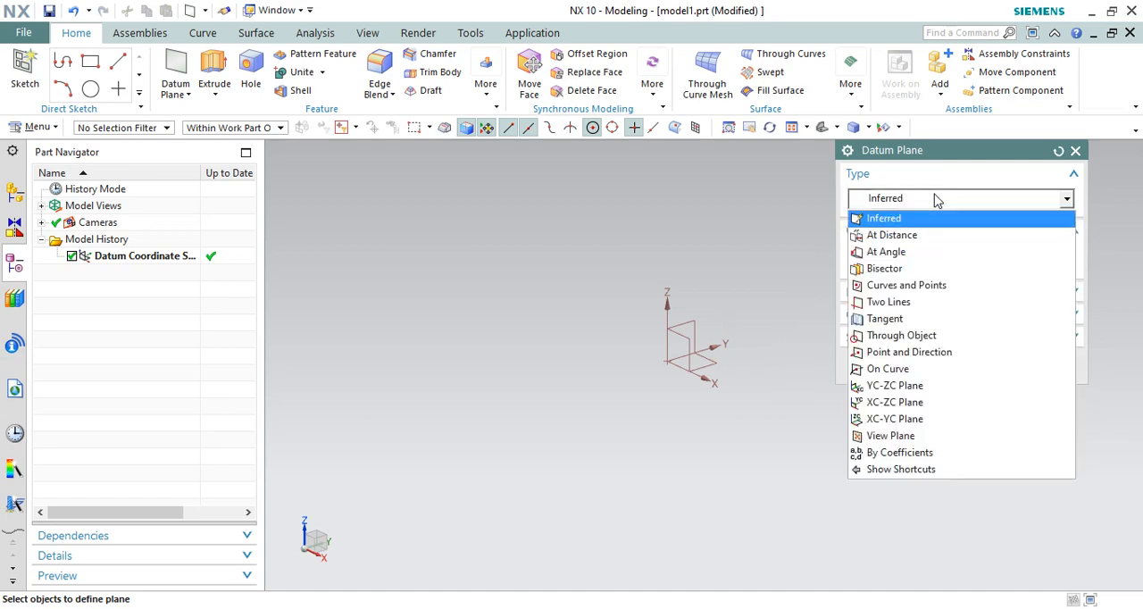
pyautogui.click(890, 238)
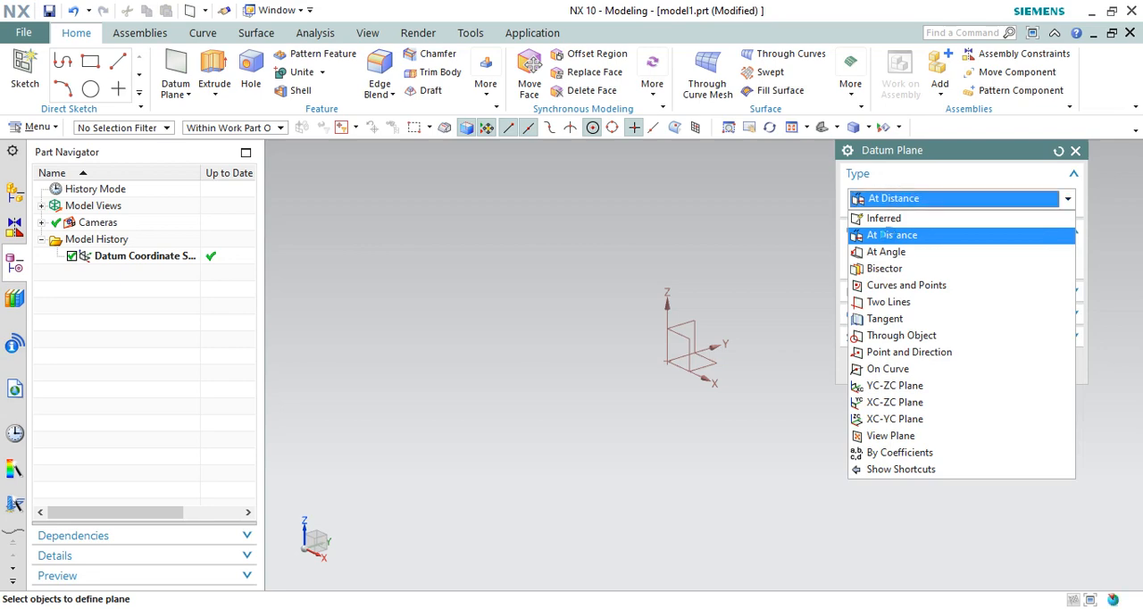
# Step: Create a datum plane offset 100 mm from the coordinate system's XZ plane, towards positive Y
pyautogui.click(684, 340)
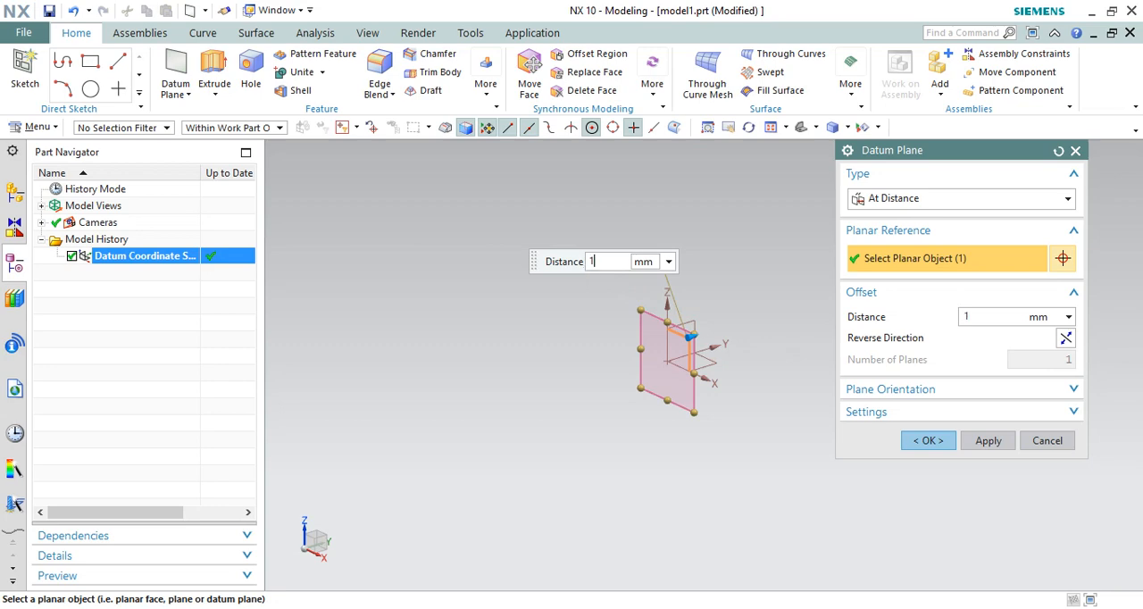
pyautogui.press('Return')
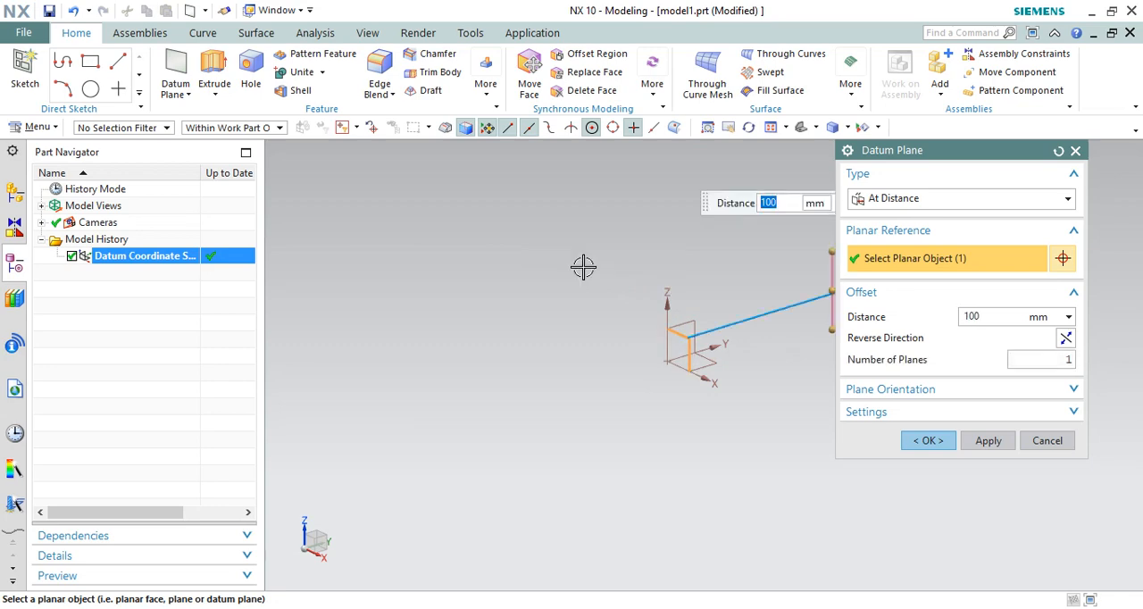
pyautogui.scroll(-2, 447, 355)
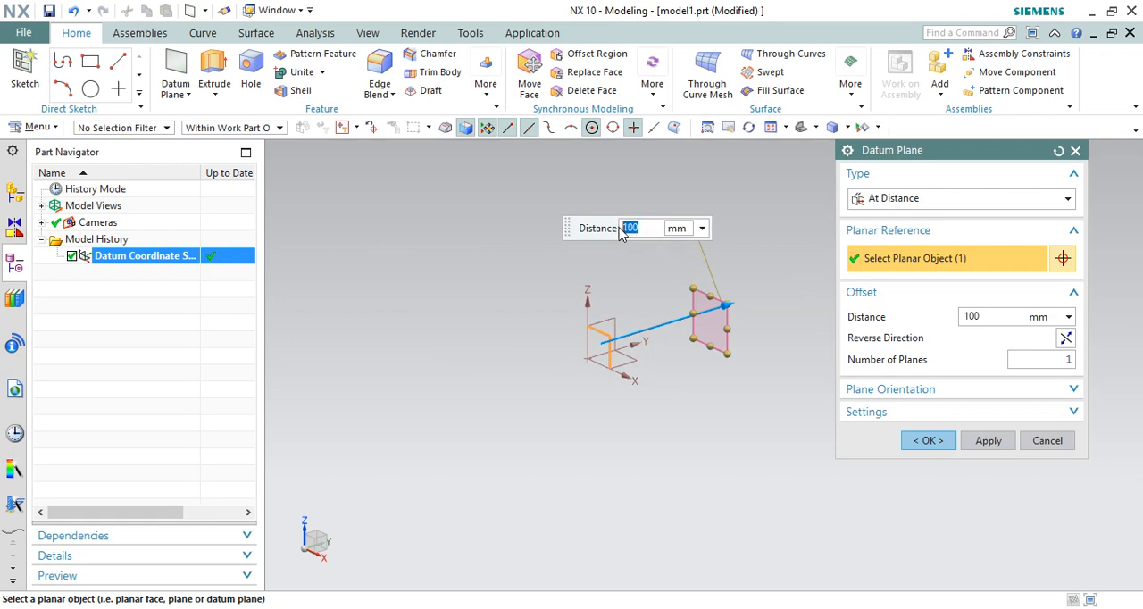
pyautogui.click(1067, 338)
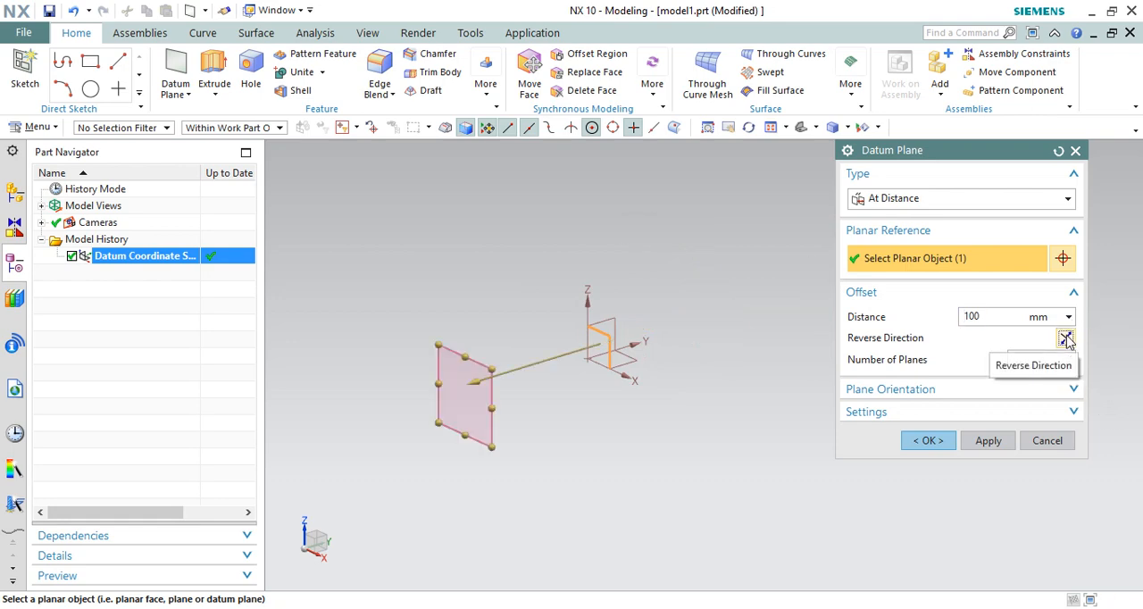
pyautogui.click(1066, 338)
pyautogui.click(987, 440)
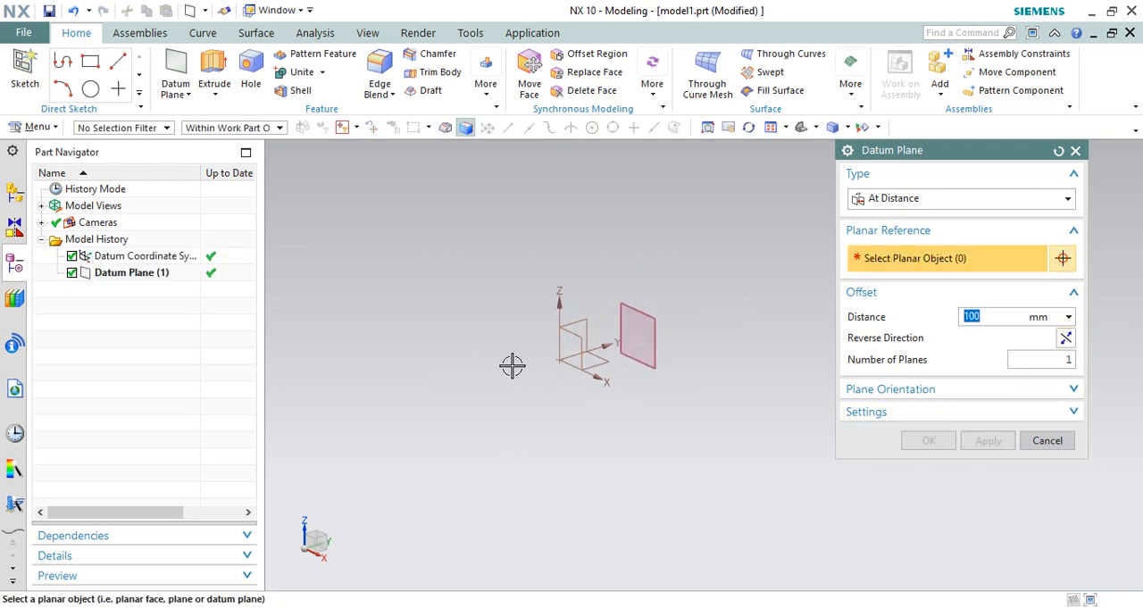
# Step: Select the existing offset datum plane as the planar reference for another At Distance plane
pyautogui.click(920, 201)
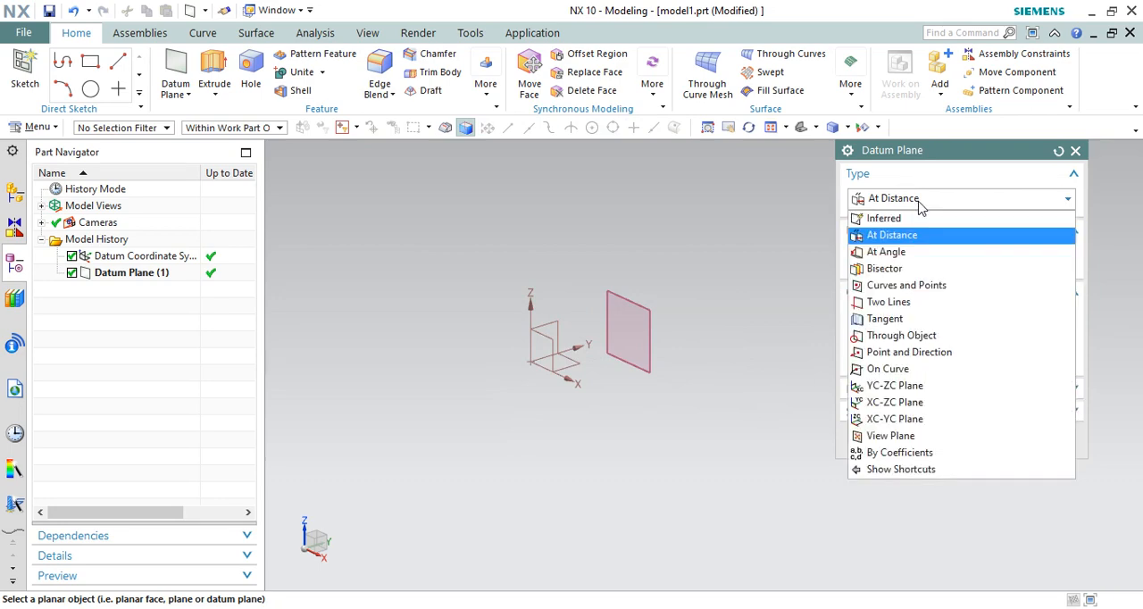
pyautogui.click(882, 240)
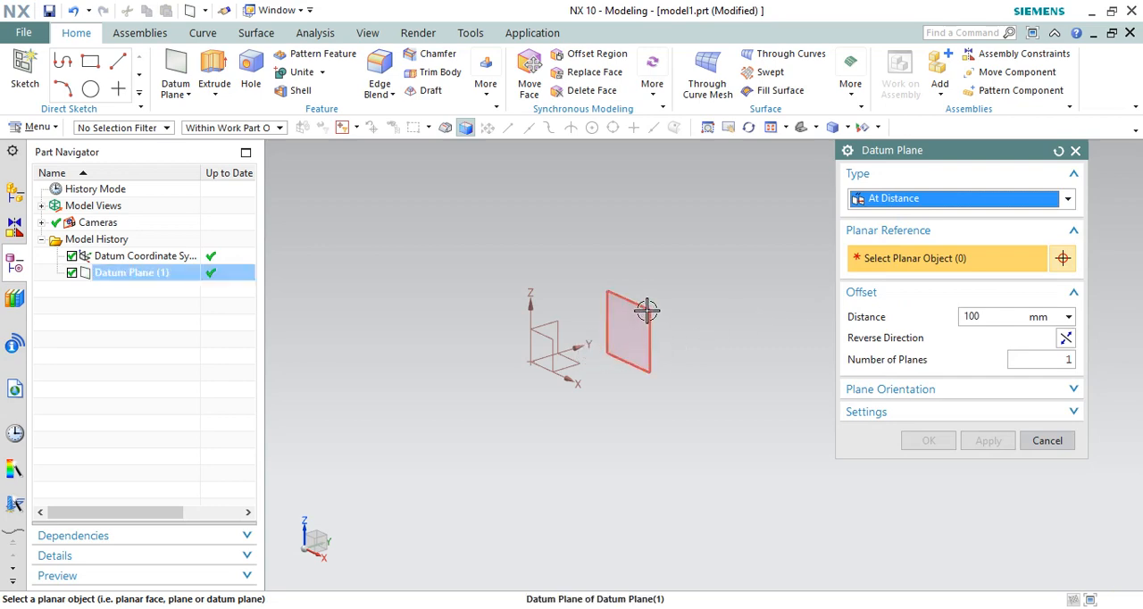
pyautogui.scroll(2, 666, 285)
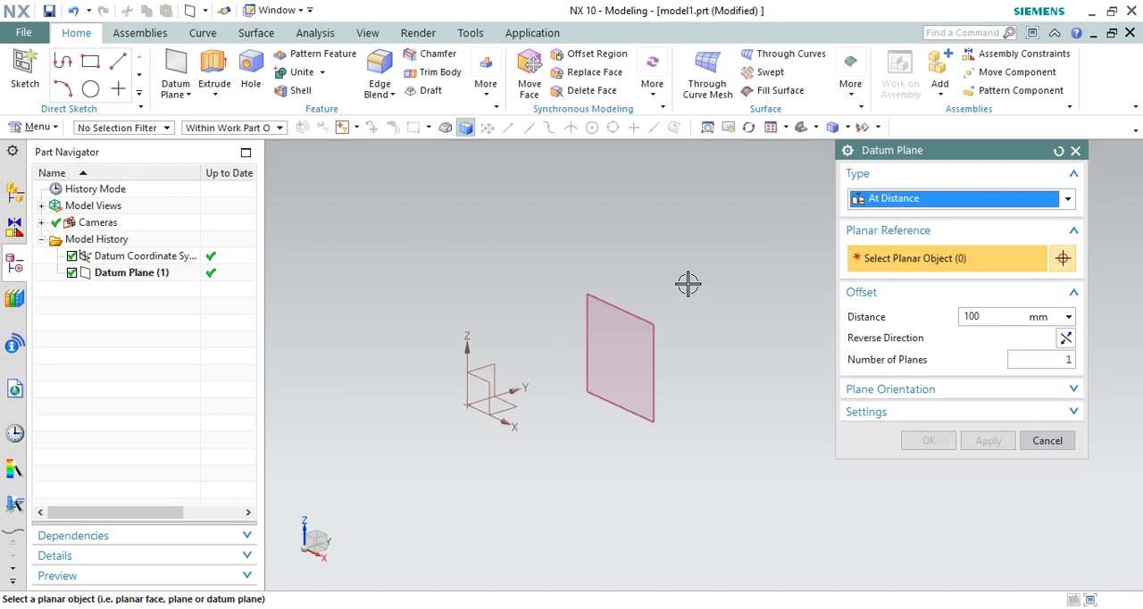
pyautogui.scroll(-2, 585, 356)
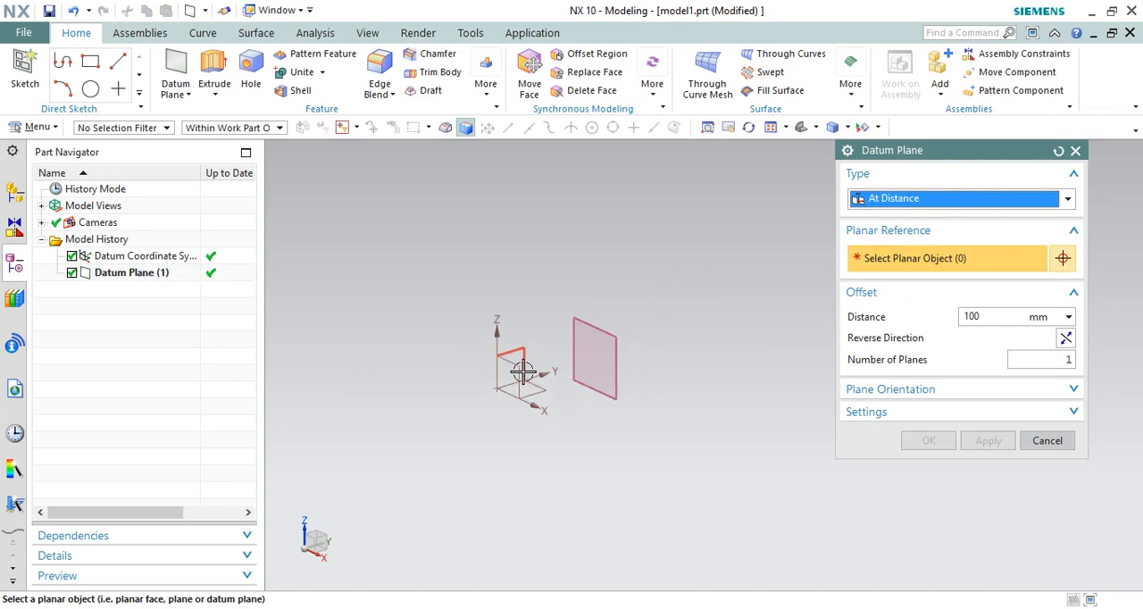
pyautogui.scroll(1, 664, 334)
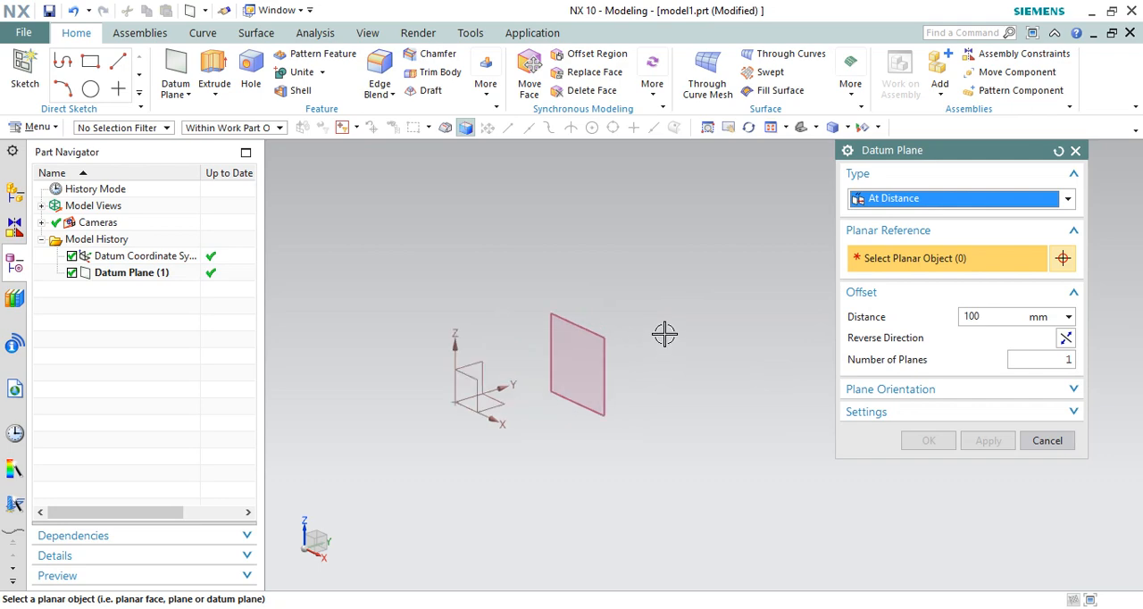
pyautogui.click(591, 331)
pyautogui.scroll(-1, 545, 332)
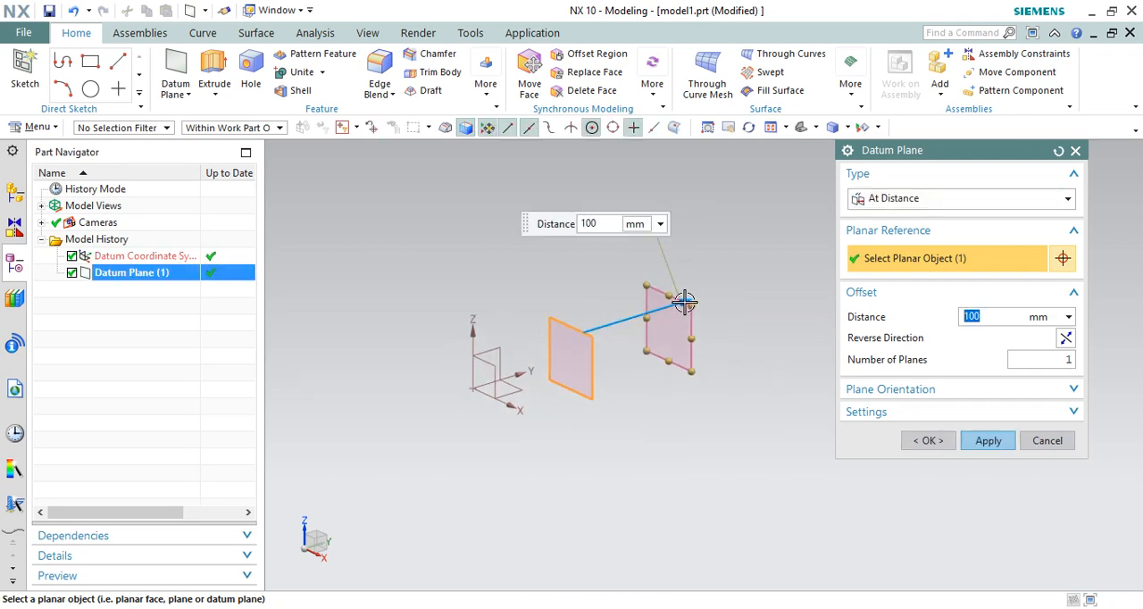
# Step: Try offset distances of 110 mm, 100 mm and 10 mm for the new datum plane
pyautogui.moveTo(684, 302); pyautogui.dragTo(717, 313)
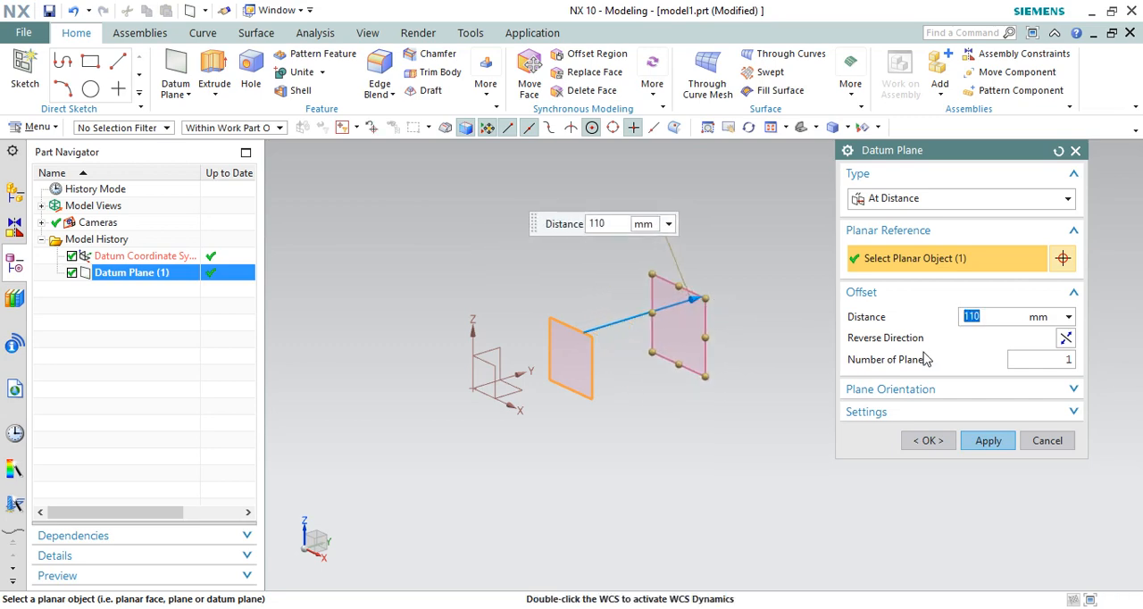
pyautogui.write('100')
pyautogui.press('Return')
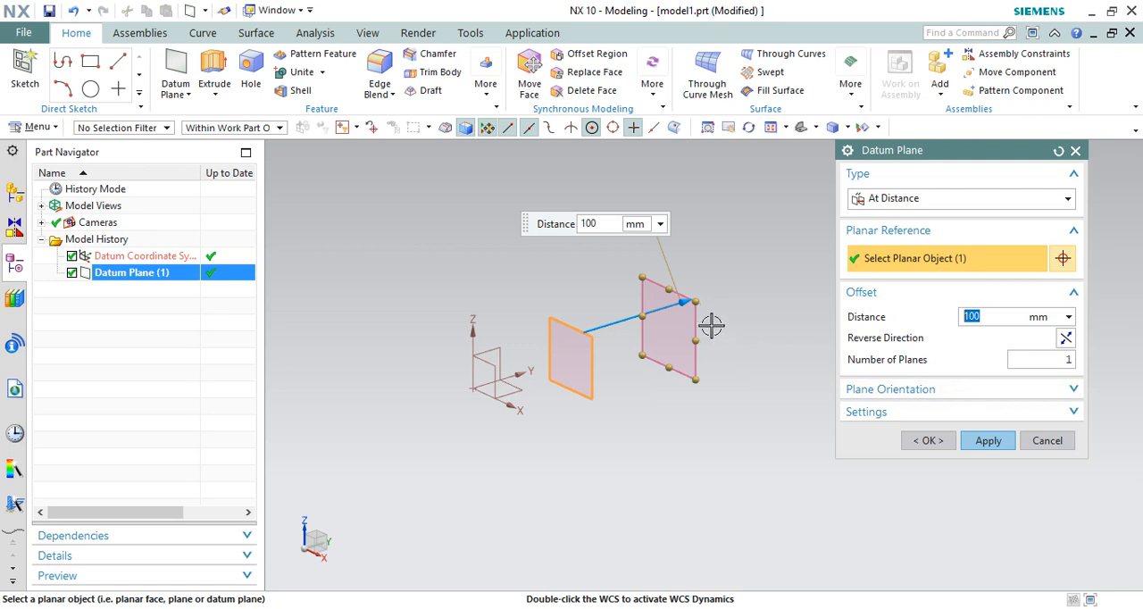
pyautogui.write('10')
pyautogui.press('Return')
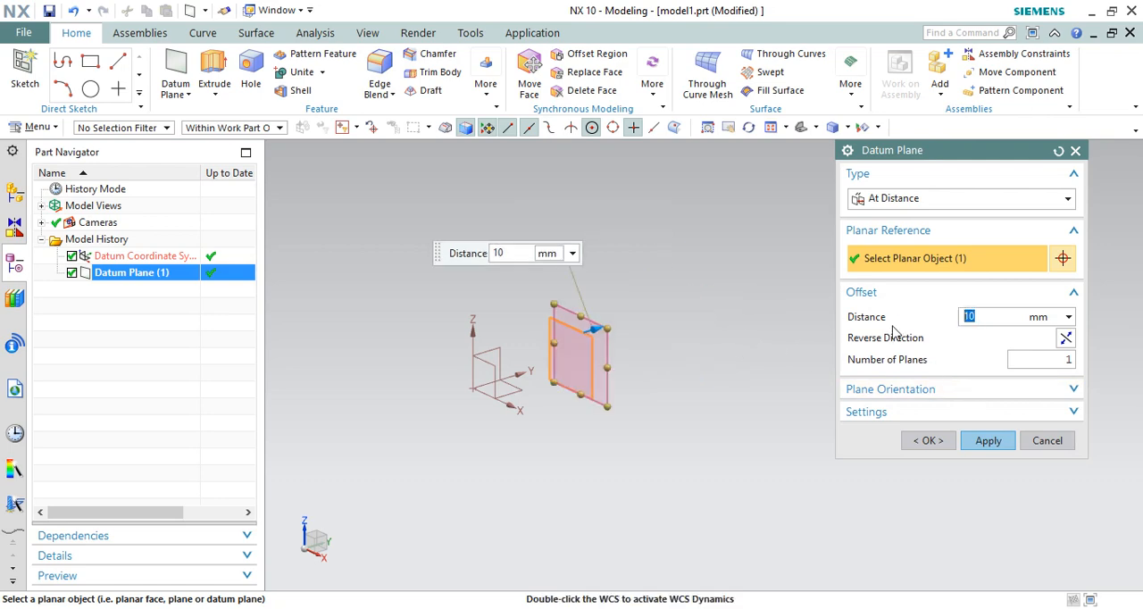
# Step: Set the number of offset planes to 5
pyautogui.click(1053, 364)
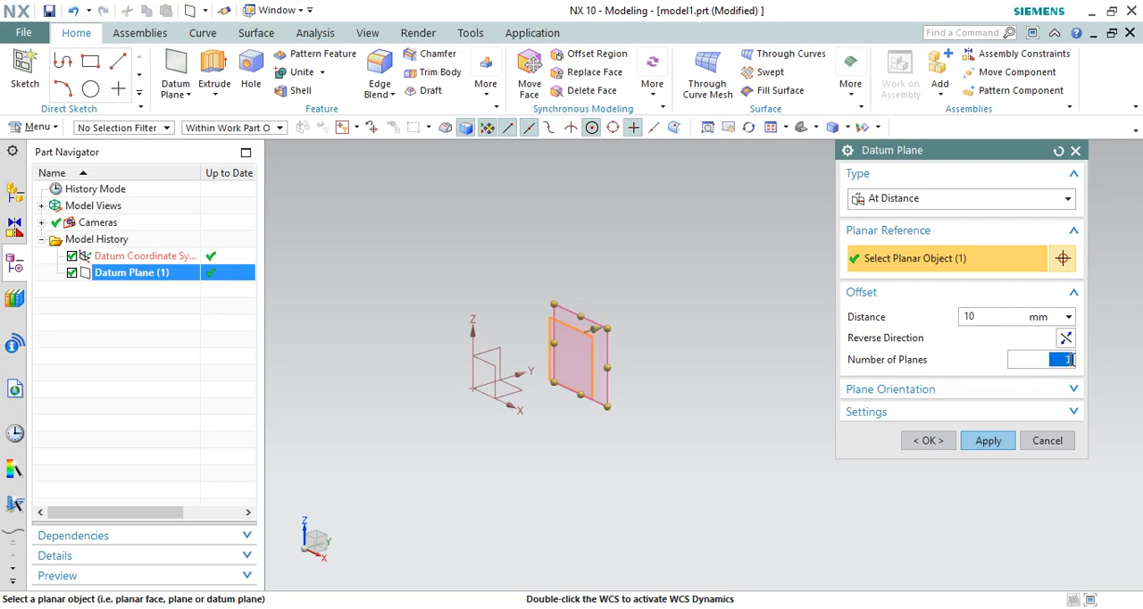
pyautogui.write('5')
pyautogui.press('Return')
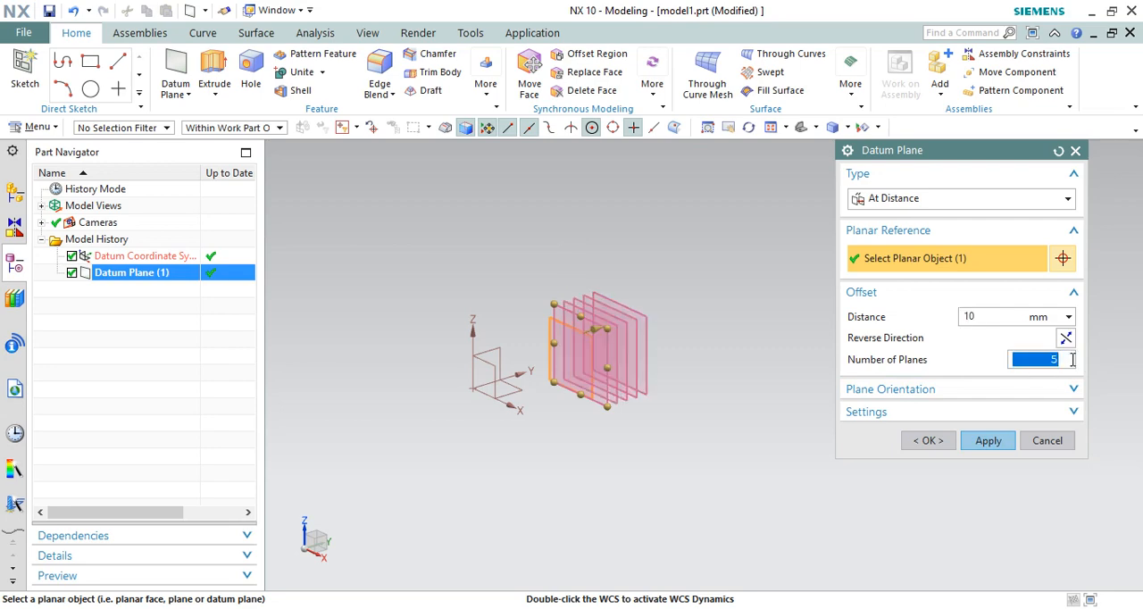
# Step: Set the offset distance to 25 mm and create the series of parallel datum planes
pyautogui.moveTo(563, 322); pyautogui.dragTo(566, 358, button='middle')
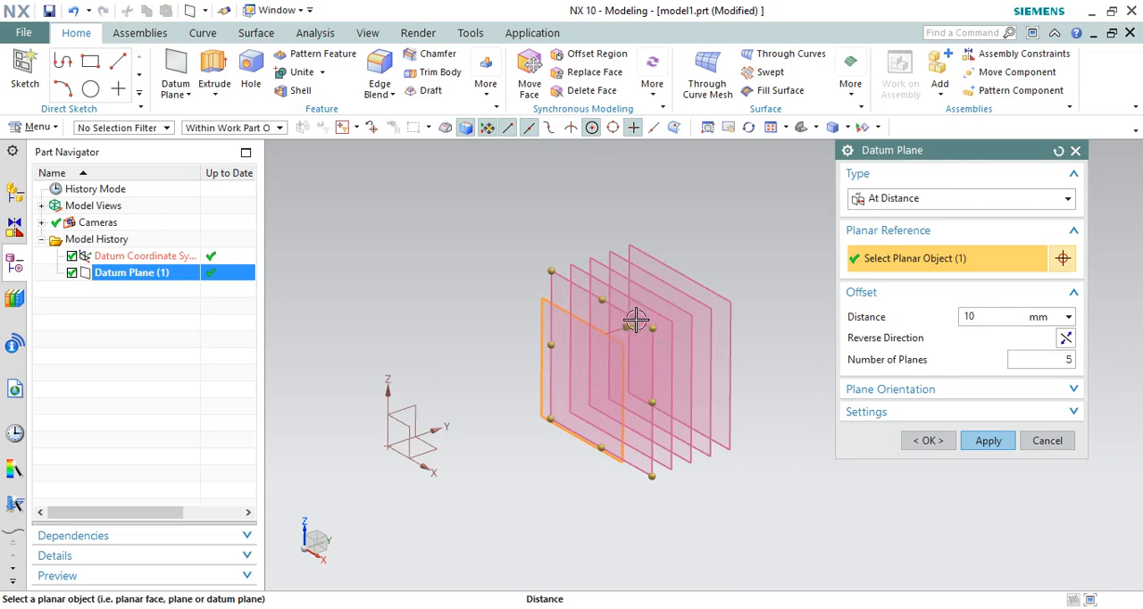
pyautogui.moveTo(636, 320); pyautogui.dragTo(656, 321)
pyautogui.moveTo(692, 256); pyautogui.dragTo(741, 245, button='middle')
pyautogui.scroll(2, 753, 235)
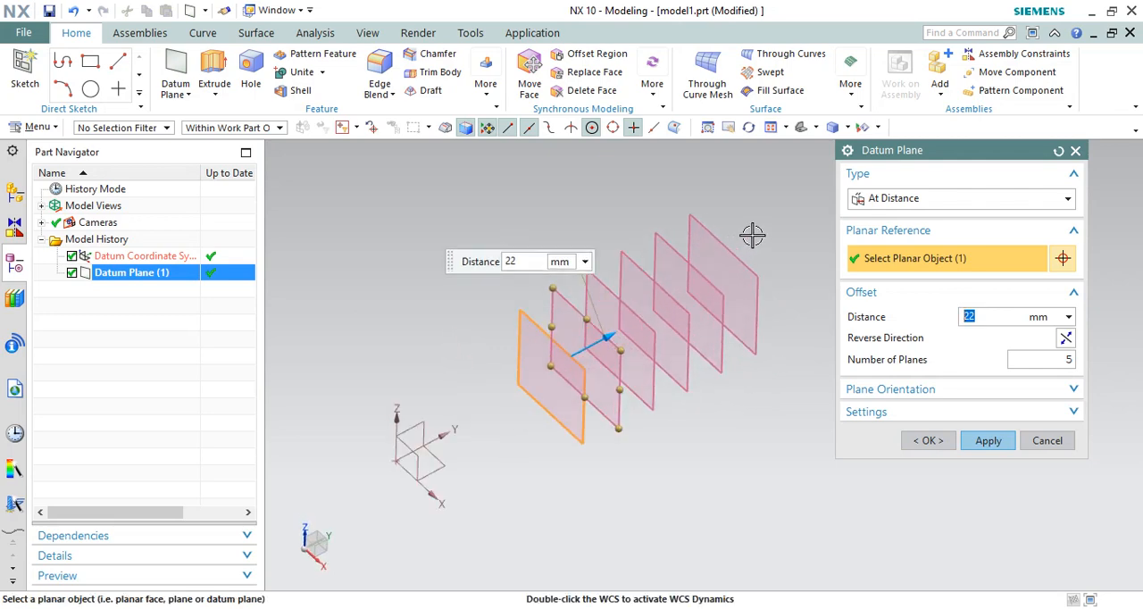
pyautogui.write('25')
pyautogui.press('Return')
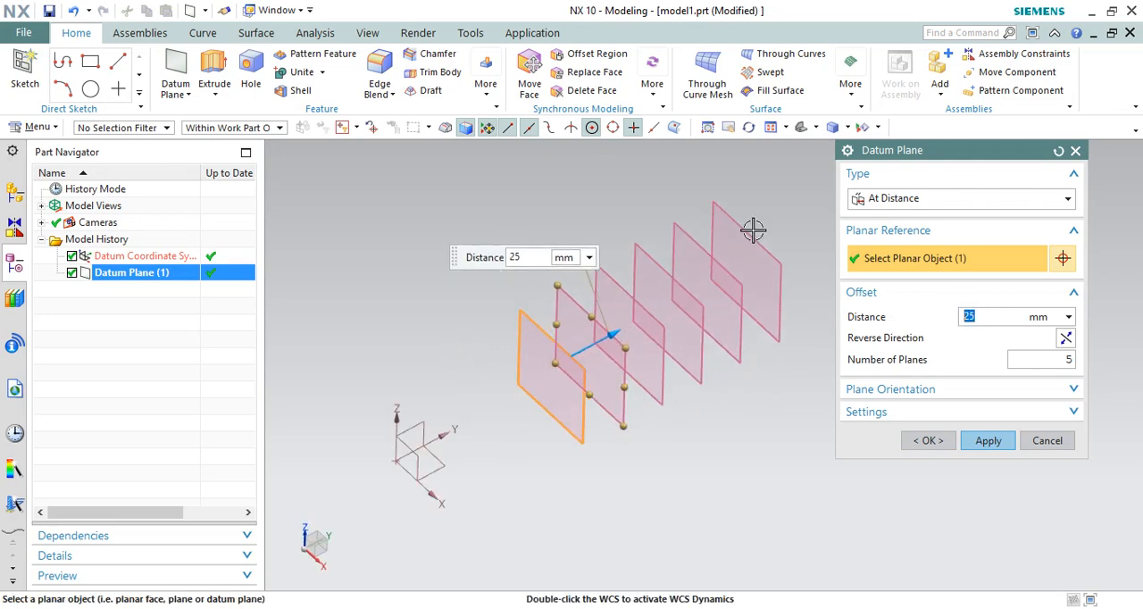
pyautogui.click(985, 440)
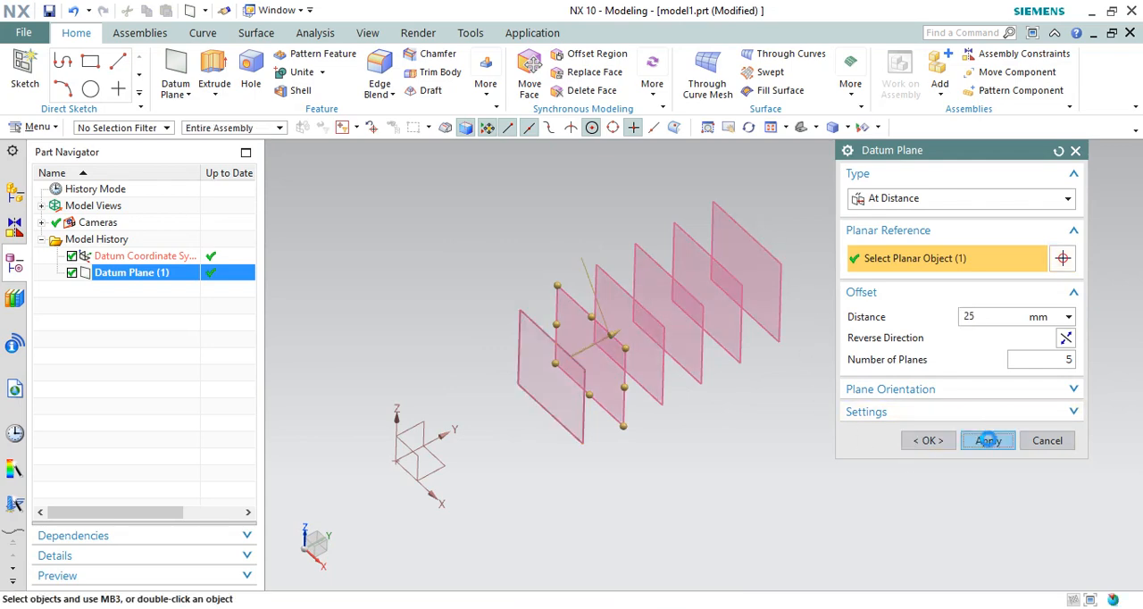
pyautogui.scroll(-1, 604, 256)
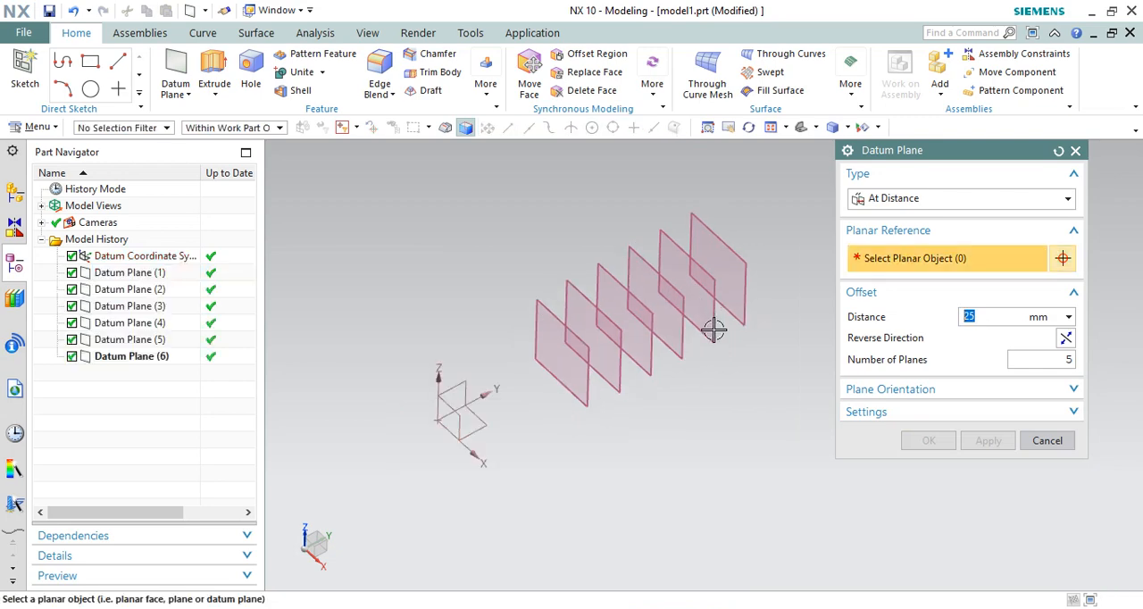
# Step: Leave datum plane creation and start an On Plane sketch on the datum plane farthest from the coordinate system
pyautogui.moveTo(783, 342)
pyautogui.mouseDown(button='middle')
pyautogui.moveTo(765, 309)
pyautogui.moveTo(783, 324)
pyautogui.mouseUp(button='middle')
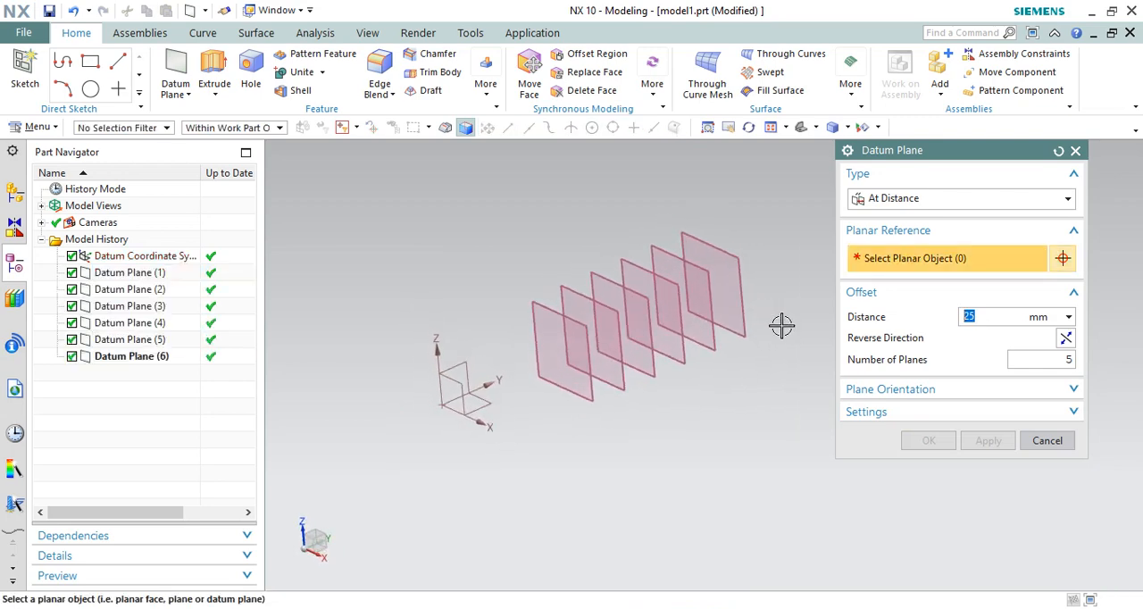
pyautogui.click(1048, 442)
pyautogui.moveTo(434, 273); pyautogui.dragTo(532, 260, button='middle')
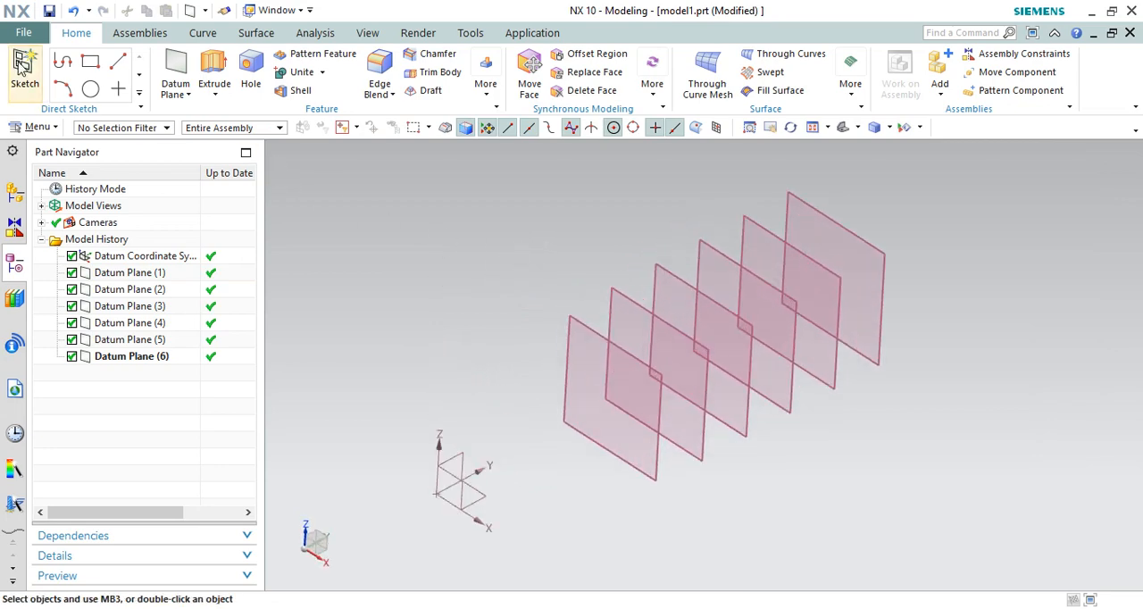
pyautogui.scroll(-2, 565, 304)
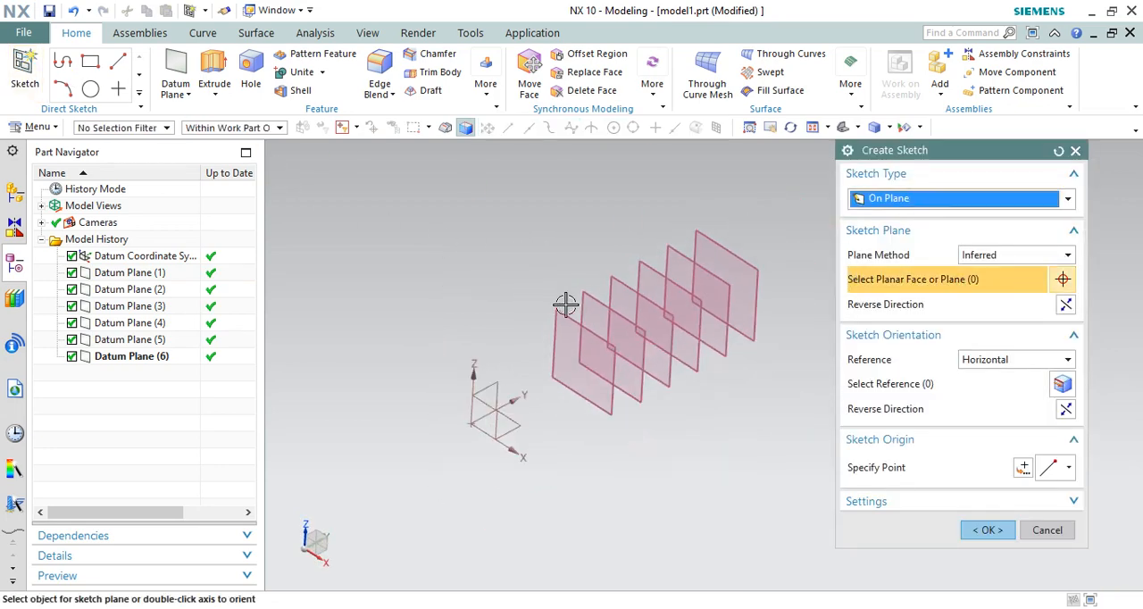
pyautogui.click(745, 255)
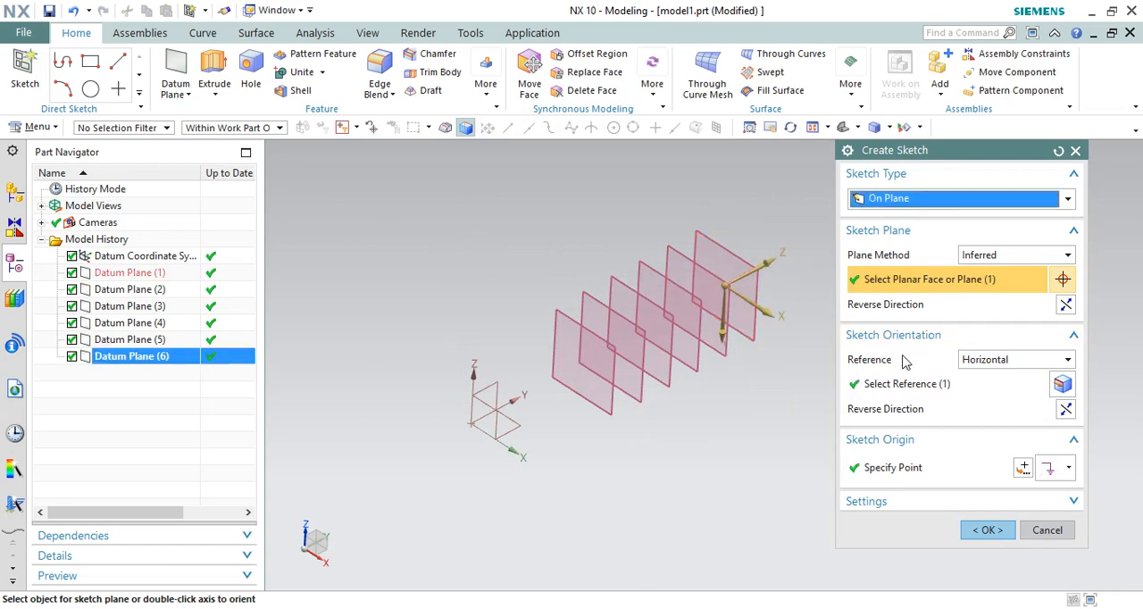
pyautogui.click(987, 530)
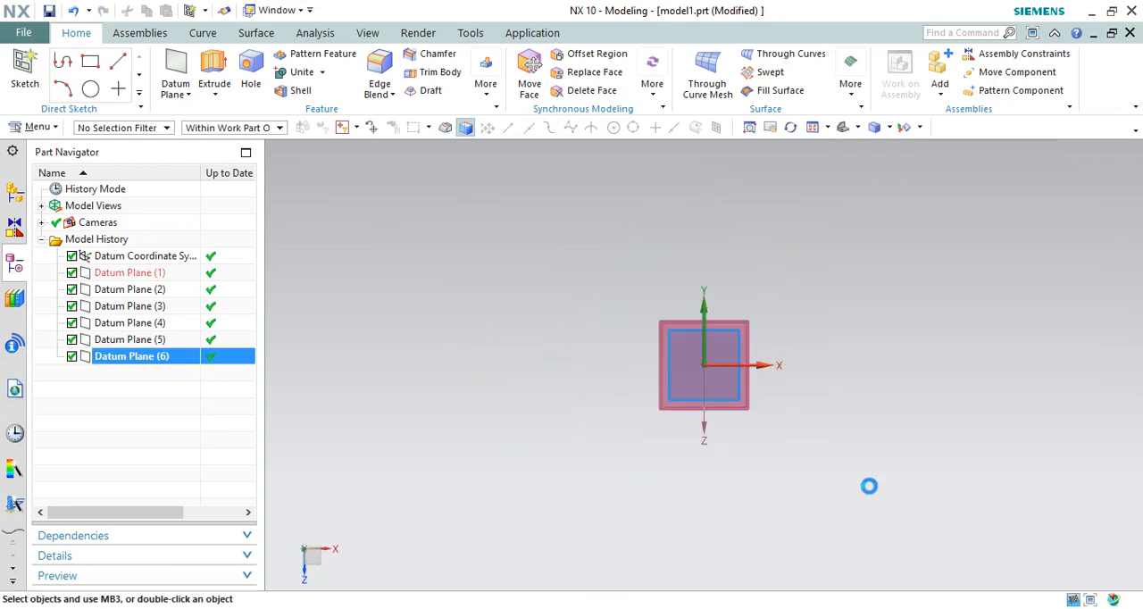
# Step: Sketch a circle about 96 mm in diameter centred on the sketch origin and finish the sketch
pyautogui.click(209, 61)
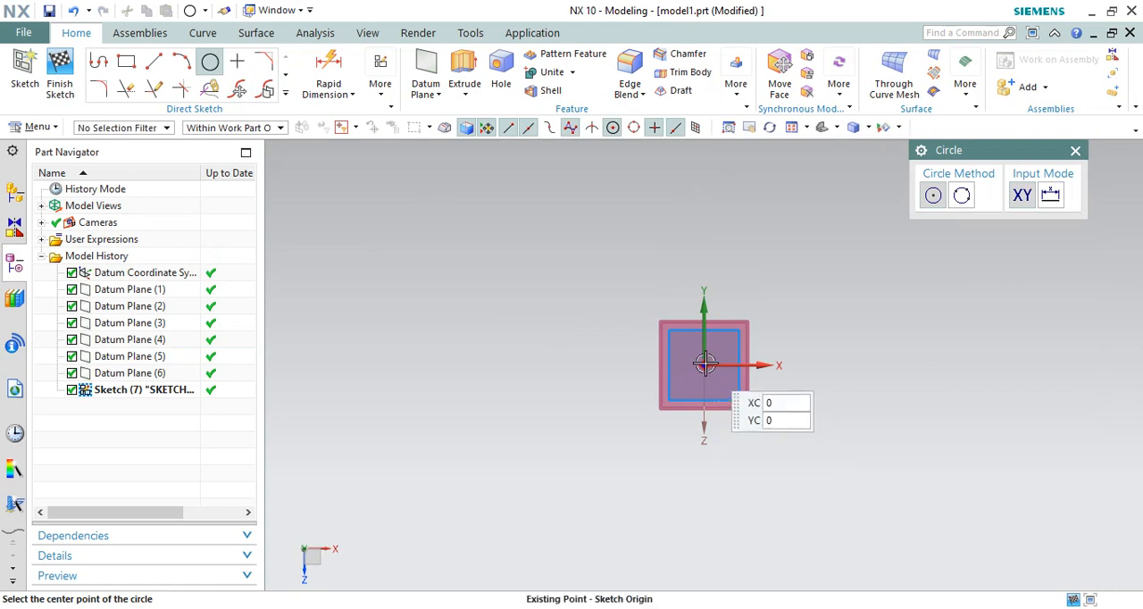
pyautogui.click(706, 365)
pyautogui.click(780, 366)
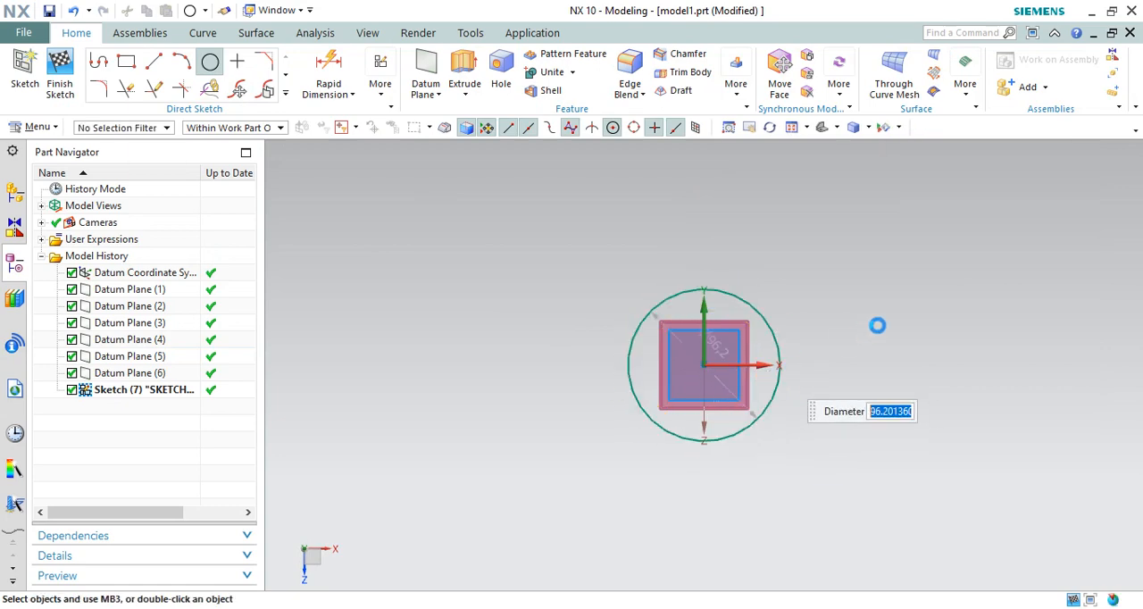
pyautogui.press('Escape')
pyautogui.click(60, 73)
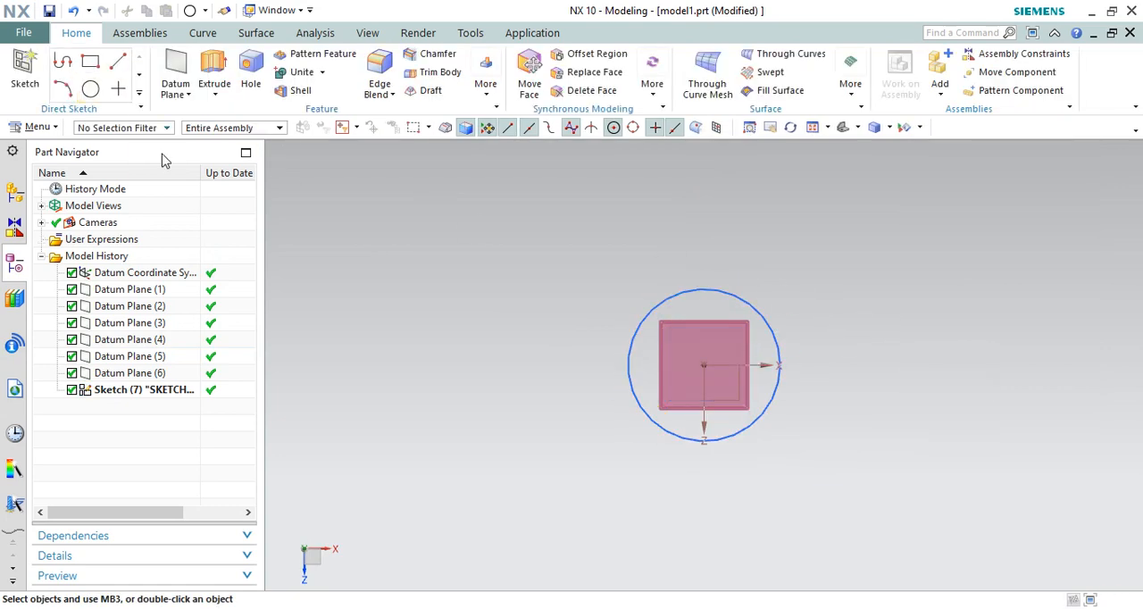
# Step: Start another On Plane sketch on the second datum plane from the coordinate system, Datum Plane (2)
pyautogui.moveTo(504, 292)
pyautogui.mouseDown(button='middle')
pyautogui.moveTo(594, 327)
pyautogui.moveTo(586, 354)
pyautogui.mouseUp(button='middle')
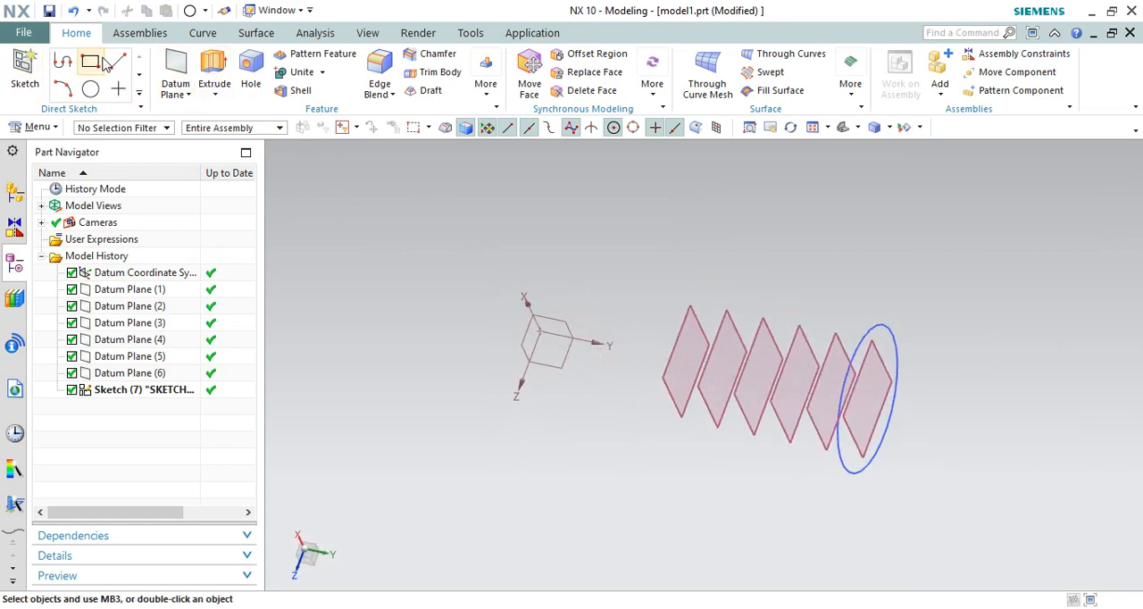
pyautogui.click(24, 63)
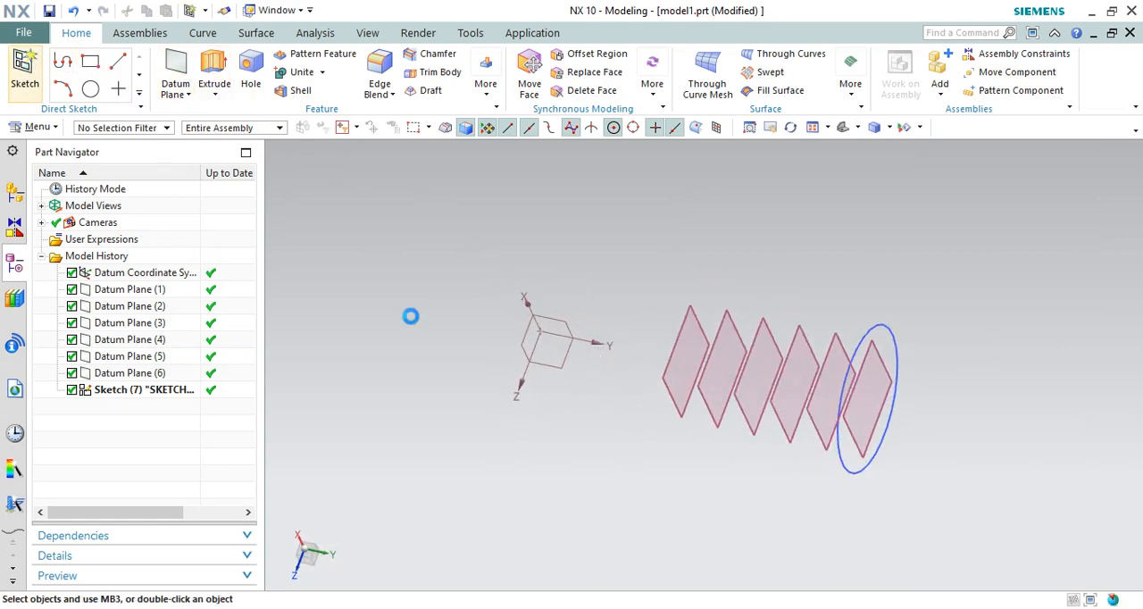
pyautogui.click(746, 342)
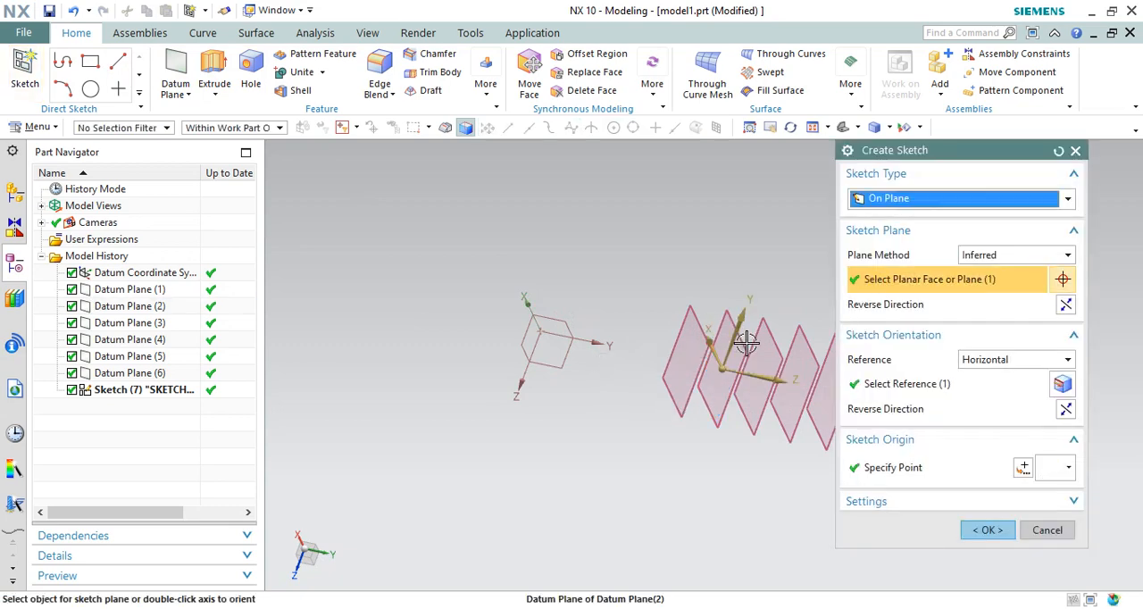
pyautogui.middleClick(785, 364)
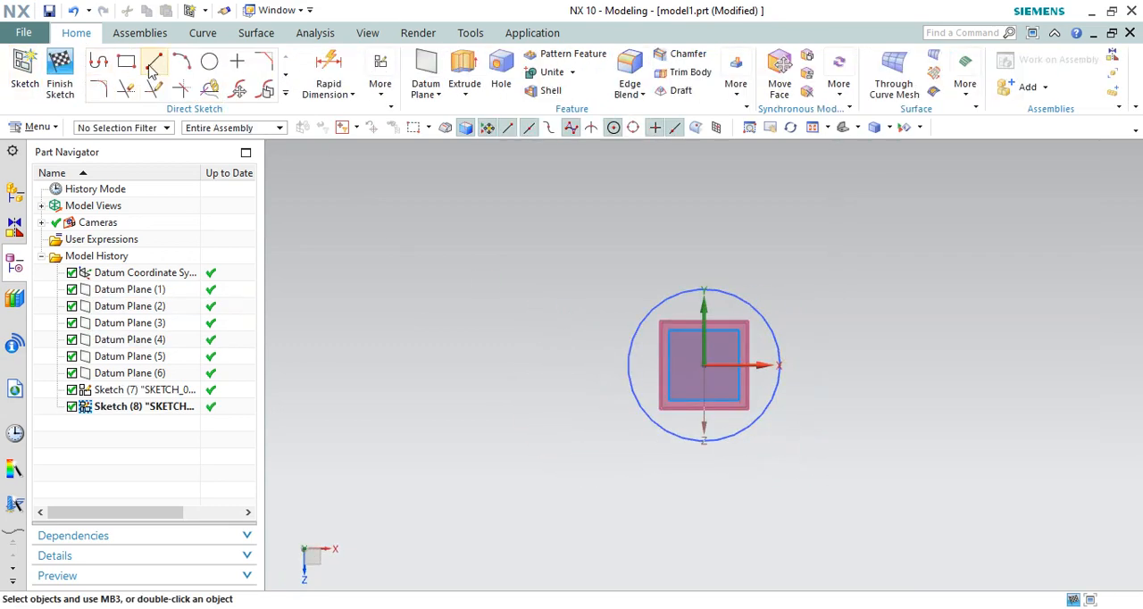
# Step: Sketch a from-center rectangle 150 mm wide and about 130 mm high at the sketch origin and finish the sketch
pyautogui.click(125, 61)
pyautogui.click(705, 364)
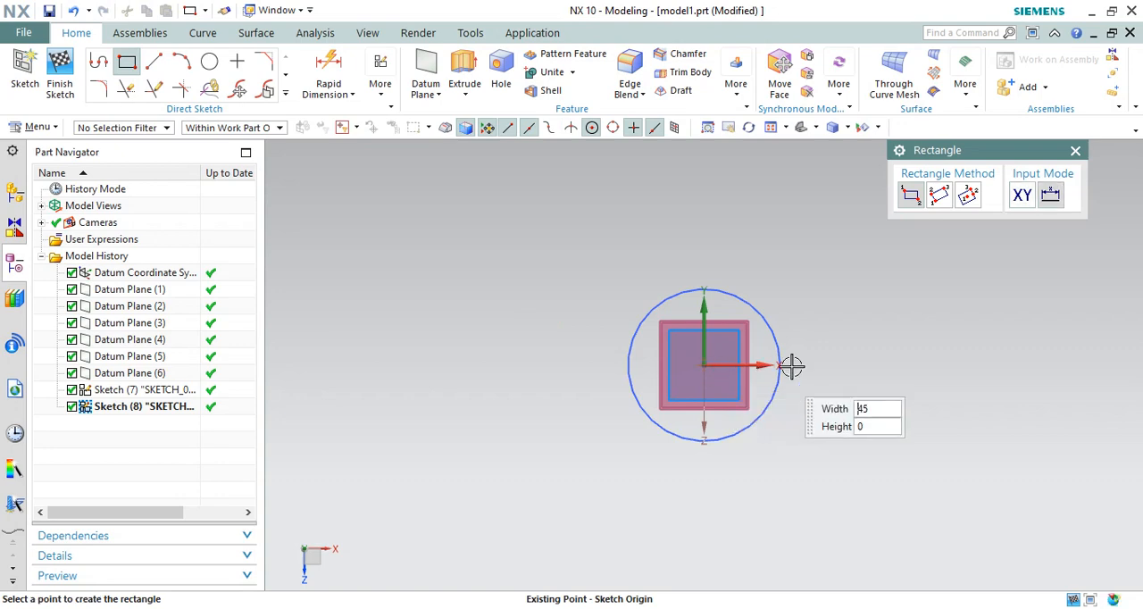
pyautogui.click(972, 198)
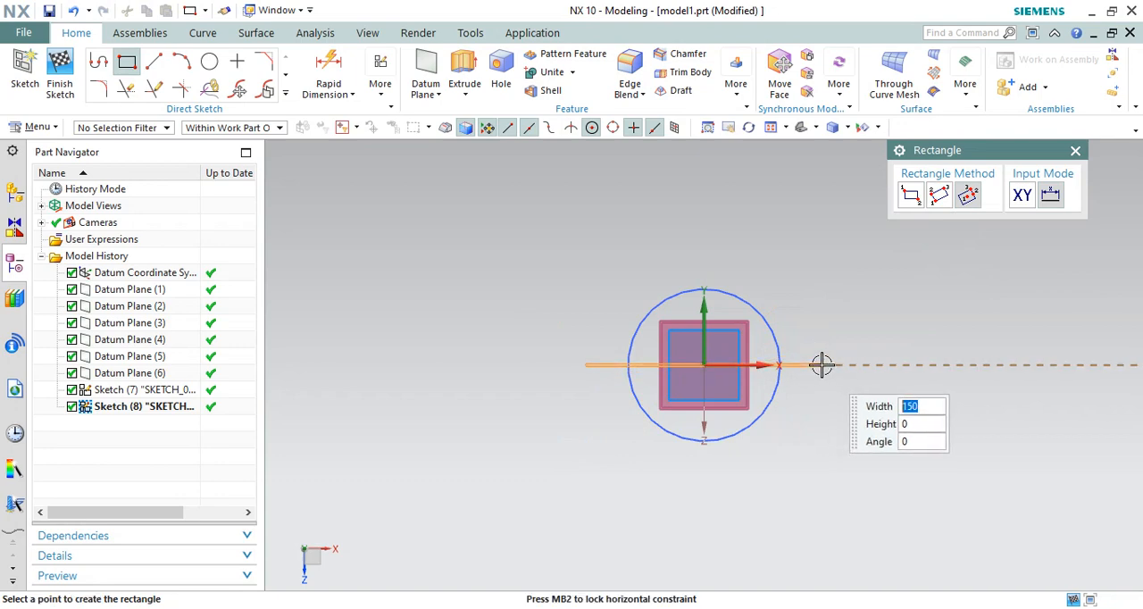
pyautogui.click(821, 364)
pyautogui.click(815, 263)
pyautogui.press('Escape')
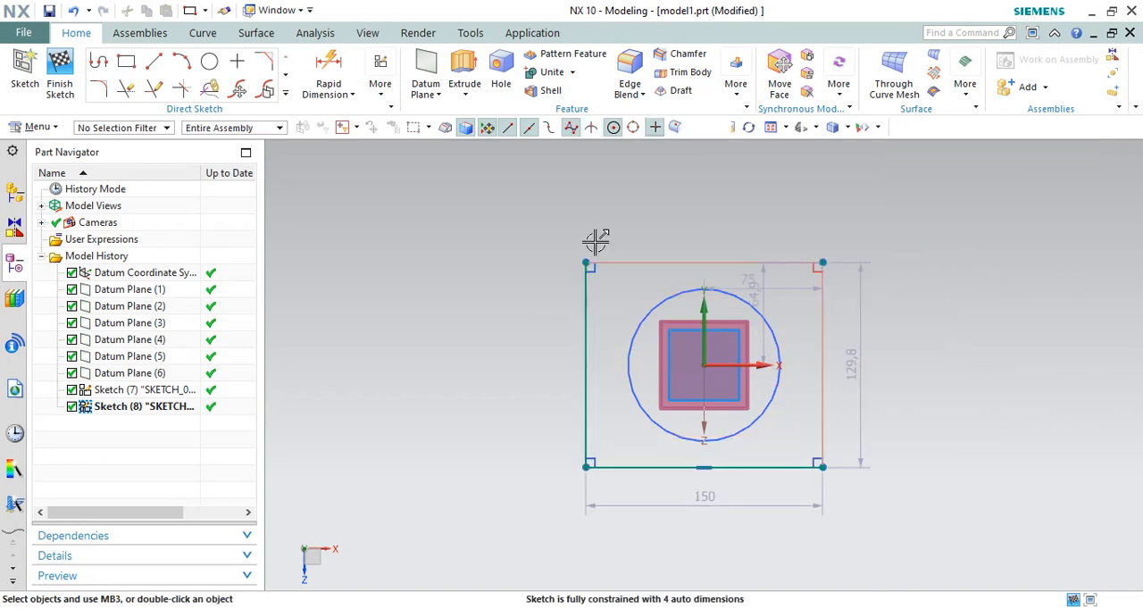
pyautogui.click(62, 79)
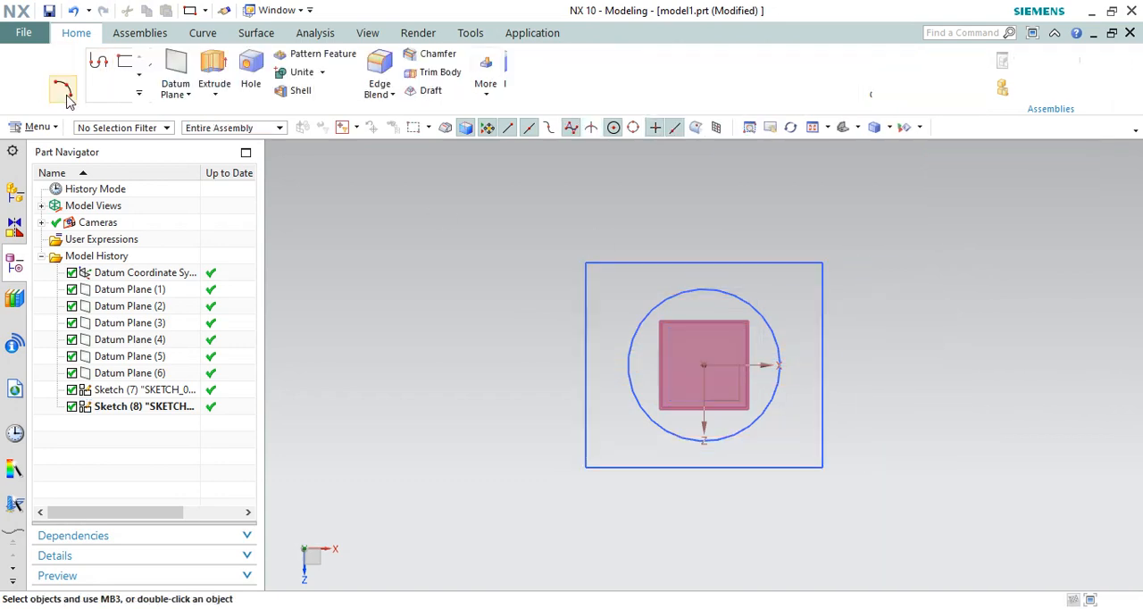
pyautogui.moveTo(505, 274)
pyautogui.mouseDown(button='middle')
pyautogui.moveTo(474, 248)
pyautogui.moveTo(471, 287)
pyautogui.moveTo(488, 300)
pyautogui.mouseUp(button='middle')
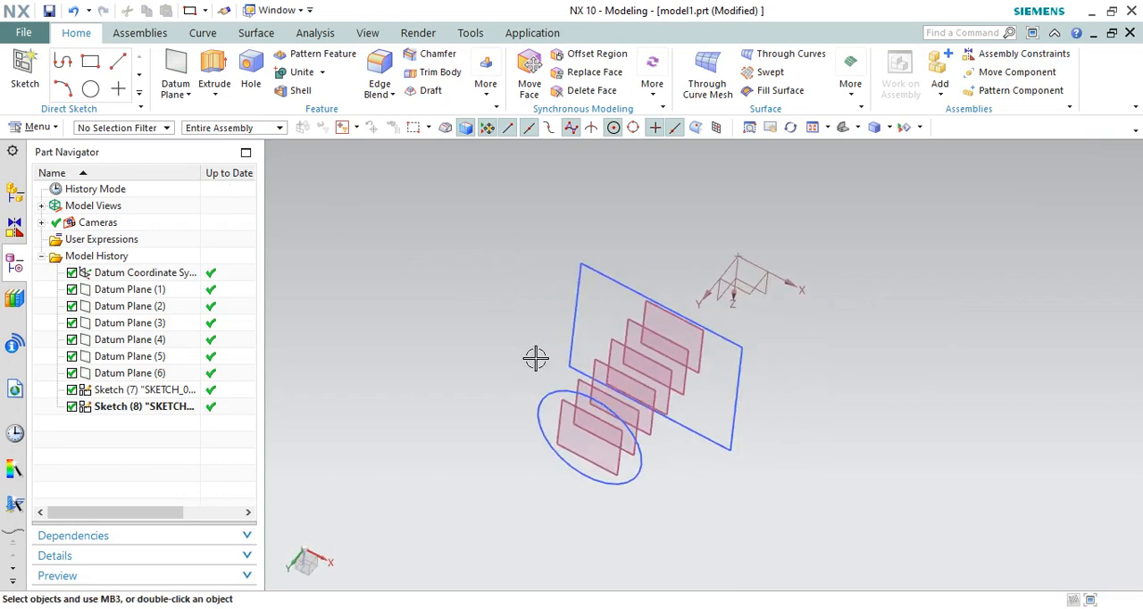
pyautogui.moveTo(536, 358)
pyautogui.mouseDown(button='middle')
pyautogui.moveTo(503, 327)
pyautogui.moveTo(526, 324)
pyautogui.moveTo(512, 309)
pyautogui.moveTo(503, 319)
pyautogui.moveTo(519, 342)
pyautogui.mouseUp(button='middle')
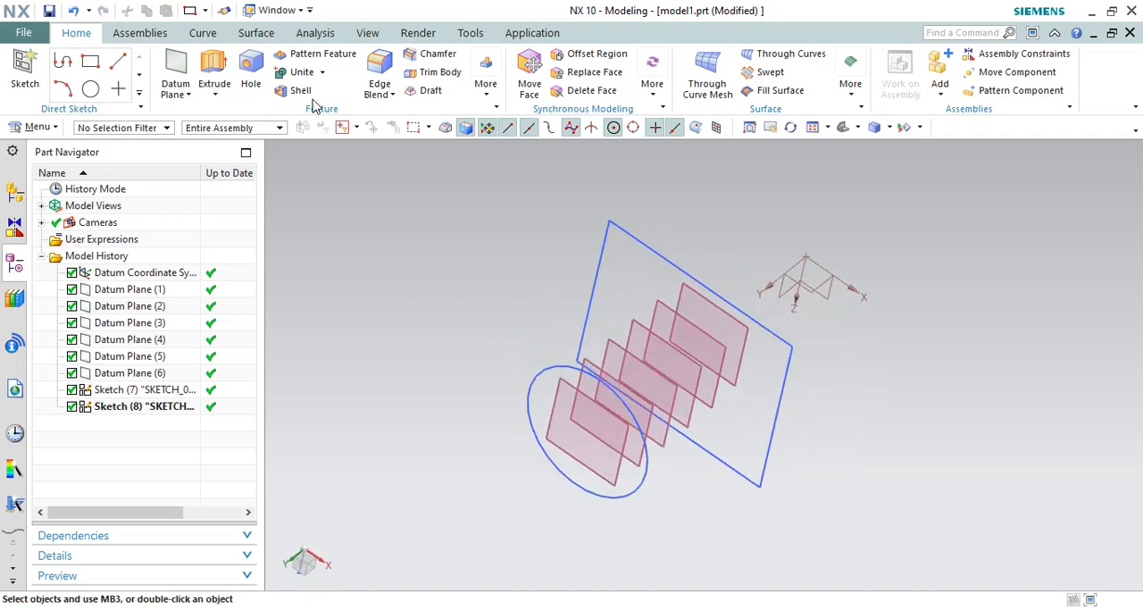
pyautogui.moveTo(506, 349); pyautogui.dragTo(486, 319, button='middle')
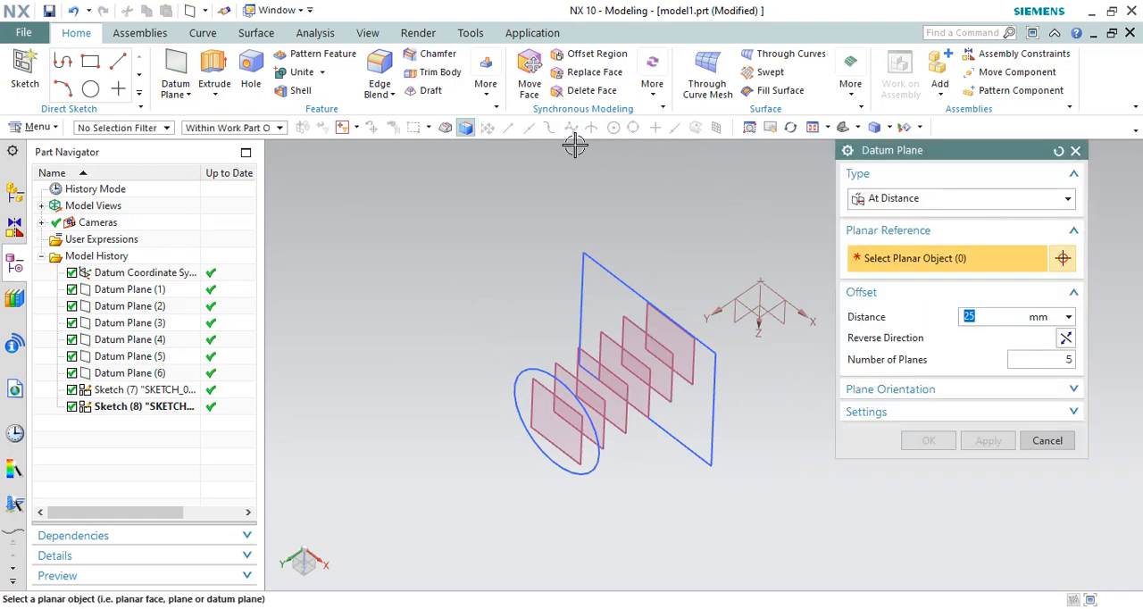
pyautogui.press('Home')
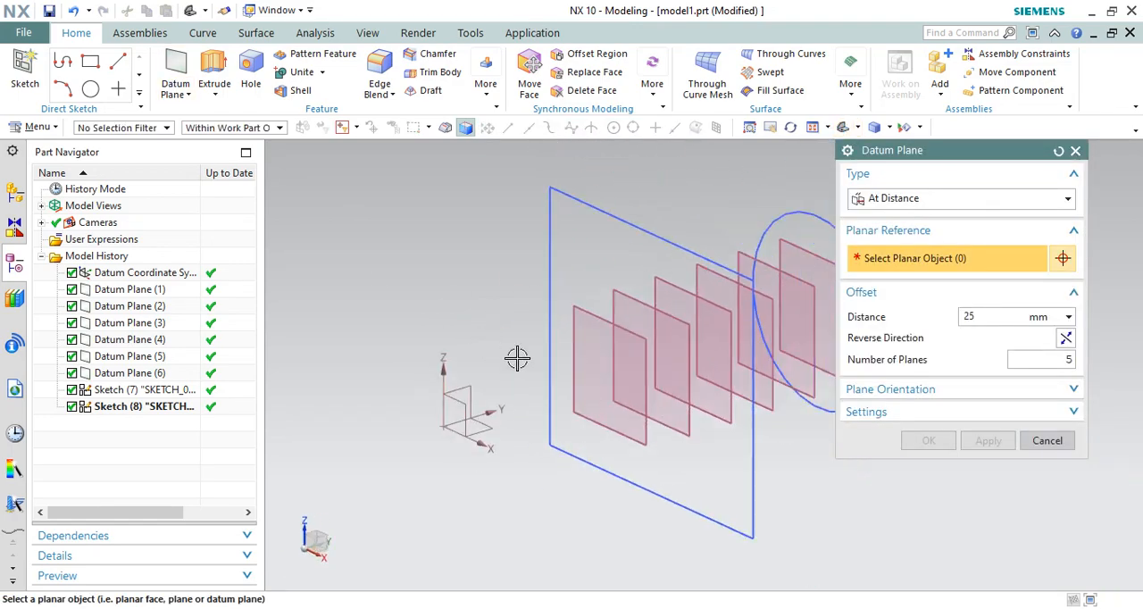
pyautogui.scroll(-2, 546, 358)
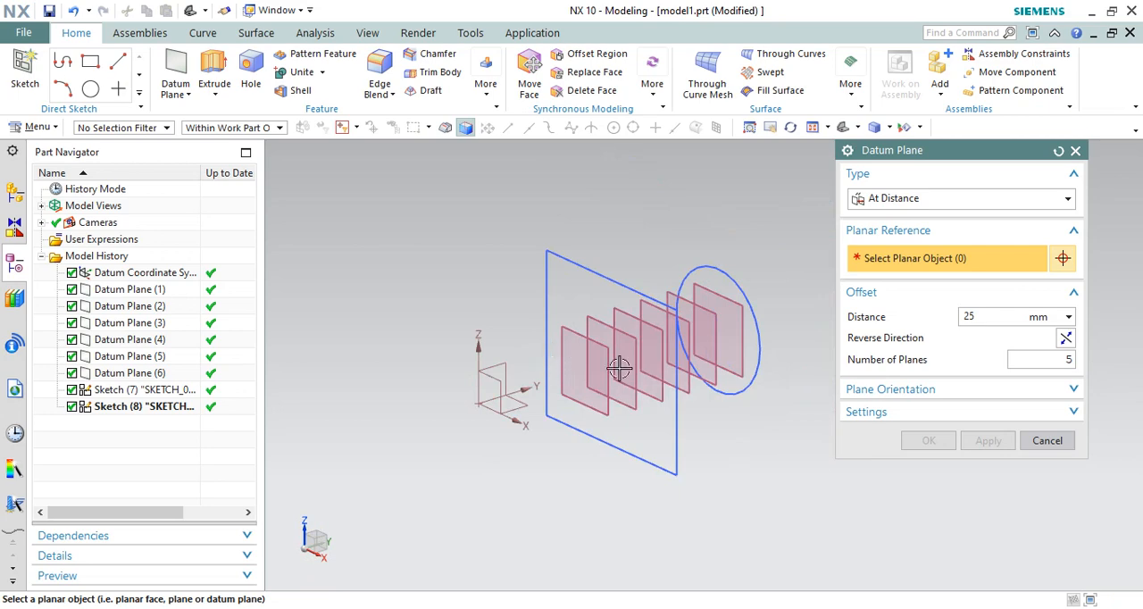
pyautogui.click(935, 389)
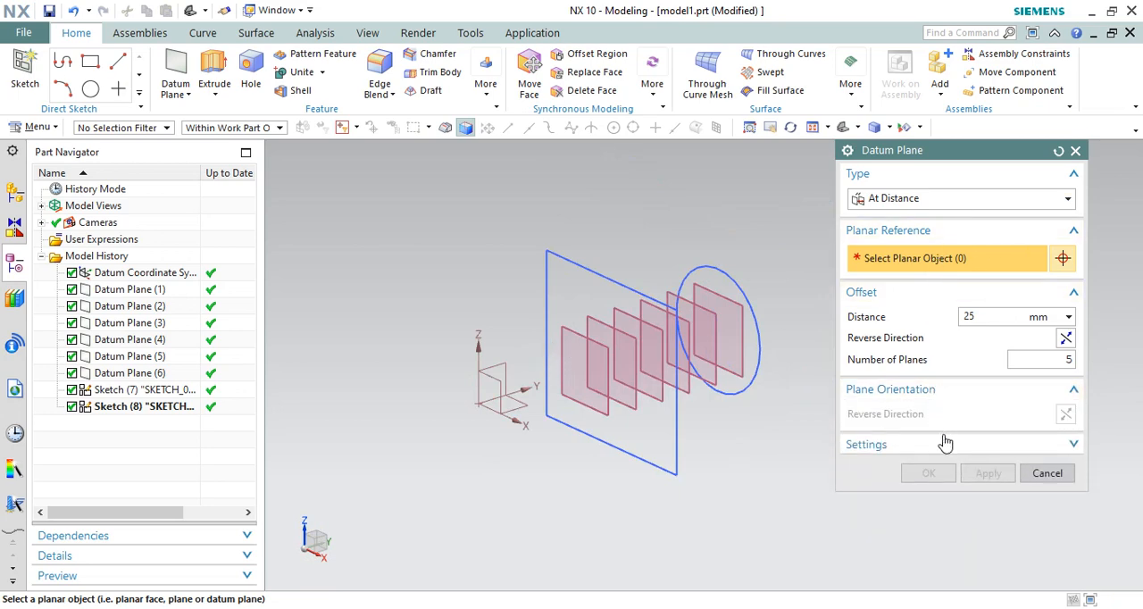
pyautogui.click(946, 444)
pyautogui.click(947, 198)
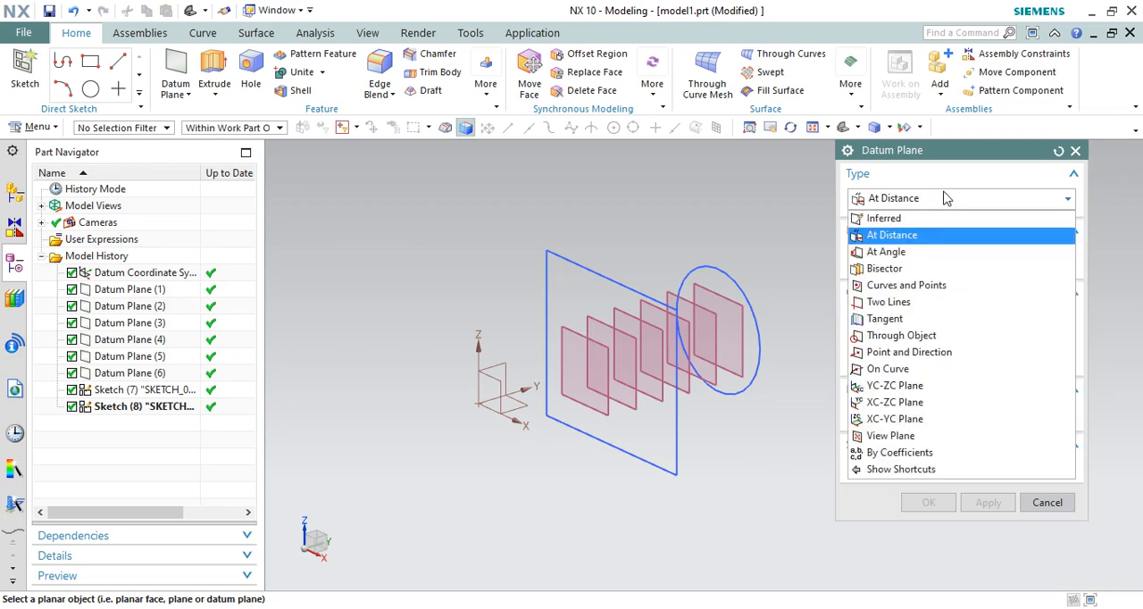
pyautogui.click(897, 254)
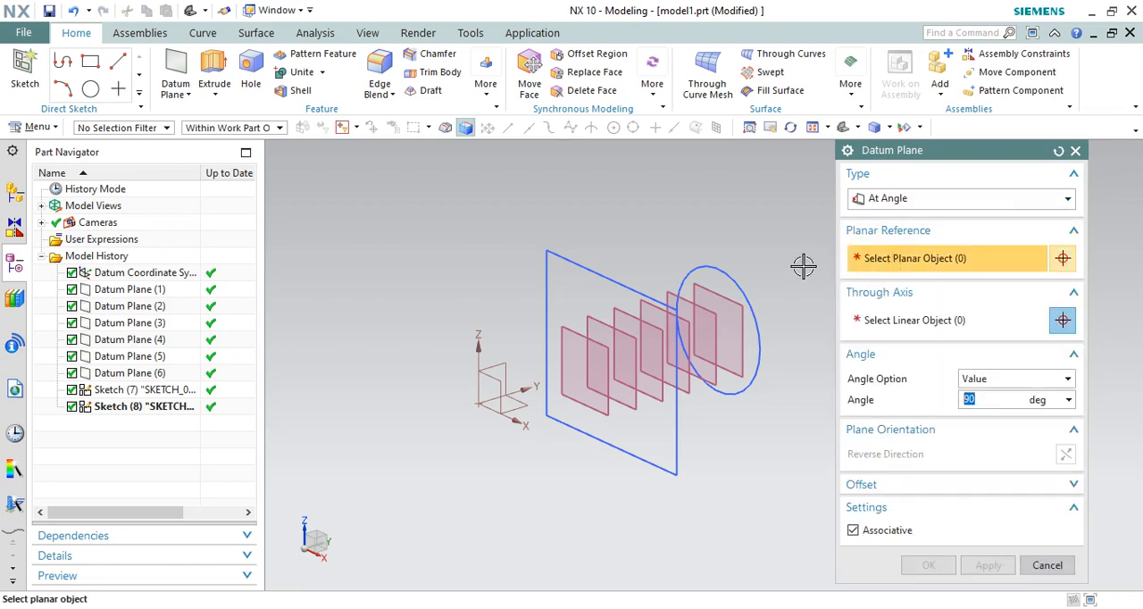
pyautogui.scroll(-1, 763, 237)
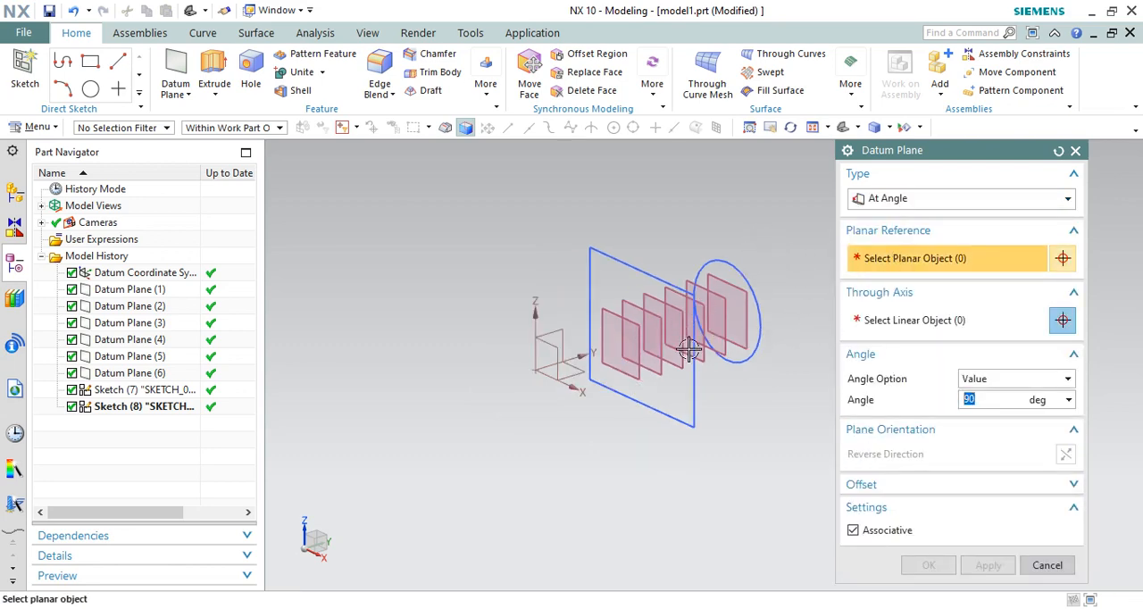
pyautogui.scroll(3, 592, 358)
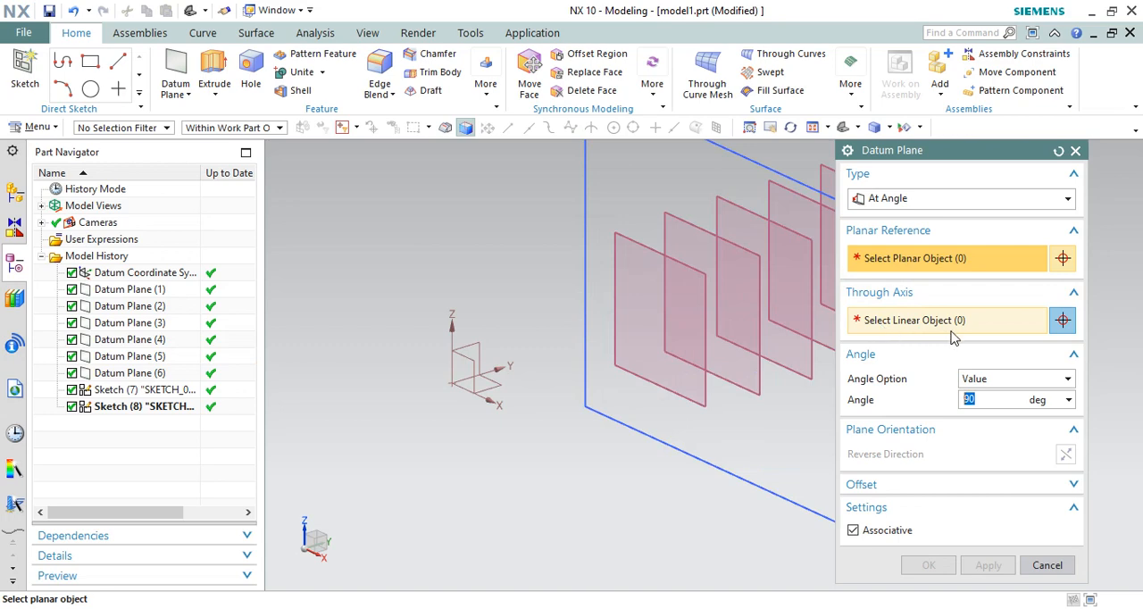
pyautogui.scroll(-1, 509, 301)
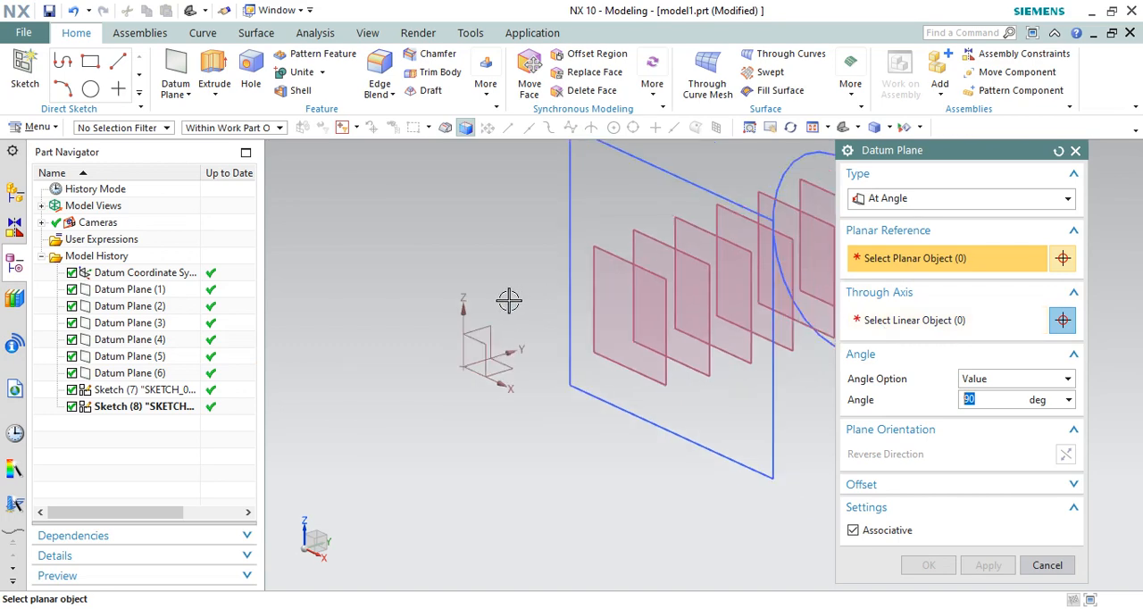
pyautogui.scroll(1, 513, 382)
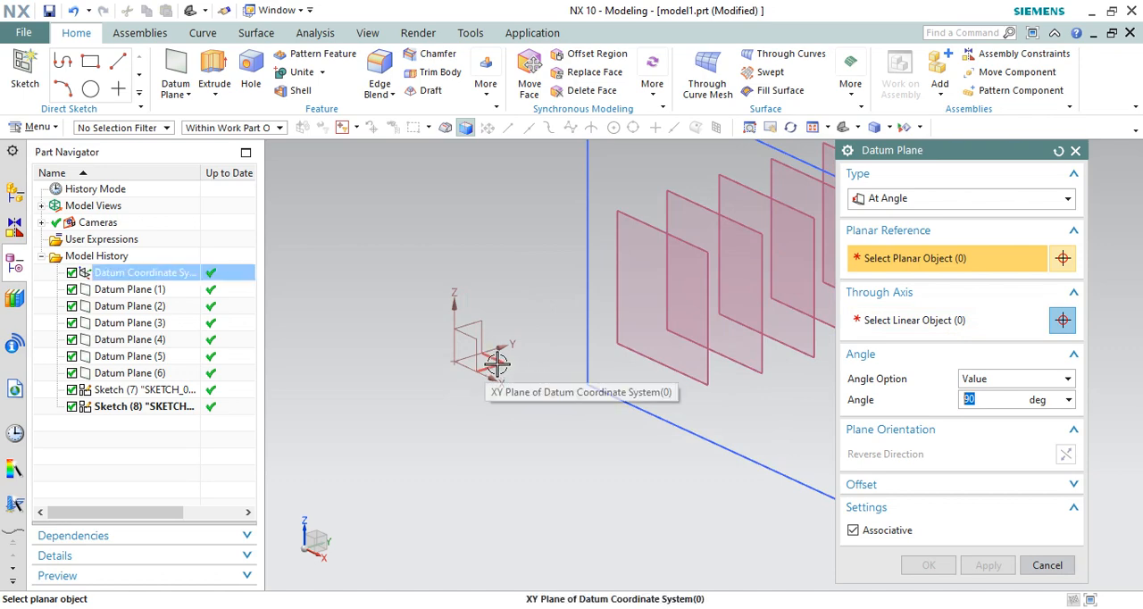
pyautogui.scroll(-1, 502, 410)
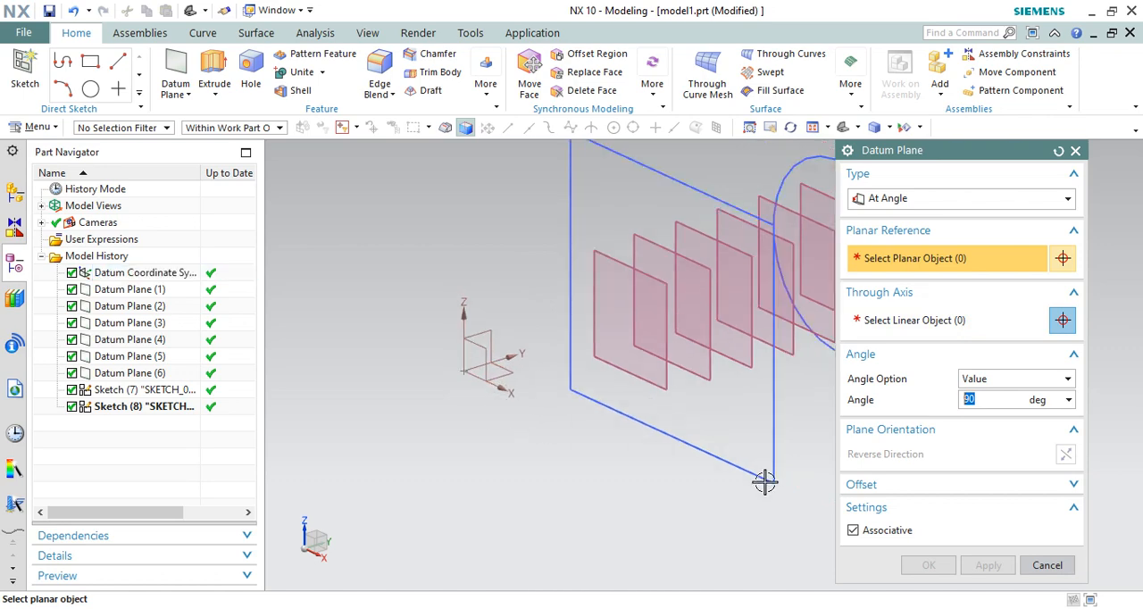
pyautogui.click(1044, 565)
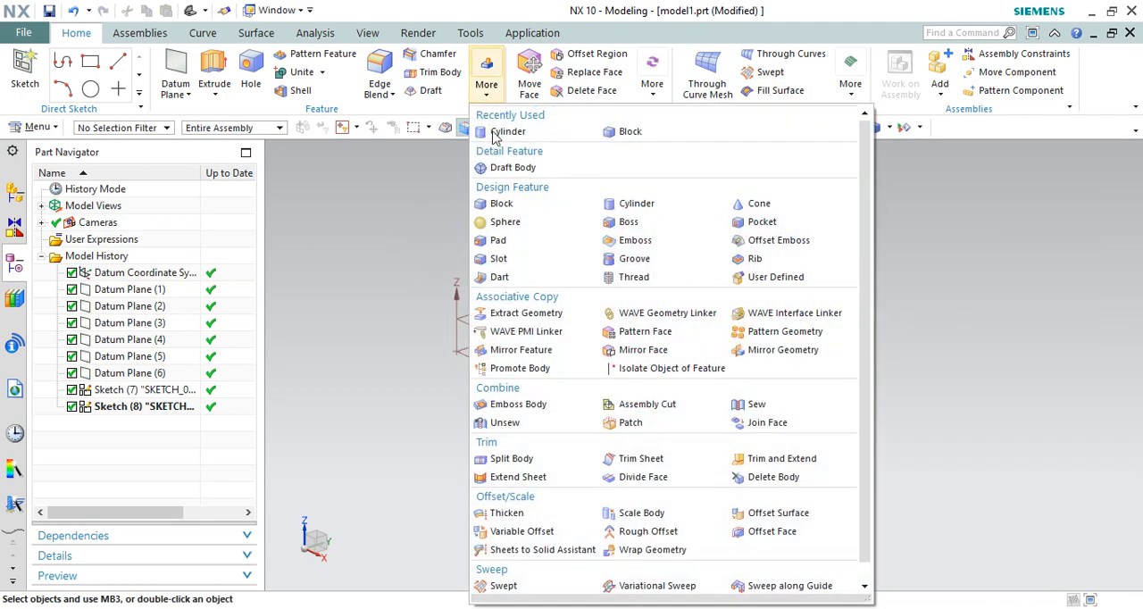
# Step: Create a 100 × 100 × 50 mm block at the coordinate system origin and hide the circle and rectangle sketches
pyautogui.click(485, 85)
pyautogui.click(501, 205)
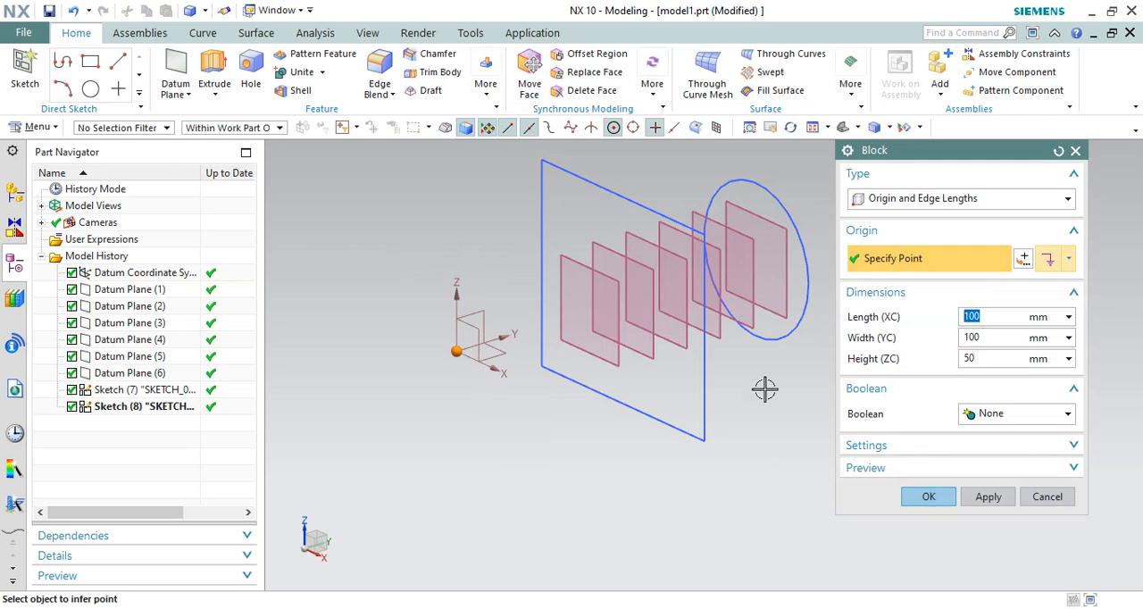
pyautogui.click(927, 497)
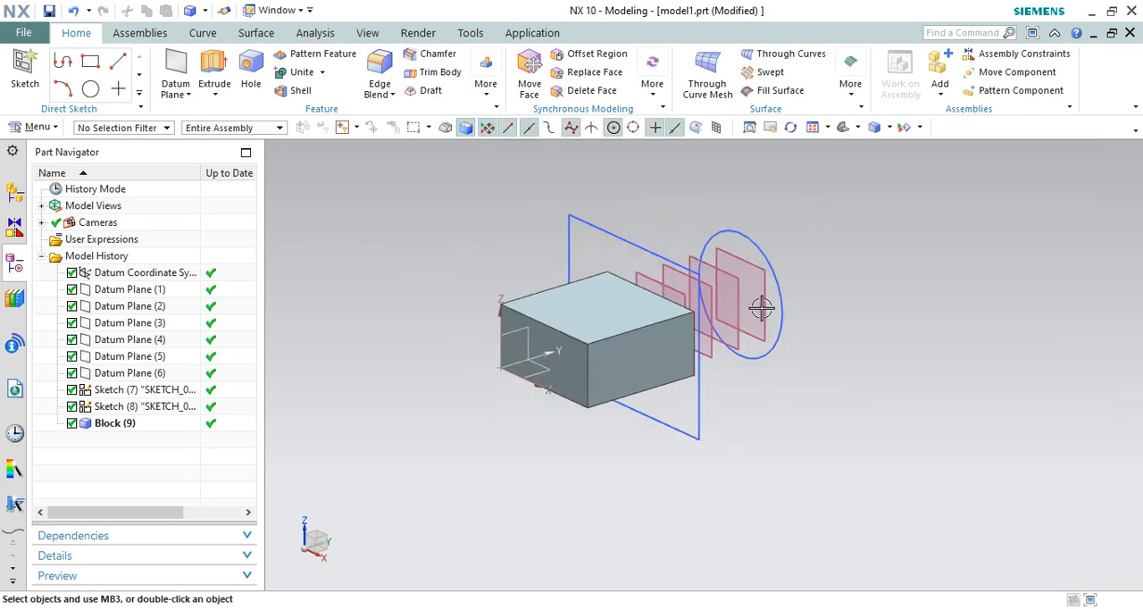
pyautogui.moveTo(769, 259); pyautogui.dragTo(768, 279, button='right')
pyautogui.moveTo(616, 239); pyautogui.dragTo(612, 261, button='right')
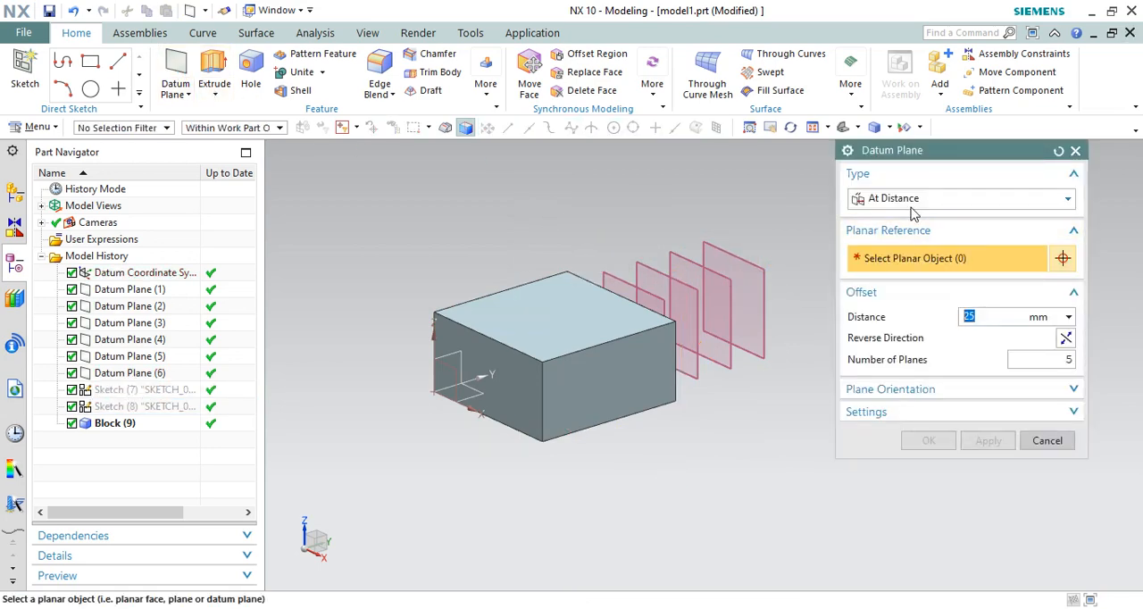
# Step: Set the datum plane type to At Angle and choose the outermost offset plane, Datum Plane (6), as the planar reference
pyautogui.click(914, 198)
pyautogui.click(896, 253)
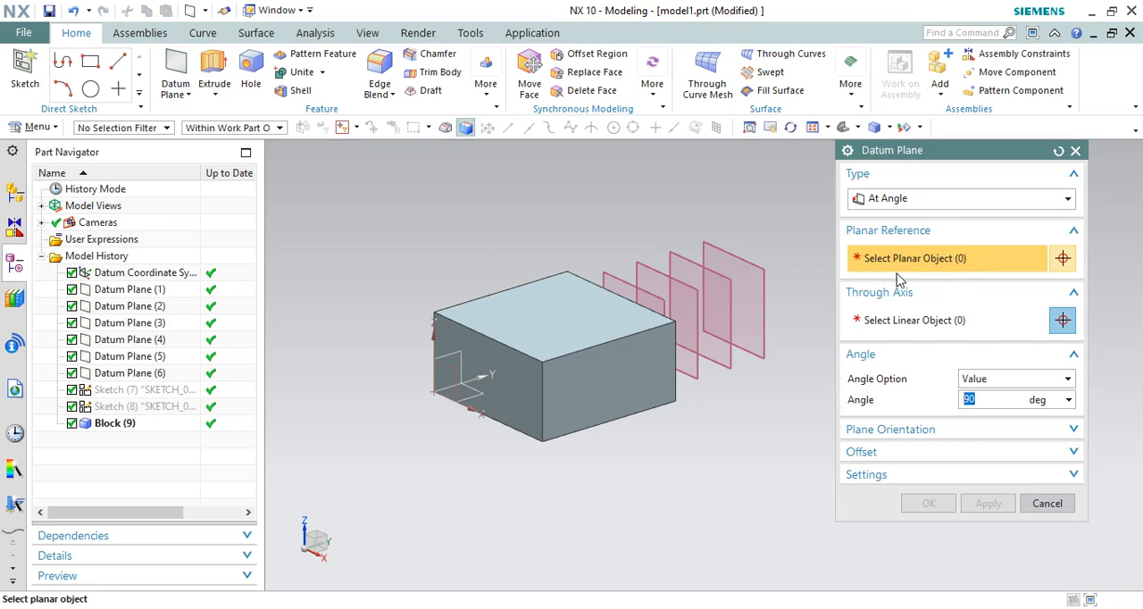
pyautogui.scroll(2, 781, 316)
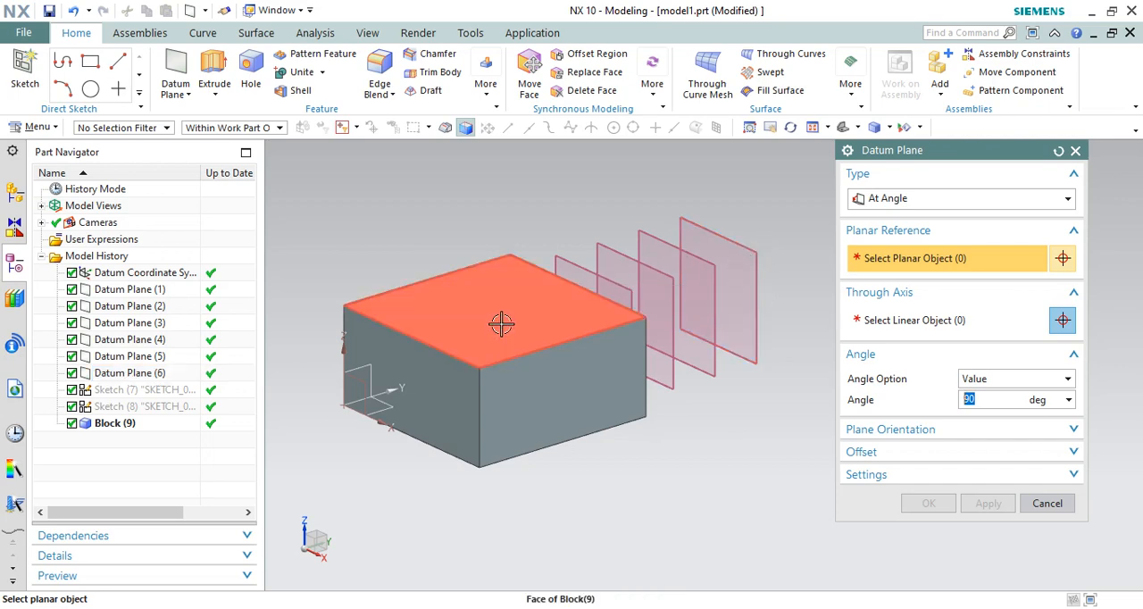
pyautogui.scroll(-1, 550, 318)
pyautogui.scroll(1, 428, 331)
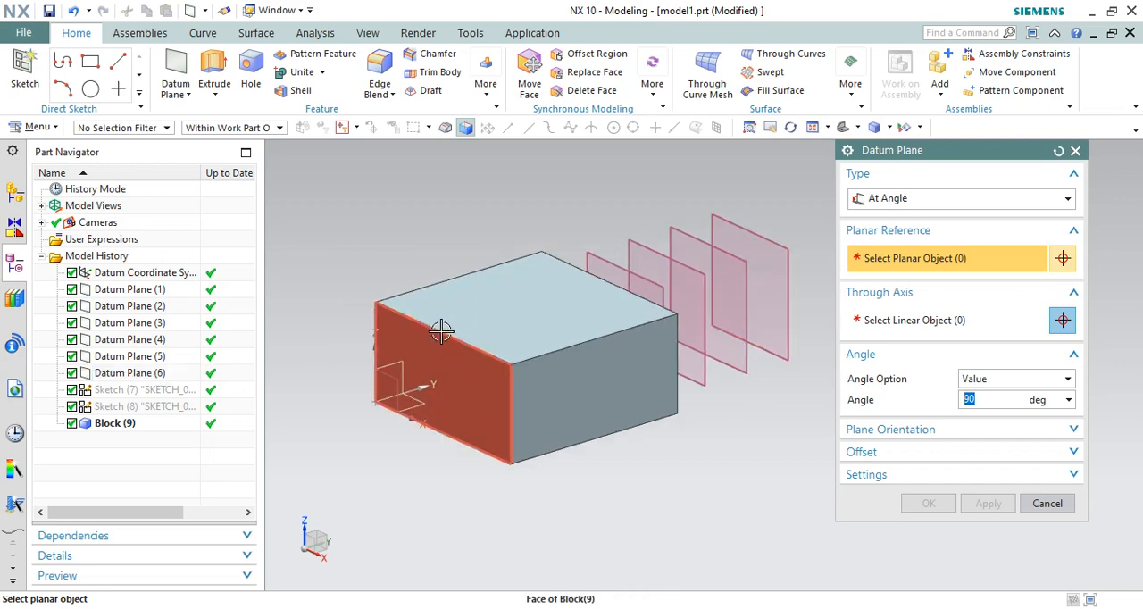
pyautogui.scroll(-1, 553, 323)
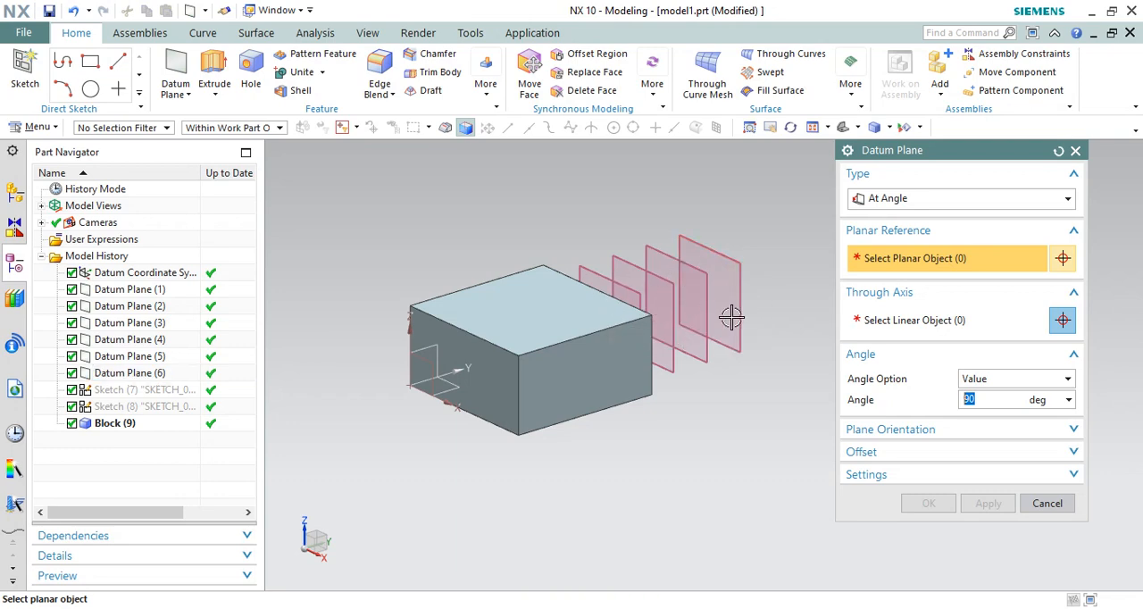
pyautogui.scroll(1, 731, 317)
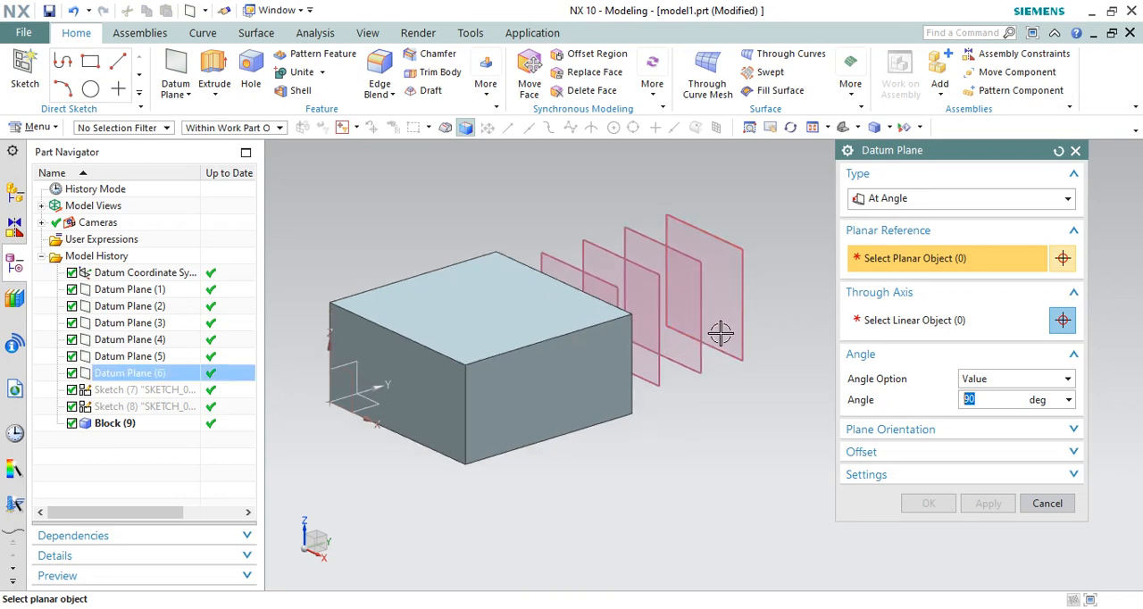
pyautogui.click(740, 286)
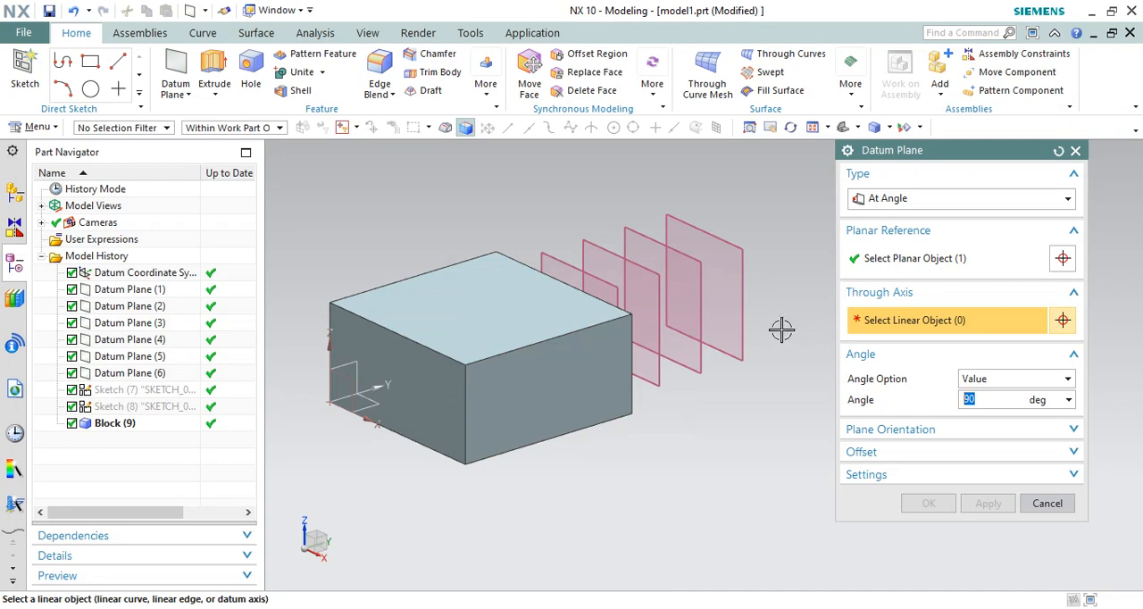
# Step: Try to use the block's top edge perpendicular to the offset planes as the through axis, and deselect it
pyautogui.scroll(-1, 781, 331)
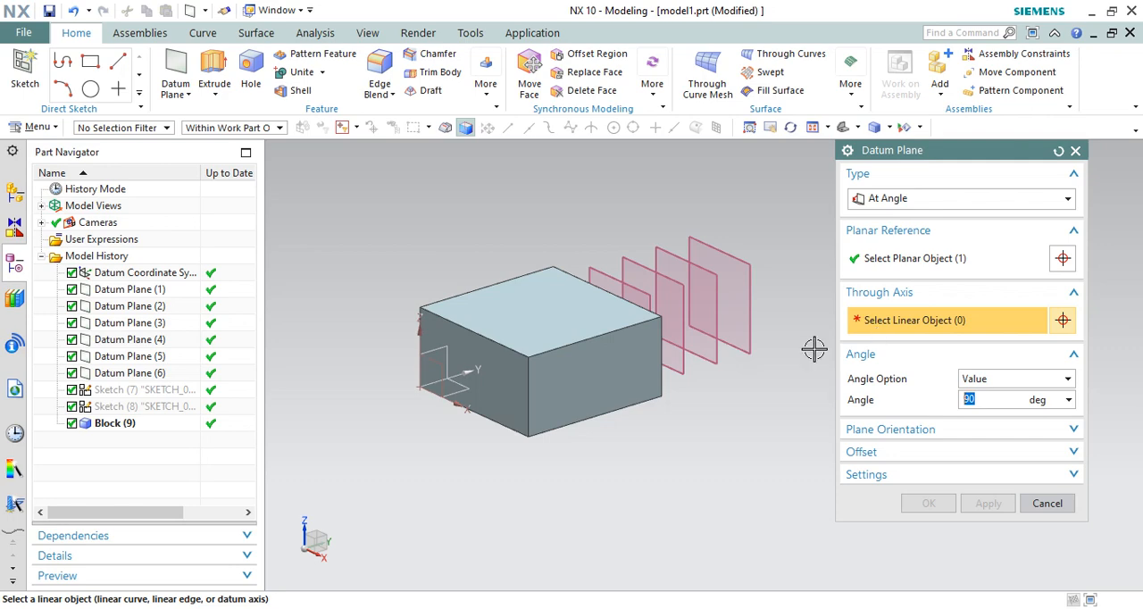
pyautogui.scroll(1, 747, 361)
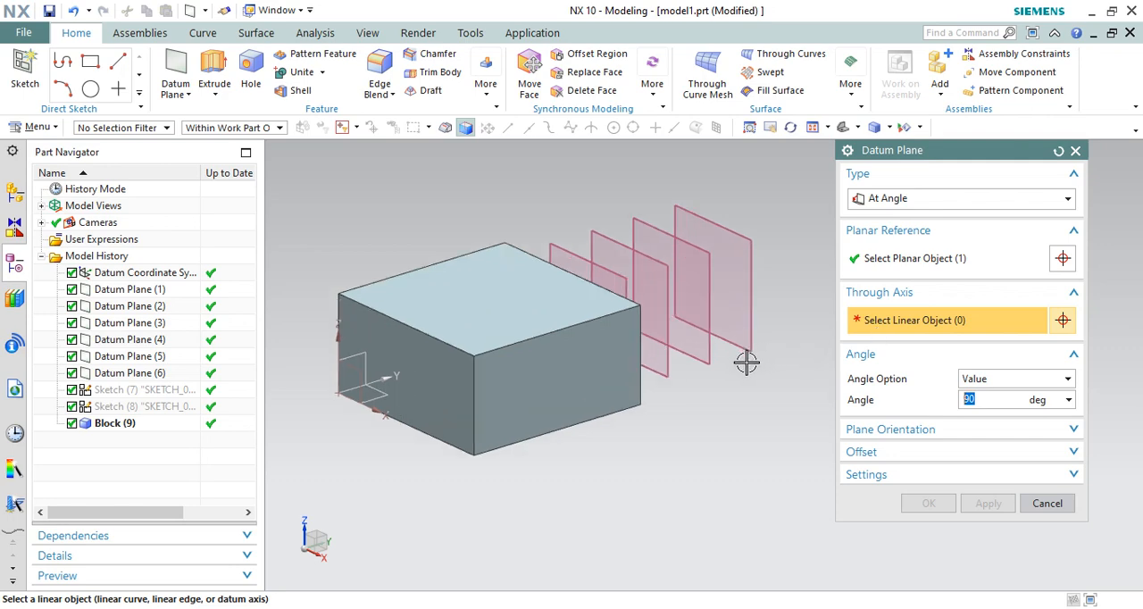
pyautogui.click(610, 309)
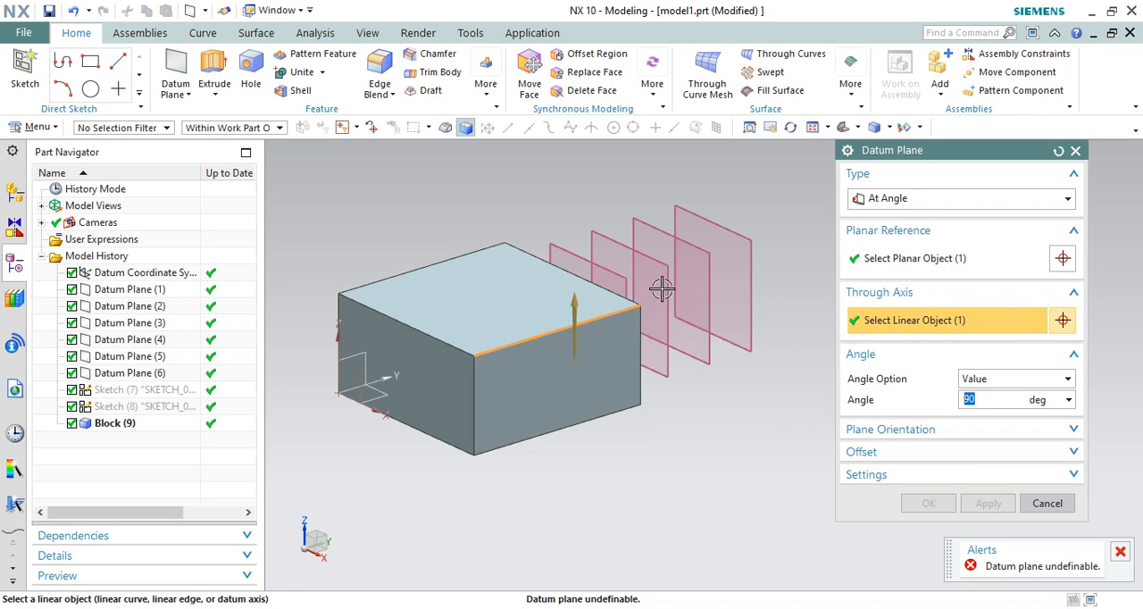
pyautogui.scroll(-2, 662, 288)
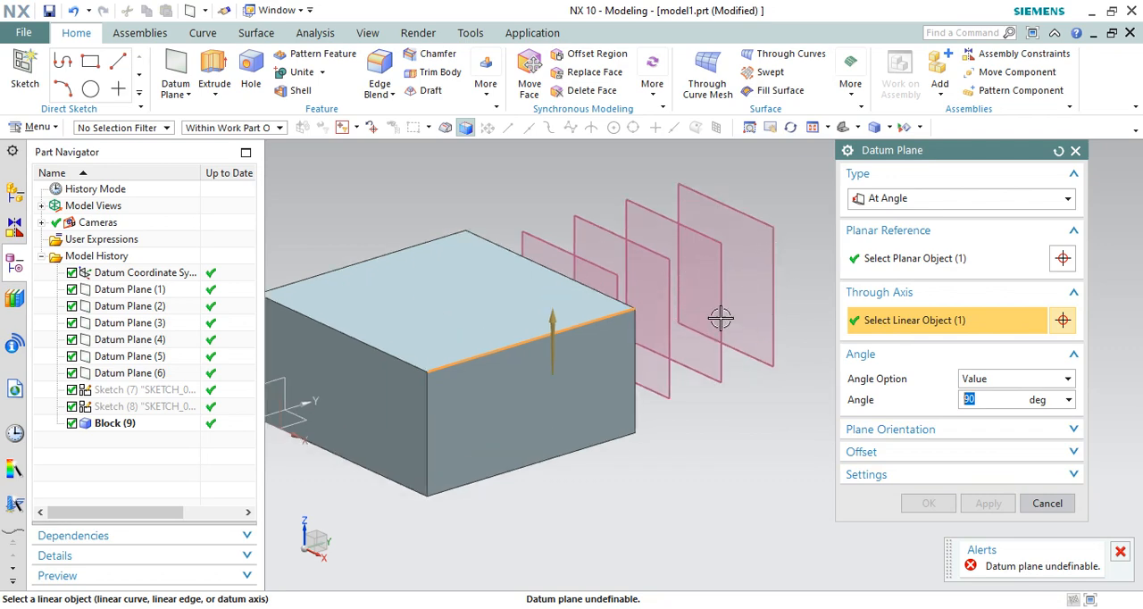
pyautogui.keyDown('shift'); pyautogui.click(606, 318); pyautogui.keyUp('shift')
# Step: Choose the block's vertical corner edge nearest the offset planes as the through axis and rotate the plane preview to 120°
pyautogui.click(636, 350)
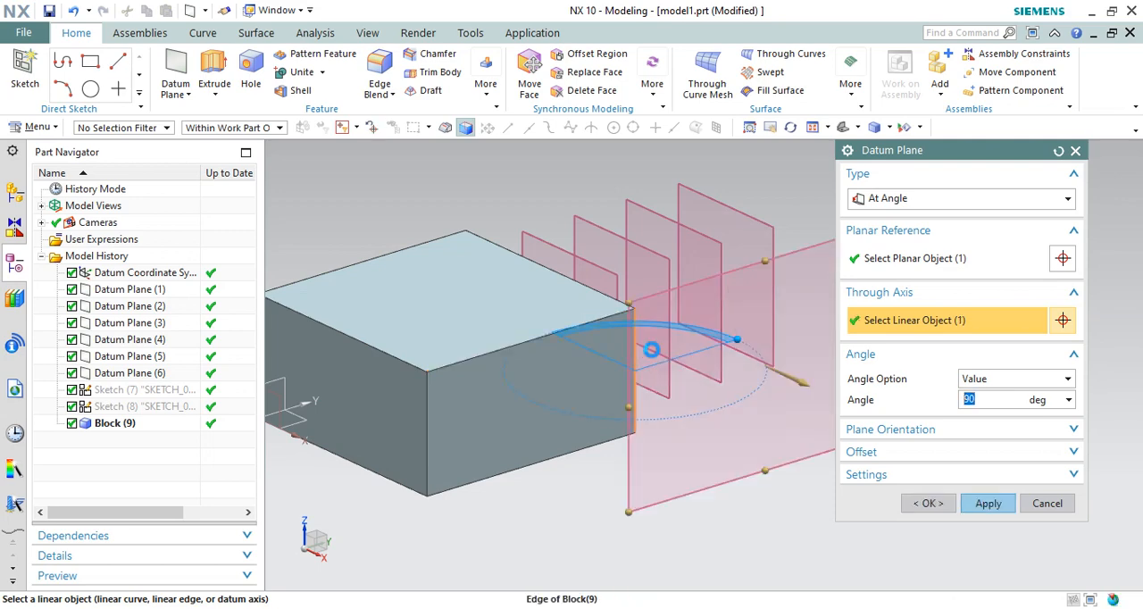
pyautogui.scroll(-2, 590, 303)
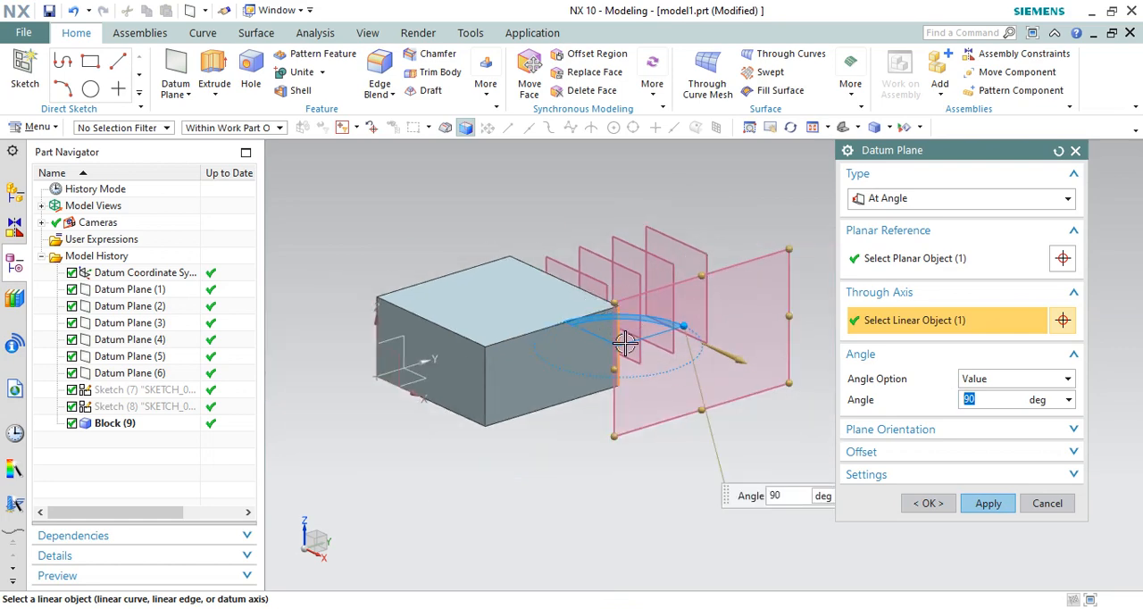
pyautogui.moveTo(655, 345); pyautogui.dragTo(735, 339)
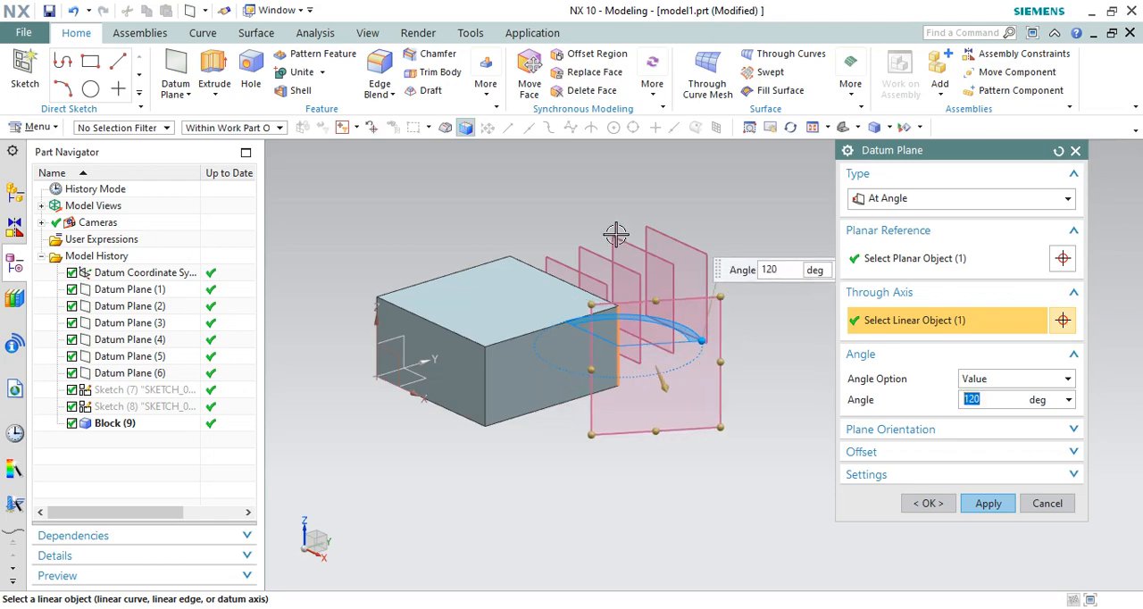
# Step: Look at the model from the top and rotate the plane preview about its axis to 133°
pyautogui.moveTo(621, 241); pyautogui.dragTo(633, 319, button='middle')
pyautogui.scroll(-2, 630, 323)
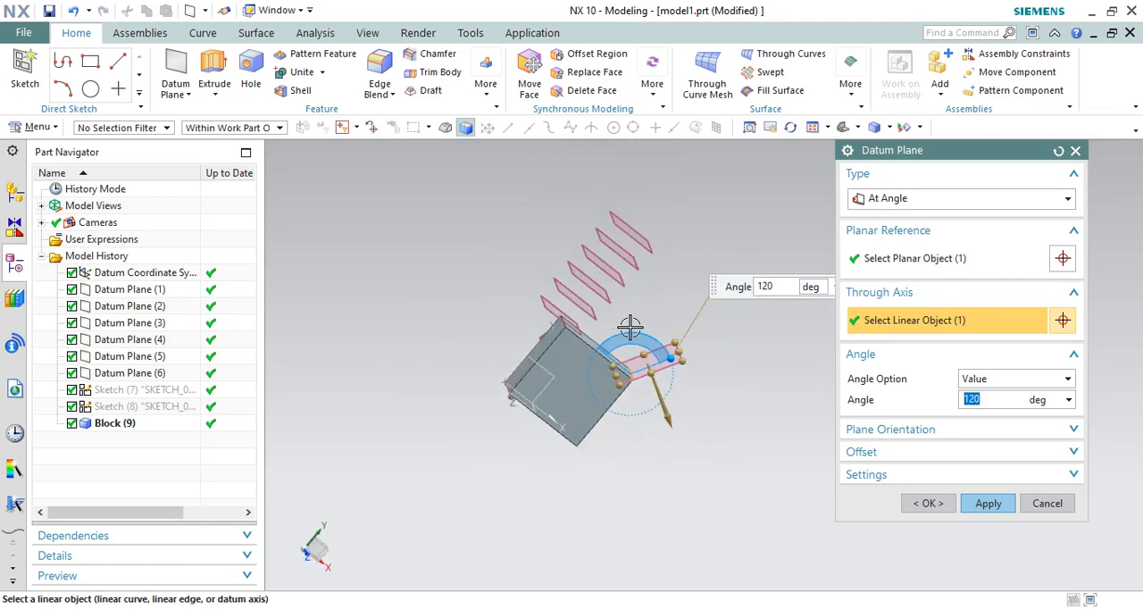
pyautogui.press('F8')
pyautogui.scroll(3, 686, 298)
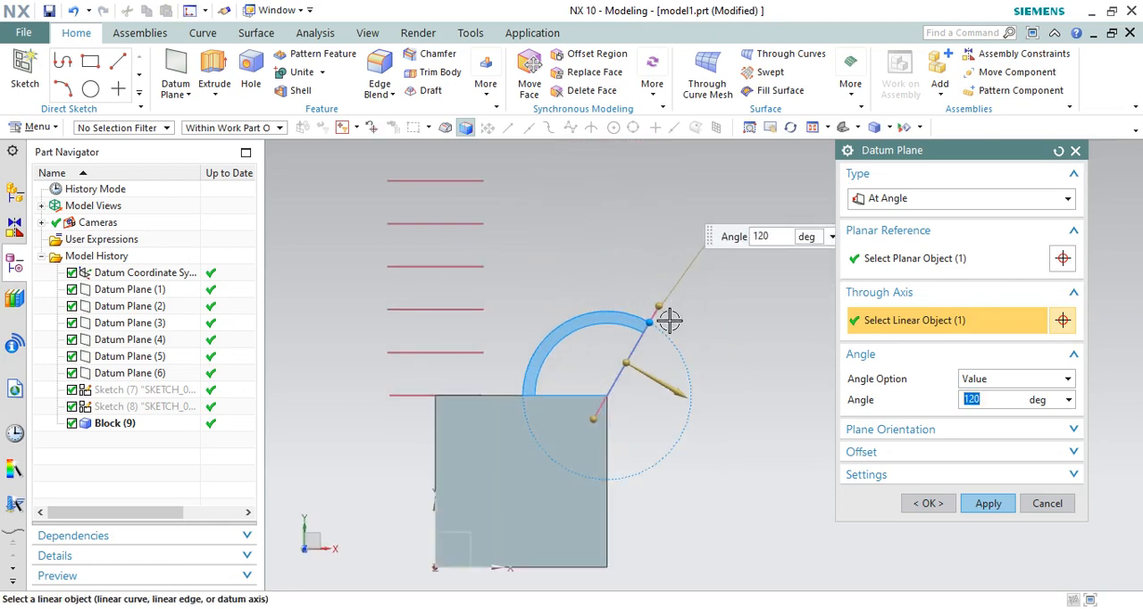
pyautogui.scroll(-1, 669, 322)
pyautogui.moveTo(659, 326); pyautogui.dragTo(689, 298)
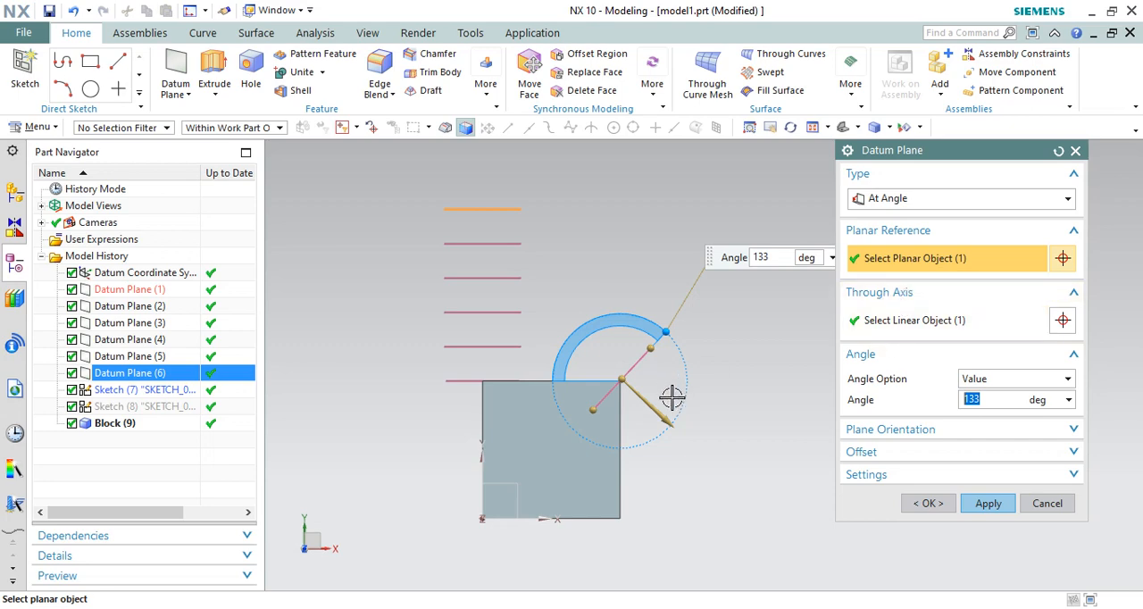
# Step: Examine the angled plane's planar reference and through axis on the block from several directions
pyautogui.moveTo(672, 398); pyautogui.dragTo(625, 387, button='middle')
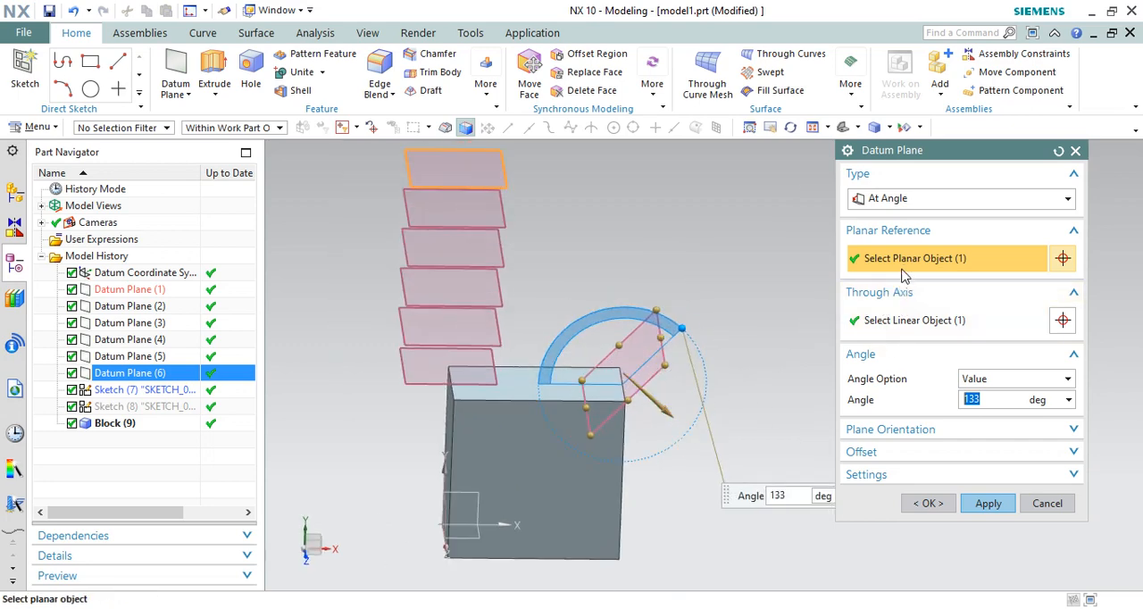
pyautogui.moveTo(581, 268); pyautogui.dragTo(589, 360, button='middle')
pyautogui.scroll(5, 592, 324)
pyautogui.scroll(-5, 632, 329)
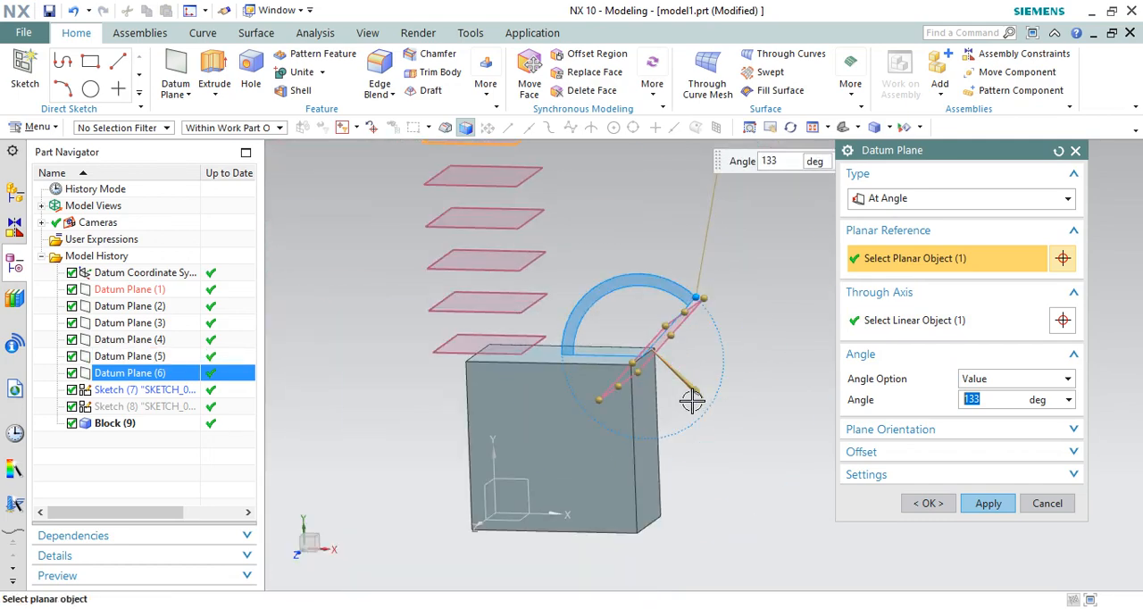
pyautogui.moveTo(712, 386); pyautogui.dragTo(689, 242, button='middle')
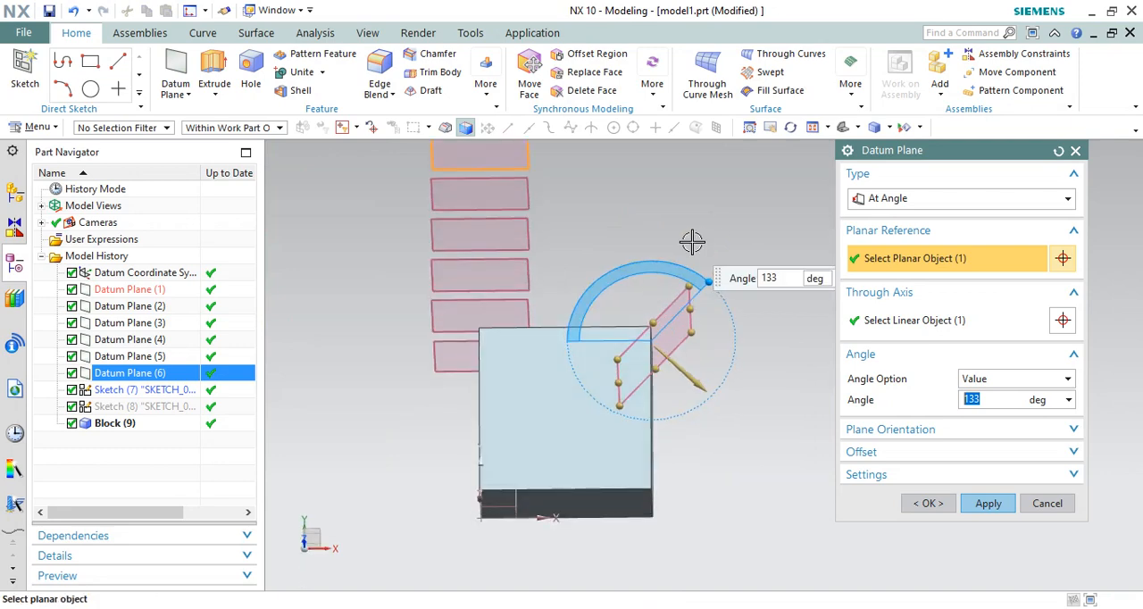
pyautogui.click(897, 319)
# Step: Set the plane's angle to 45° and create the datum plane through the block's vertical edge, keeping the command open
pyautogui.press('F8')
pyautogui.scroll(-2, 689, 409)
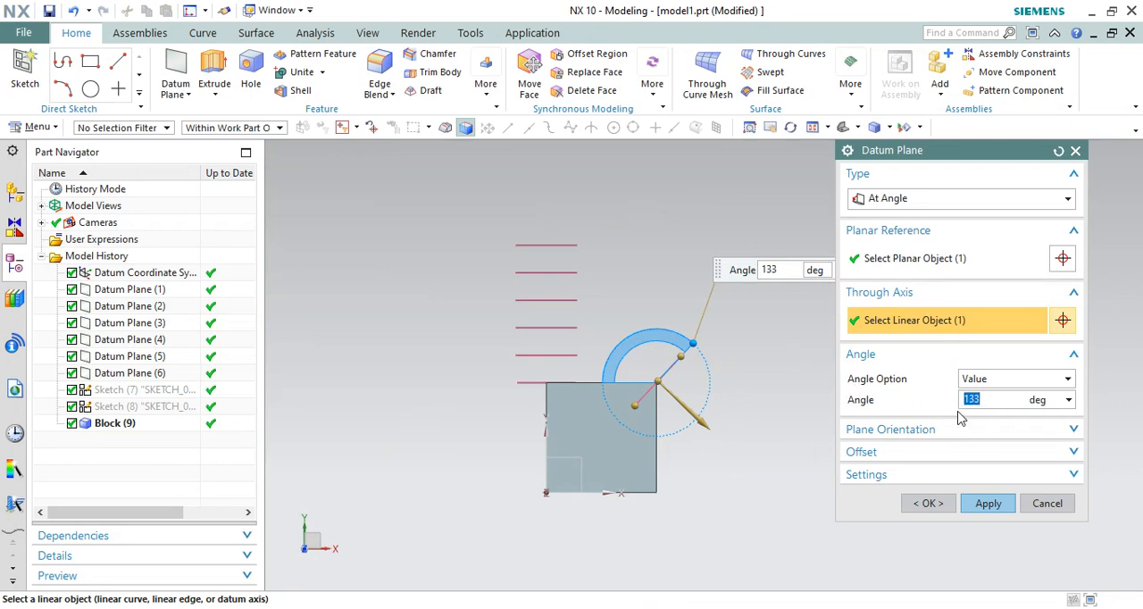
pyautogui.write('45')
pyautogui.press('Return')
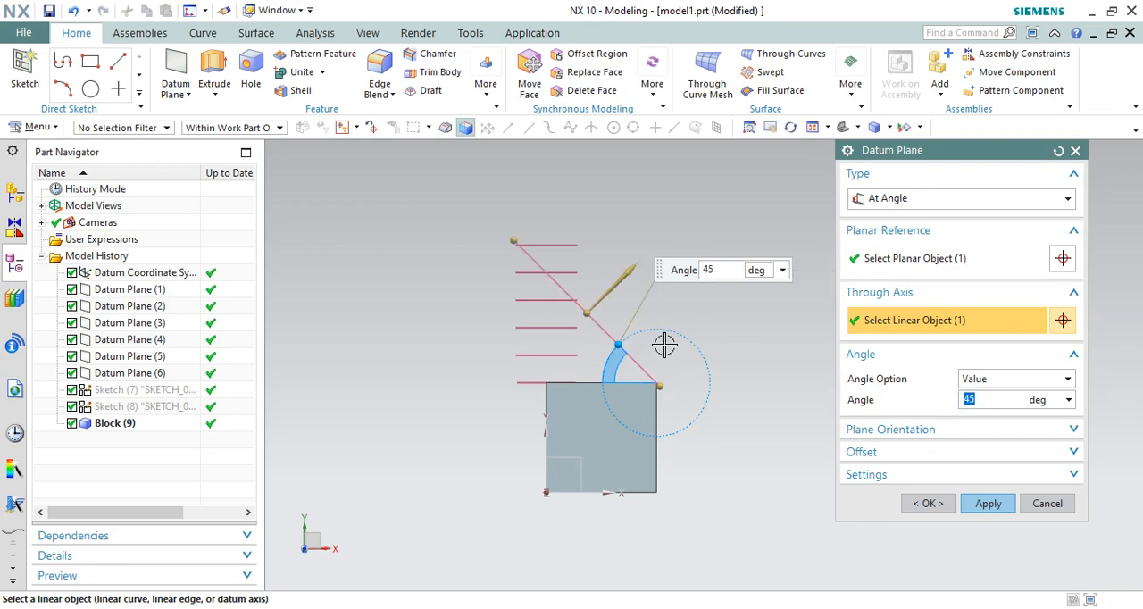
pyautogui.moveTo(732, 361); pyautogui.dragTo(741, 394, button='middle')
pyautogui.moveTo(561, 375); pyautogui.dragTo(778, 449, button='middle')
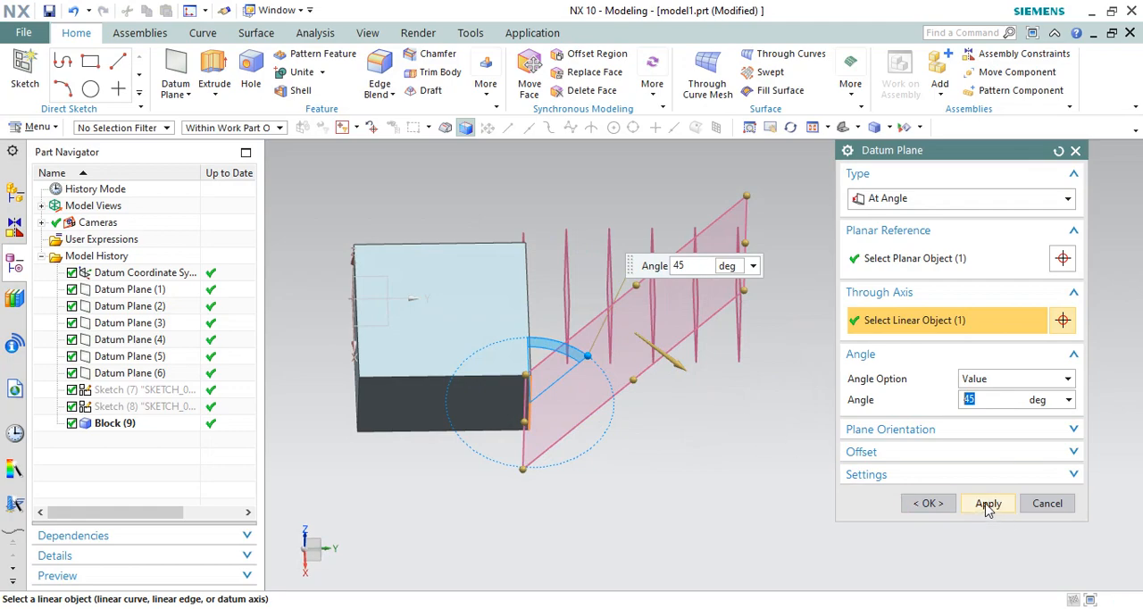
pyautogui.click(989, 505)
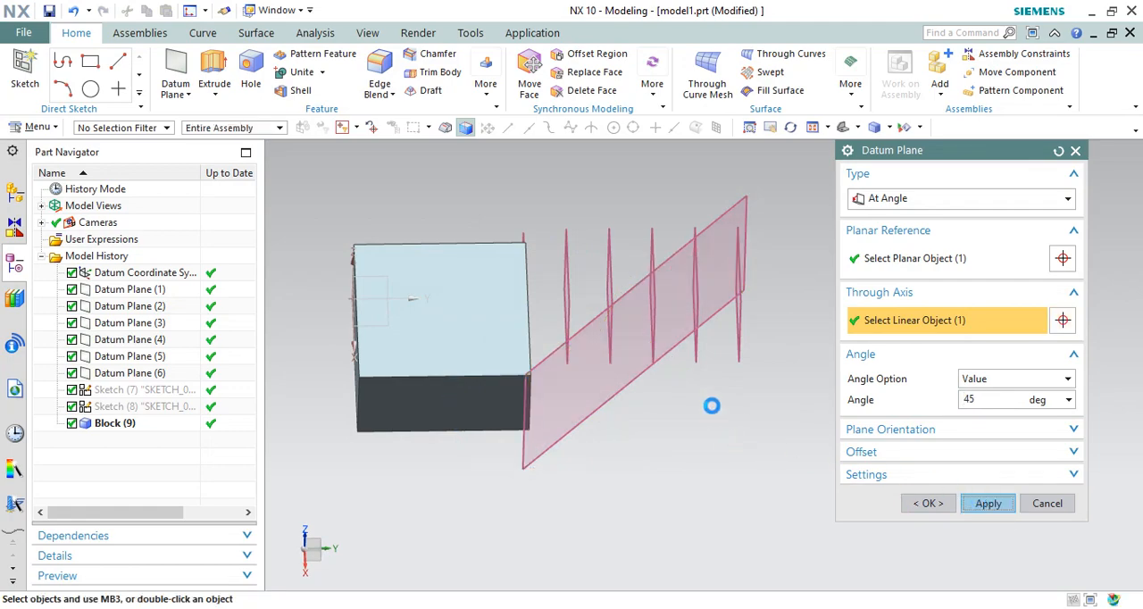
# Step: Choose the block's top face as planar reference and its top edge above the datum coordinate system's Y axis as the through axis
pyautogui.moveTo(668, 394); pyautogui.dragTo(627, 382, button='middle')
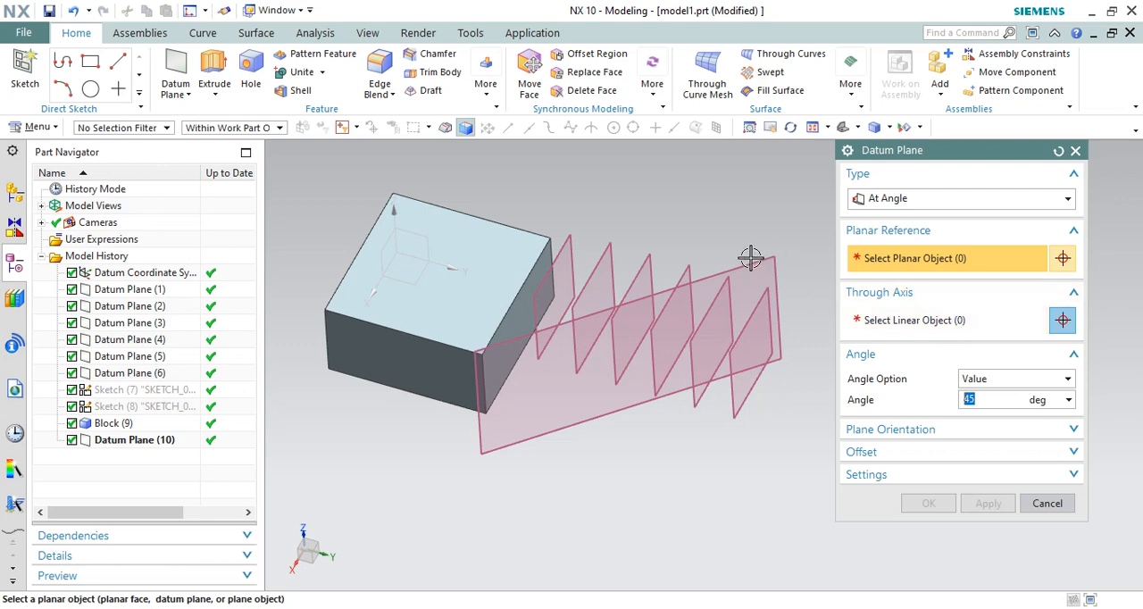
pyautogui.moveTo(489, 236); pyautogui.dragTo(654, 292, button='middle')
pyautogui.scroll(2, 654, 292)
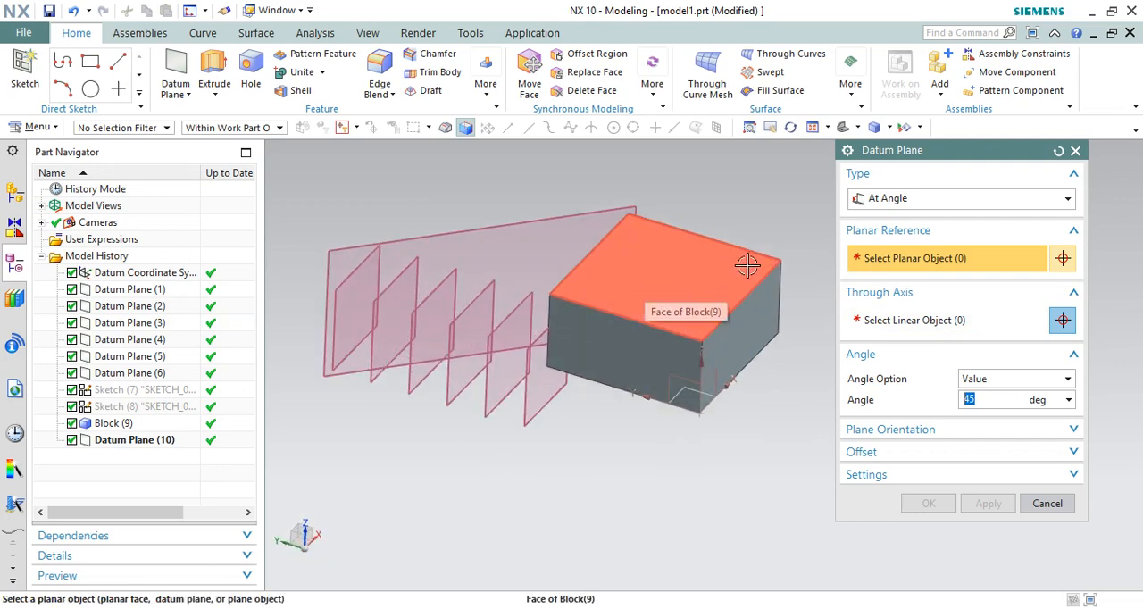
pyautogui.scroll(-1, 615, 297)
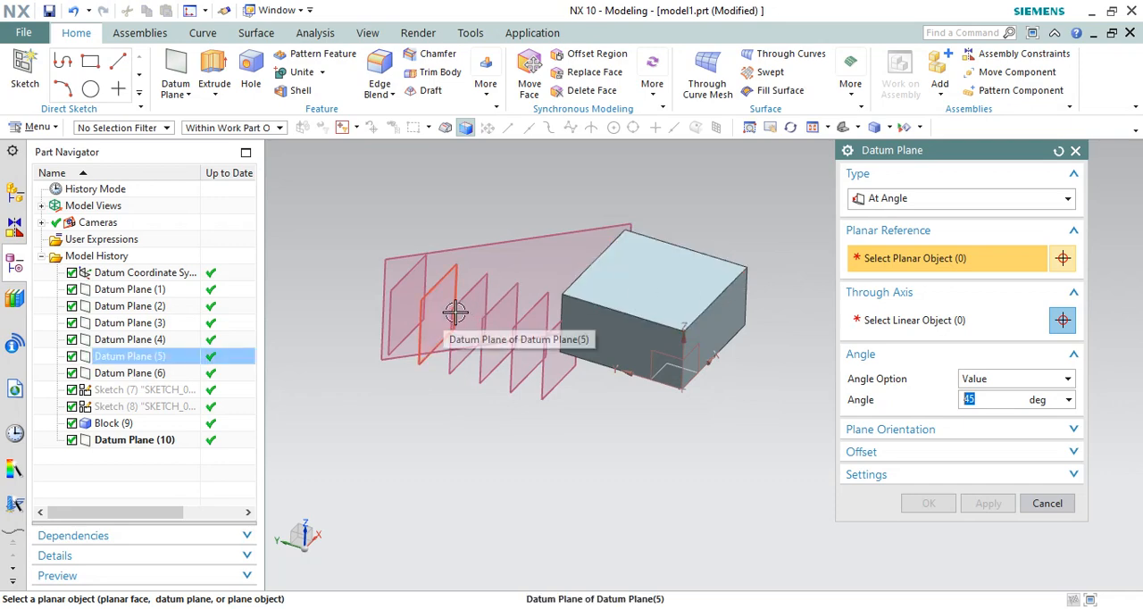
pyautogui.click(602, 300)
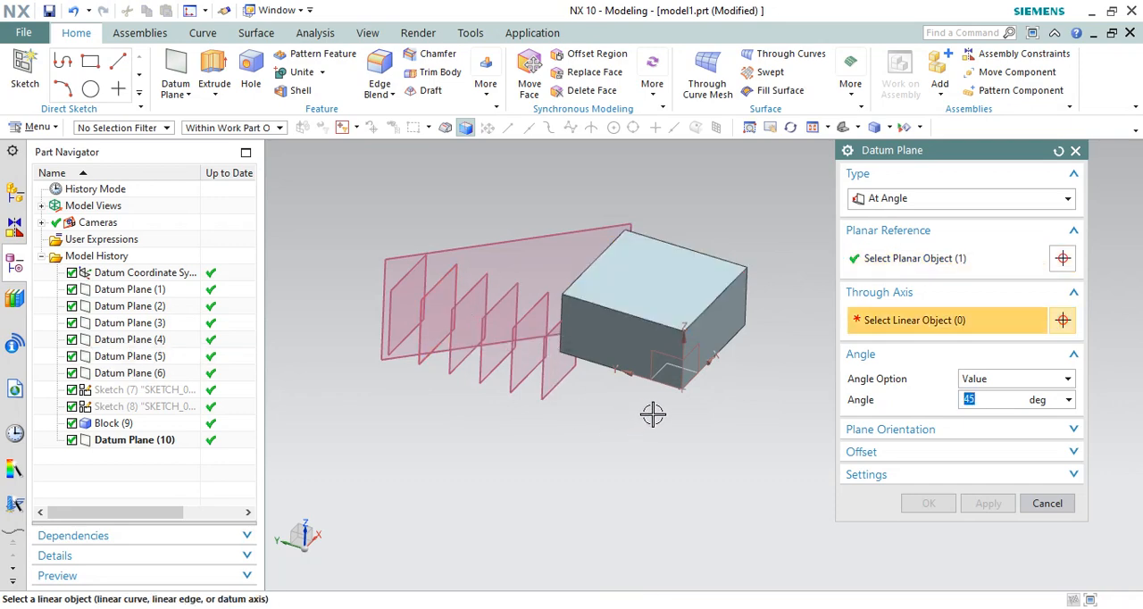
pyautogui.scroll(1, 632, 388)
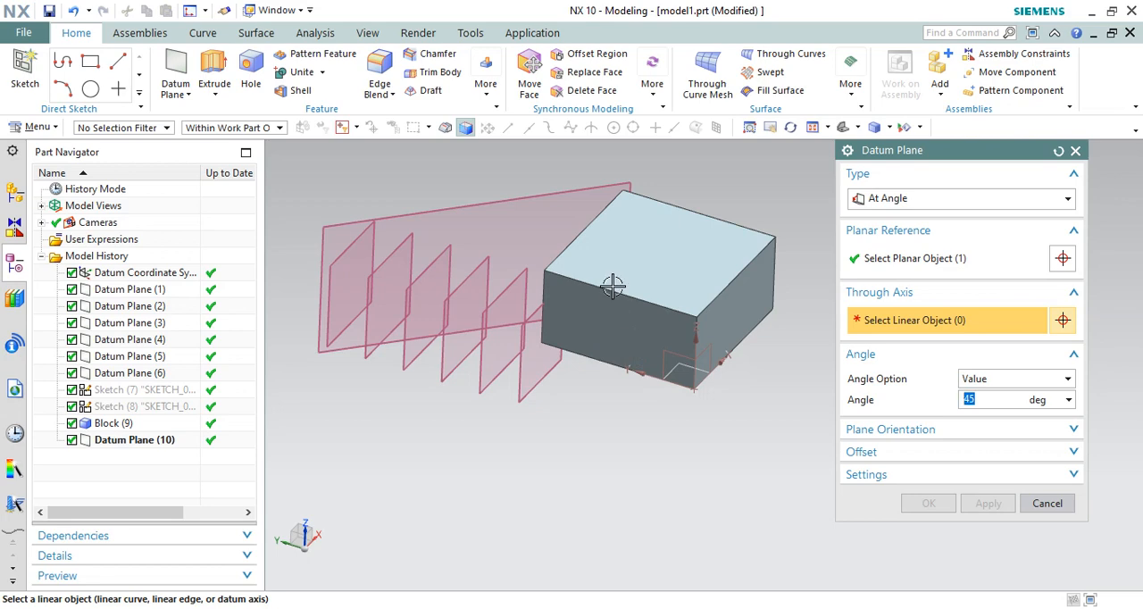
pyautogui.click(585, 282)
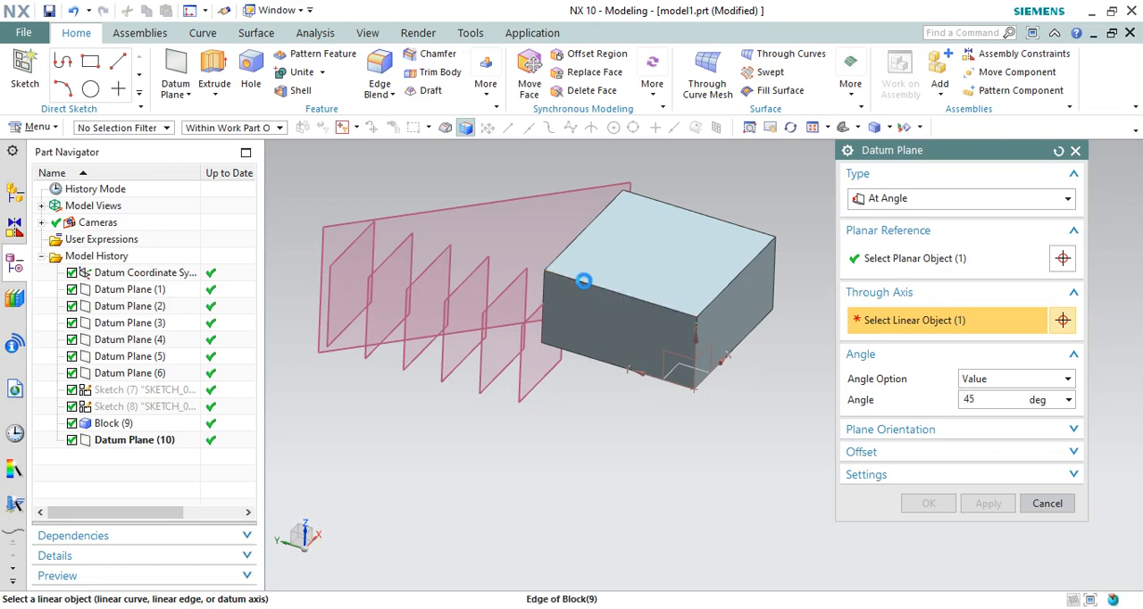
# Step: Review the planar reference, through axis and Associative setting, and create the datum plane at 45° to the block's top face
pyautogui.moveTo(588, 327)
pyautogui.mouseDown(button='middle')
pyautogui.moveTo(584, 287)
pyautogui.moveTo(545, 283)
pyautogui.moveTo(575, 316)
pyautogui.mouseUp(button='middle')
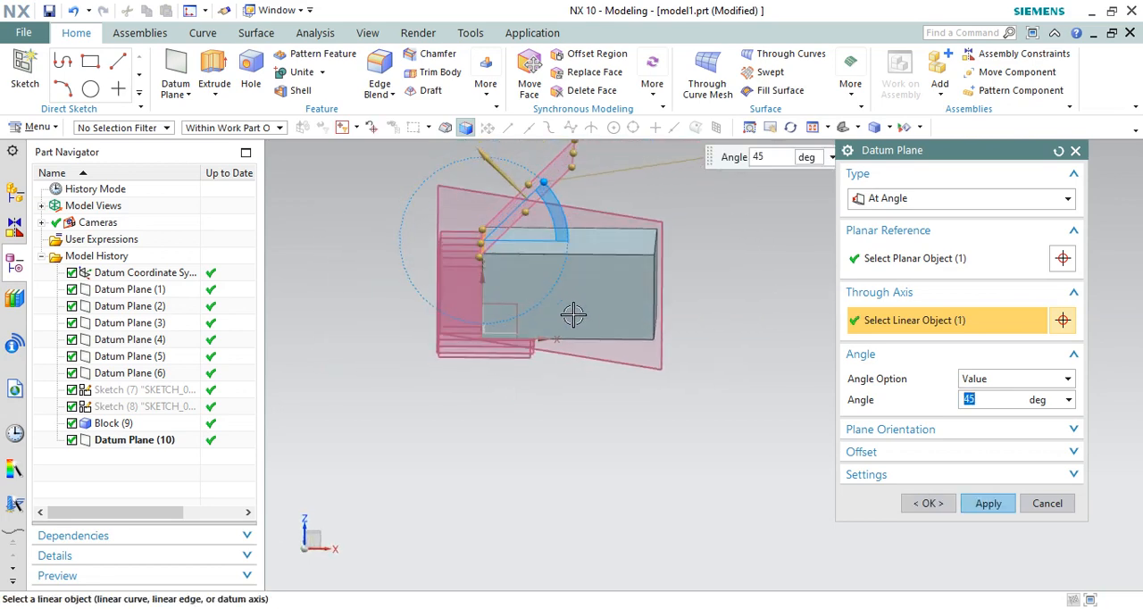
pyautogui.scroll(-2, 592, 327)
pyautogui.scroll(4, 567, 241)
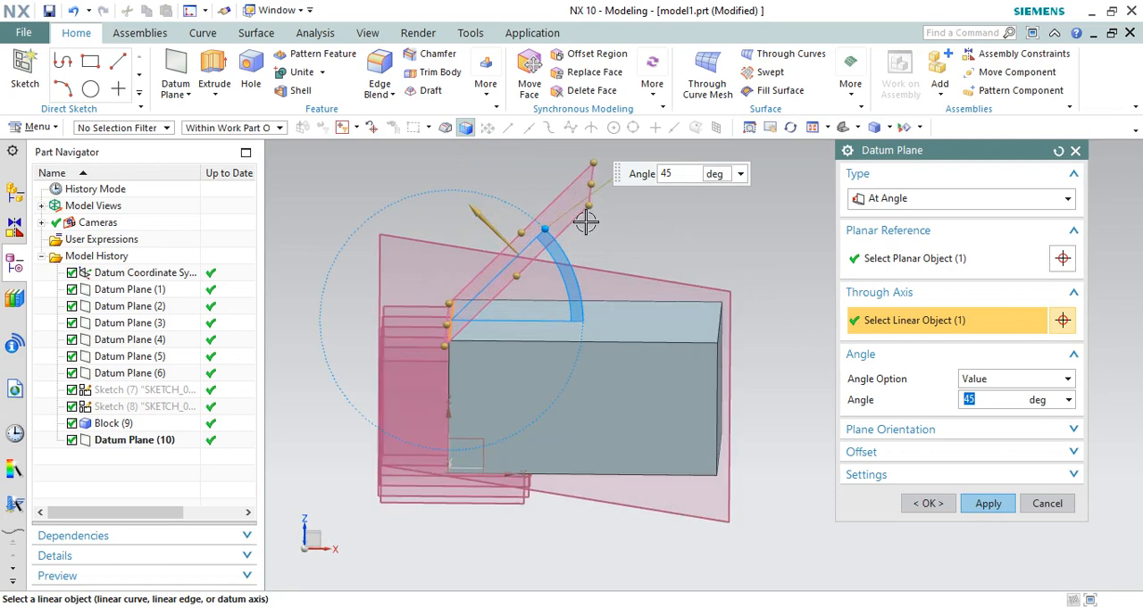
pyautogui.click(924, 477)
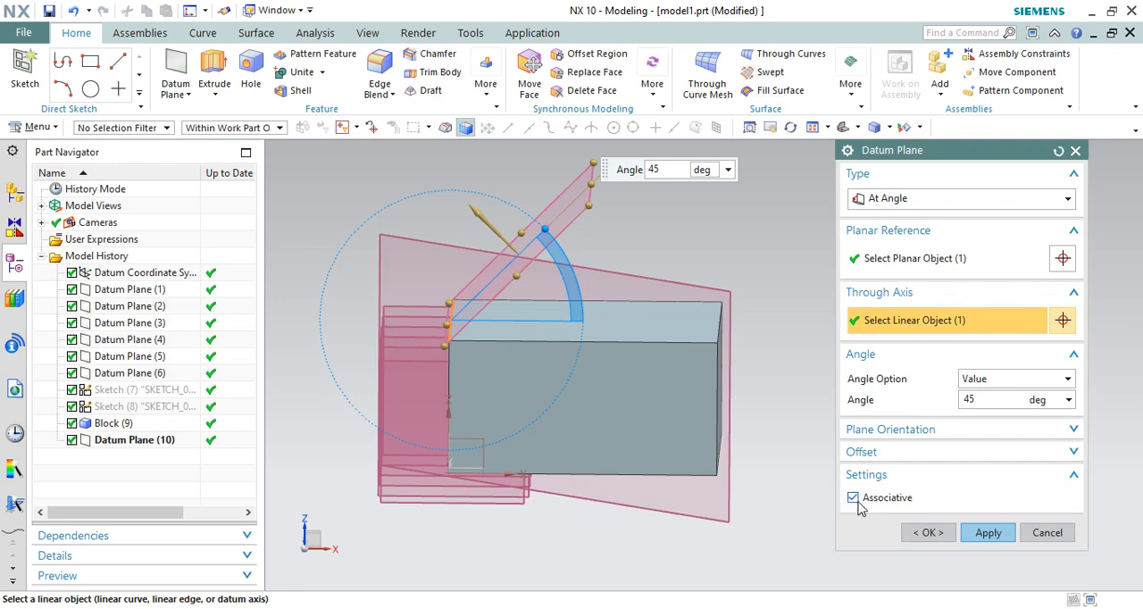
pyautogui.click(948, 258)
pyautogui.click(936, 323)
pyautogui.click(926, 260)
pyautogui.click(923, 322)
pyautogui.moveTo(679, 317)
pyautogui.mouseDown(button='middle')
pyautogui.moveTo(716, 314)
pyautogui.moveTo(641, 284)
pyautogui.moveTo(636, 299)
pyautogui.moveTo(676, 309)
pyautogui.moveTo(668, 301)
pyautogui.mouseUp(button='middle')
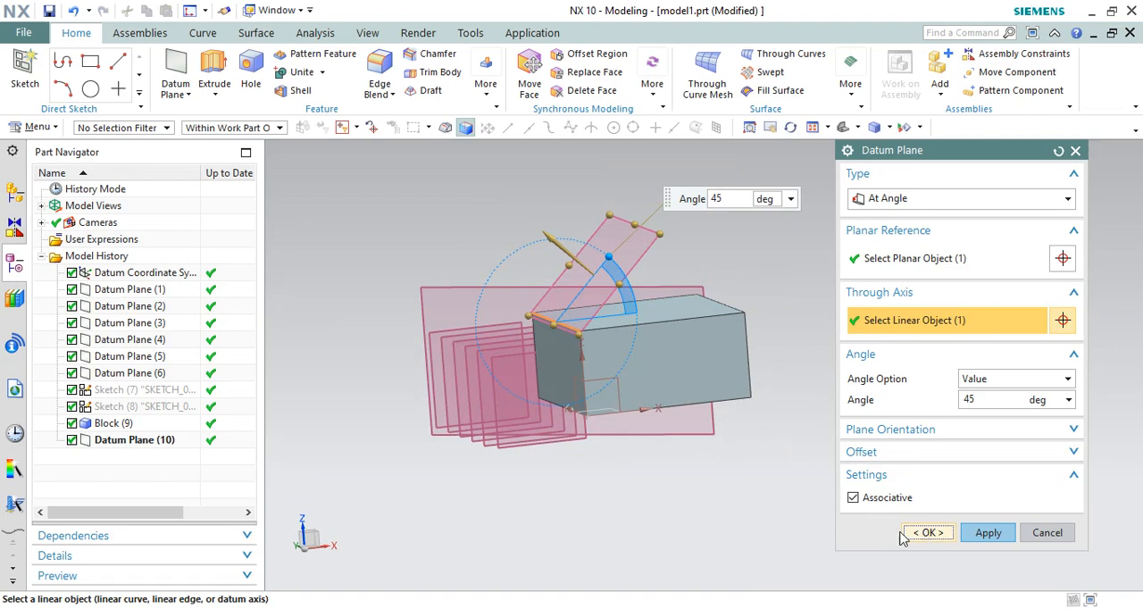
pyautogui.click(906, 534)
# Step: Create a sketch on the datum plane angled at 45° to the block's top face
pyautogui.moveTo(645, 334); pyautogui.dragTo(737, 309, button='middle')
pyautogui.scroll(3, 741, 310)
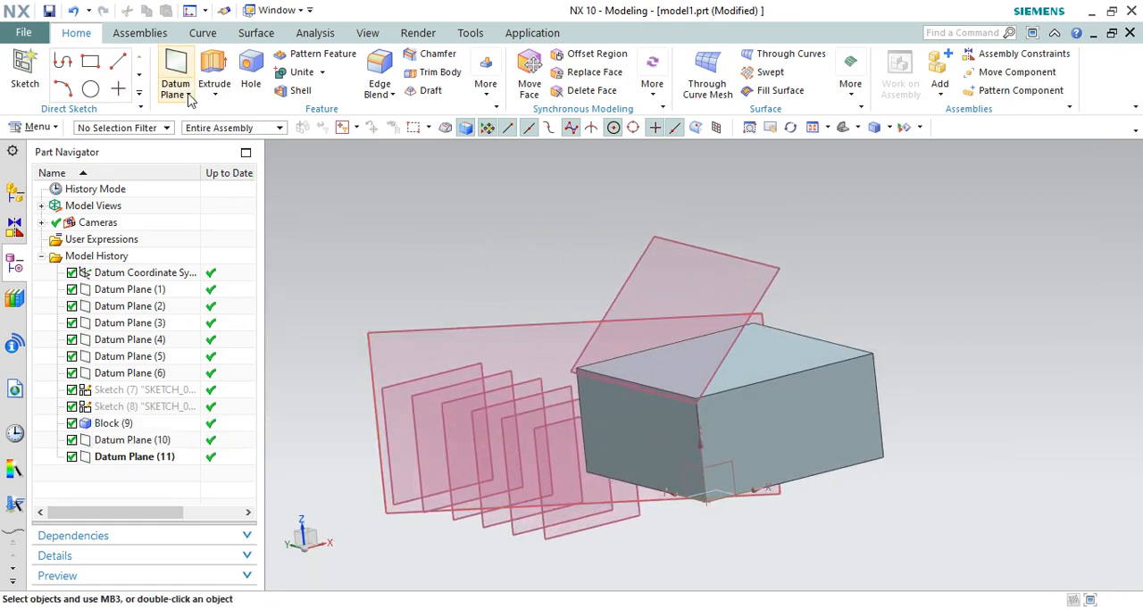
pyautogui.click(25, 67)
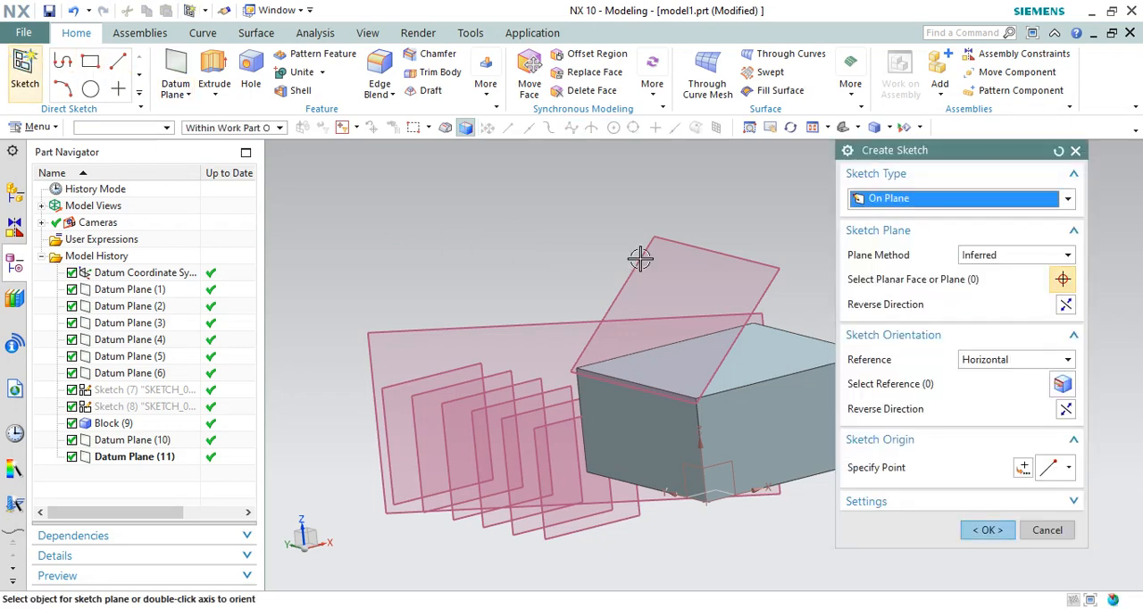
pyautogui.click(701, 247)
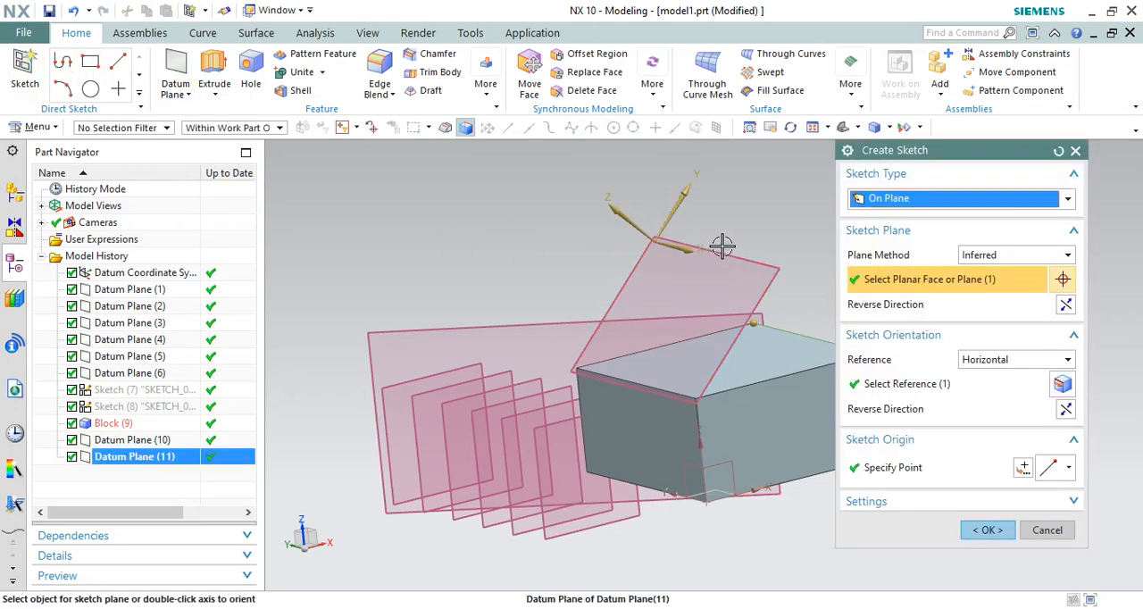
pyautogui.click(987, 531)
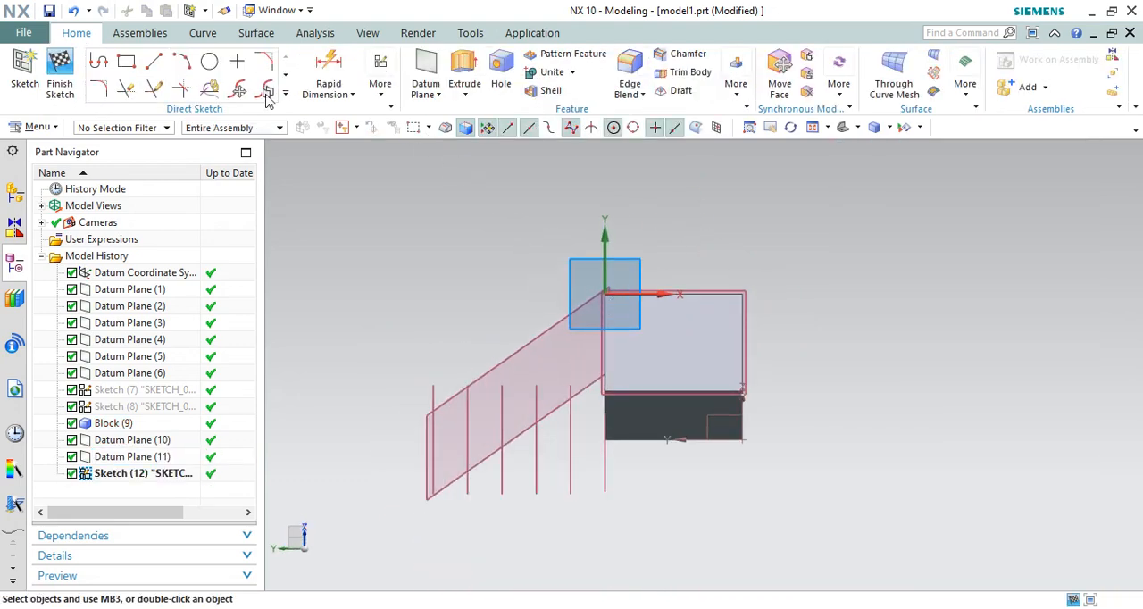
# Step: Sketch a two-point rectangle about 66 mm by 42 mm on the angled plane and finish the sketch
pyautogui.scroll(3, 655, 352)
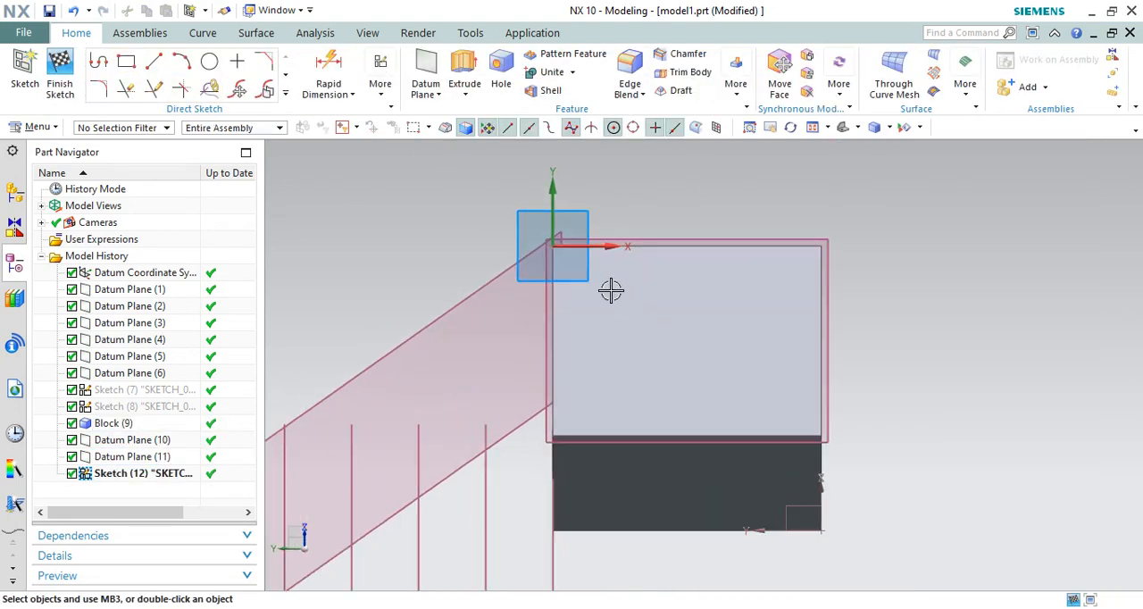
pyautogui.click(696, 380)
pyautogui.click(130, 68)
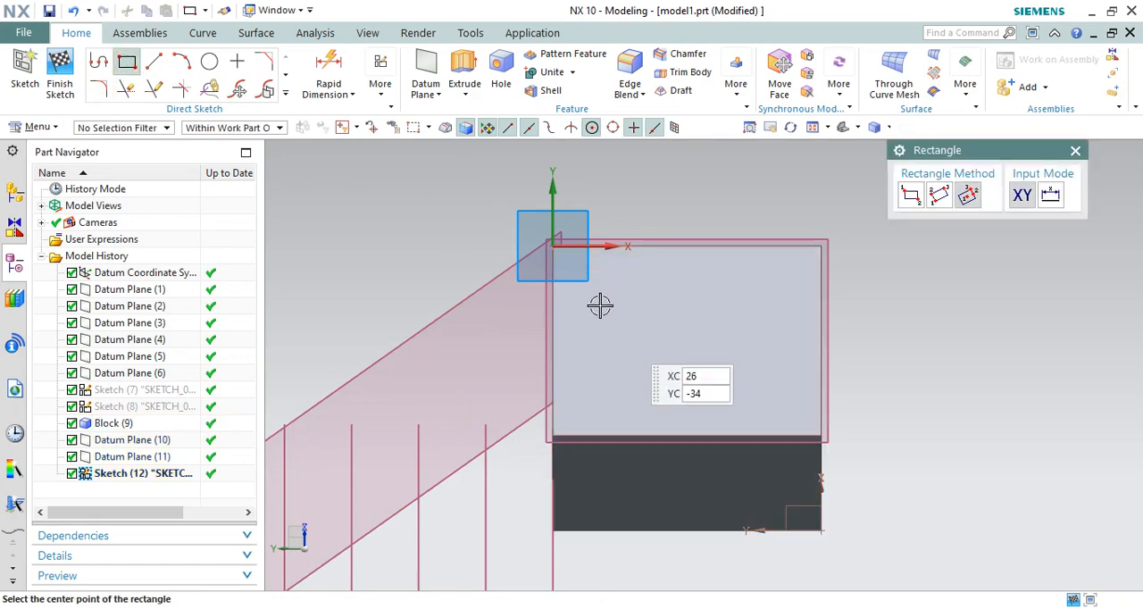
pyautogui.click(608, 288)
pyautogui.click(911, 195)
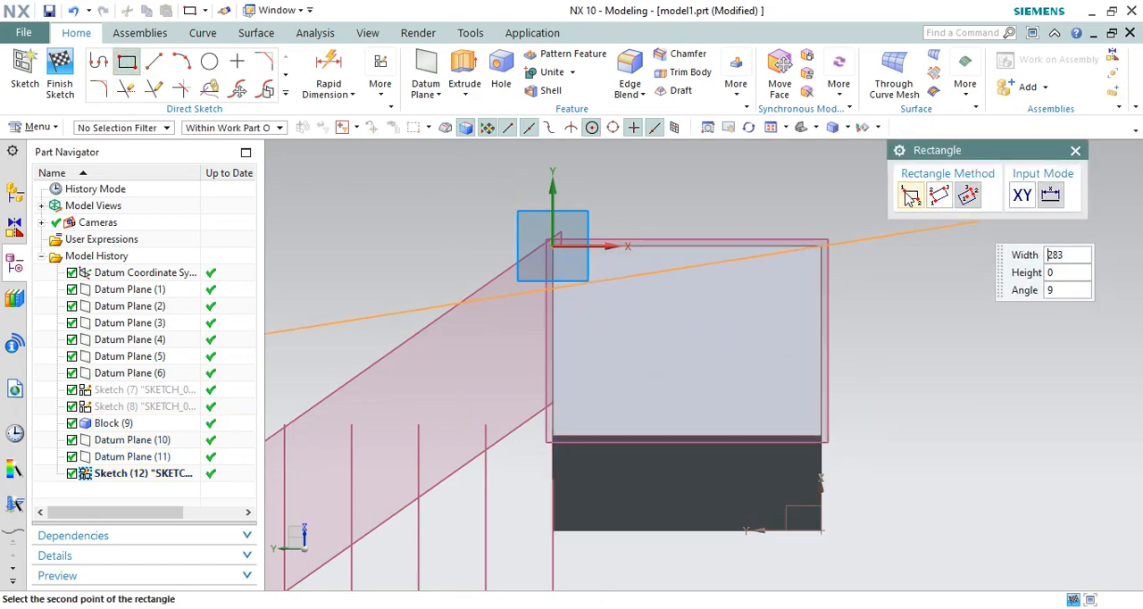
pyautogui.click(780, 404)
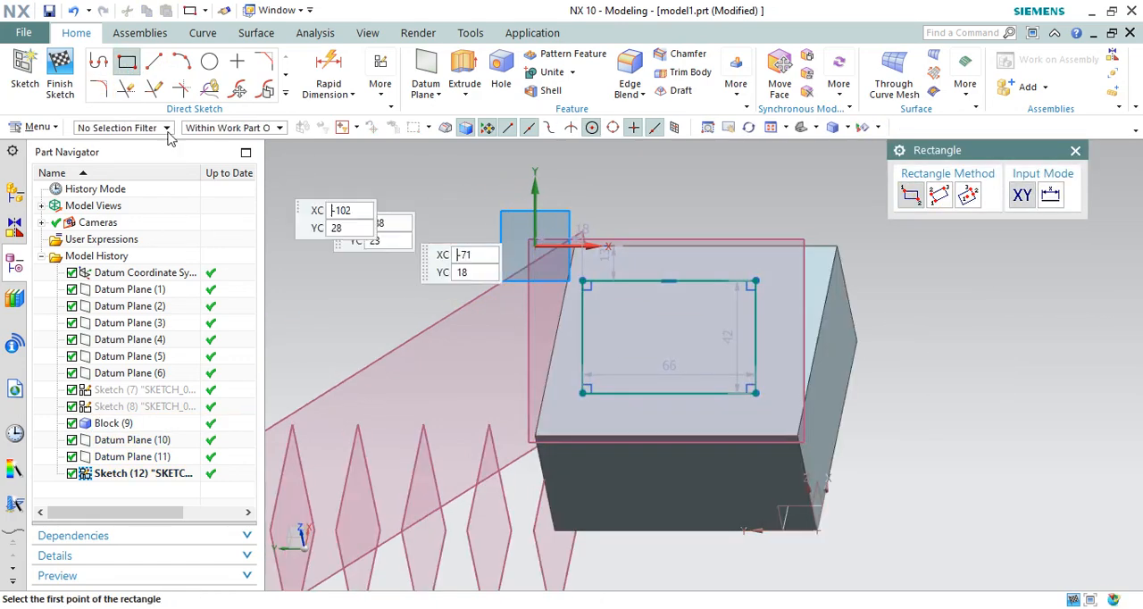
pyautogui.click(59, 87)
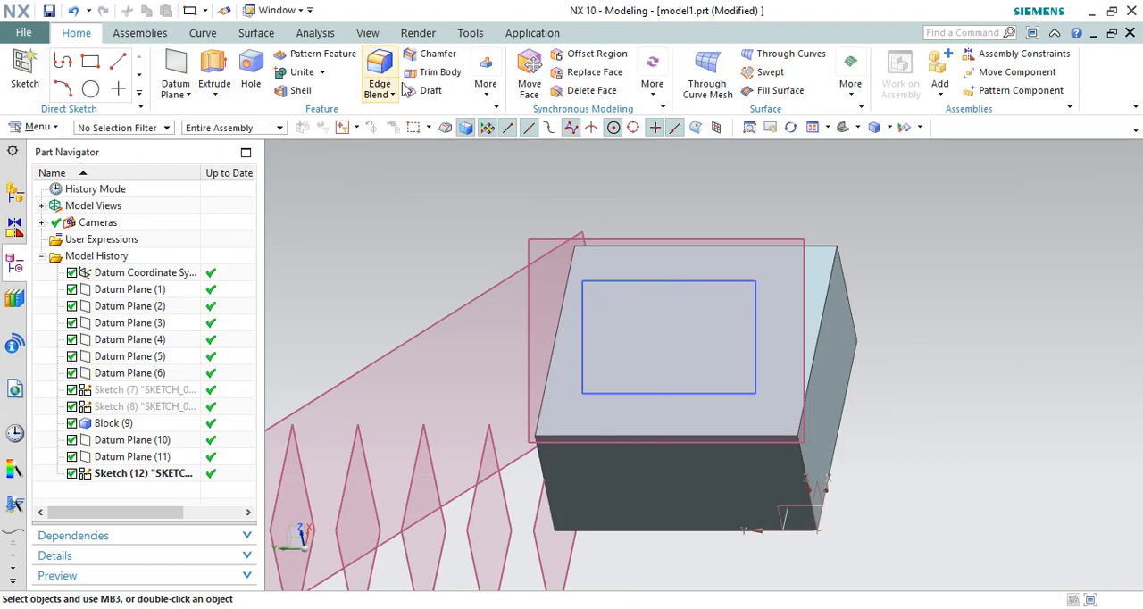
# Step: Extrude the rectangle from -64 mm to 93 mm along the angled plane's normal and unite it with the block
pyautogui.moveTo(847, 402); pyautogui.dragTo(902, 266, button='middle')
pyautogui.moveTo(773, 301)
pyautogui.mouseDown(button='middle')
pyautogui.moveTo(732, 271)
pyautogui.moveTo(779, 290)
pyautogui.mouseUp(button='middle')
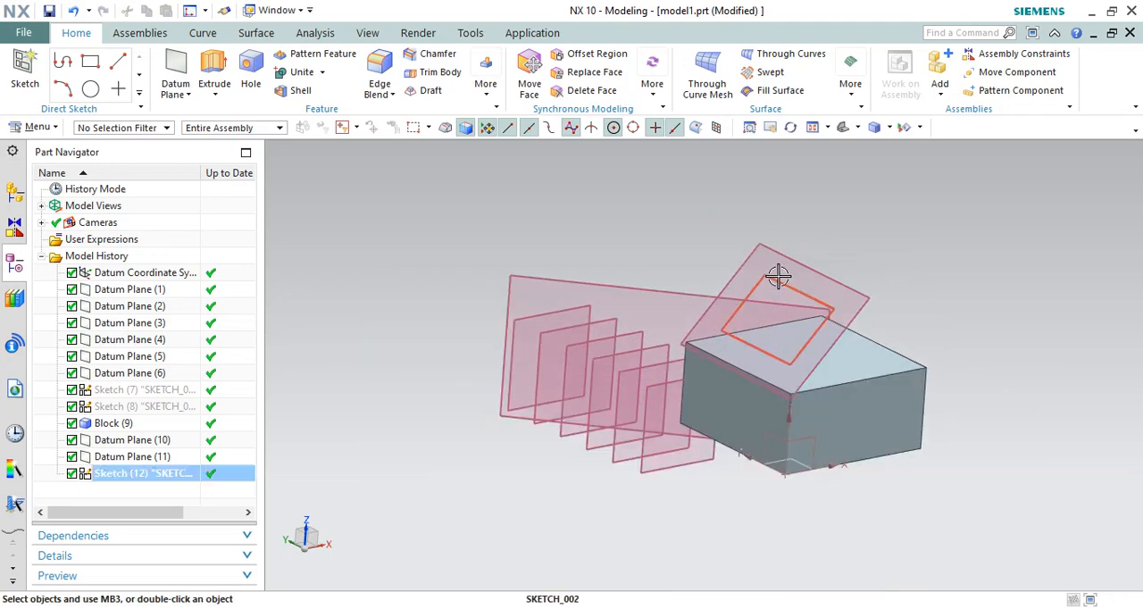
pyautogui.click(776, 279)
pyautogui.click(214, 71)
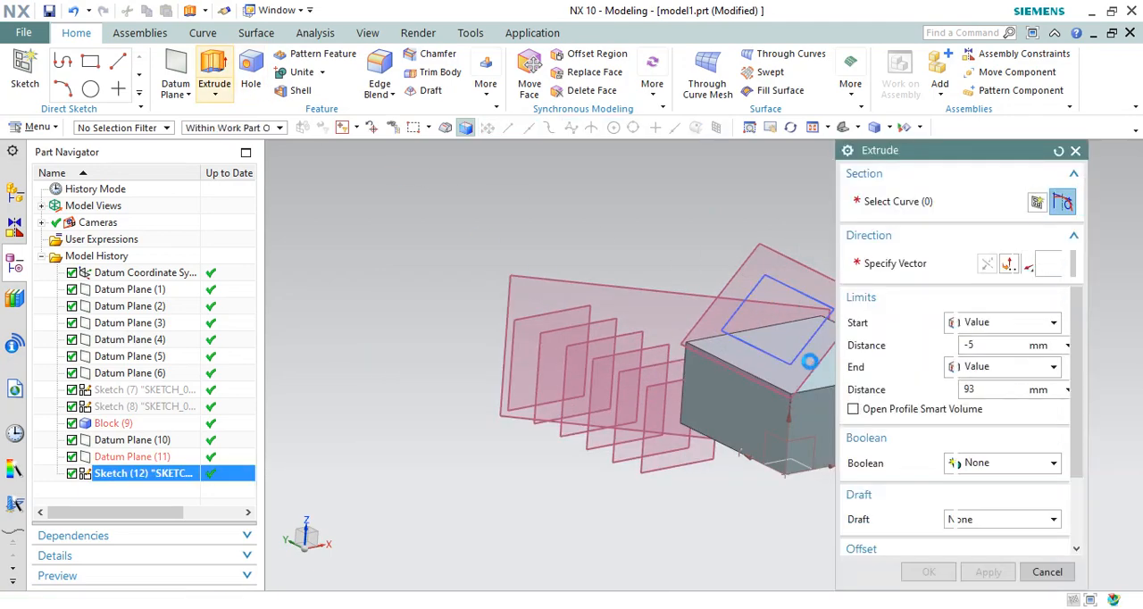
pyautogui.scroll(-2, 572, 280)
pyautogui.moveTo(686, 309); pyautogui.dragTo(659, 308, button='middle')
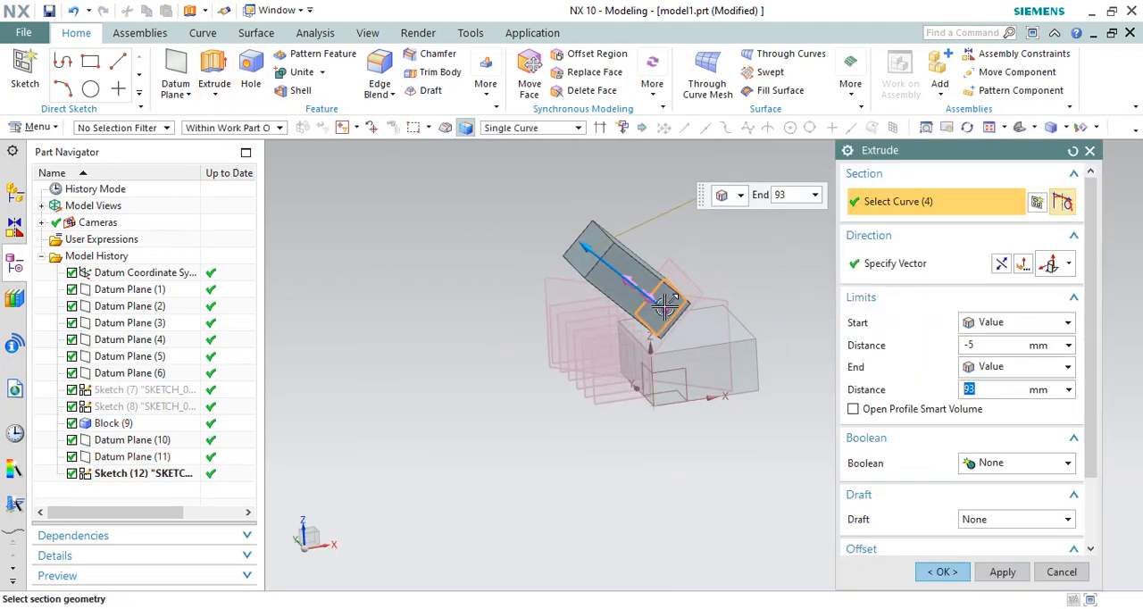
pyautogui.scroll(3, 660, 308)
pyautogui.moveTo(746, 381); pyautogui.dragTo(829, 398)
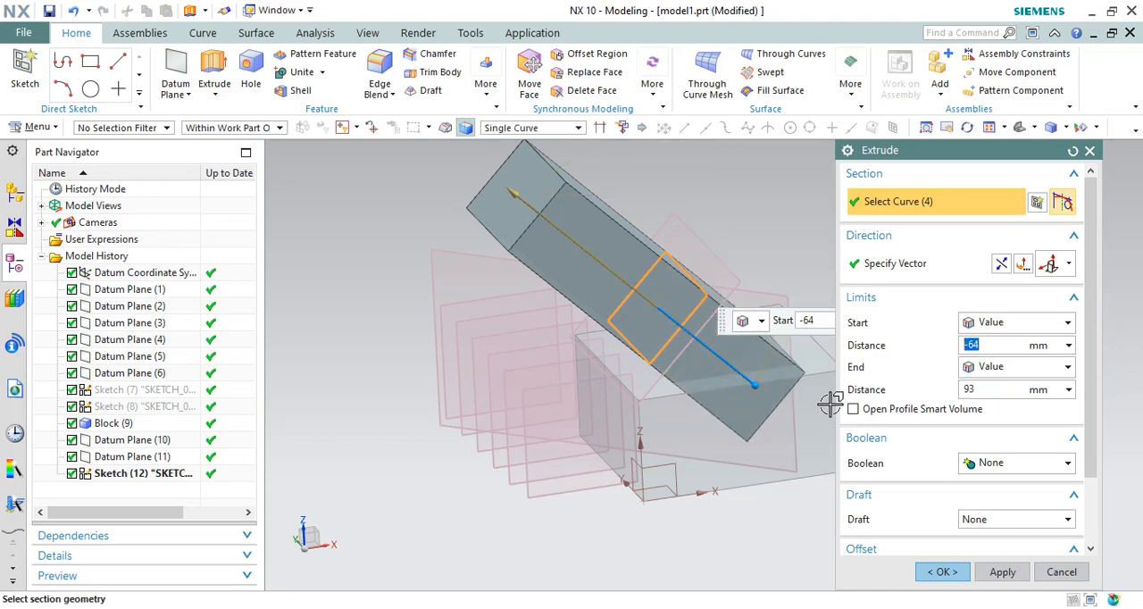
pyautogui.click(996, 465)
pyautogui.click(991, 500)
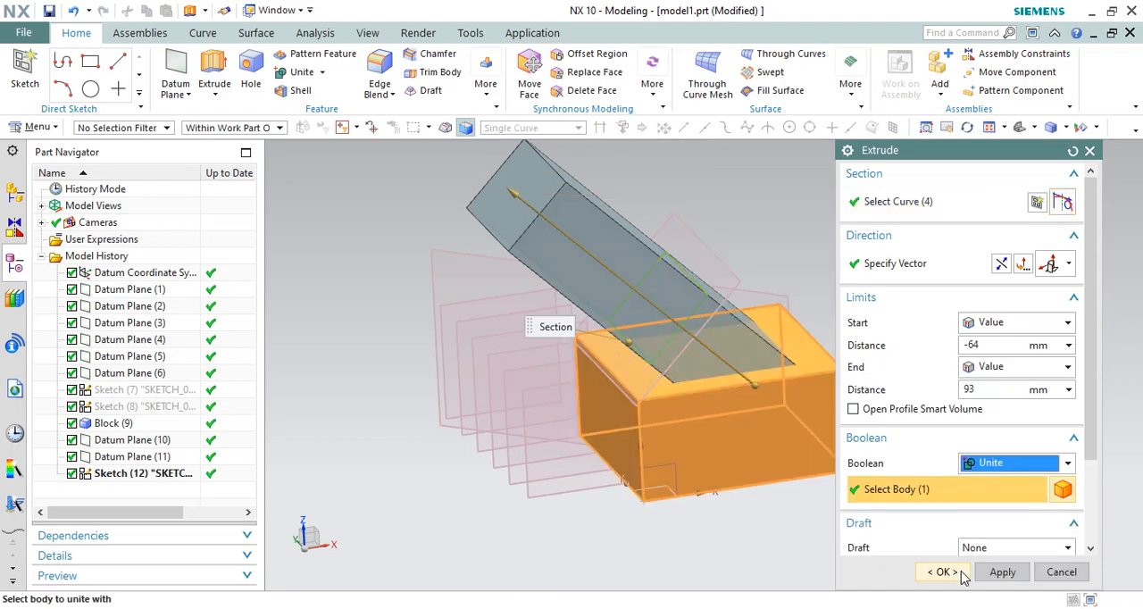
pyautogui.click(942, 572)
# Step: Start a new datum plane and set its type to Bisector
pyautogui.moveTo(799, 319); pyautogui.dragTo(704, 379, button='middle')
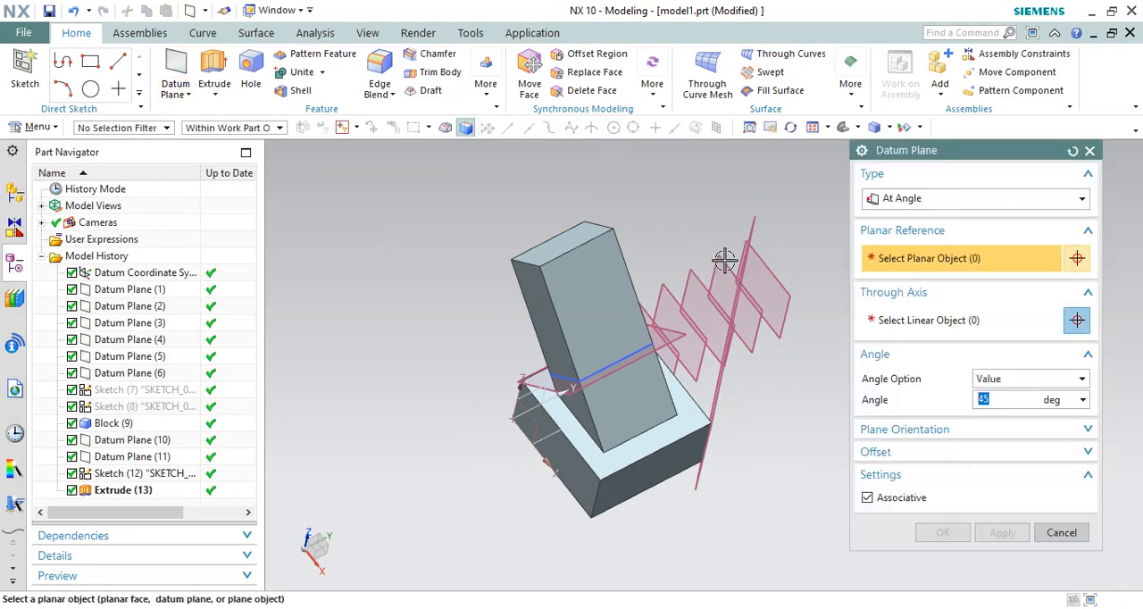
pyautogui.moveTo(787, 294); pyautogui.dragTo(658, 322, button='middle')
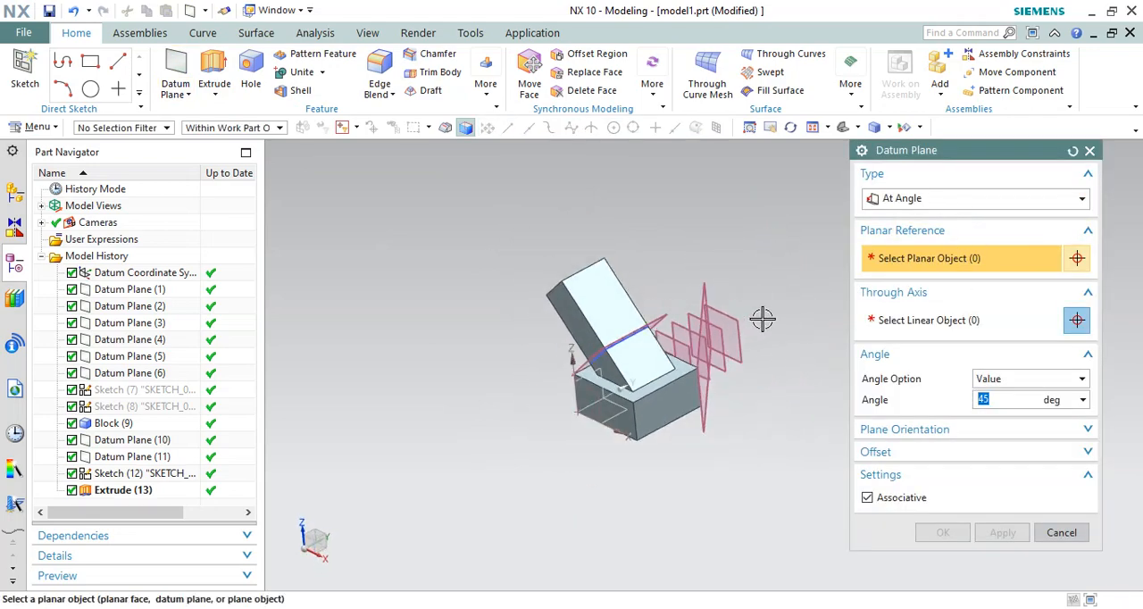
pyautogui.scroll(-2, 760, 317)
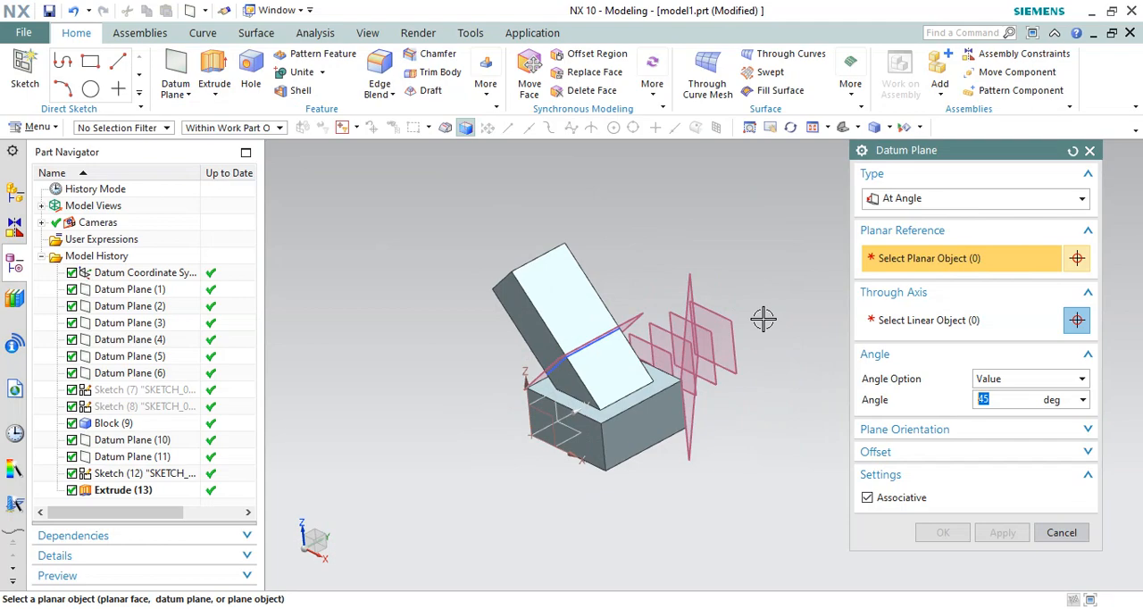
pyautogui.click(942, 202)
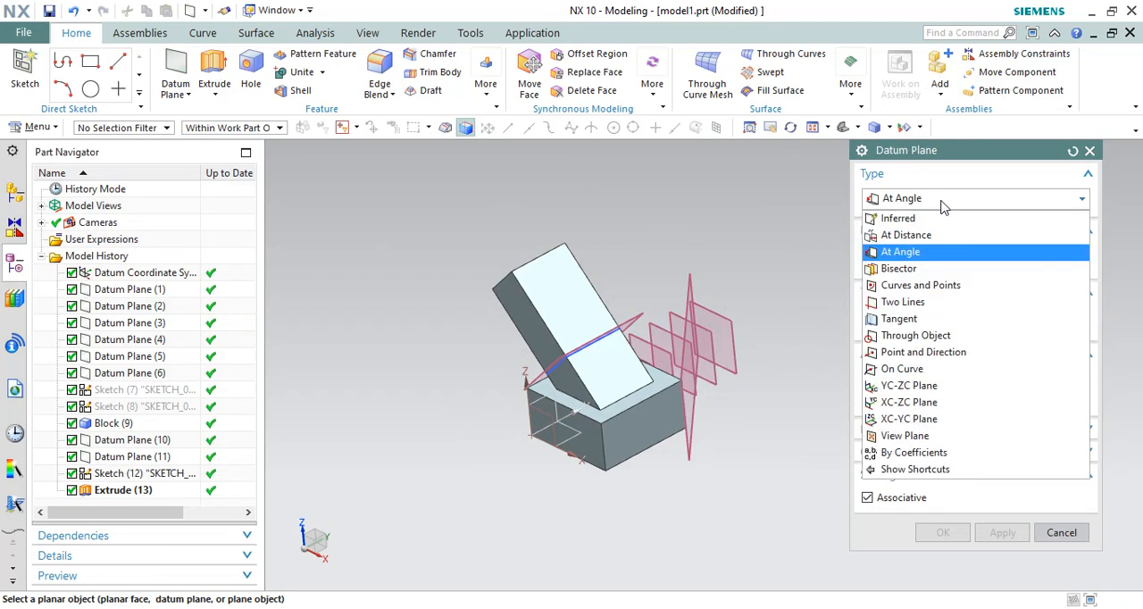
pyautogui.click(897, 269)
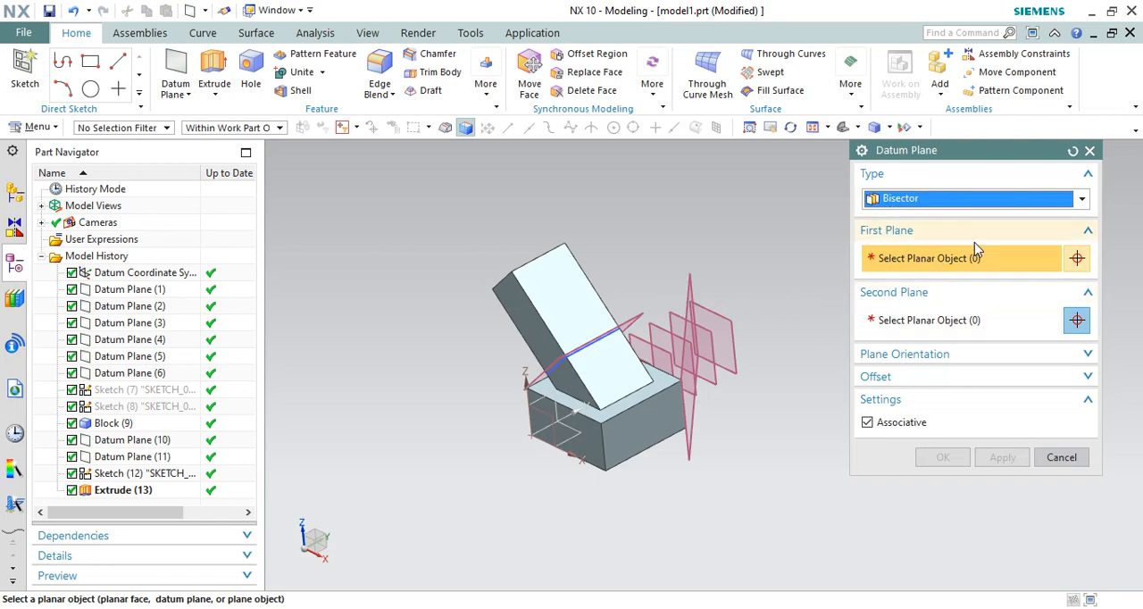
# Step: Examine the inclined extrusion and the block from several directions to identify planar faces for the bisector plane
pyautogui.moveTo(567, 301); pyautogui.dragTo(658, 286, button='middle')
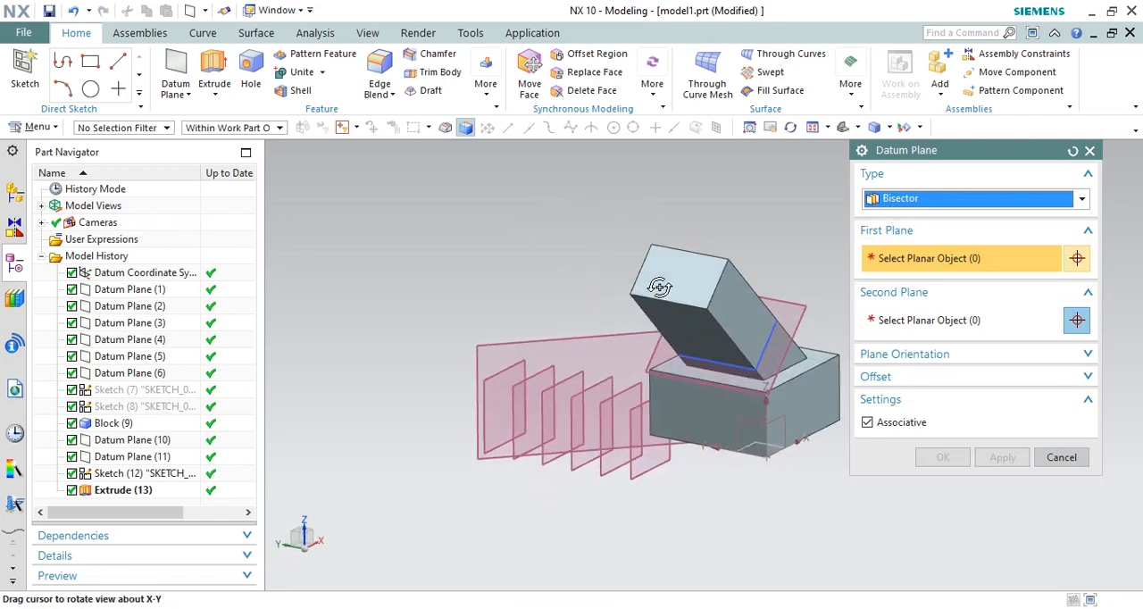
pyautogui.scroll(-3, 542, 266)
pyautogui.scroll(1, 672, 242)
pyautogui.scroll(1, 672, 243)
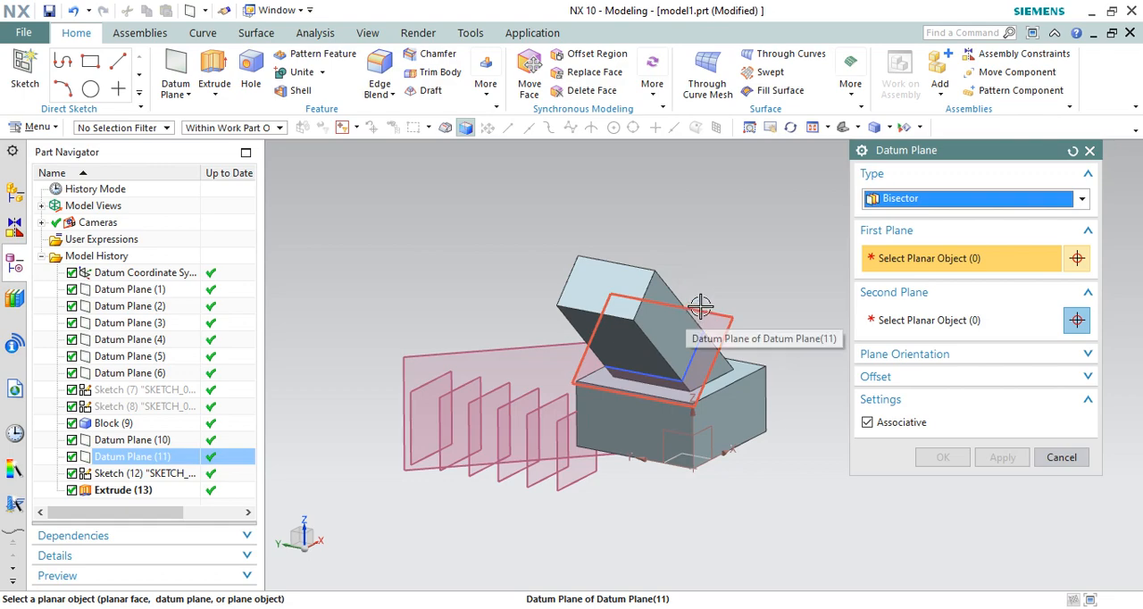
pyautogui.scroll(-2, 639, 326)
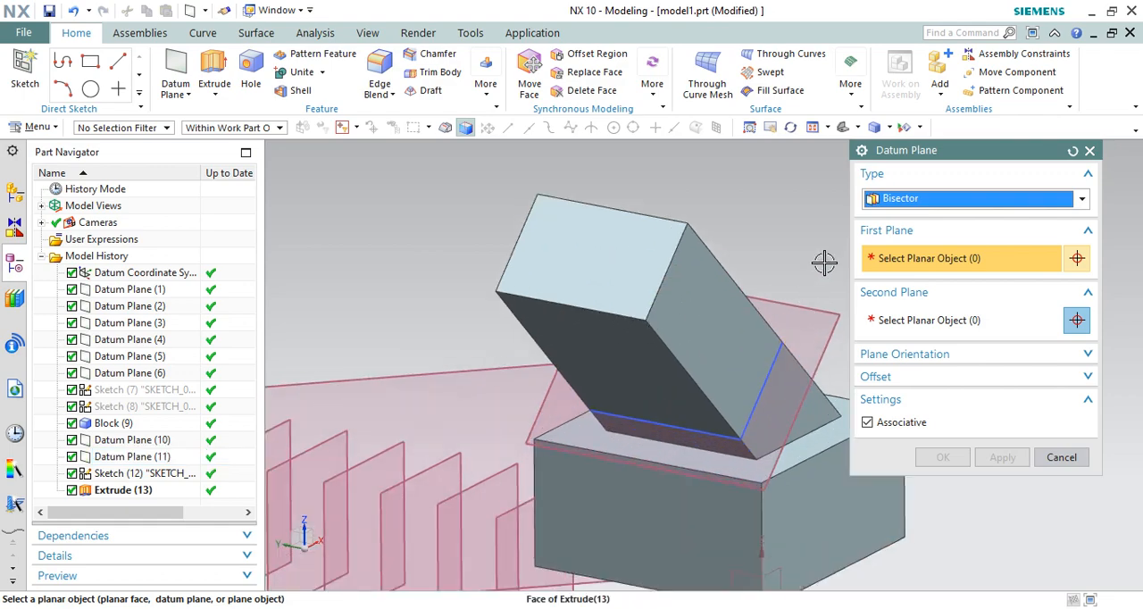
pyautogui.scroll(2, 585, 276)
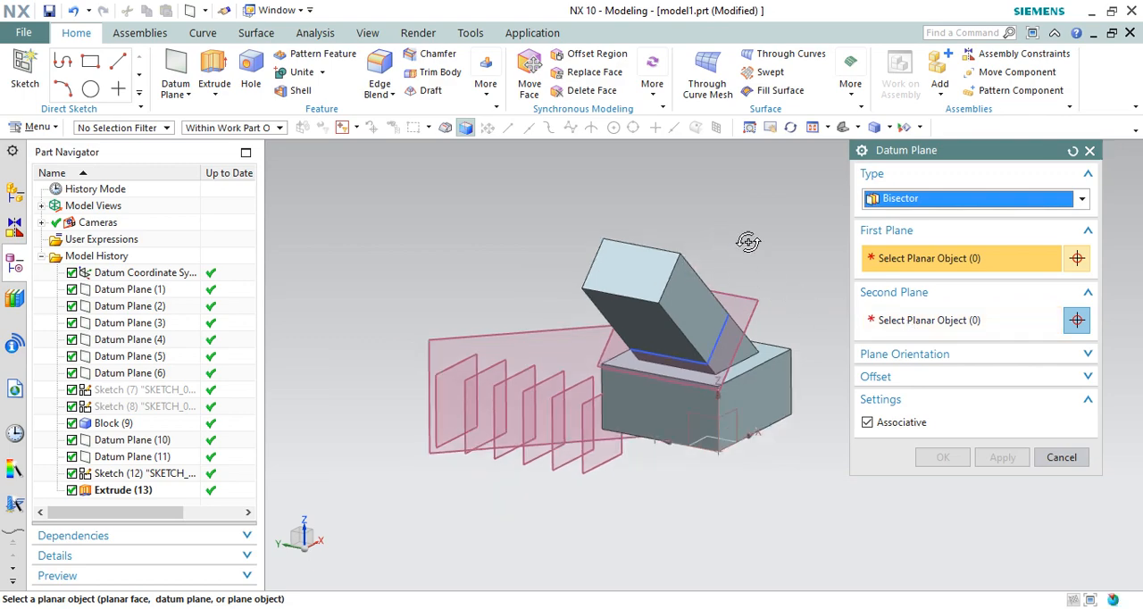
pyautogui.moveTo(726, 238); pyautogui.dragTo(750, 245, button='middle')
pyautogui.scroll(1, 786, 311)
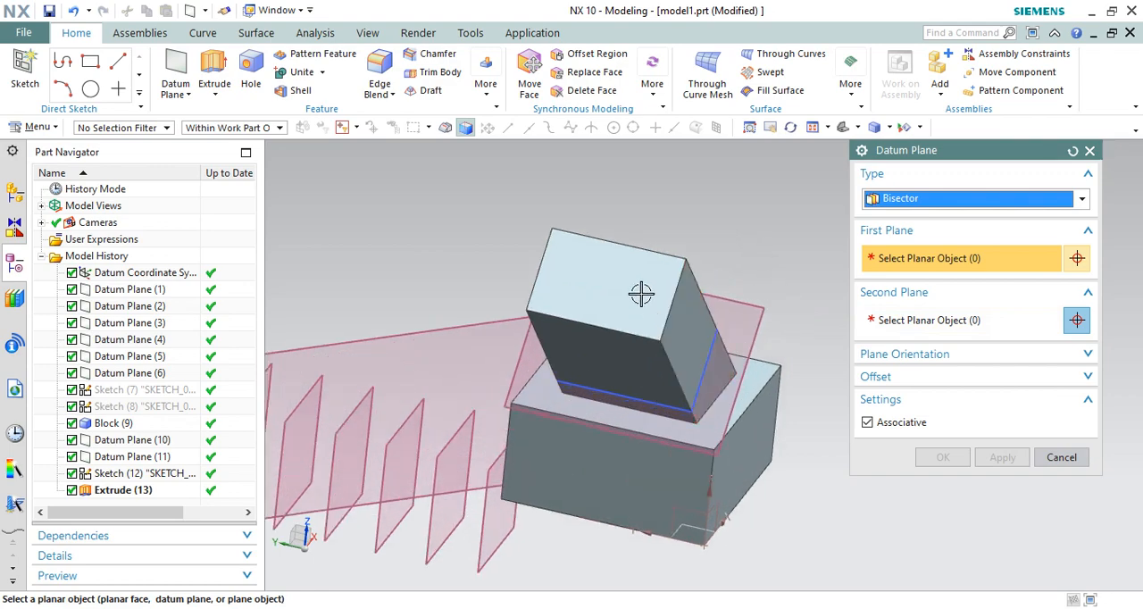
pyautogui.moveTo(610, 242); pyautogui.dragTo(753, 270, button='middle')
pyautogui.scroll(2, 787, 325)
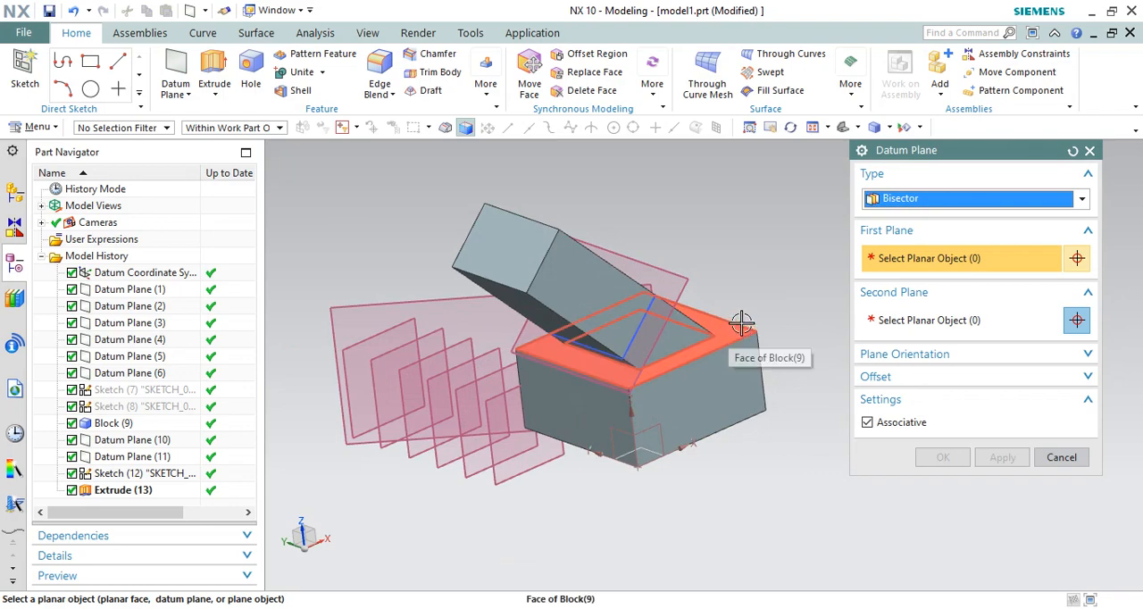
# Step: Create a bisector datum plane midway between the inclined extrusion's two opposite side faces and close the command
pyautogui.scroll(-2, 737, 299)
pyautogui.click(626, 284)
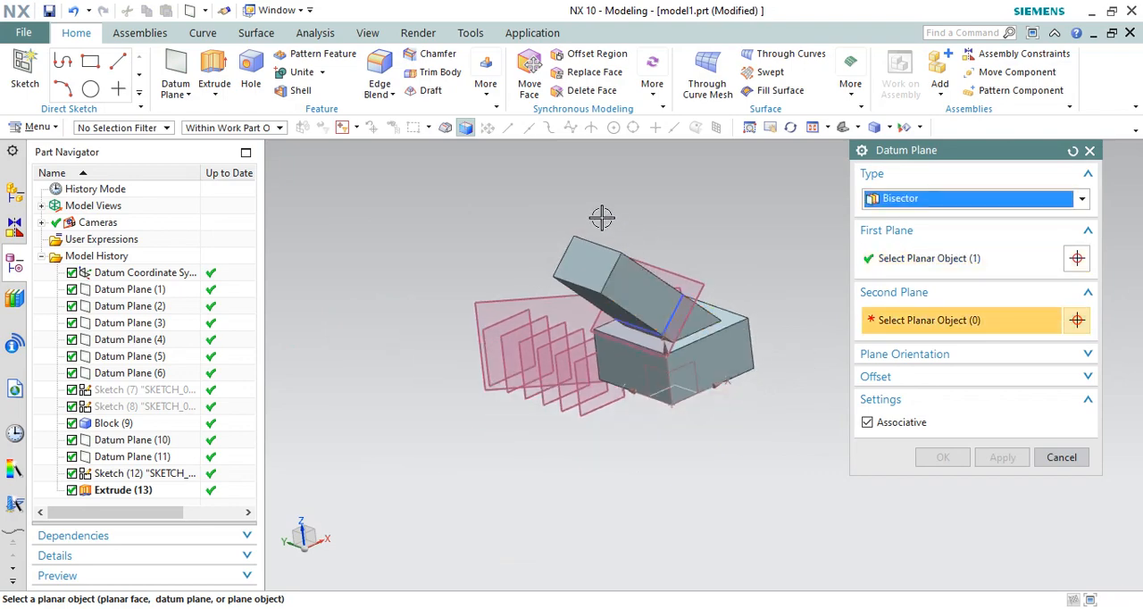
pyautogui.moveTo(602, 217); pyautogui.dragTo(686, 247, button='middle')
pyautogui.click(695, 299)
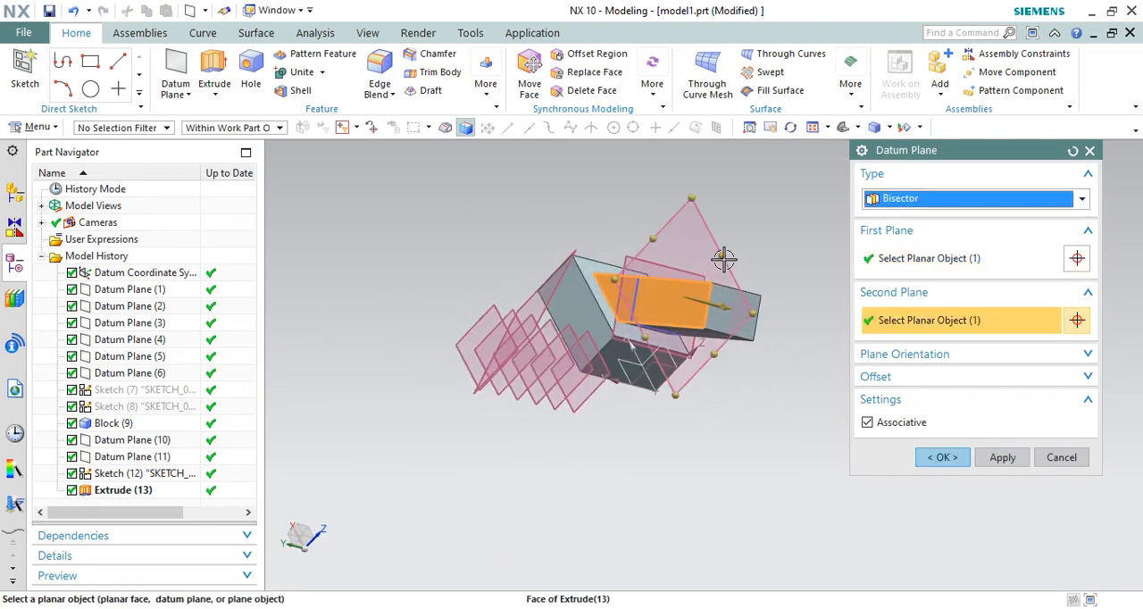
pyautogui.moveTo(738, 215); pyautogui.dragTo(668, 195, button='middle')
pyautogui.moveTo(672, 201); pyautogui.dragTo(671, 199, button='middle')
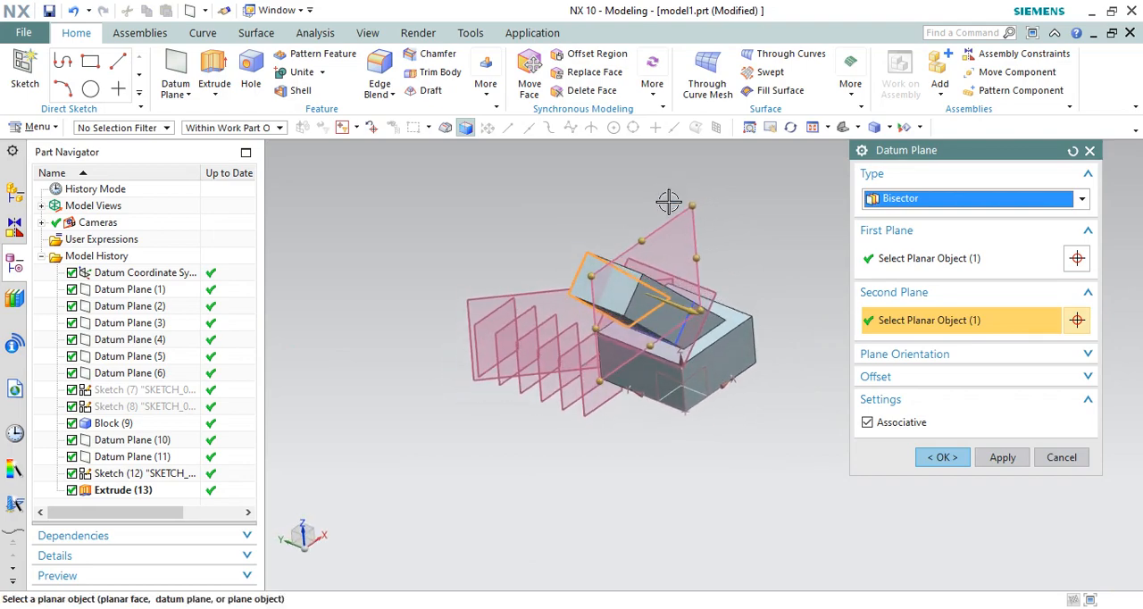
pyautogui.click(1000, 458)
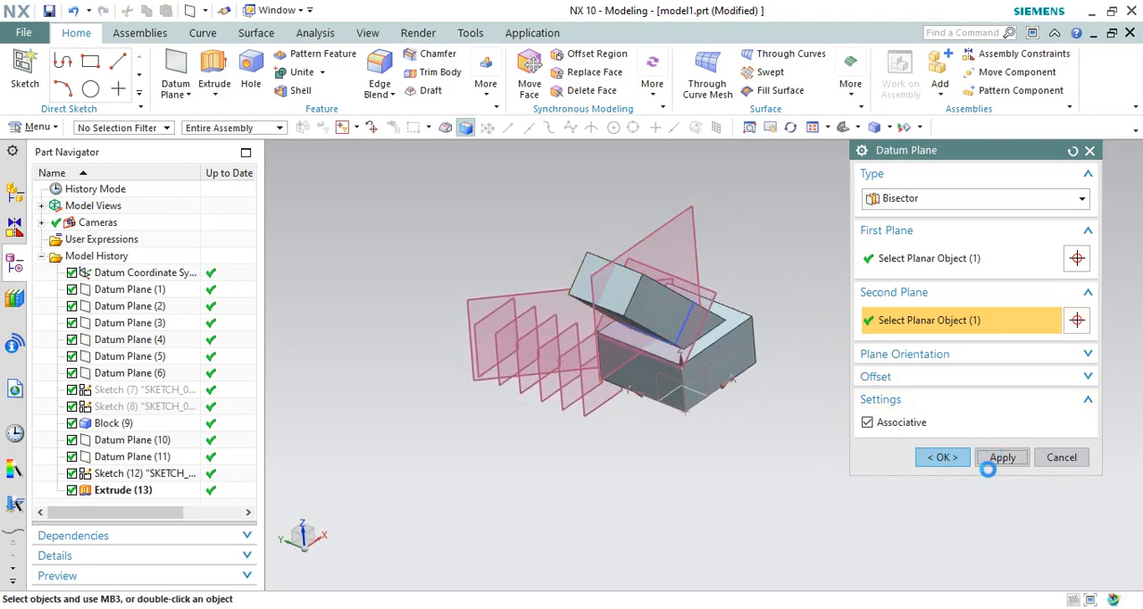
pyautogui.click(1058, 457)
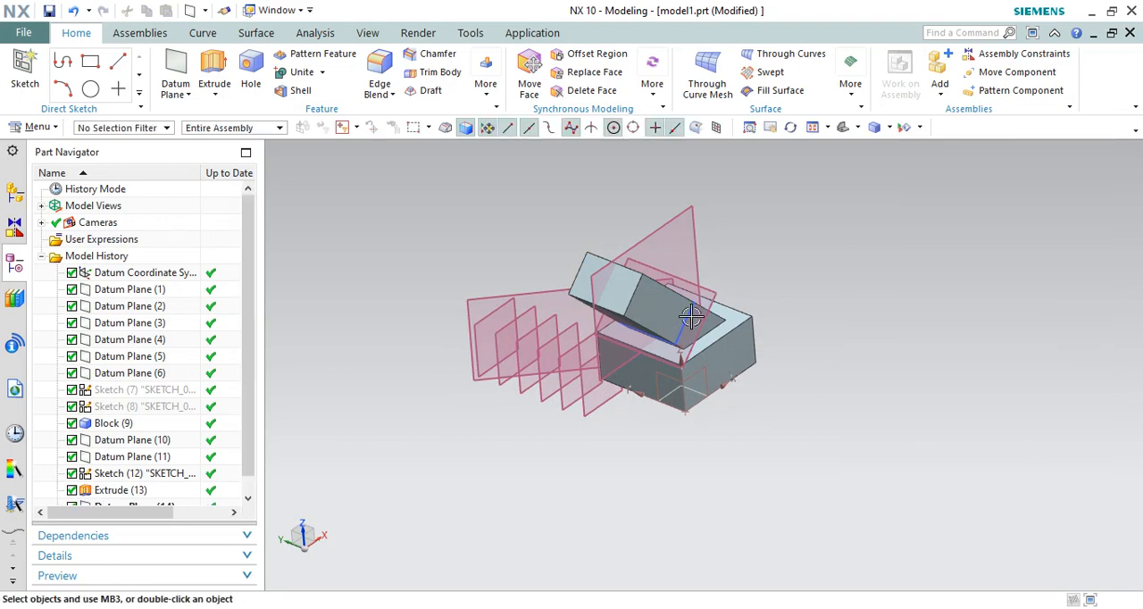
# Step: Trim the united solid body with the bisector datum plane using Trim Body
pyautogui.moveTo(678, 290); pyautogui.dragTo(720, 287, button='middle')
pyautogui.scroll(3, 681, 253)
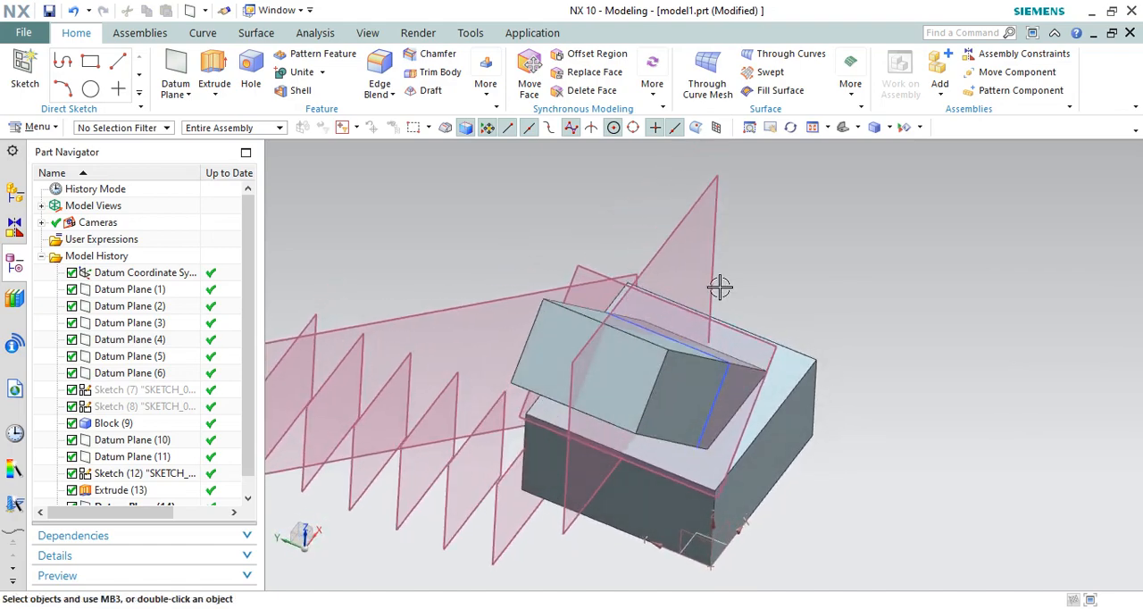
pyautogui.scroll(-2, 764, 275)
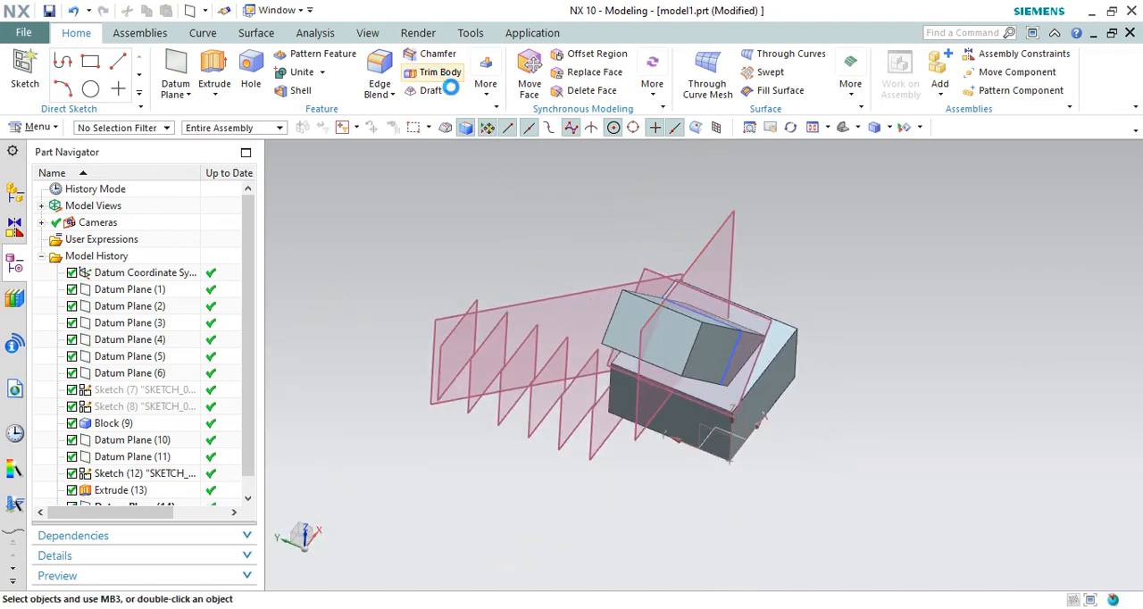
pyautogui.click(693, 332)
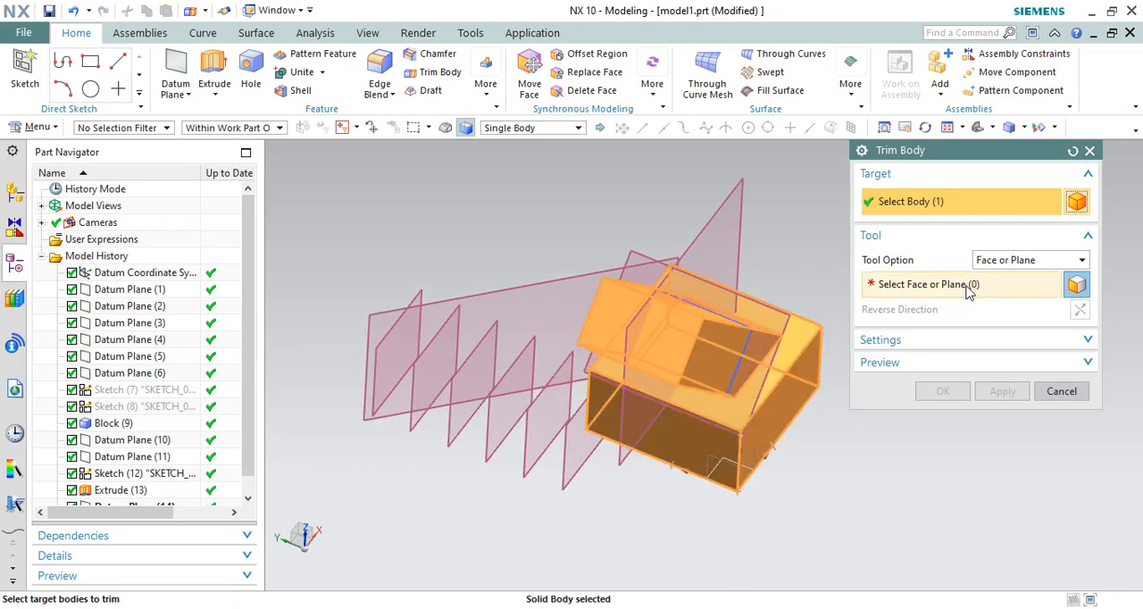
pyautogui.middleClick(779, 347)
pyautogui.click(743, 227)
pyautogui.click(944, 407)
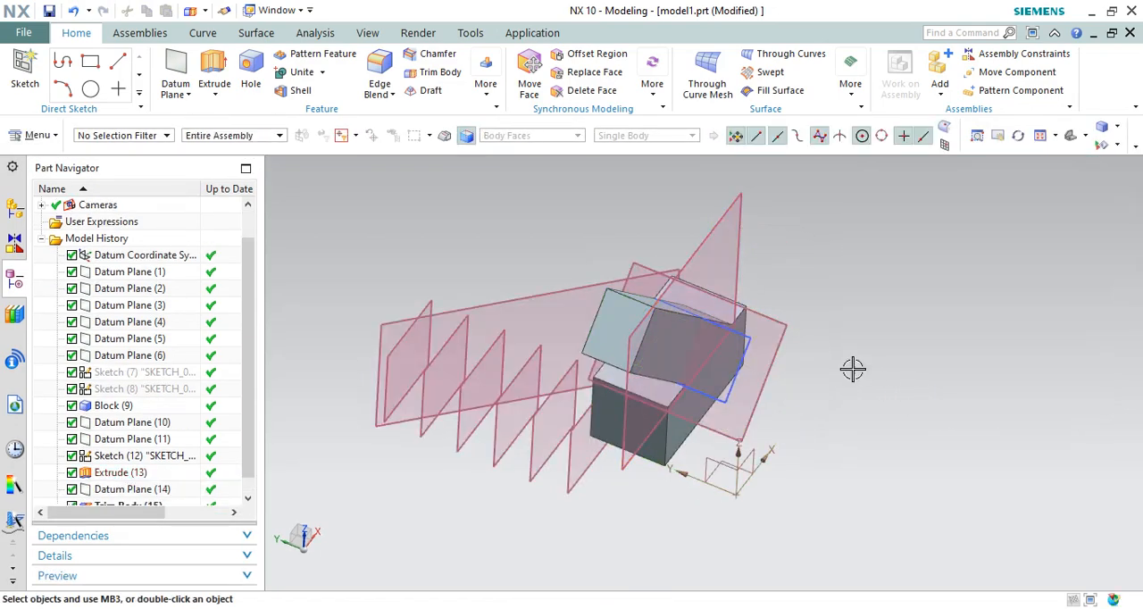
# Step: Undo the trim, the block, the sketches and the other datum features back to the first datum plane
pyautogui.moveTo(852, 367); pyautogui.dragTo(802, 323, button='middle')
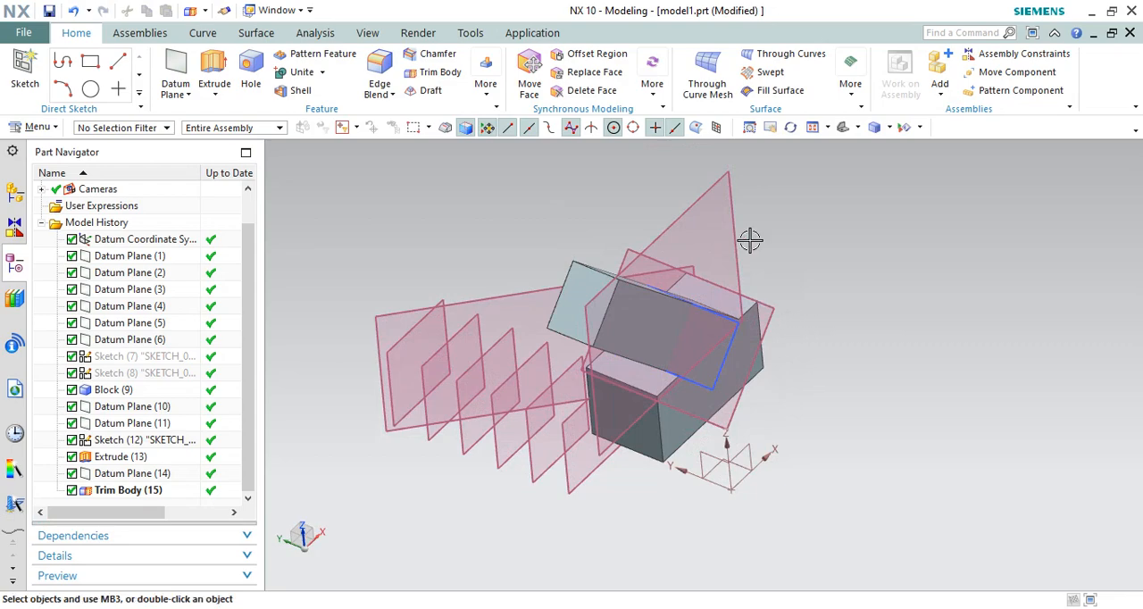
pyautogui.moveTo(720, 265)
pyautogui.mouseDown(button='middle')
pyautogui.moveTo(706, 265)
pyautogui.moveTo(791, 235)
pyautogui.moveTo(816, 250)
pyautogui.moveTo(755, 224)
pyautogui.moveTo(709, 257)
pyautogui.moveTo(778, 285)
pyautogui.mouseUp(button='middle')
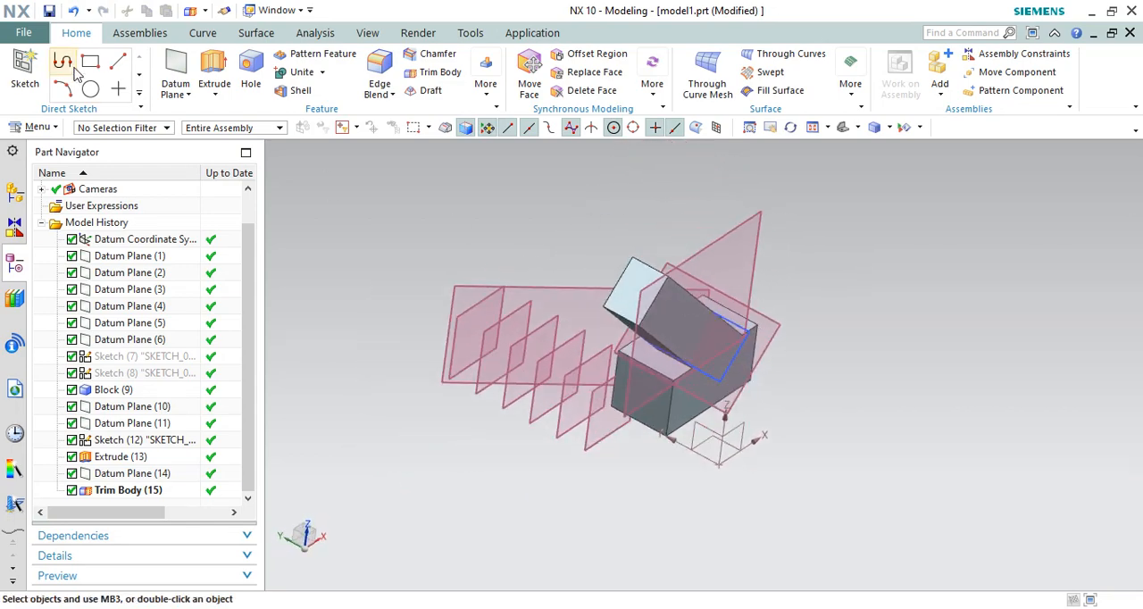
pyautogui.click(75, 13)
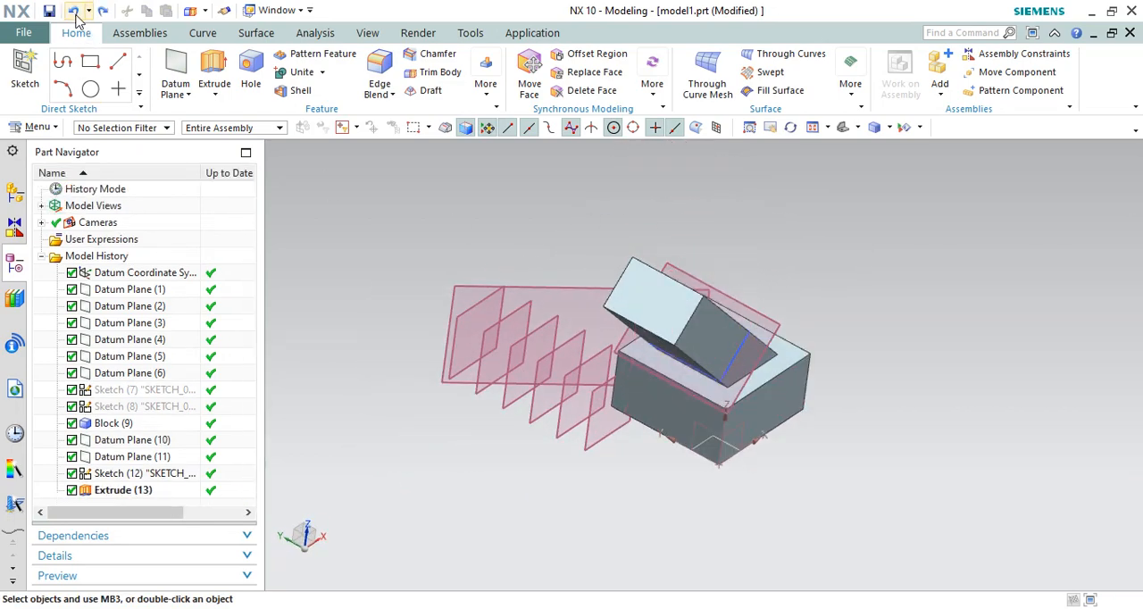
pyautogui.click(75, 13)
pyautogui.click(75, 12)
pyautogui.click(75, 12)
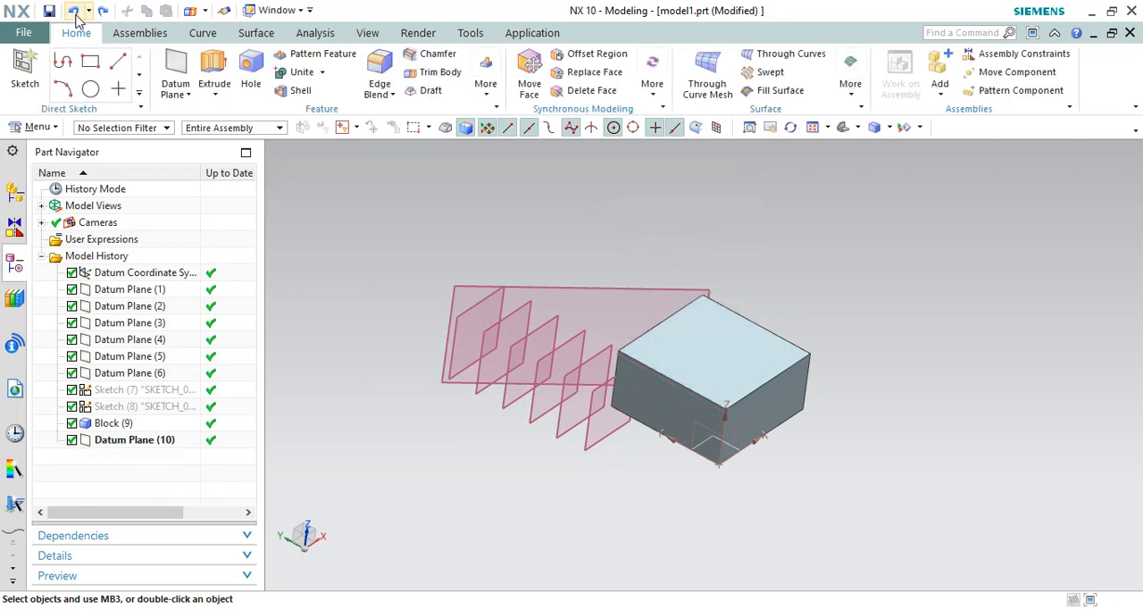
pyautogui.click(75, 13)
pyautogui.click(75, 12)
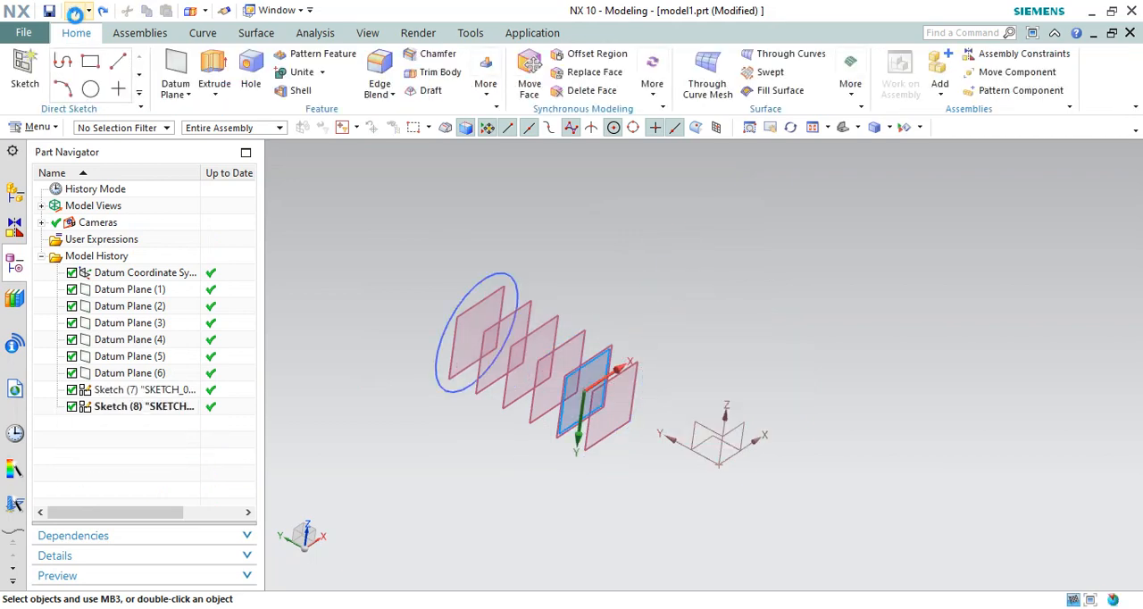
pyautogui.click(75, 12)
pyautogui.click(75, 13)
pyautogui.click(75, 13)
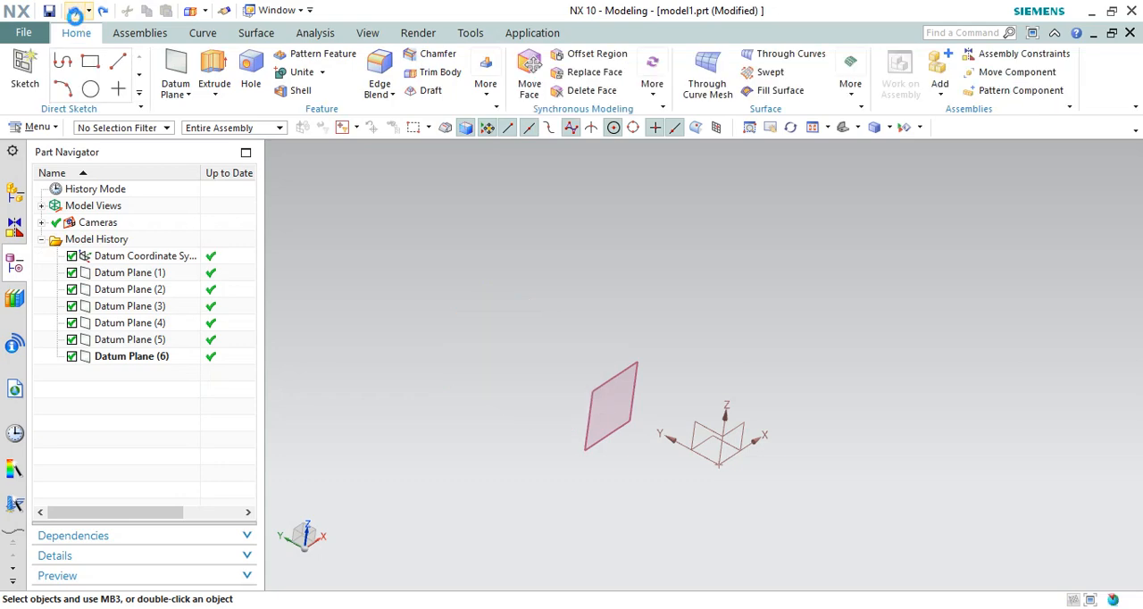
pyautogui.moveTo(510, 224); pyautogui.dragTo(555, 329, button='middle')
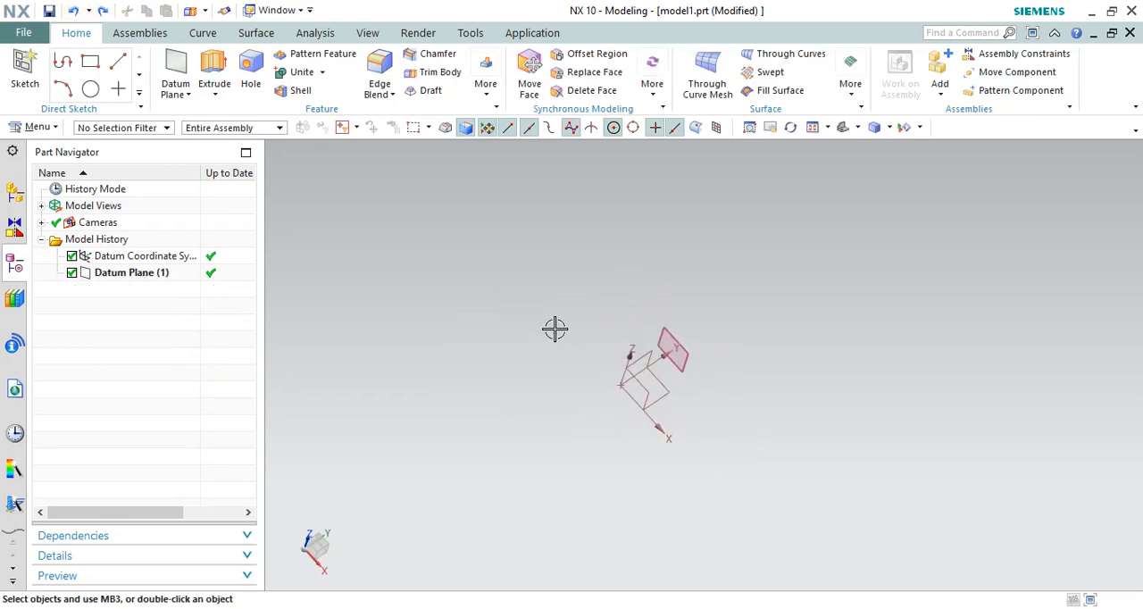
# Step: Create a Bisector datum plane midway between the coordinate system's XZ plane and the existing datum plane
pyautogui.click(183, 85)
pyautogui.click(184, 65)
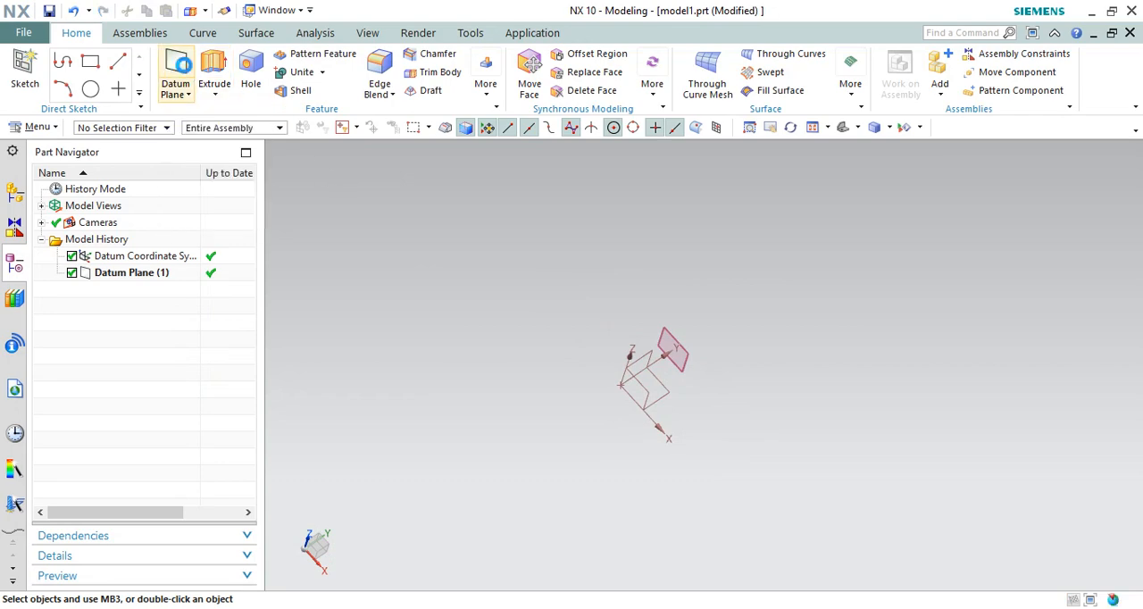
pyautogui.moveTo(706, 319)
pyautogui.mouseDown(button='middle')
pyautogui.moveTo(688, 285)
pyautogui.moveTo(710, 311)
pyautogui.mouseUp(button='middle')
pyautogui.moveTo(716, 377); pyautogui.dragTo(626, 409, button='middle')
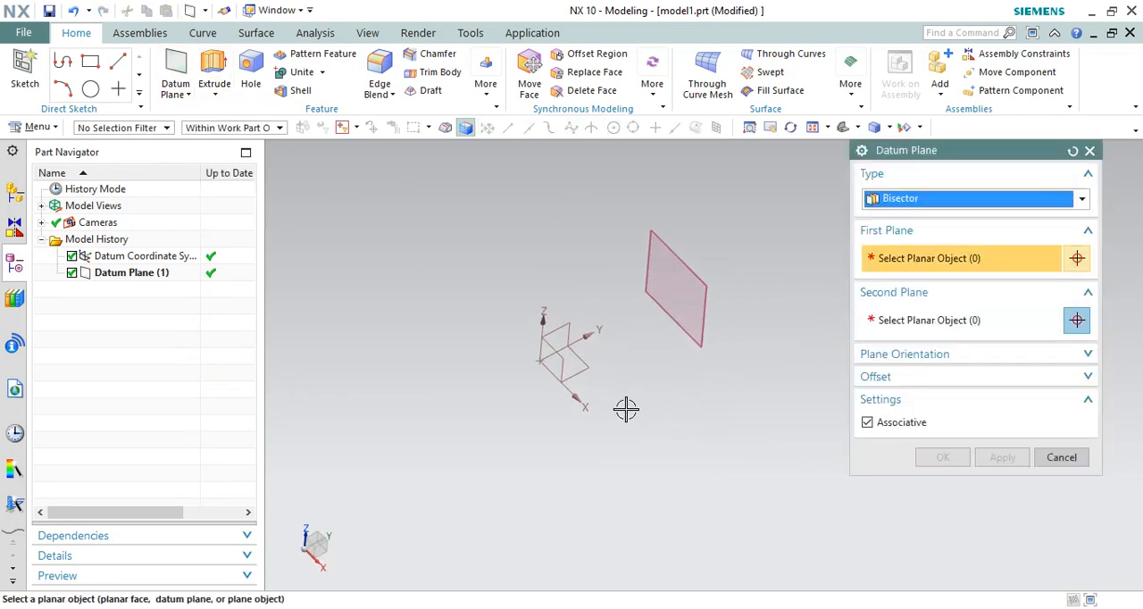
pyautogui.click(556, 355)
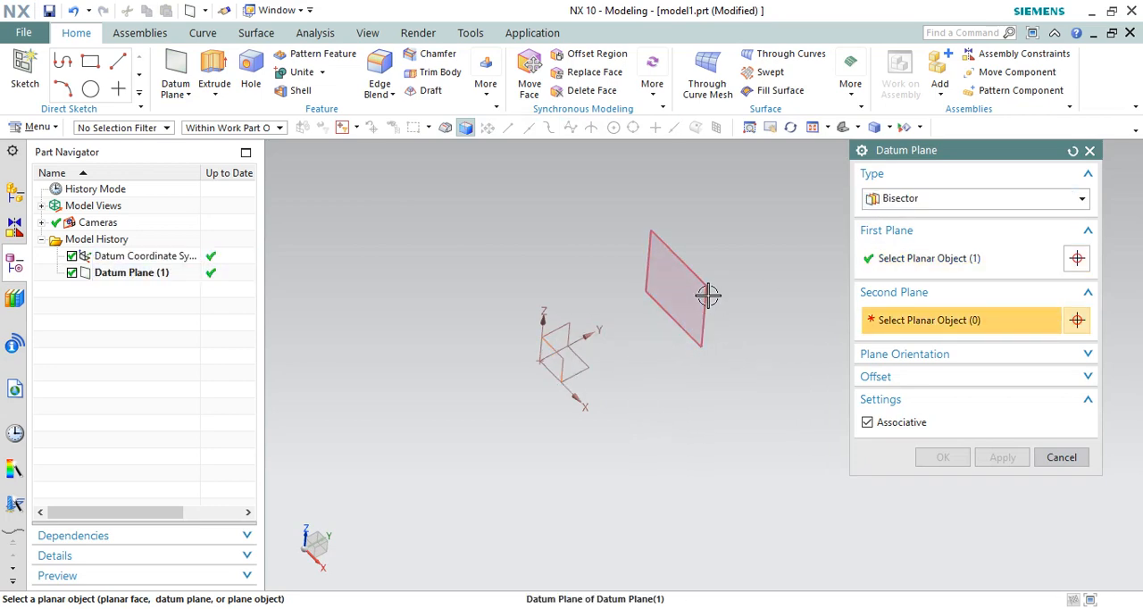
pyautogui.click(709, 296)
pyautogui.click(990, 462)
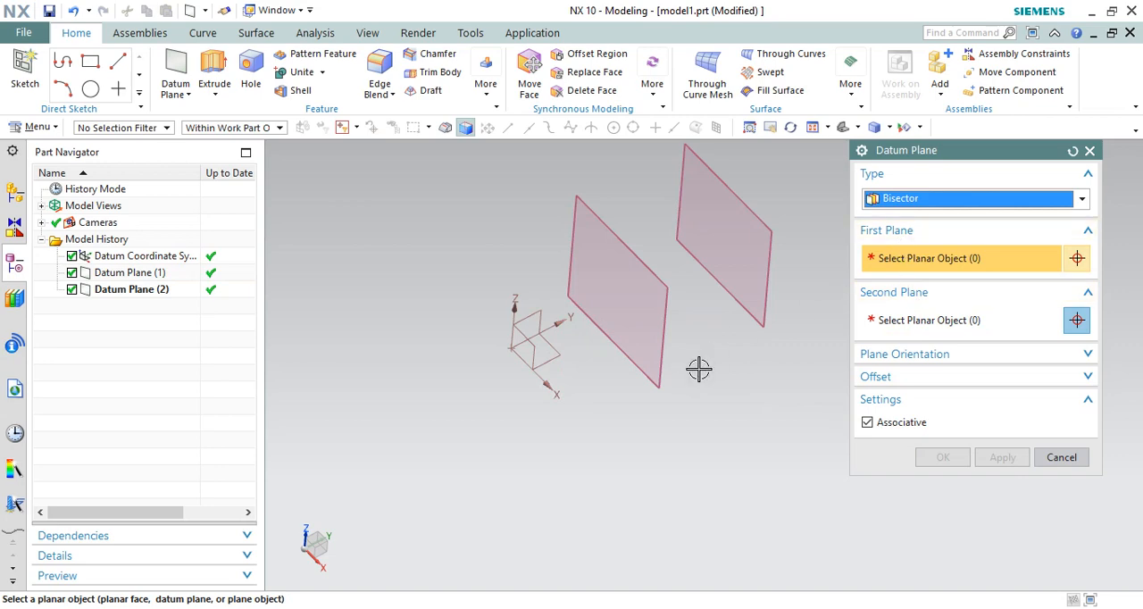
# Step: Create a Bisector datum plane between the XY and YZ planes of the datum coordinate system
pyautogui.scroll(-1, 698, 370)
pyautogui.scroll(2, 572, 364)
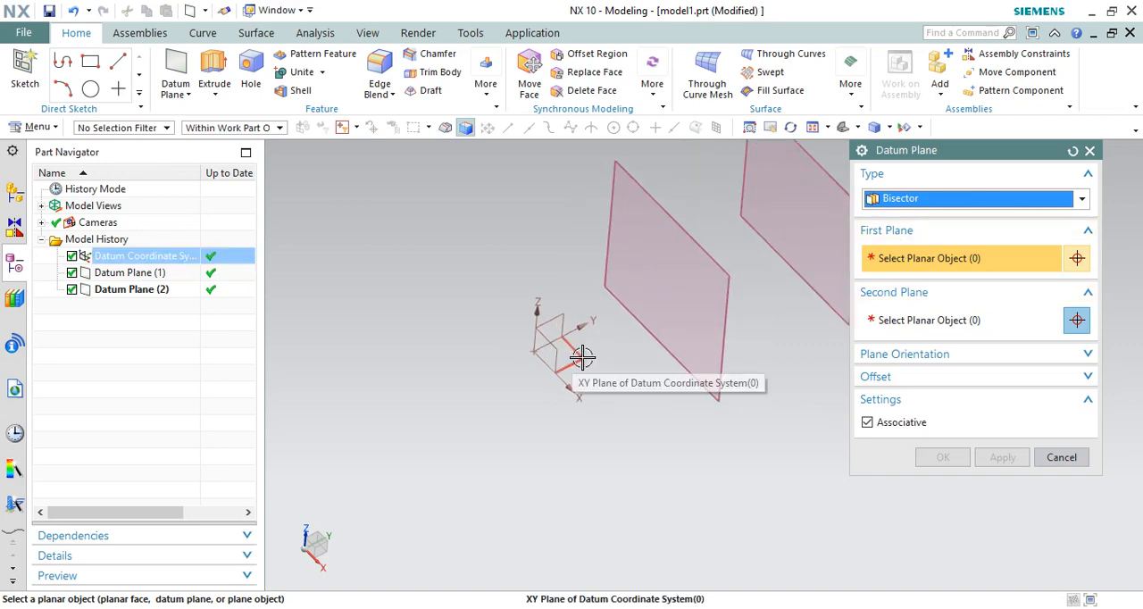
pyautogui.click(587, 357)
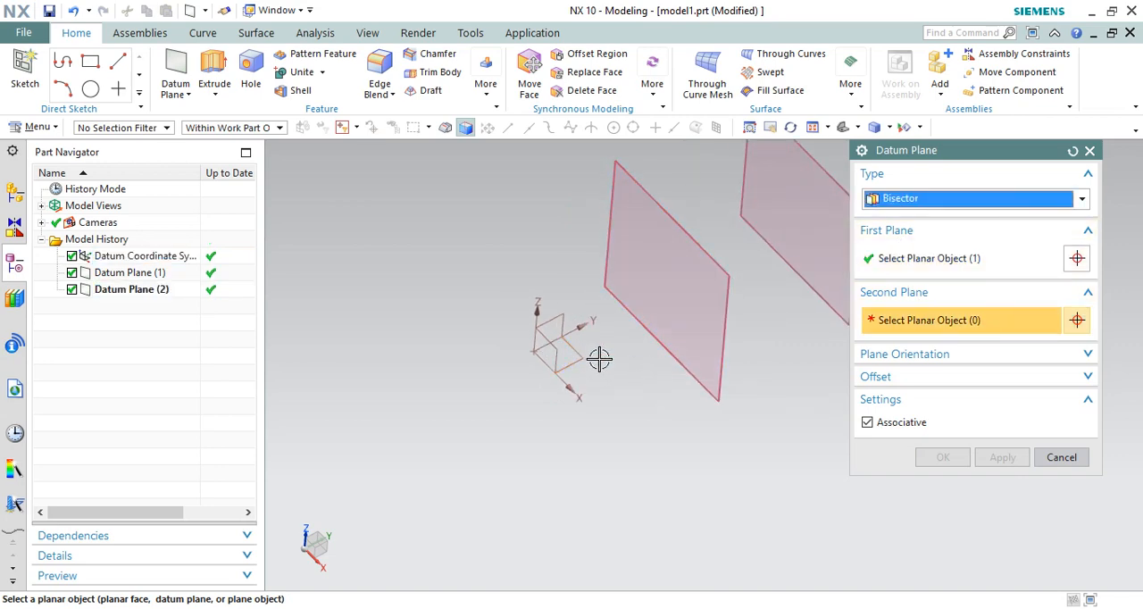
pyautogui.click(562, 317)
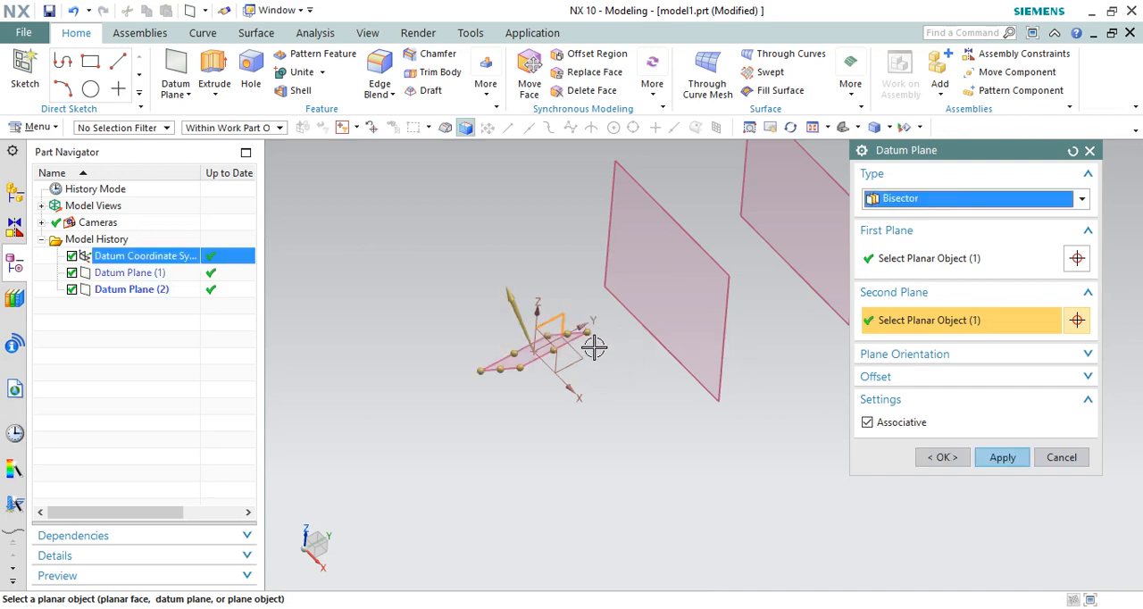
pyautogui.moveTo(593, 348); pyautogui.dragTo(568, 322, button='middle')
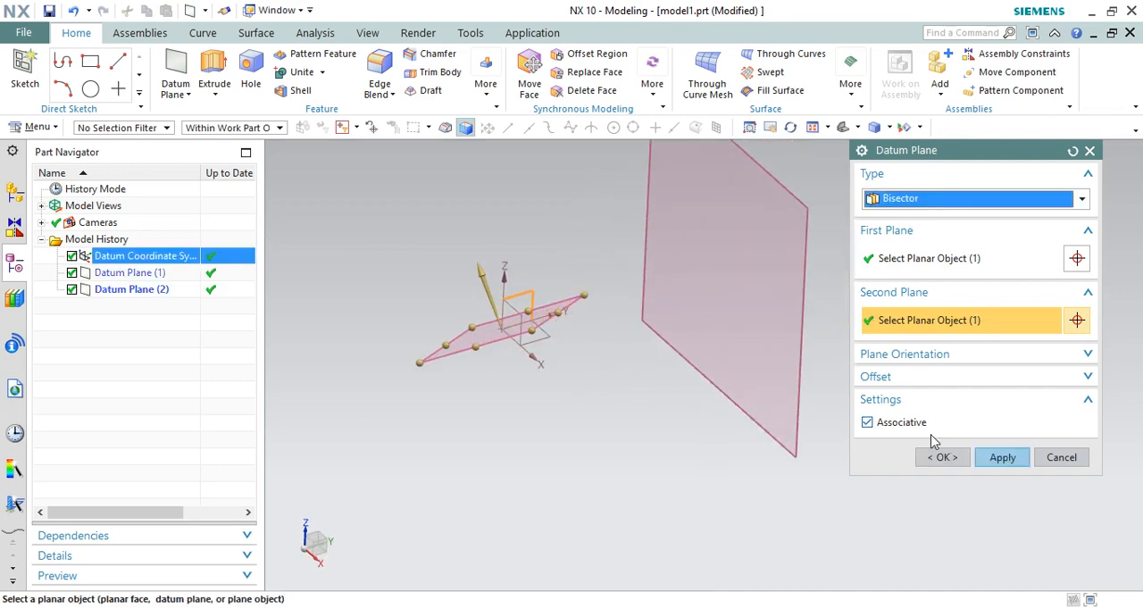
pyautogui.click(1000, 460)
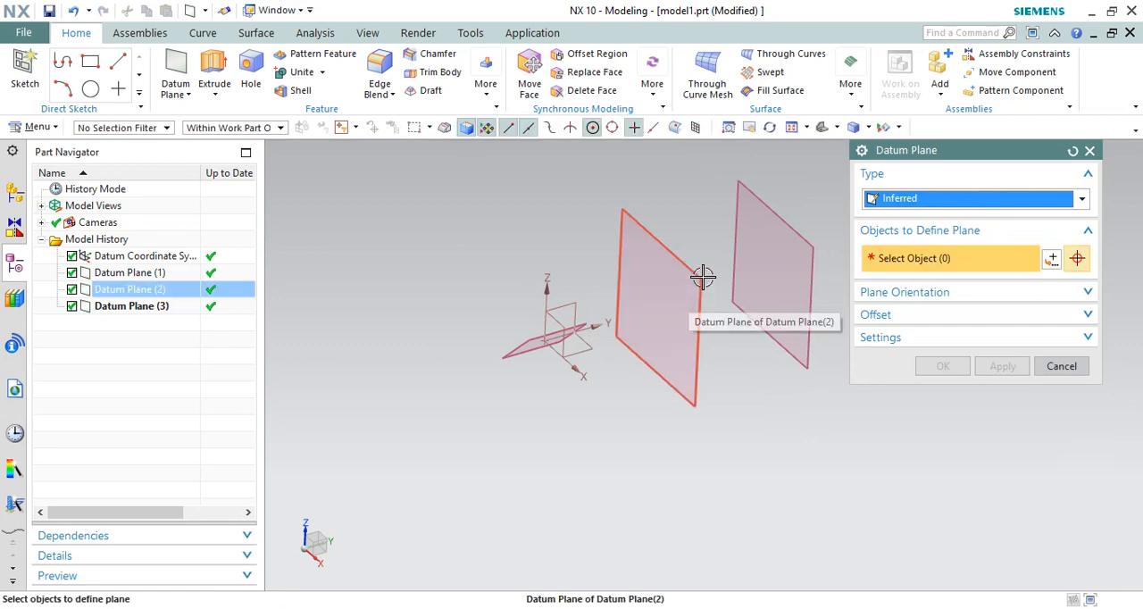
# Step: Try an Inferred datum plane from the upright middle plane and the tilted bisector plane, and undo it
pyautogui.click(650, 306)
pyautogui.scroll(2, 615, 319)
pyautogui.click(491, 349)
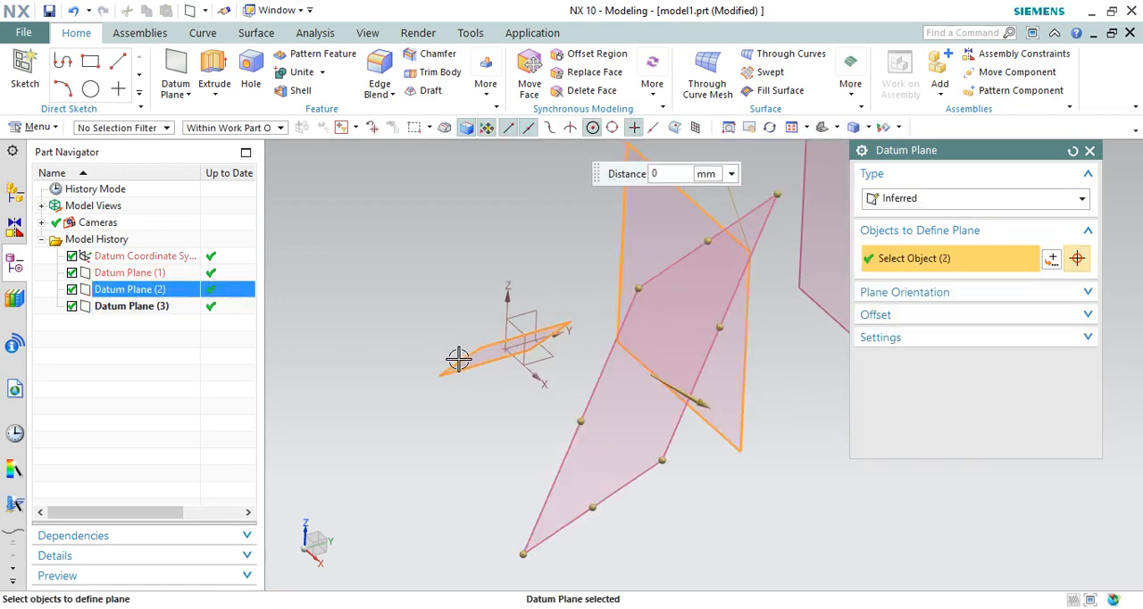
pyautogui.moveTo(630, 350); pyautogui.dragTo(670, 334, button='middle')
pyautogui.click(962, 372)
pyautogui.click(74, 12)
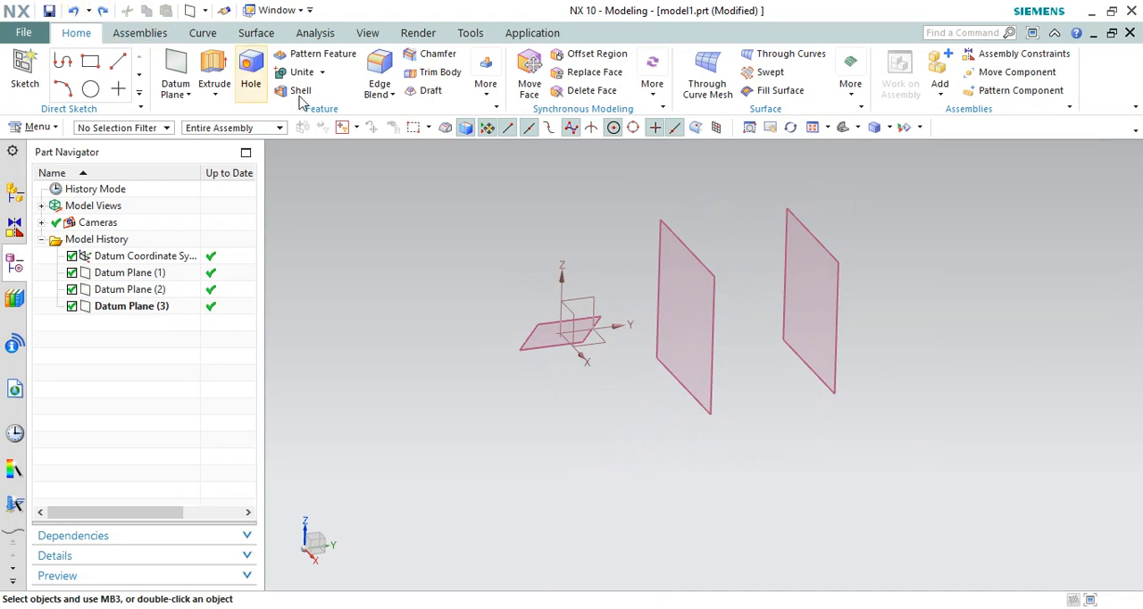
# Step: Create a block at the origin with length 100 mm, width 100 mm, height 50 mm and no Boolean
pyautogui.click(486, 80)
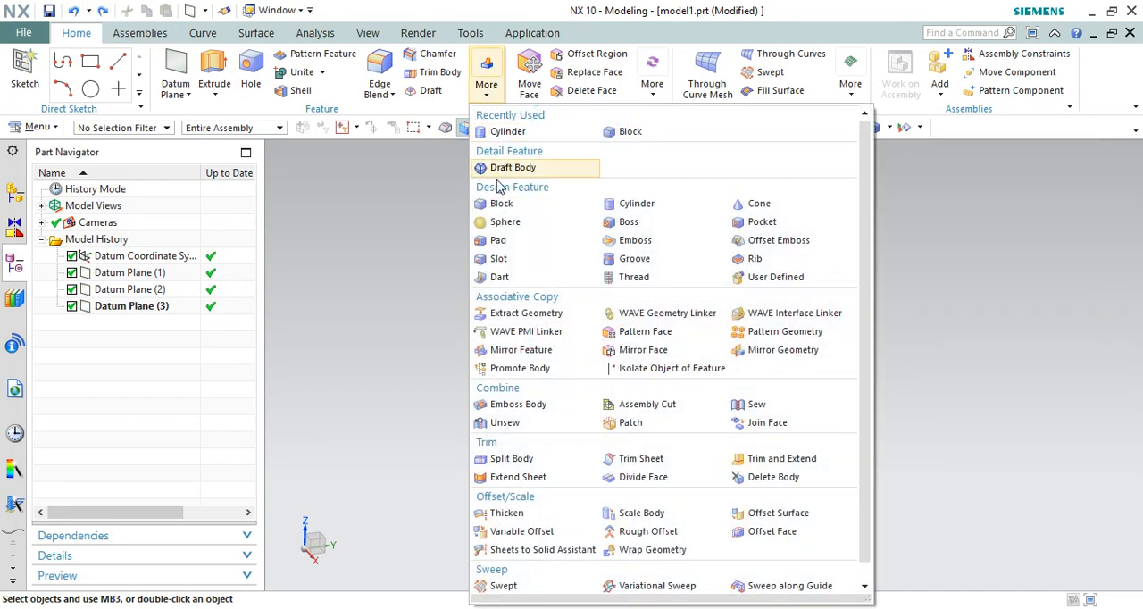
pyautogui.click(501, 203)
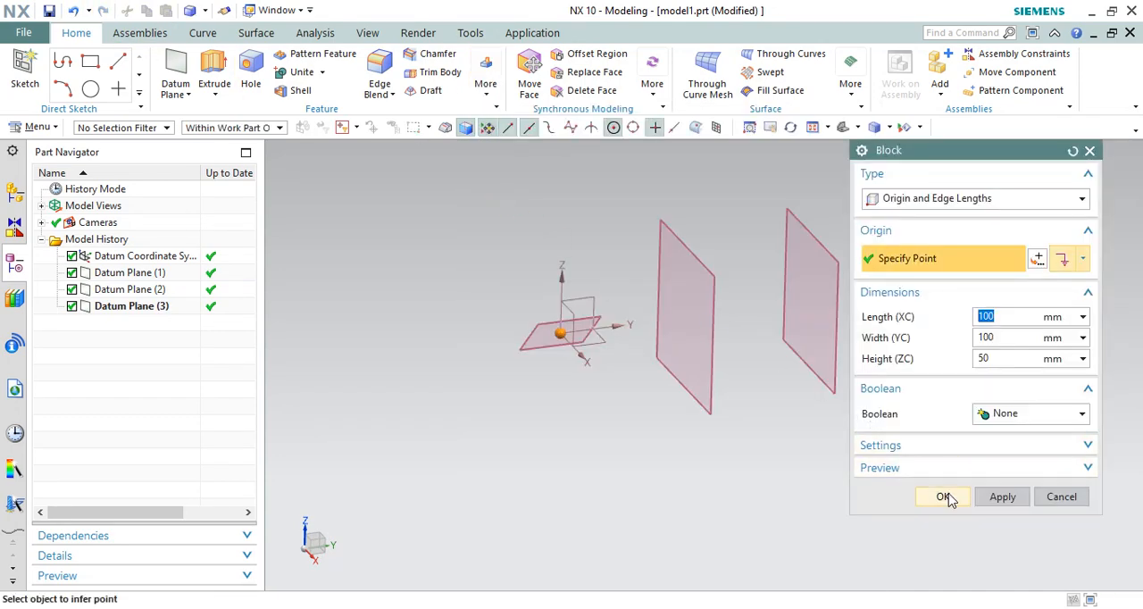
pyautogui.click(944, 496)
pyautogui.scroll(-1, 637, 408)
pyautogui.moveTo(637, 408)
pyautogui.mouseDown(button='middle')
pyautogui.moveTo(637, 360)
pyautogui.moveTo(656, 369)
pyautogui.moveTo(651, 421)
pyautogui.mouseUp(button='middle')
pyautogui.scroll(-2, 651, 421)
pyautogui.click(186, 95)
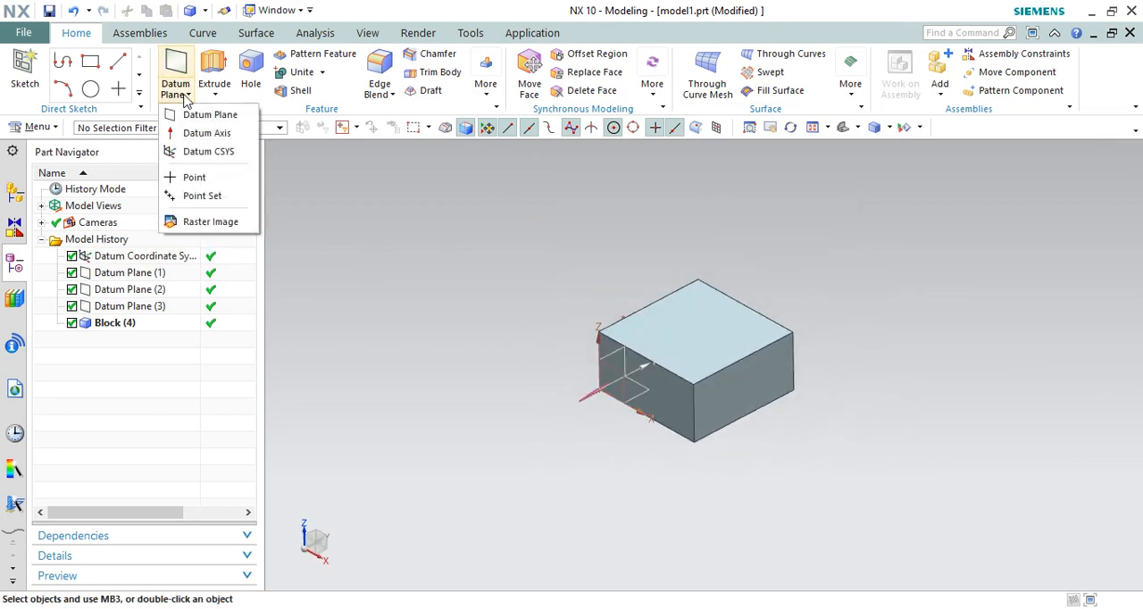
pyautogui.click(177, 71)
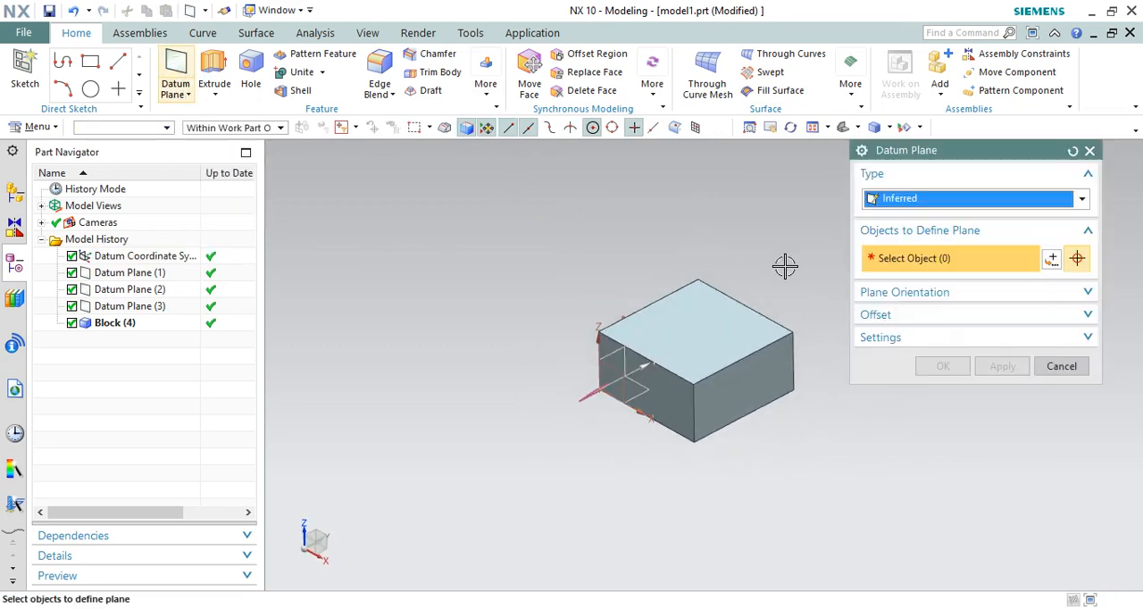
pyautogui.scroll(-2, 641, 317)
pyautogui.scroll(3, 711, 294)
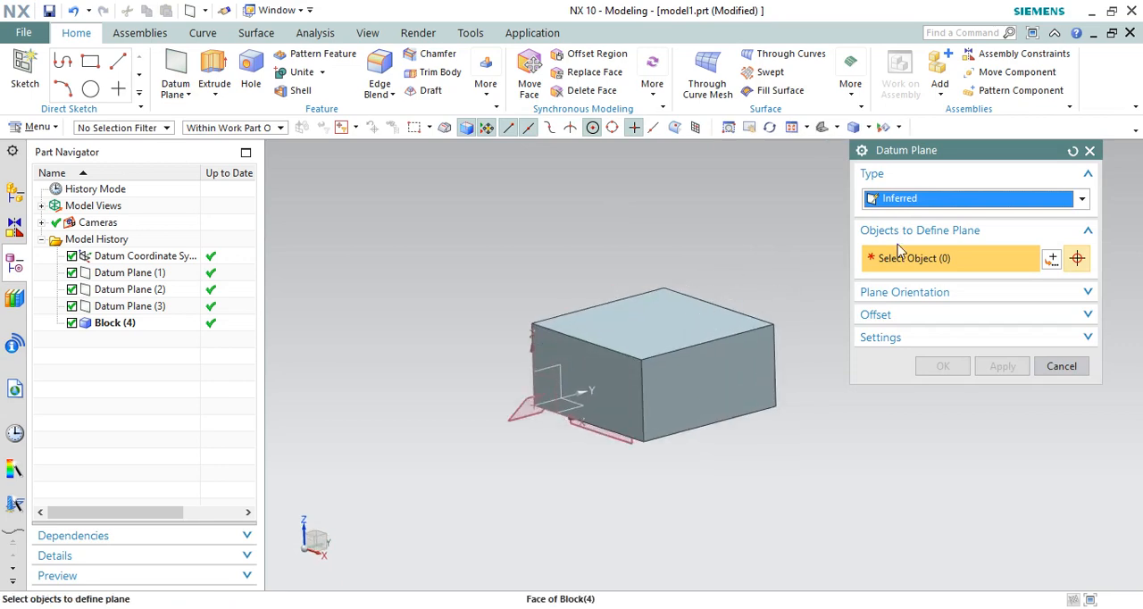
pyautogui.click(929, 205)
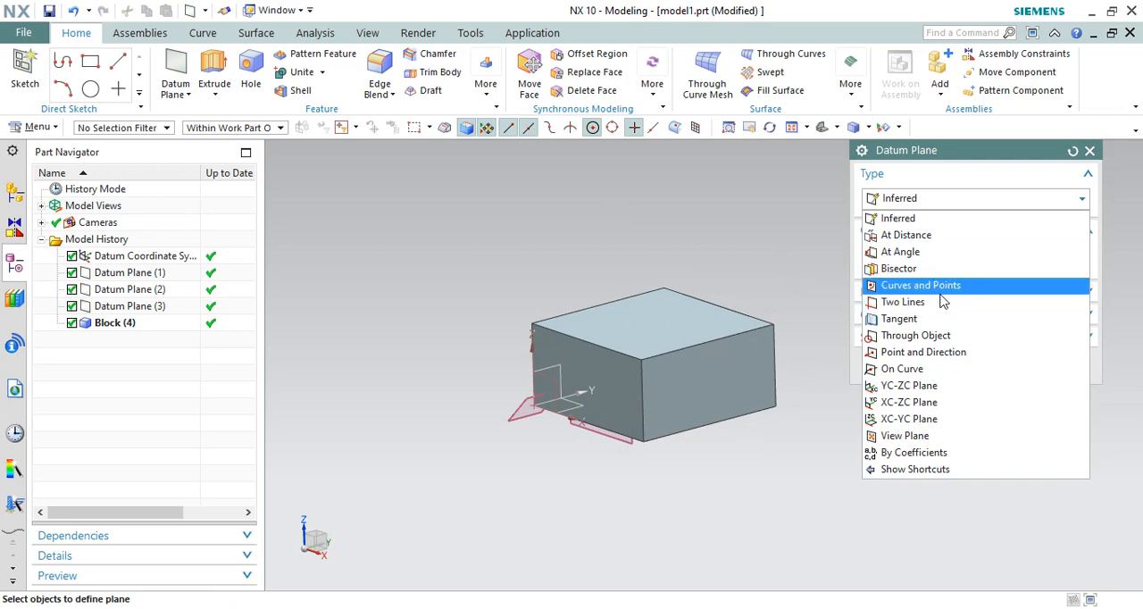
pyautogui.click(727, 232)
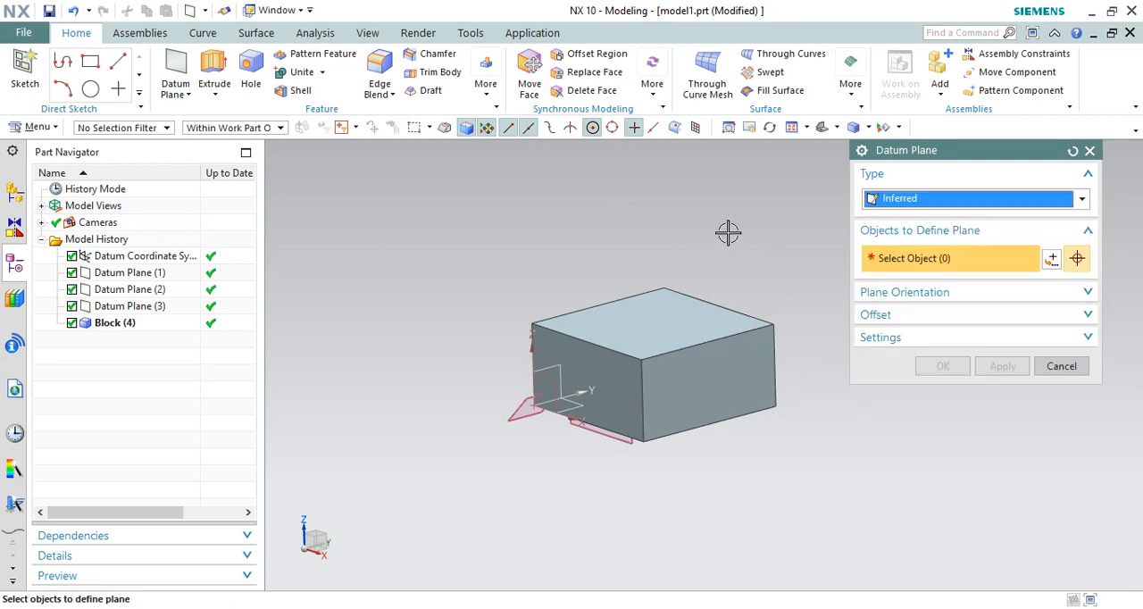
pyautogui.click(139, 93)
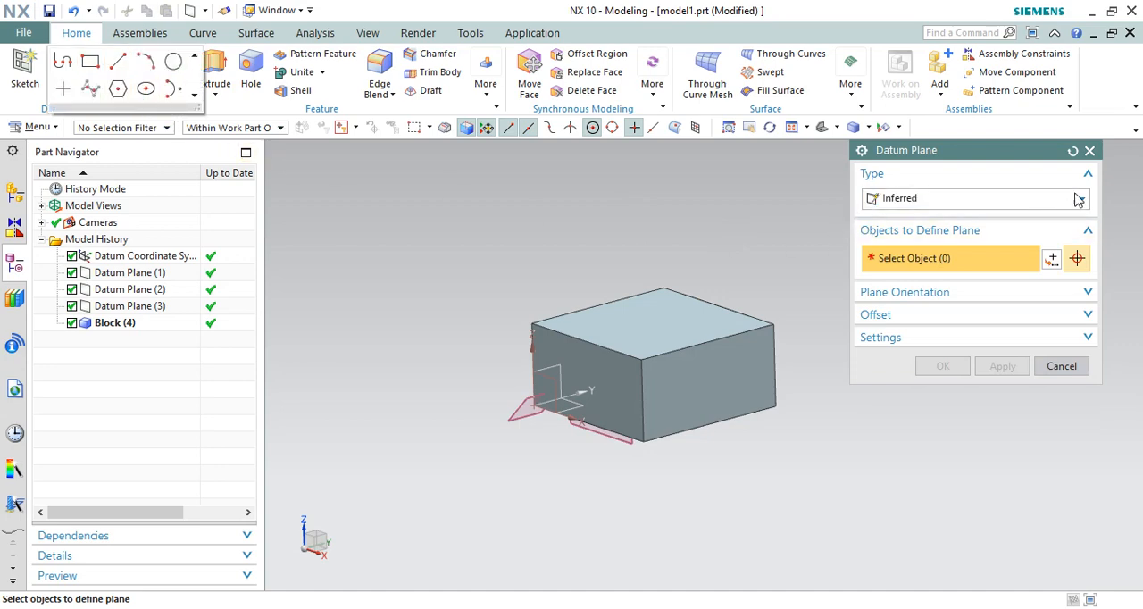
pyautogui.click(1090, 150)
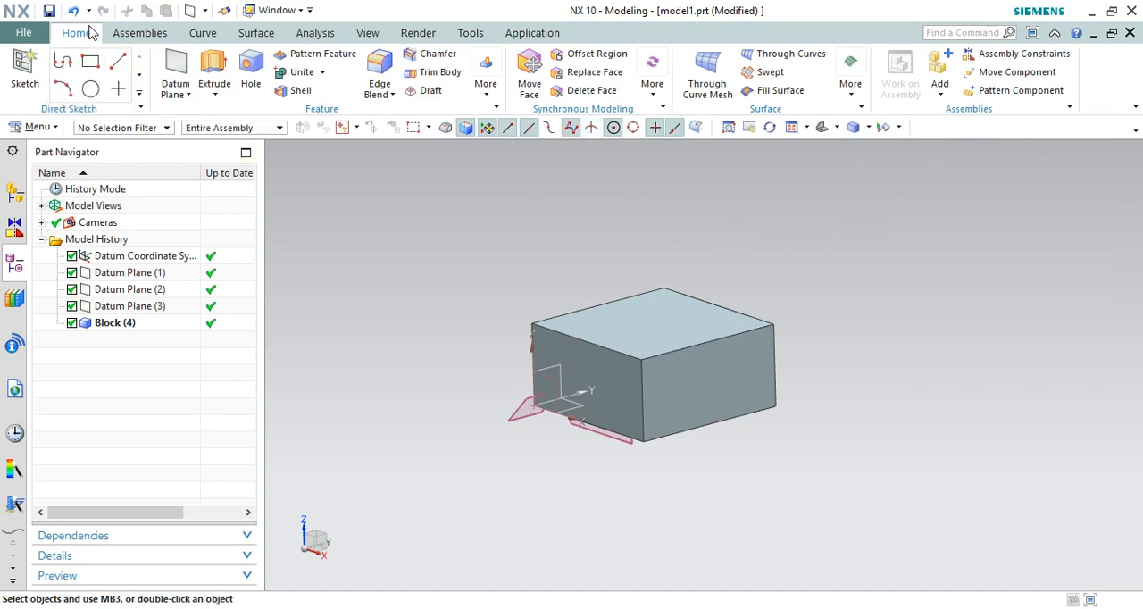
# Step: Sketch four points spread across the block's top face and finish the sketch
pyautogui.click(118, 90)
pyautogui.scroll(3, 634, 326)
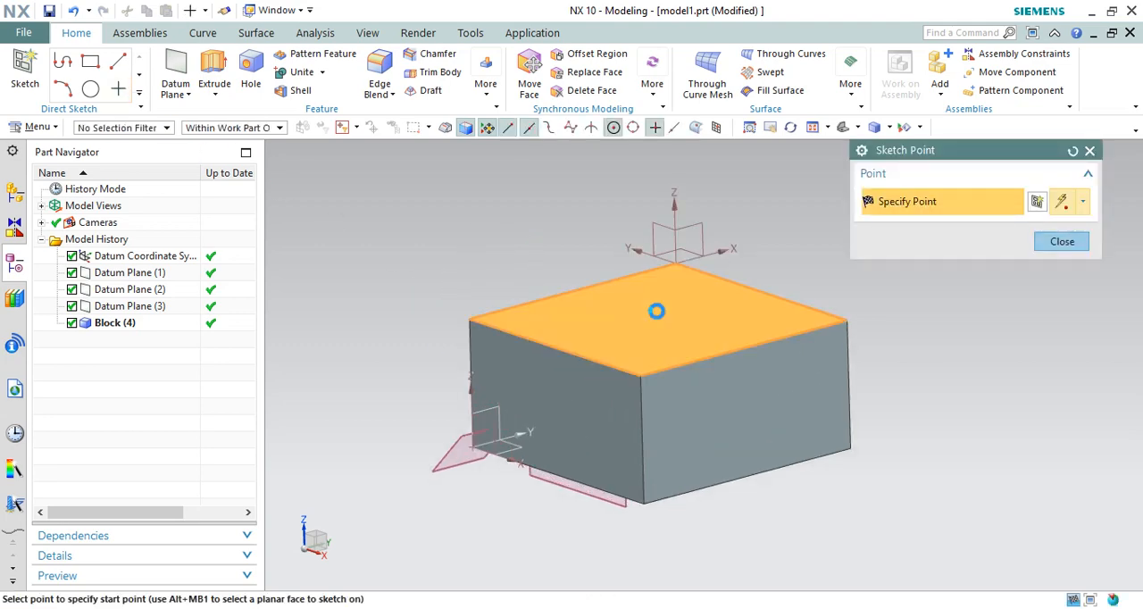
pyautogui.click(657, 311)
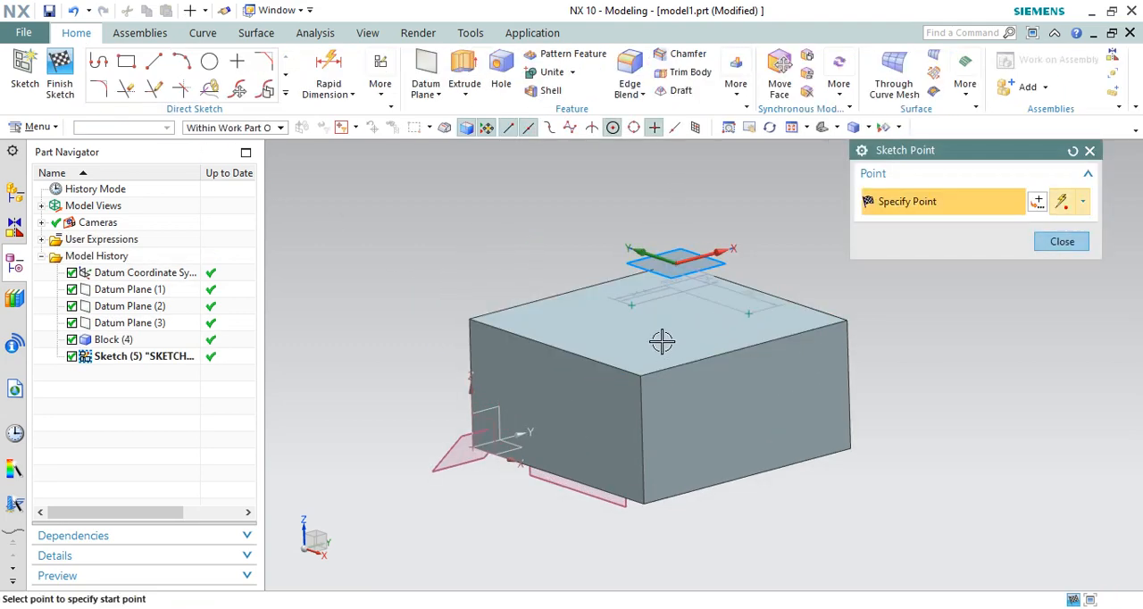
pyautogui.click(576, 314)
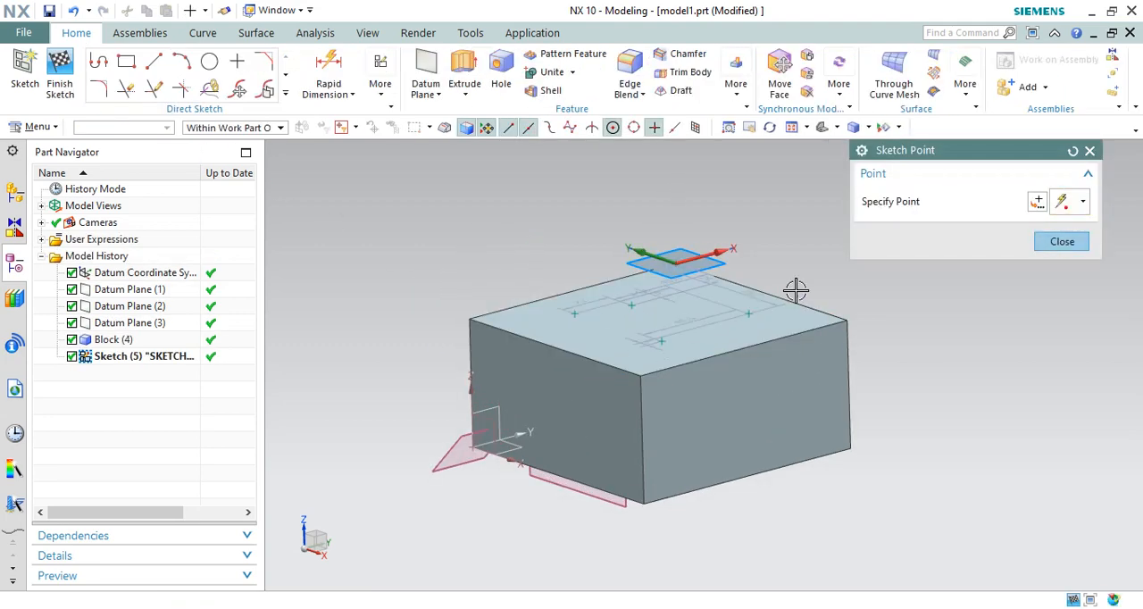
pyautogui.click(1053, 245)
pyautogui.click(60, 72)
# Step: Create a Curves and Points datum plane through the sketched point farthest along Y on the block's top face
pyautogui.moveTo(658, 272)
pyautogui.mouseDown(button='middle')
pyautogui.moveTo(648, 294)
pyautogui.moveTo(586, 280)
pyautogui.mouseUp(button='middle')
pyautogui.click(181, 93)
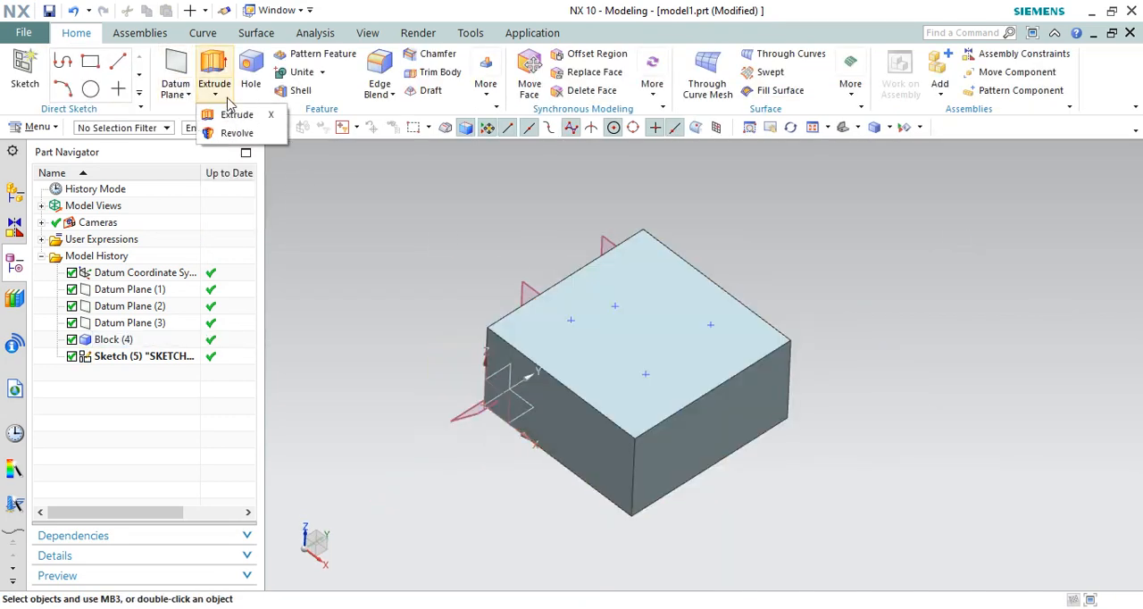
pyautogui.moveTo(186, 94)
pyautogui.click(206, 114)
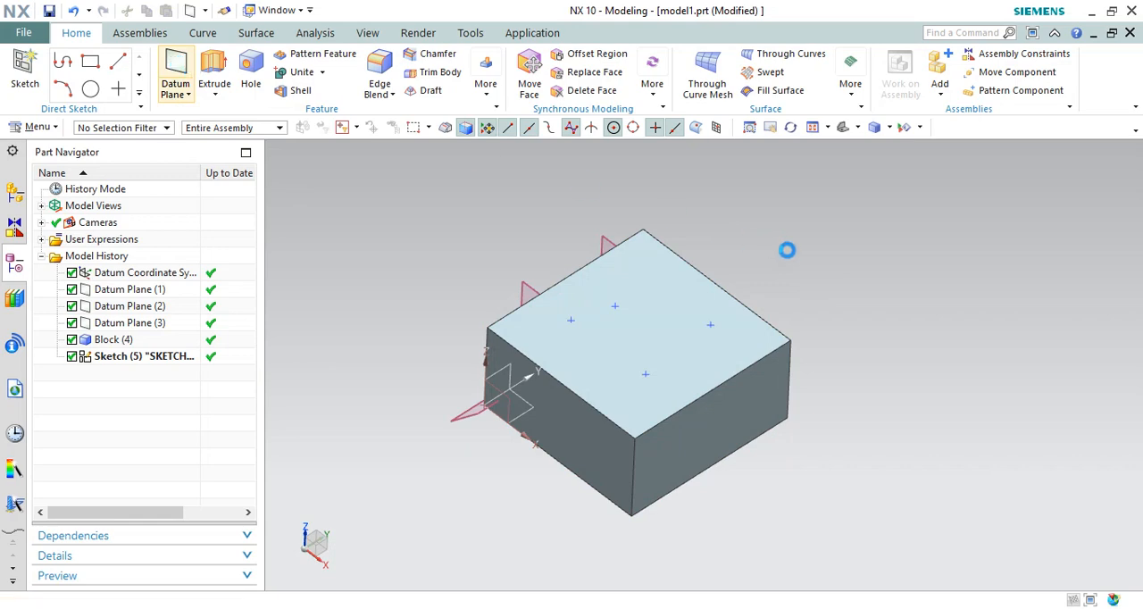
pyautogui.click(920, 202)
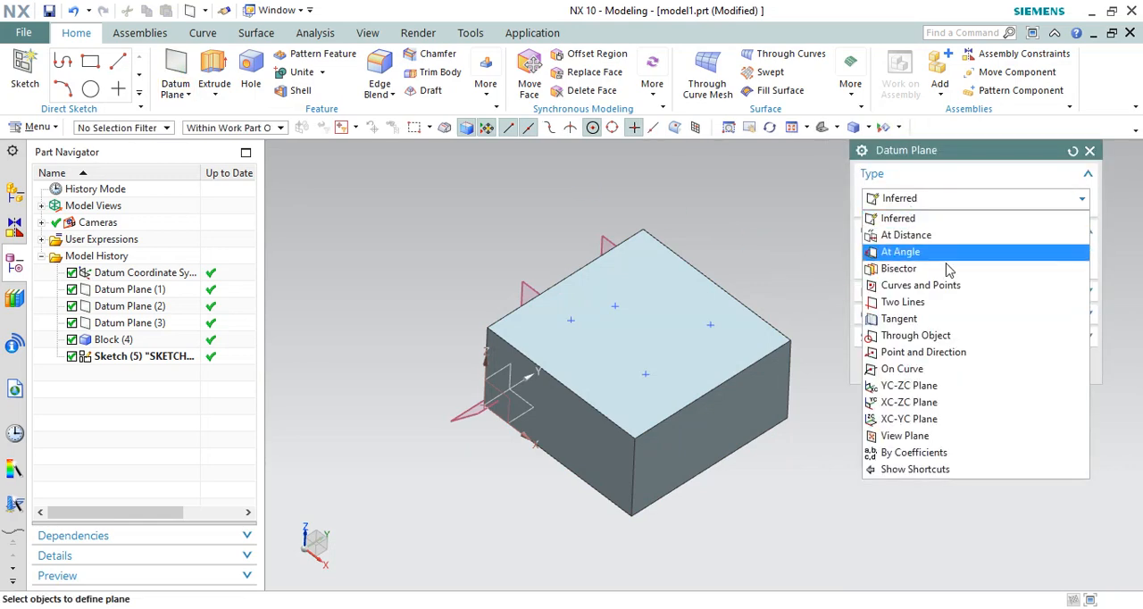
pyautogui.click(938, 286)
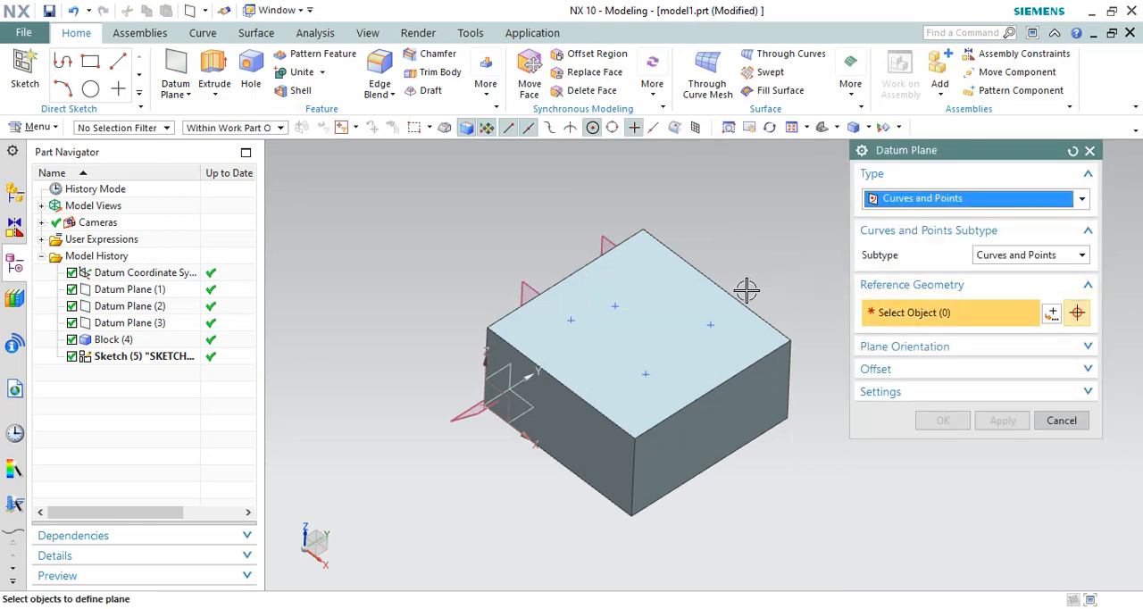
pyautogui.scroll(2, 747, 291)
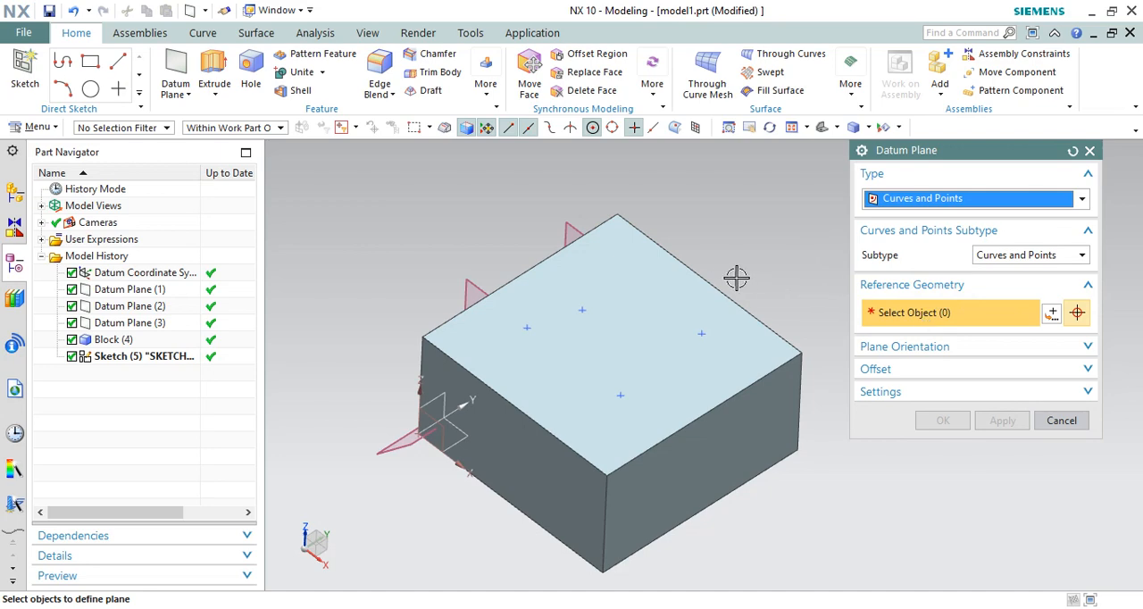
pyautogui.click(700, 334)
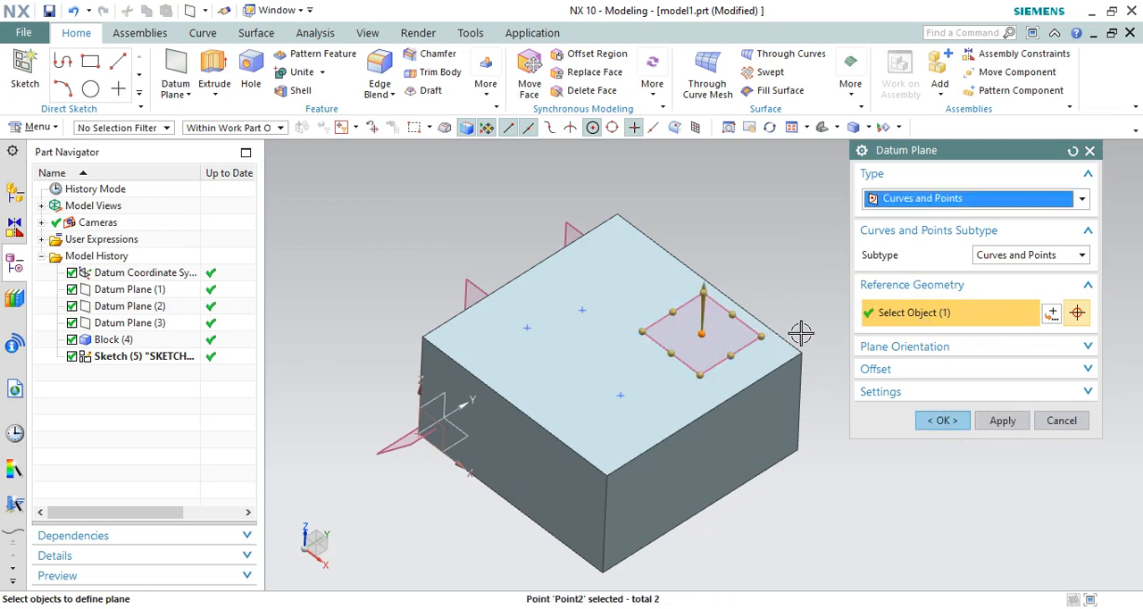
pyautogui.moveTo(639, 284); pyautogui.dragTo(819, 378, button='middle')
pyautogui.click(1014, 423)
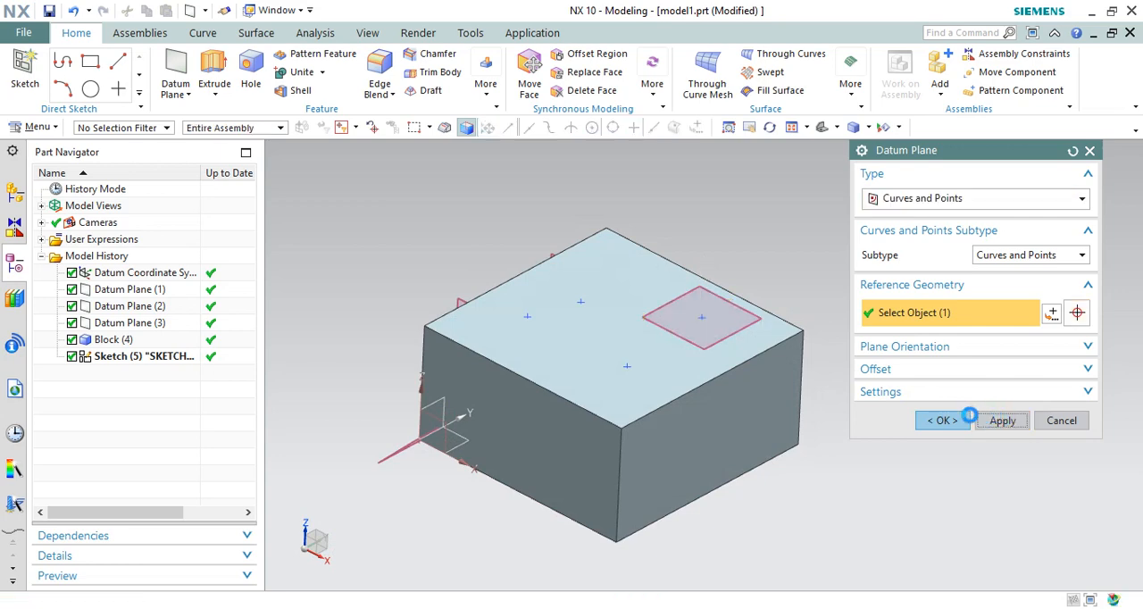
# Step: Create a Curves and Points datum plane through another sketched point and the block's top edge along X above the datum coordinate system
pyautogui.click(581, 302)
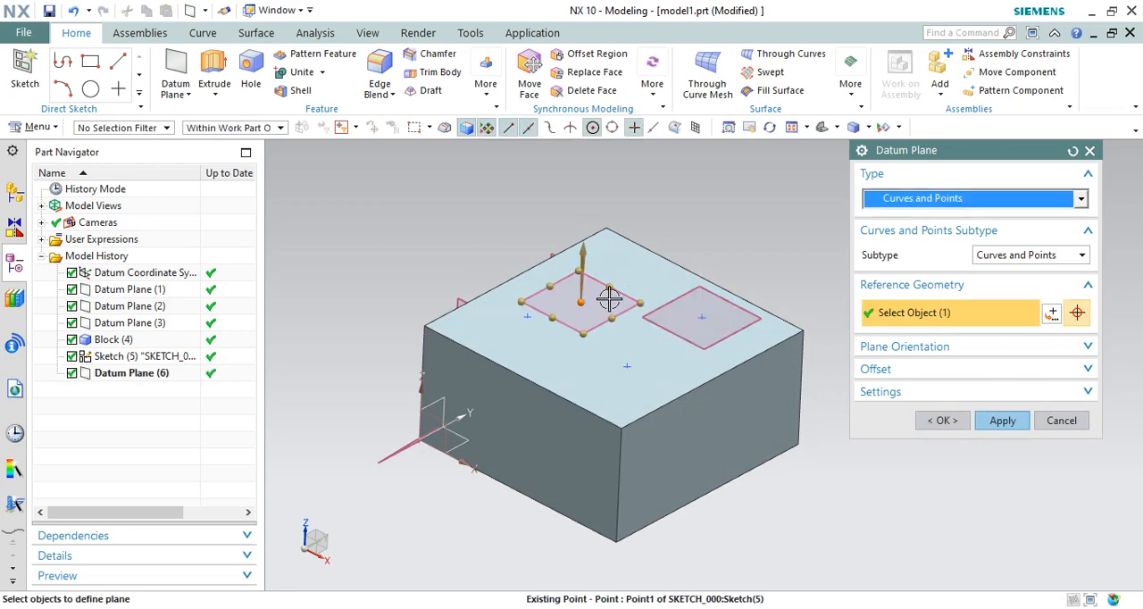
pyautogui.click(469, 348)
pyautogui.scroll(-3, 534, 381)
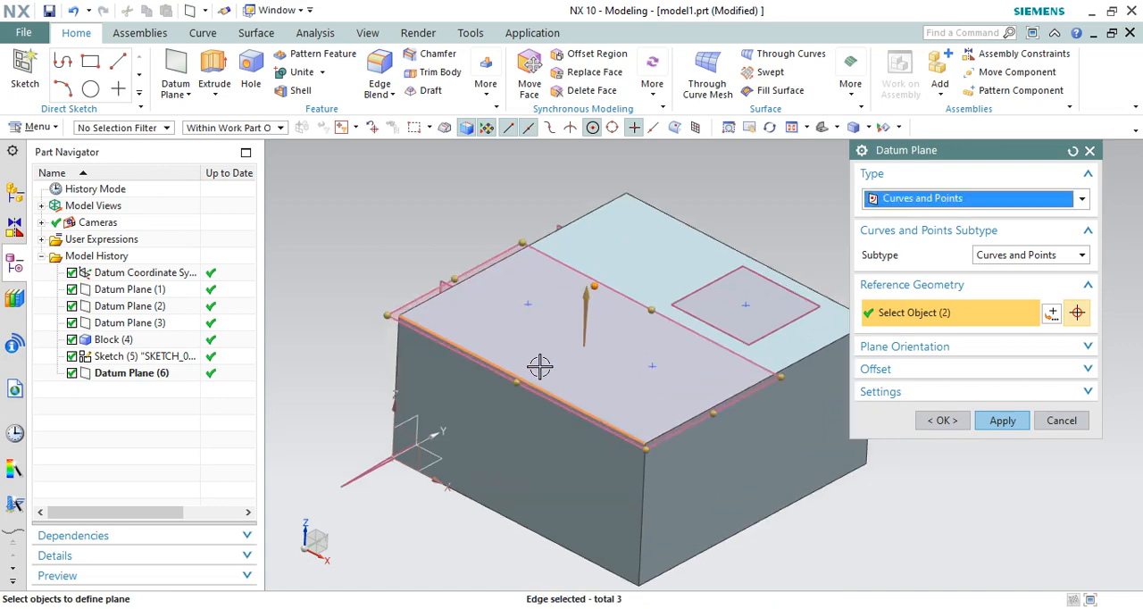
pyautogui.scroll(3, 449, 352)
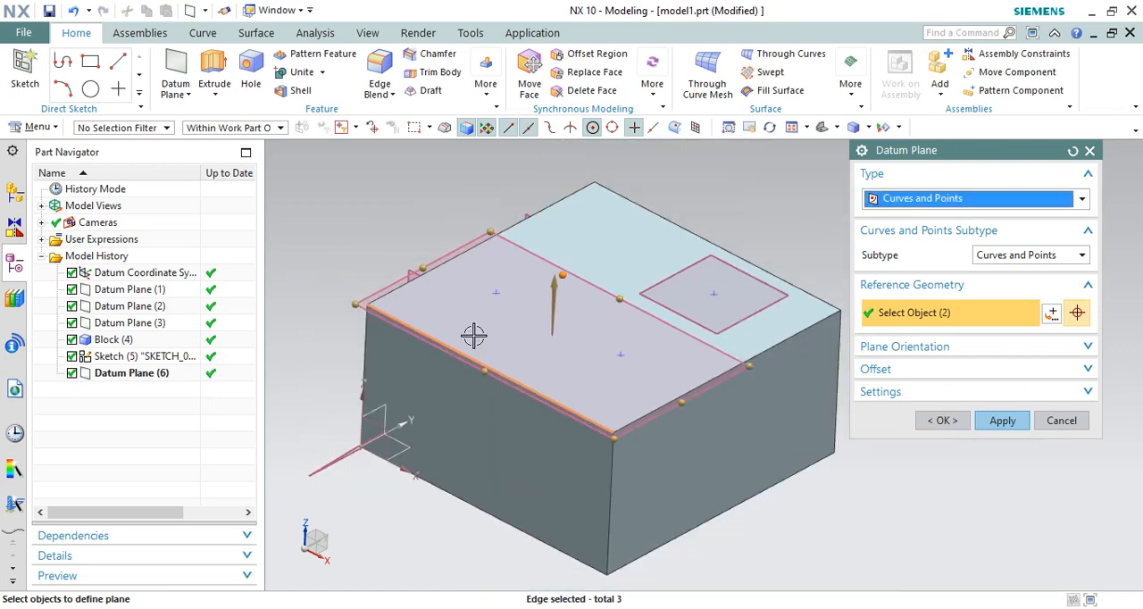
pyautogui.moveTo(471, 331); pyautogui.dragTo(546, 353, button='middle')
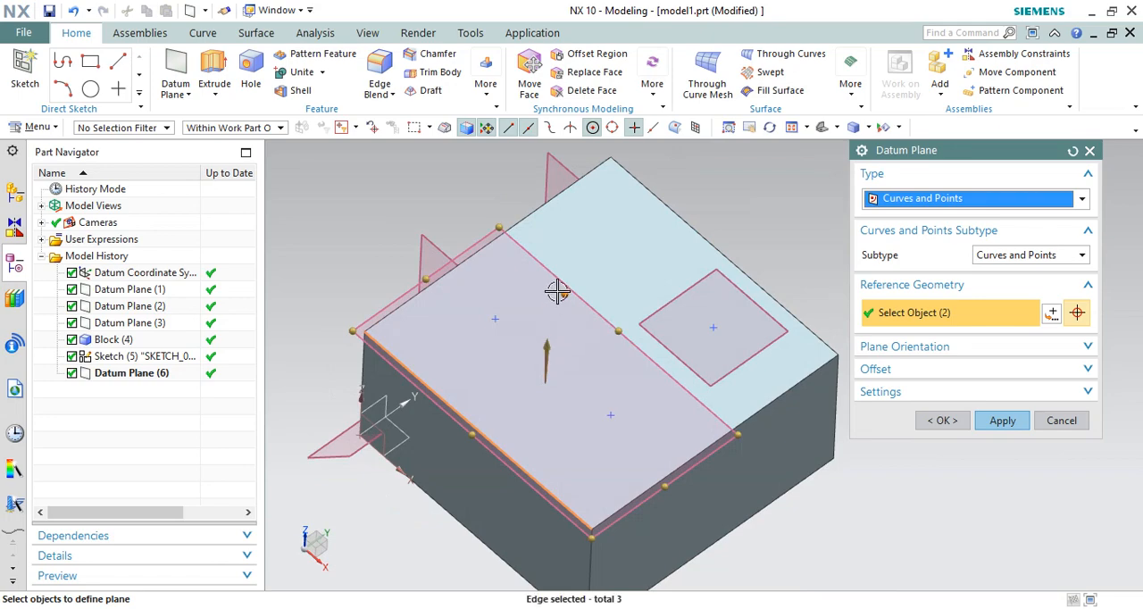
pyautogui.scroll(-2, 559, 291)
pyautogui.scroll(3, 544, 240)
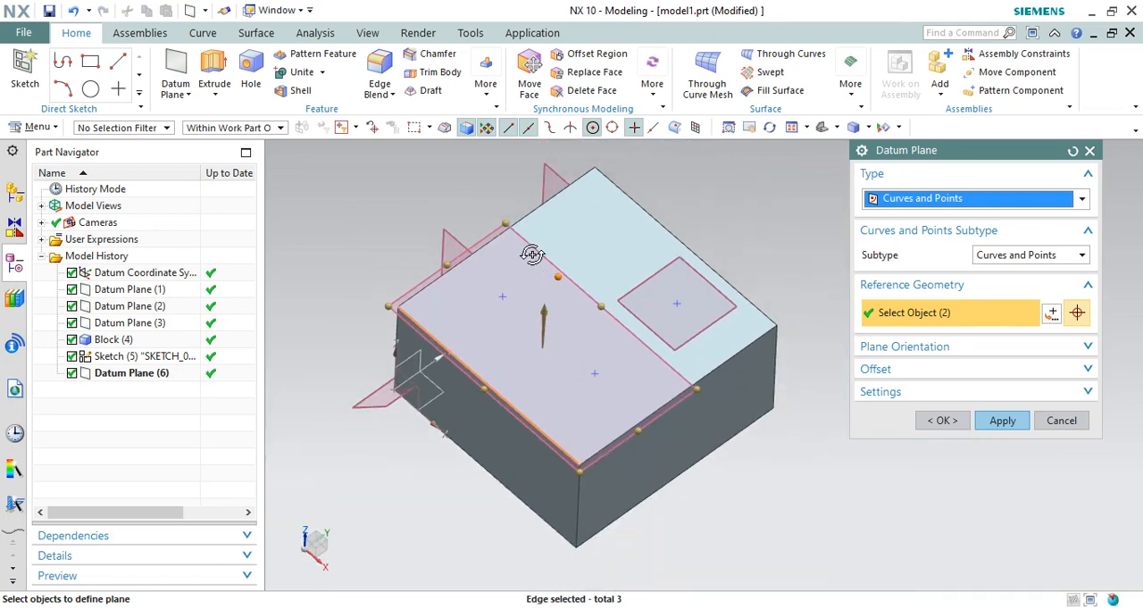
pyautogui.moveTo(532, 255); pyautogui.dragTo(530, 240, button='middle')
pyautogui.moveTo(552, 287); pyautogui.dragTo(636, 339, button='middle')
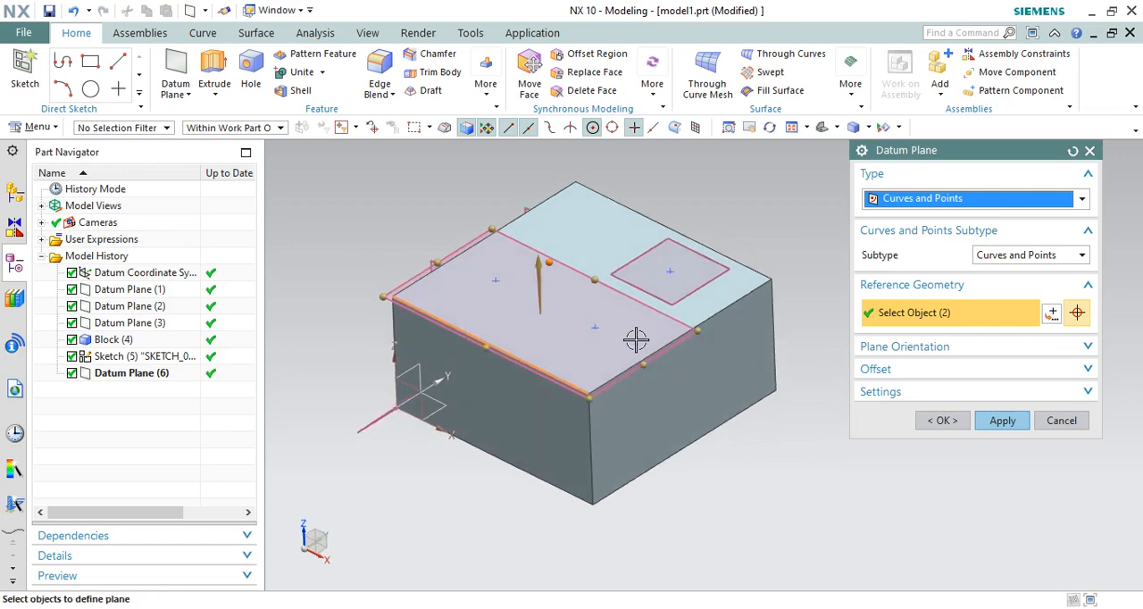
pyautogui.click(957, 426)
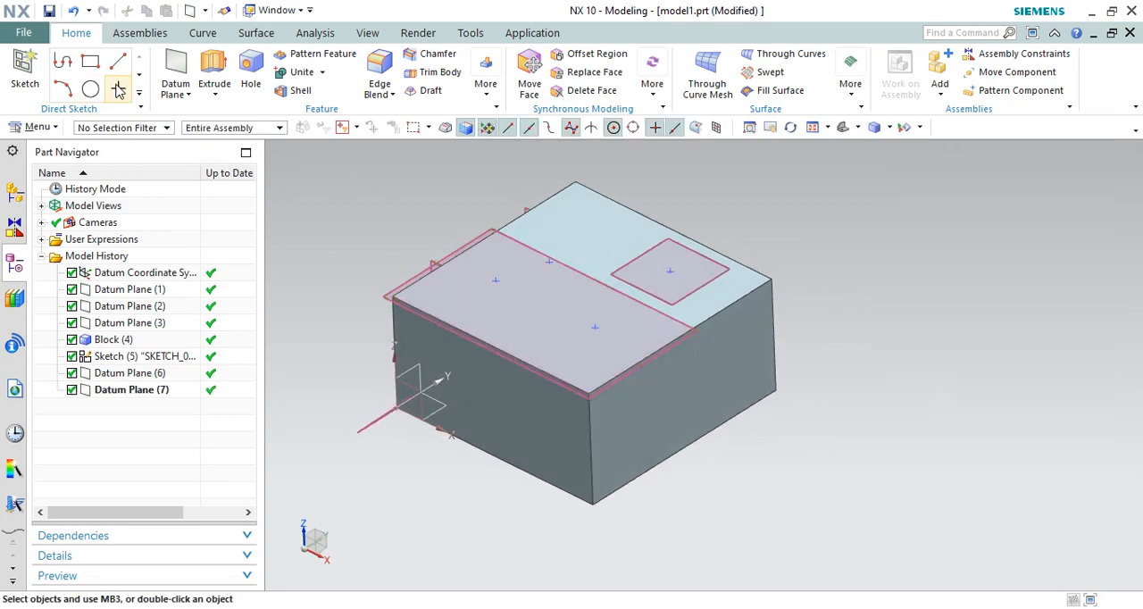
# Step: Try placing a sketch point beside the block at base level, and undo it
pyautogui.click(119, 90)
pyautogui.click(859, 465)
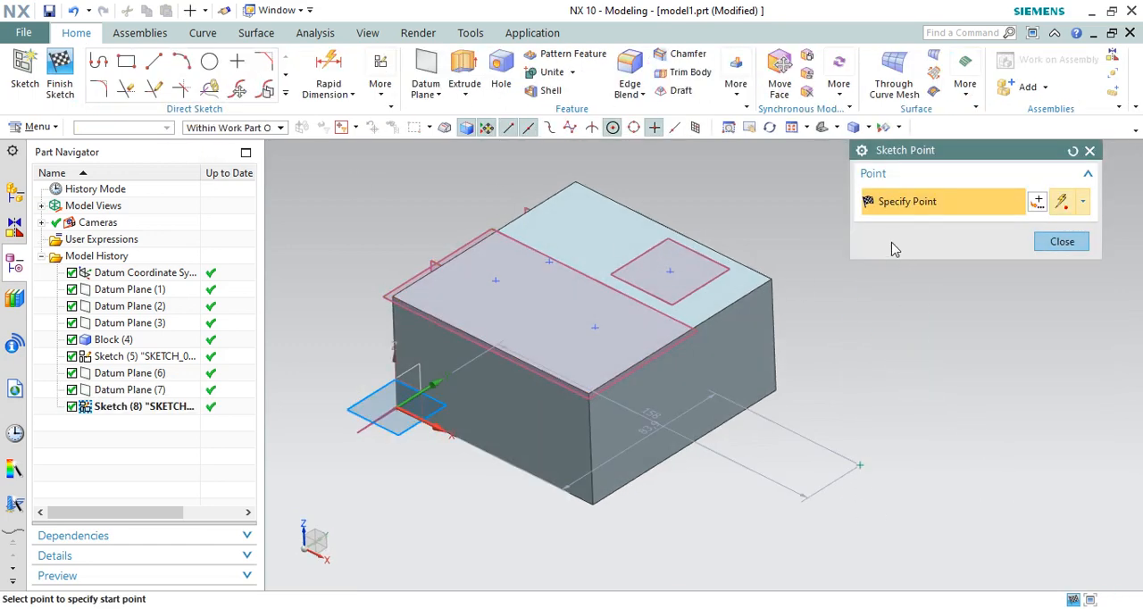
pyautogui.moveTo(882, 358); pyautogui.dragTo(882, 339, button='middle')
pyautogui.click(1061, 243)
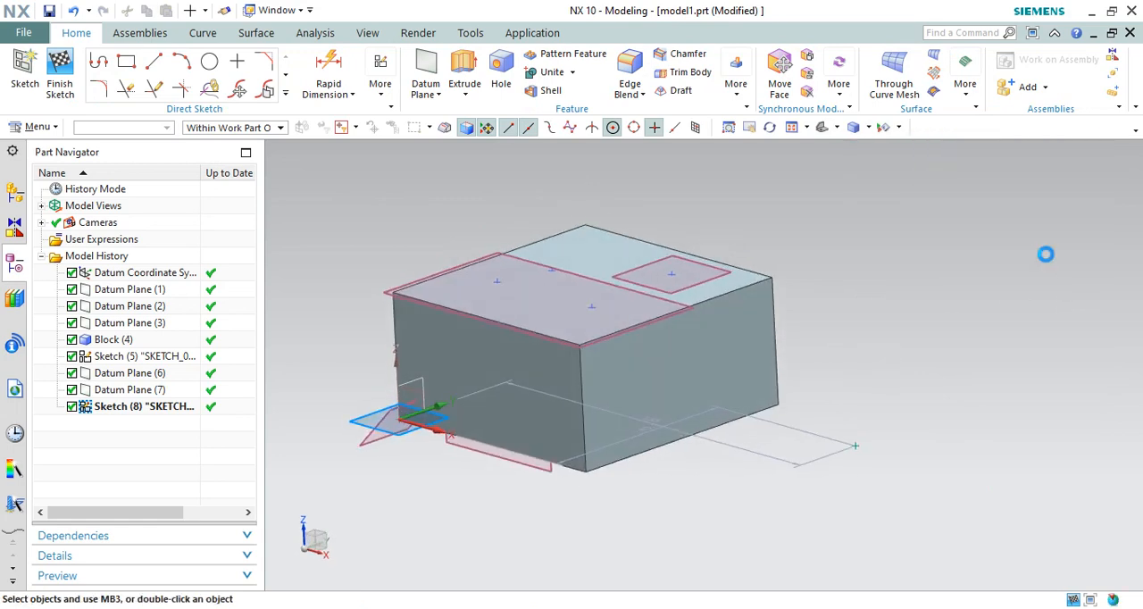
pyautogui.click(75, 12)
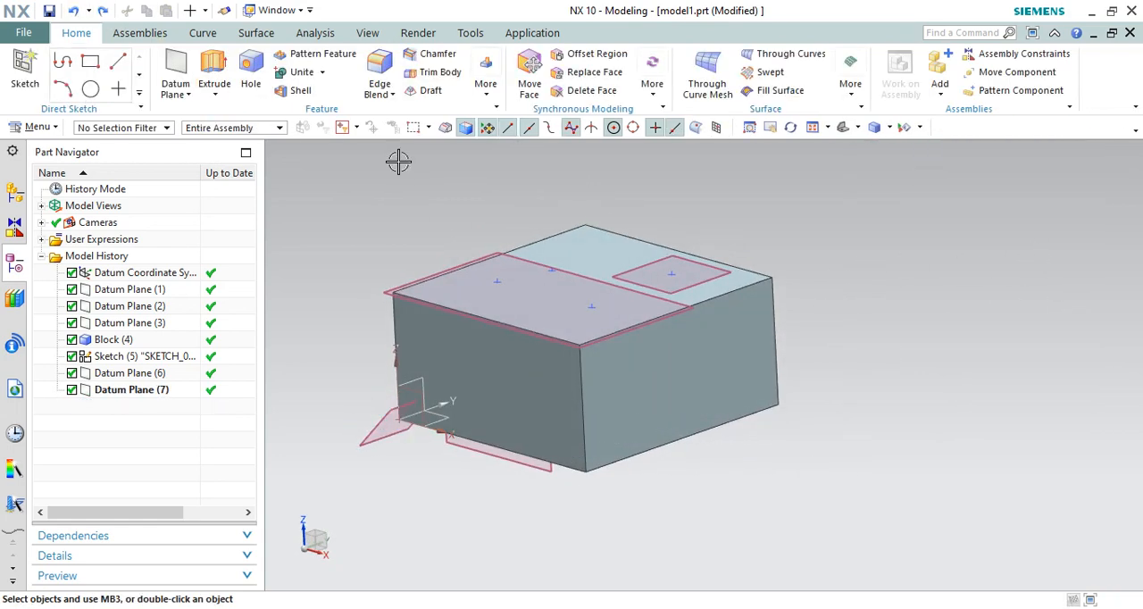
# Step: Create two standalone points, one at X about 84.18, Y about 74.81, Z 0 mm and another outside the block at base level
pyautogui.click(205, 36)
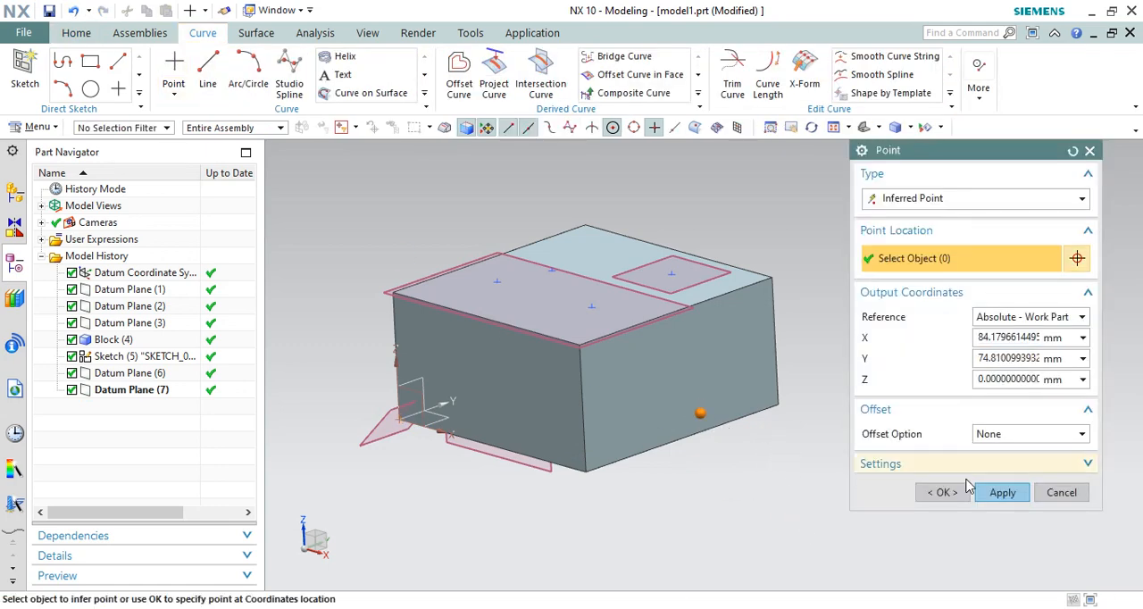
pyautogui.click(940, 492)
pyautogui.moveTo(796, 347); pyautogui.dragTo(852, 343, button='middle')
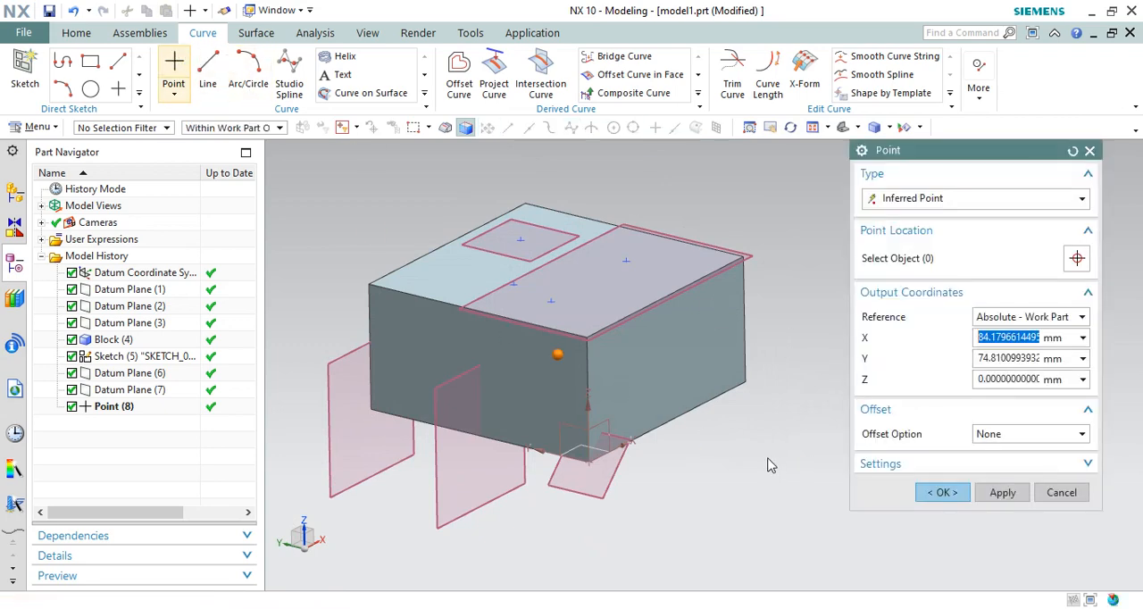
pyautogui.click(936, 497)
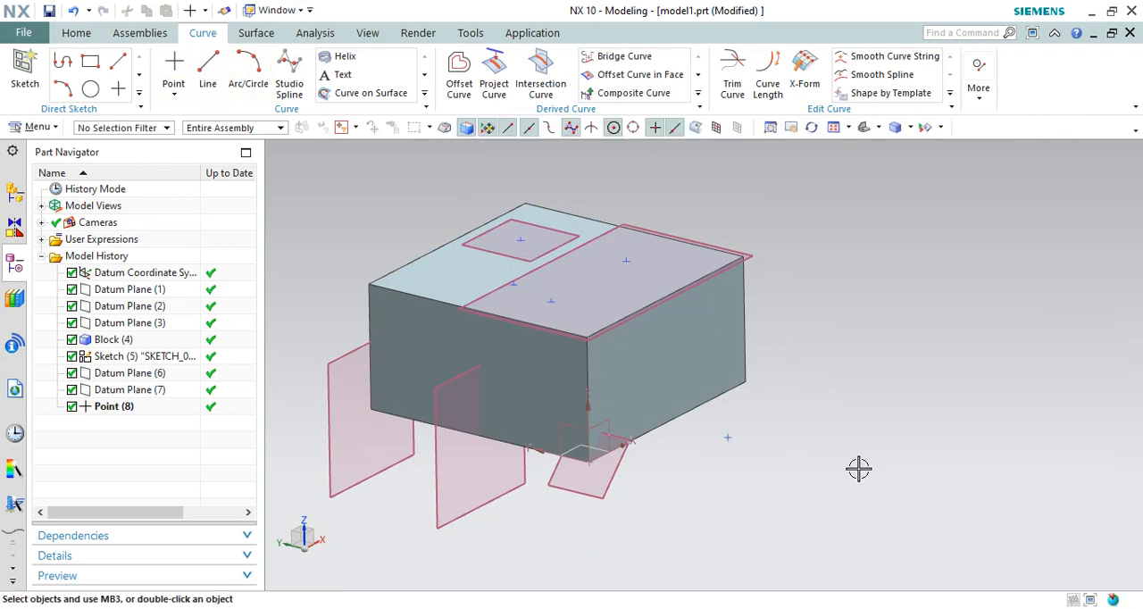
pyautogui.moveTo(857, 466); pyautogui.dragTo(818, 446, button='middle')
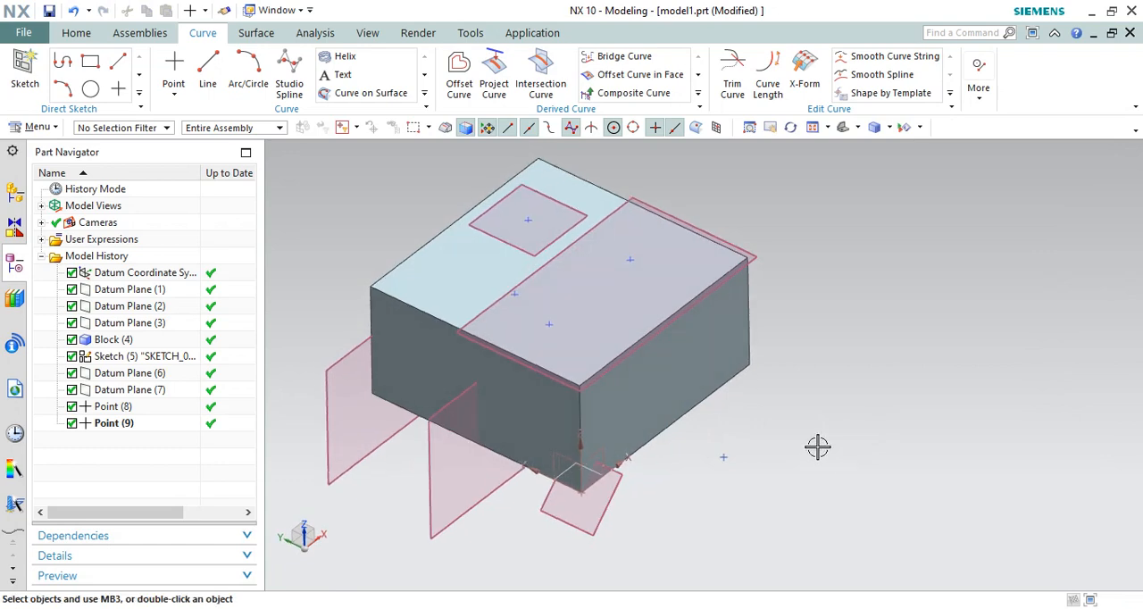
# Step: Create a Curves and Points datum plane through the standalone point outside the block and the nearest top edge along X
pyautogui.click(76, 32)
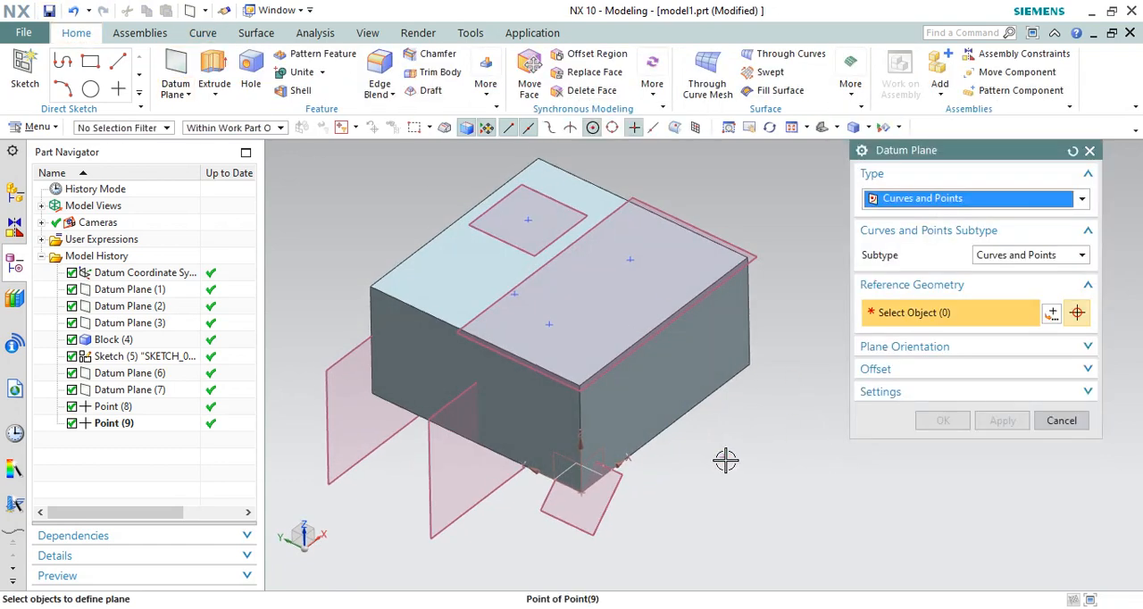
pyautogui.click(724, 457)
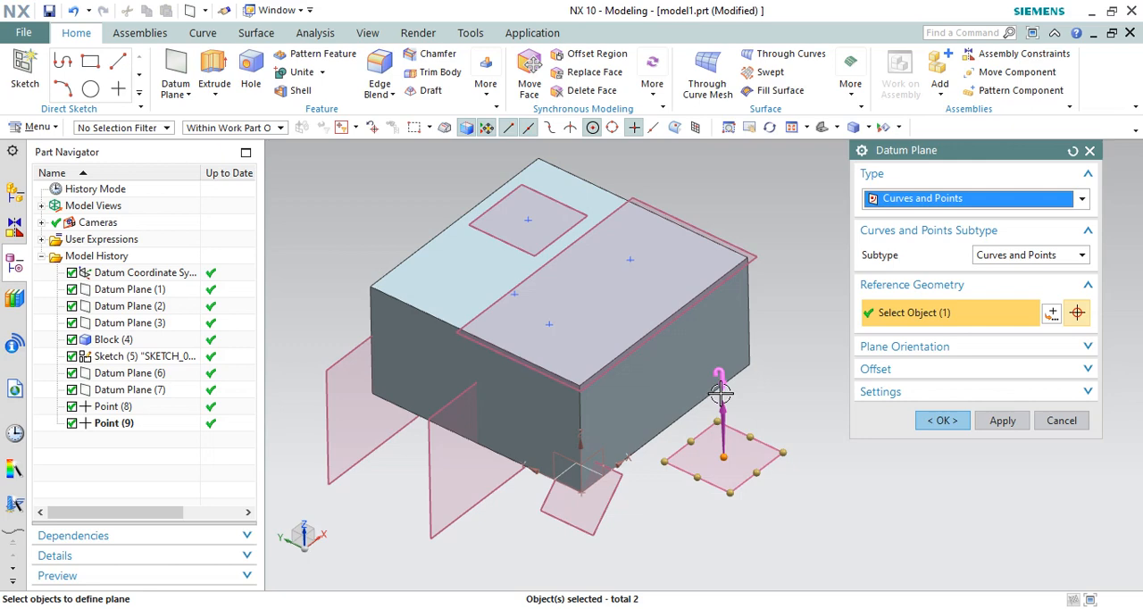
pyautogui.click(711, 286)
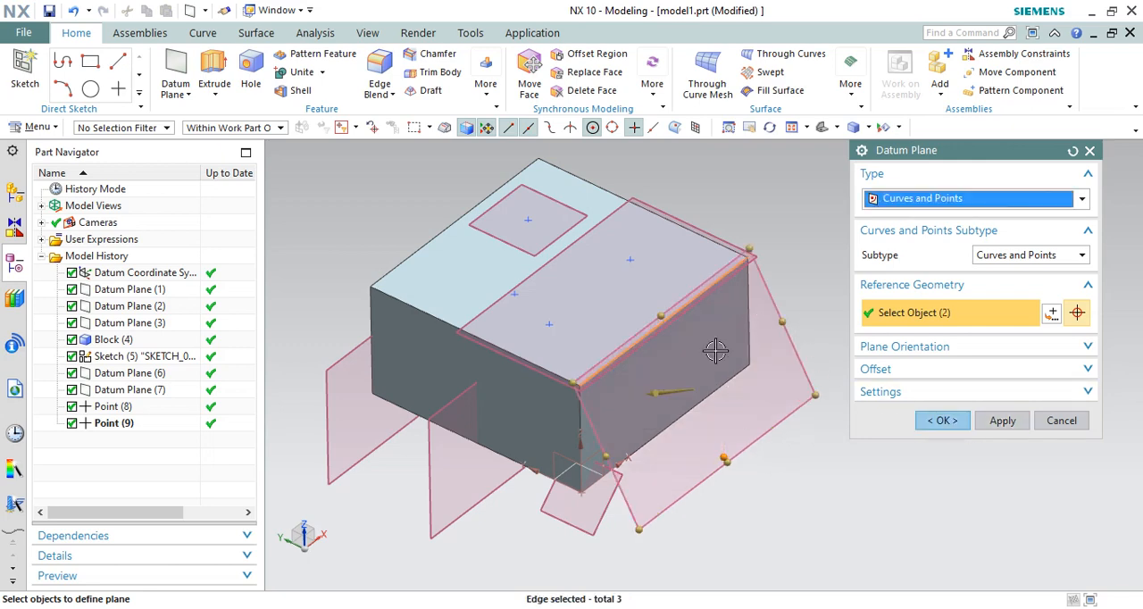
pyautogui.click(948, 424)
# Step: Examine from the side and at an angle how the slanted datum plane passes through the top edge and the outside point
pyautogui.moveTo(854, 327); pyautogui.dragTo(887, 308, button='middle')
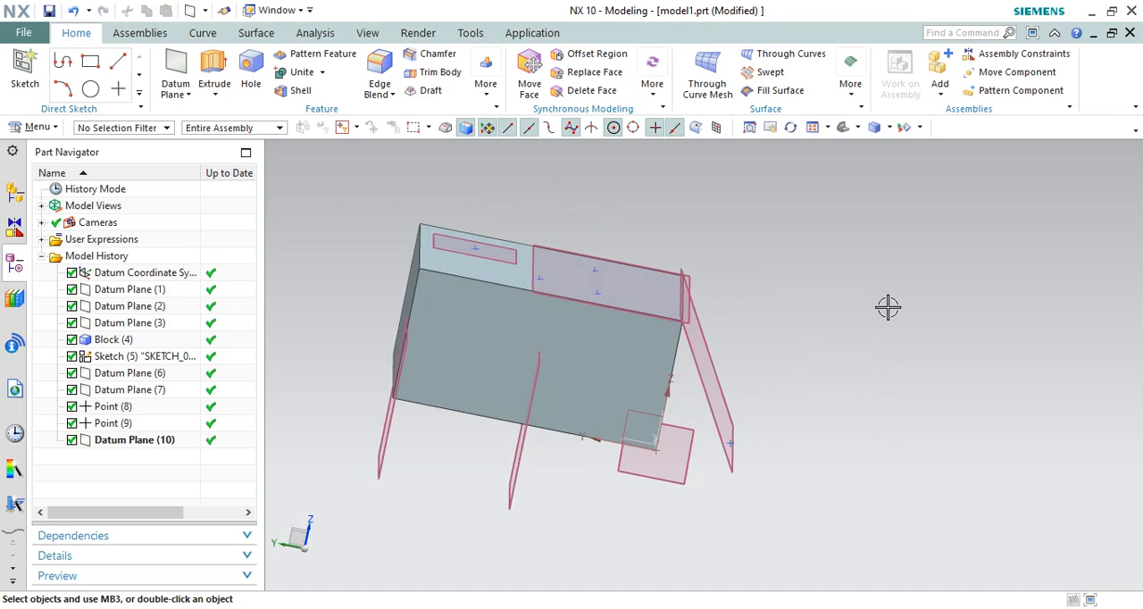
pyautogui.press('F8')
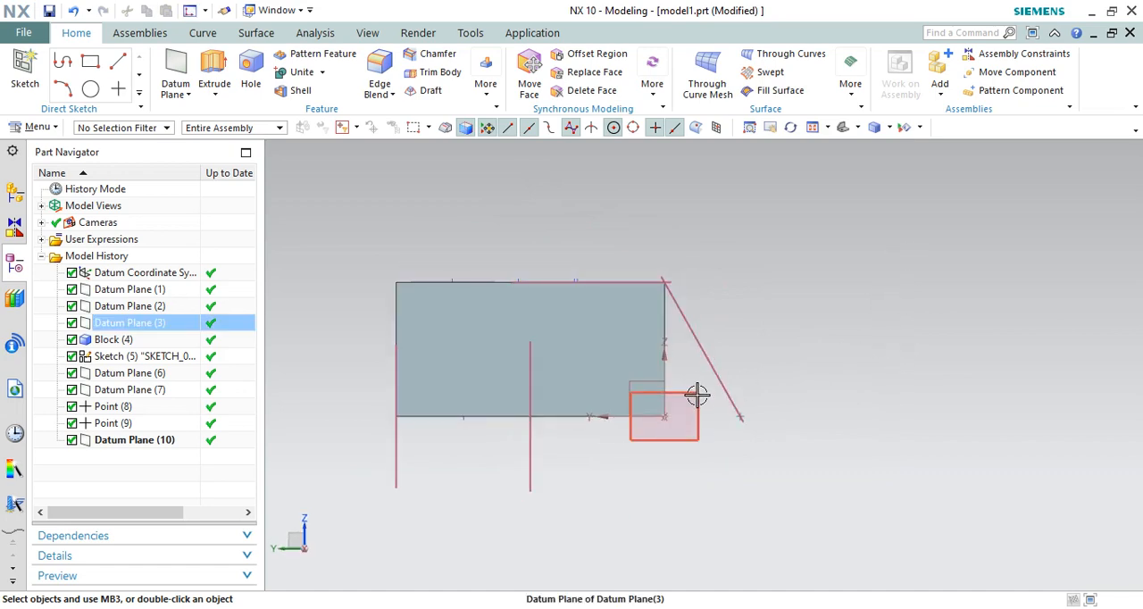
pyautogui.scroll(2, 696, 391)
pyautogui.moveTo(798, 406)
pyautogui.mouseDown(button='middle')
pyautogui.moveTo(786, 403)
pyautogui.moveTo(786, 421)
pyautogui.mouseUp(button='middle')
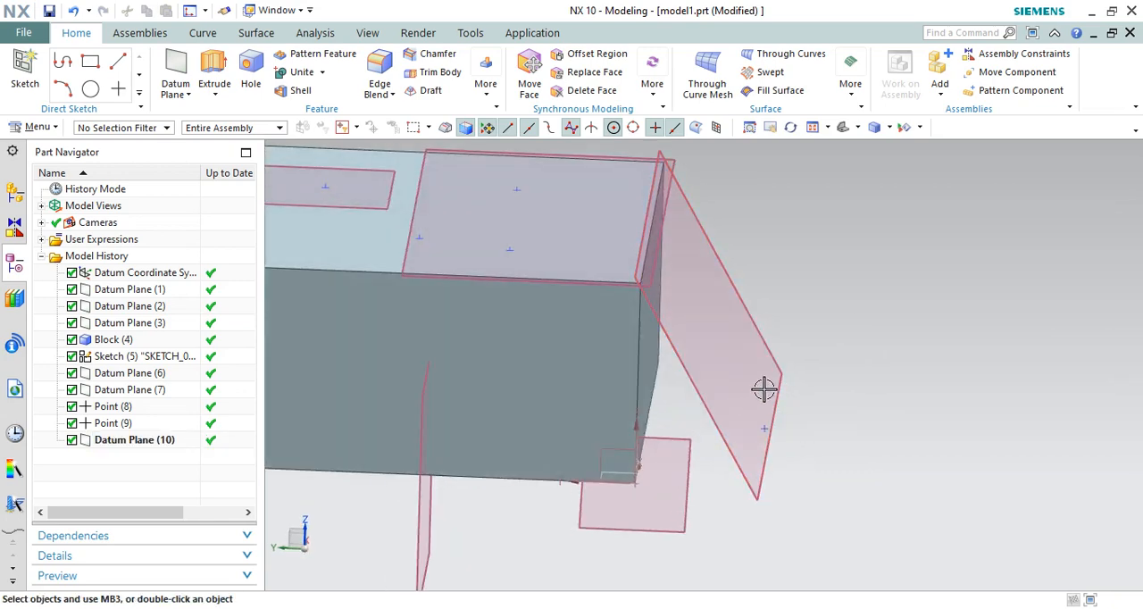
pyautogui.moveTo(792, 355); pyautogui.dragTo(656, 268, button='middle')
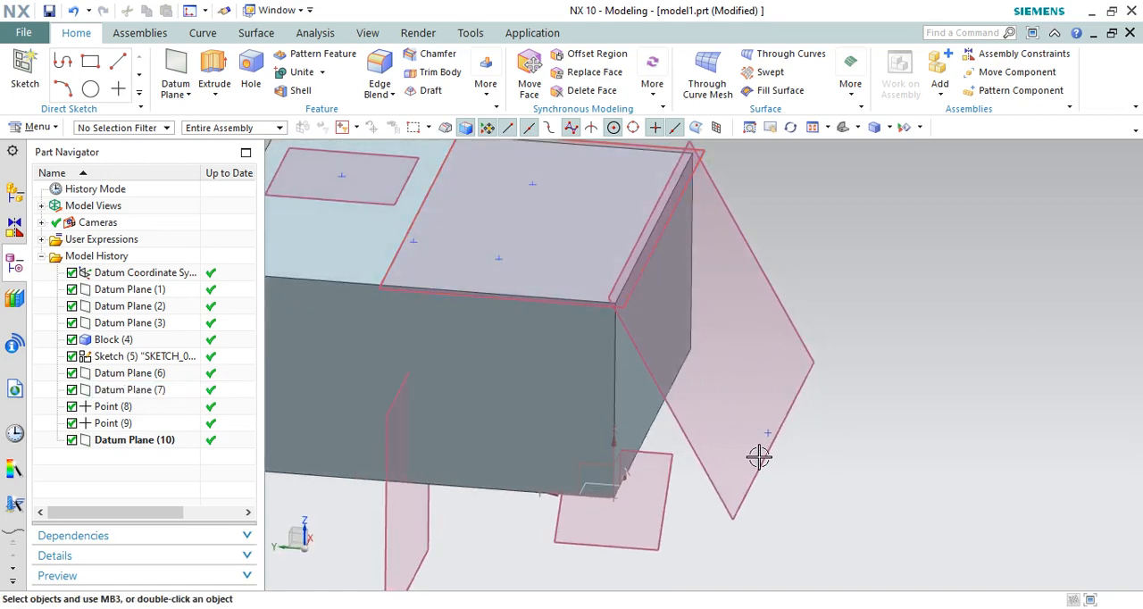
pyautogui.moveTo(770, 438); pyautogui.dragTo(791, 454, button='middle')
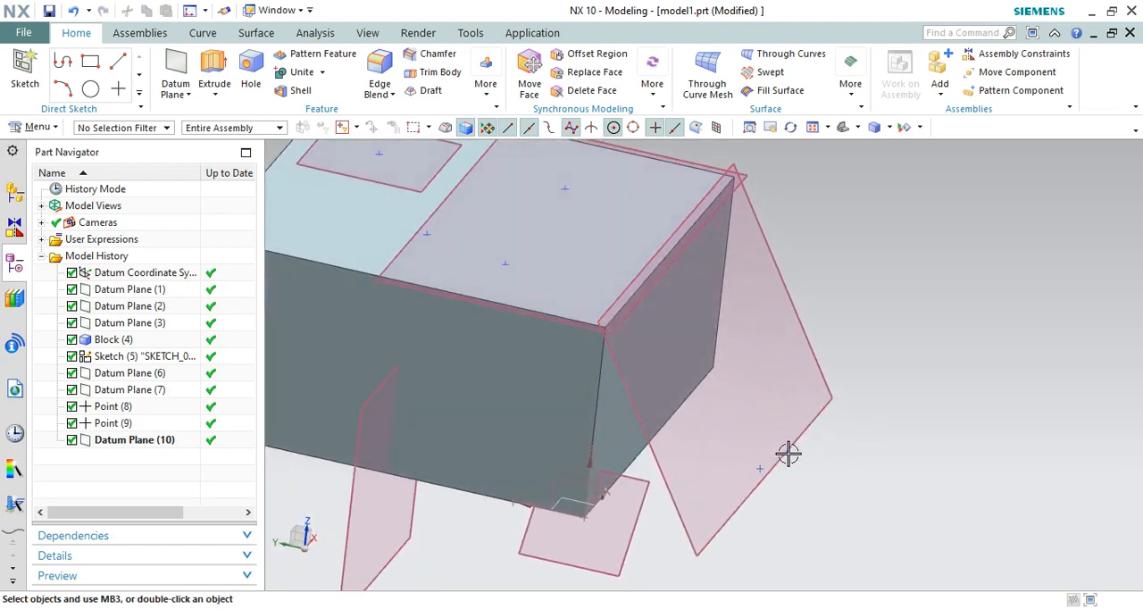
pyautogui.scroll(-3, 795, 452)
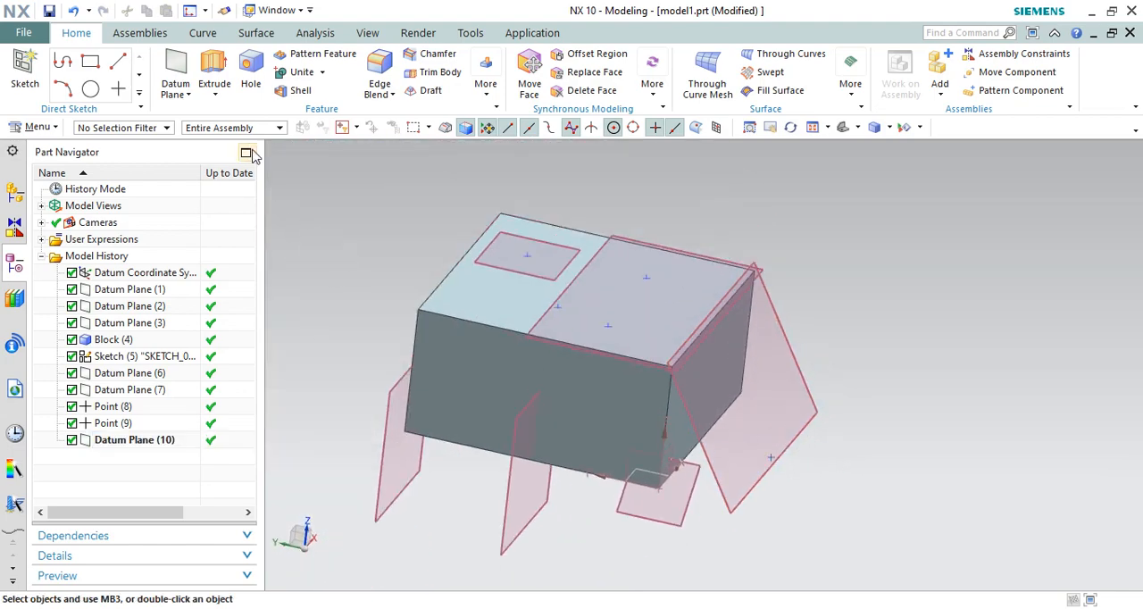
# Step: Define a Two Lines datum plane through the block's far top edge along Y and the diagonally opposite bottom edge
pyautogui.click(178, 73)
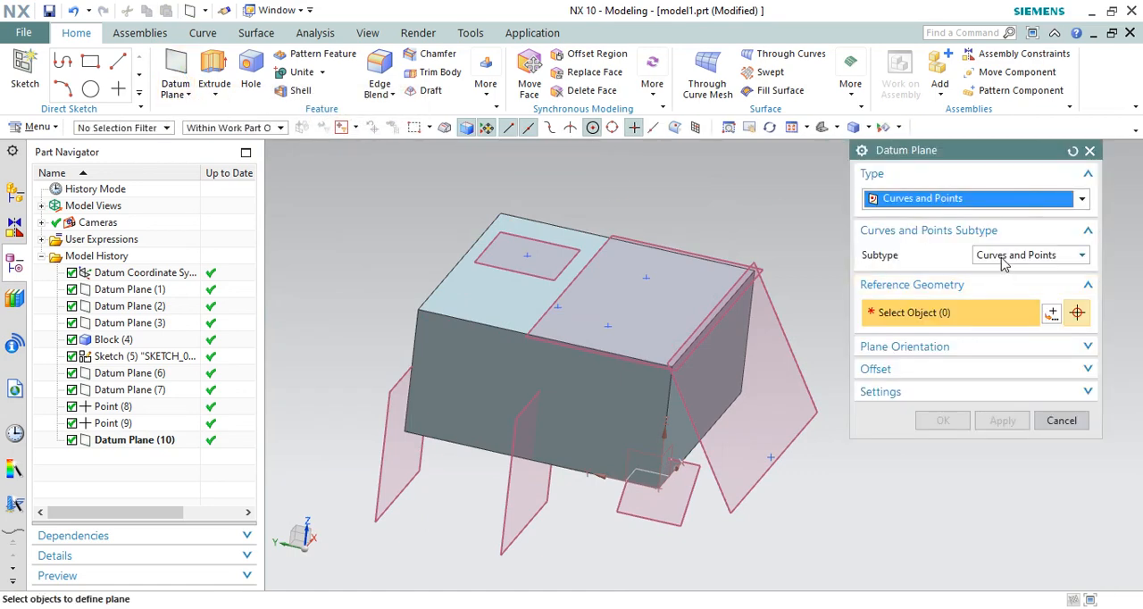
pyautogui.click(983, 198)
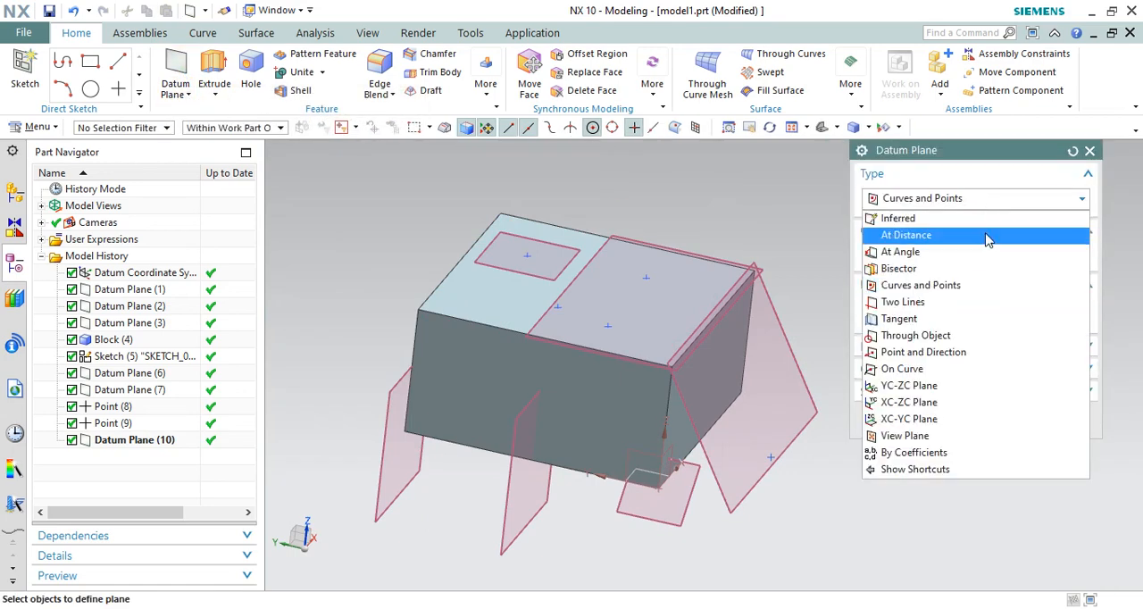
pyautogui.click(926, 309)
pyautogui.scroll(-3, 701, 238)
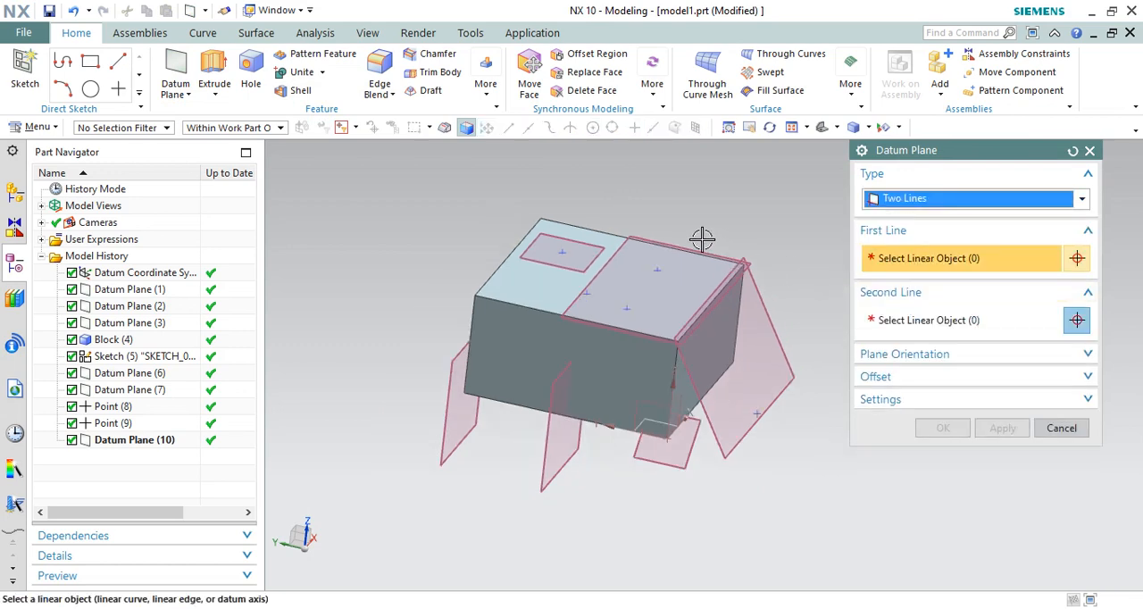
pyautogui.moveTo(741, 213)
pyautogui.mouseDown(button='middle')
pyautogui.moveTo(709, 197)
pyautogui.moveTo(726, 225)
pyautogui.mouseUp(button='middle')
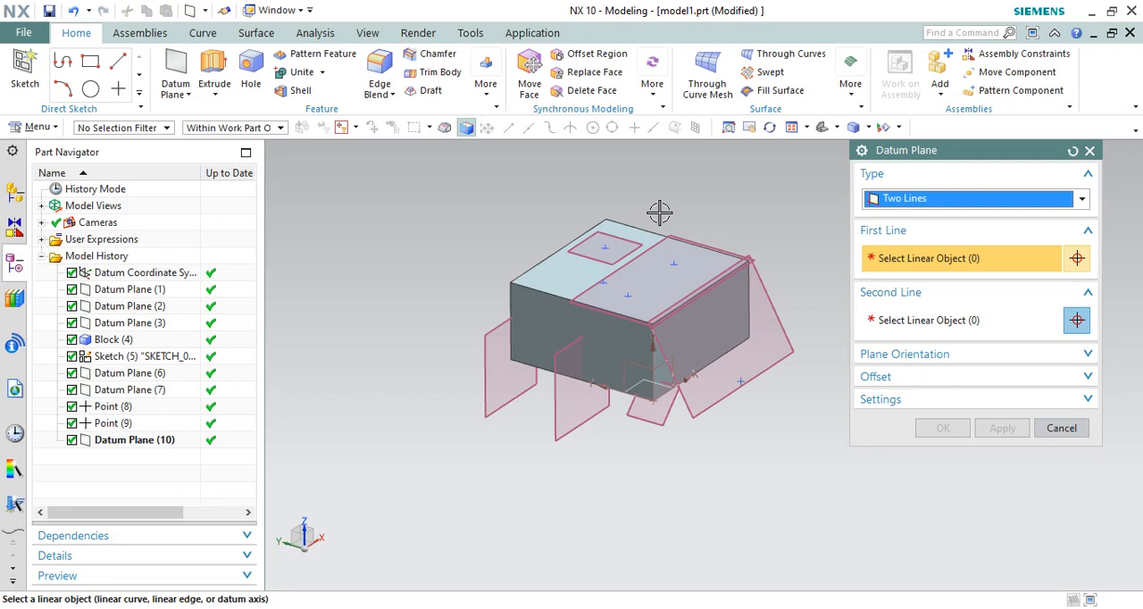
pyautogui.scroll(1, 659, 211)
pyautogui.click(626, 244)
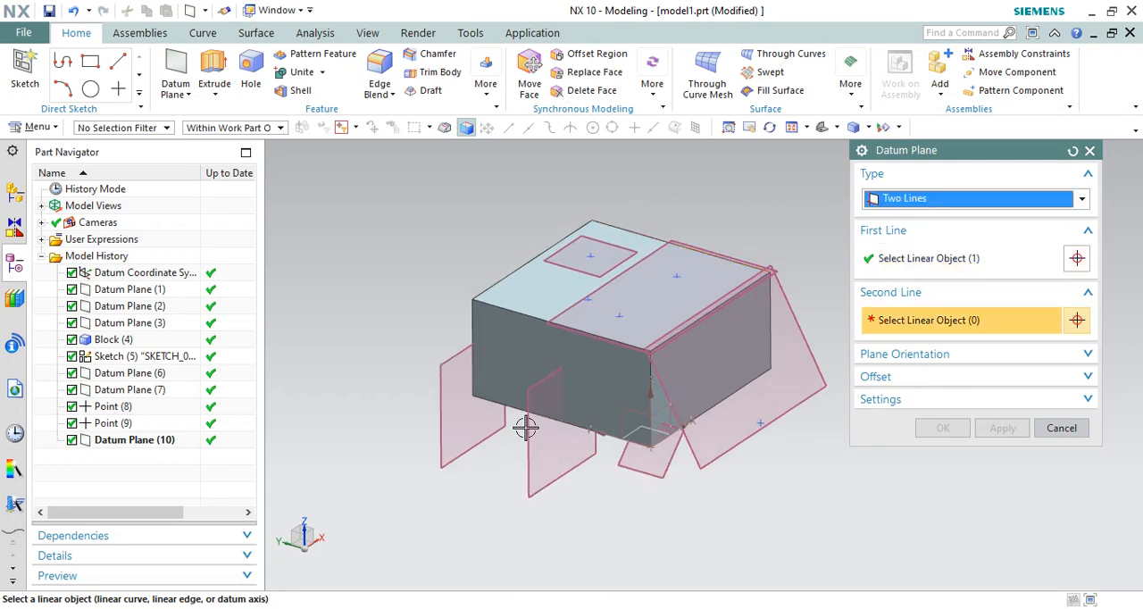
pyautogui.click(508, 411)
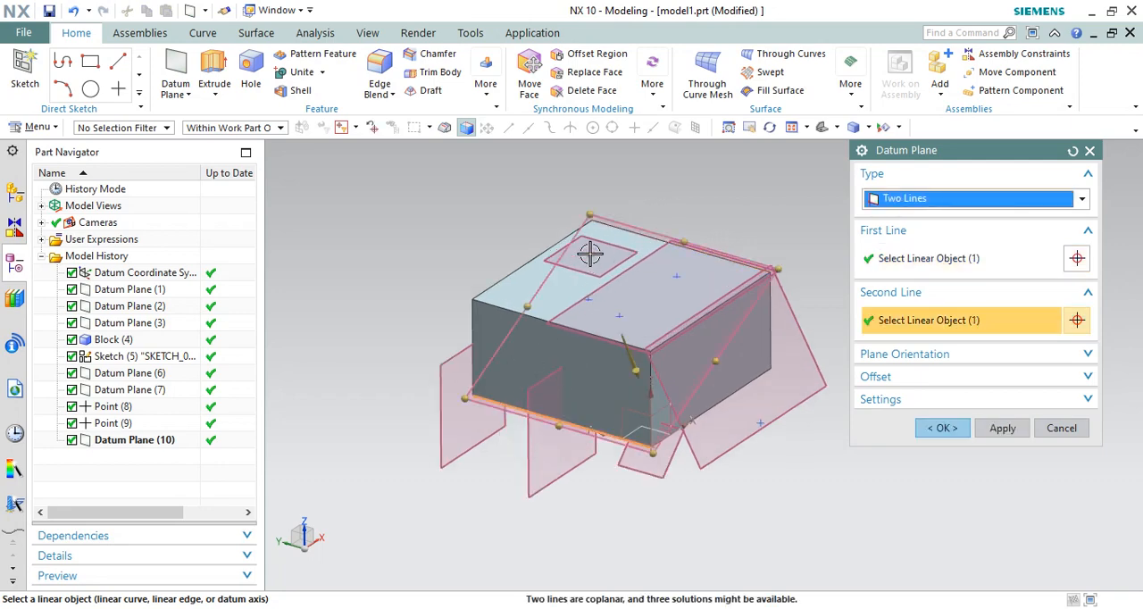
# Step: Check the diagonal plane preview from the block's XZ side and create the datum plane
pyautogui.moveTo(589, 254); pyautogui.dragTo(527, 357, button='middle')
pyautogui.moveTo(482, 354); pyautogui.dragTo(404, 357)
pyautogui.moveTo(500, 328); pyautogui.dragTo(625, 311, button='middle')
pyautogui.press('F8')
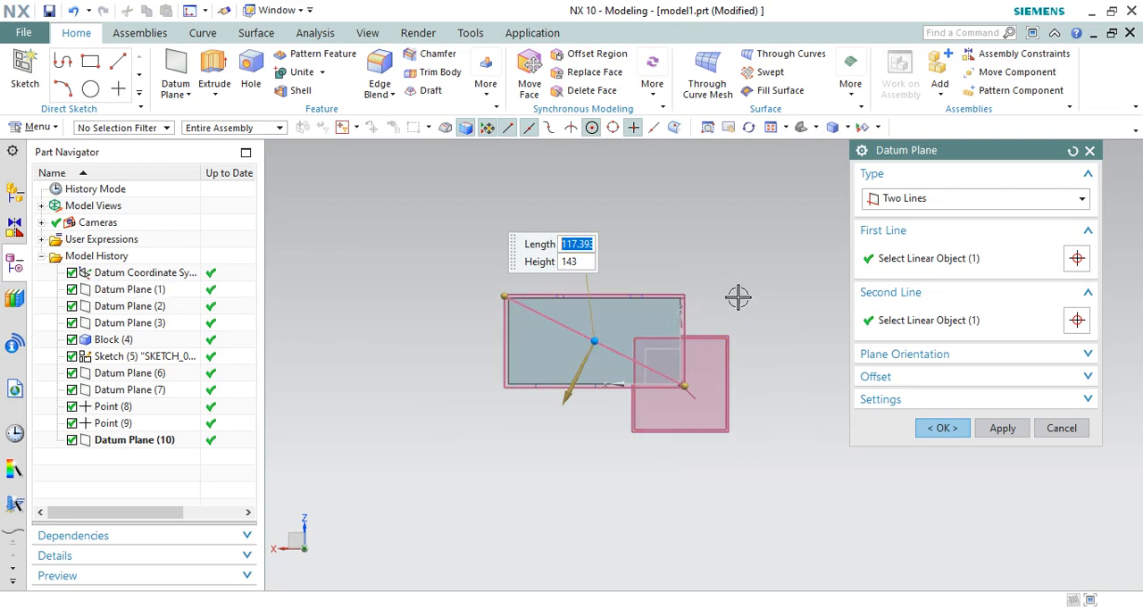
pyautogui.click(1002, 428)
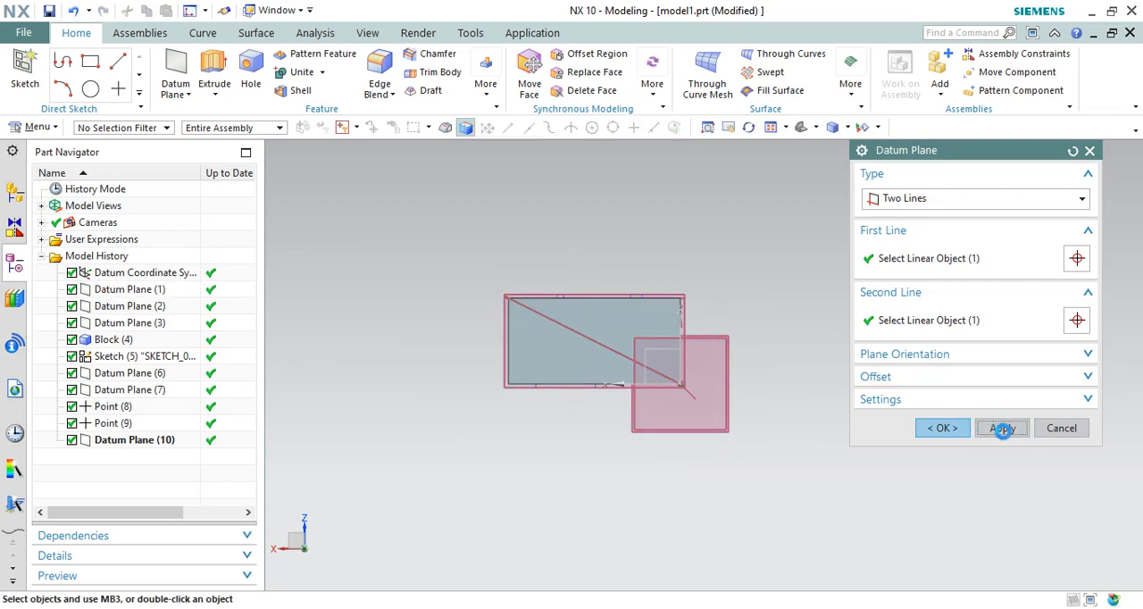
pyautogui.click(1061, 428)
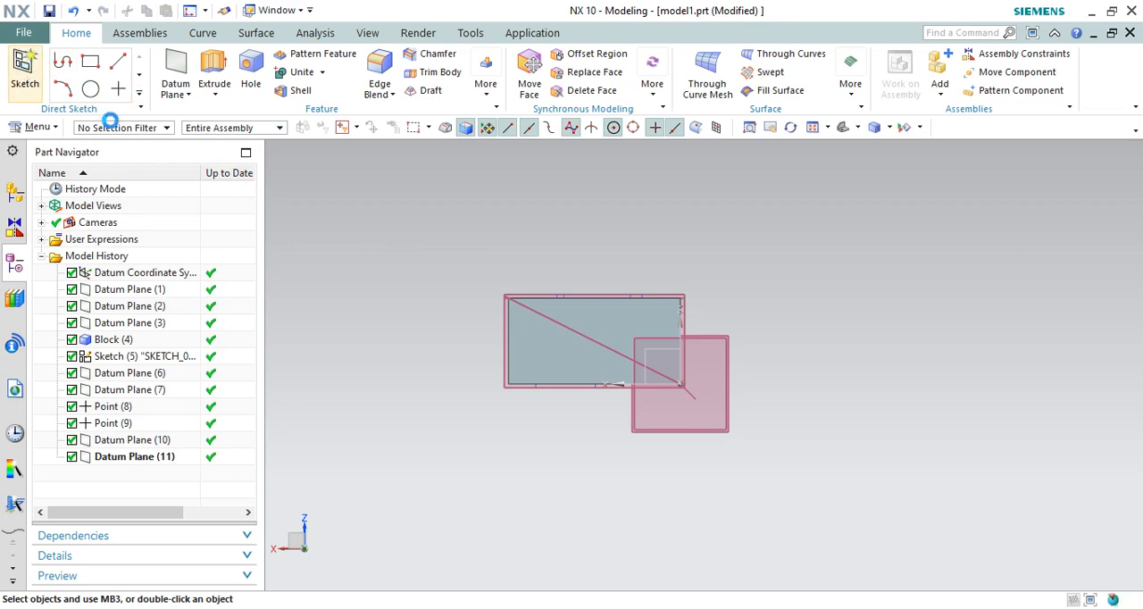
# Step: Sketch an inclined line about 79 mm long and a horizontal line about 57.7 mm long above the block, in the plane of its XZ side face
pyautogui.click(613, 327)
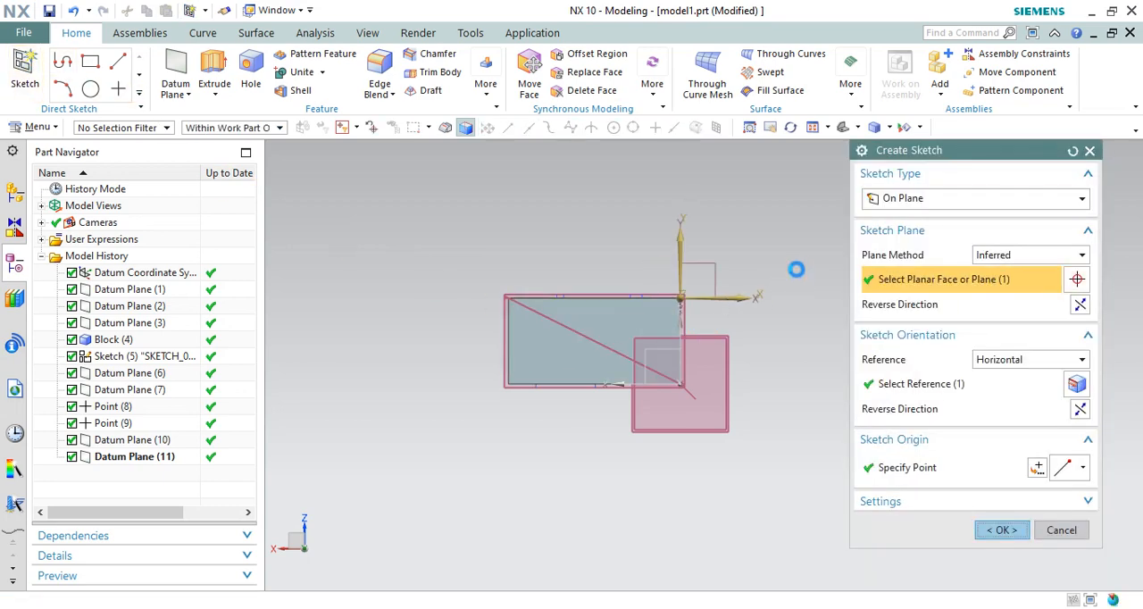
pyautogui.middleClick(796, 270)
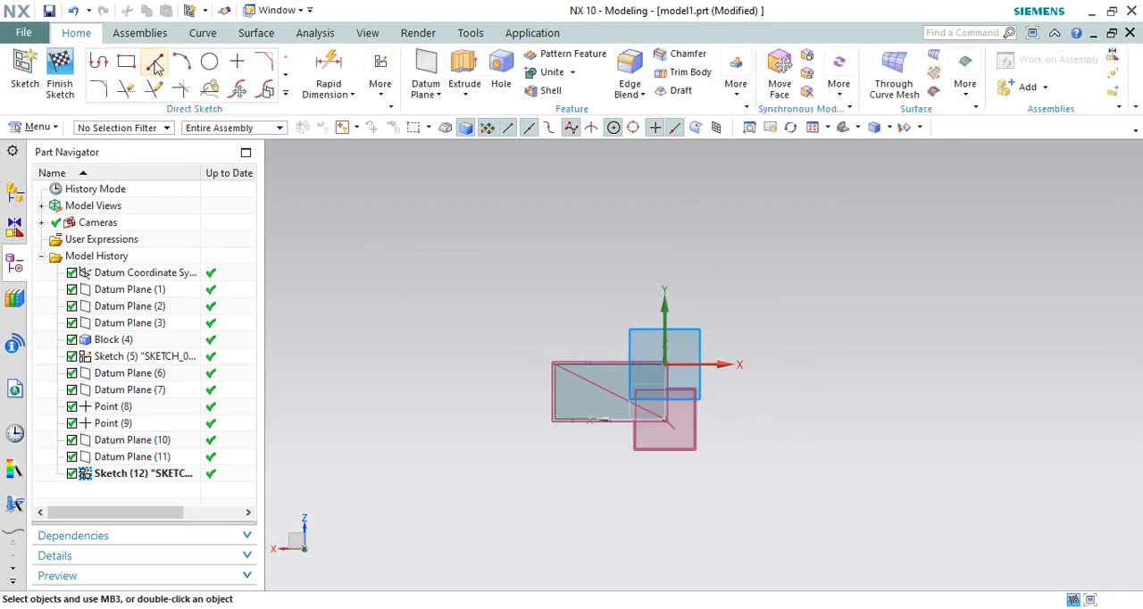
pyautogui.click(155, 63)
pyautogui.scroll(3, 783, 265)
pyautogui.click(479, 299)
pyautogui.click(607, 192)
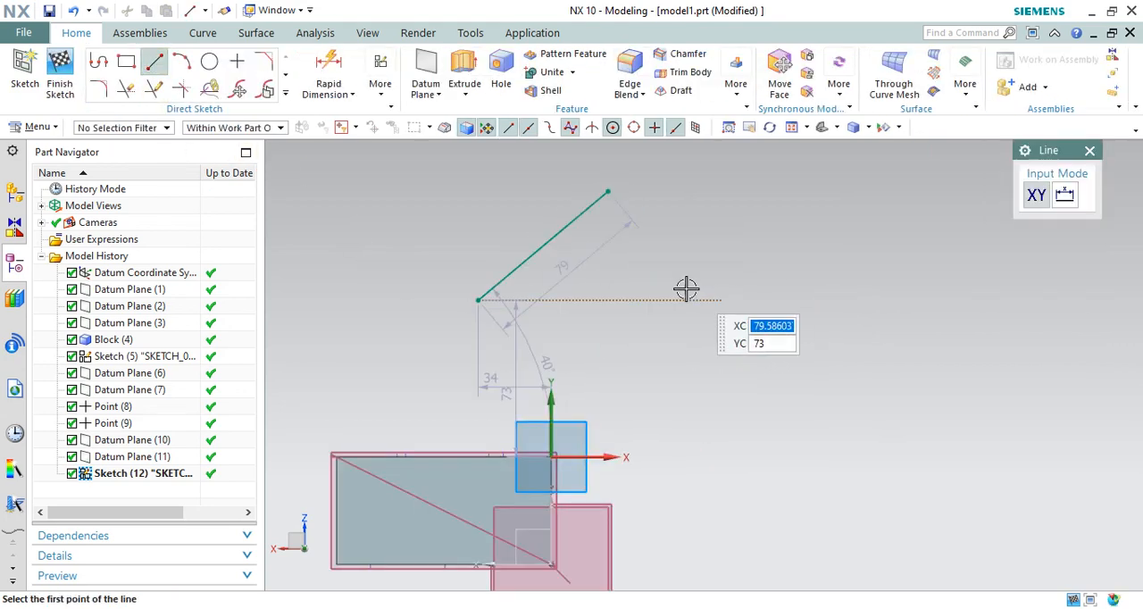
pyautogui.click(662, 299)
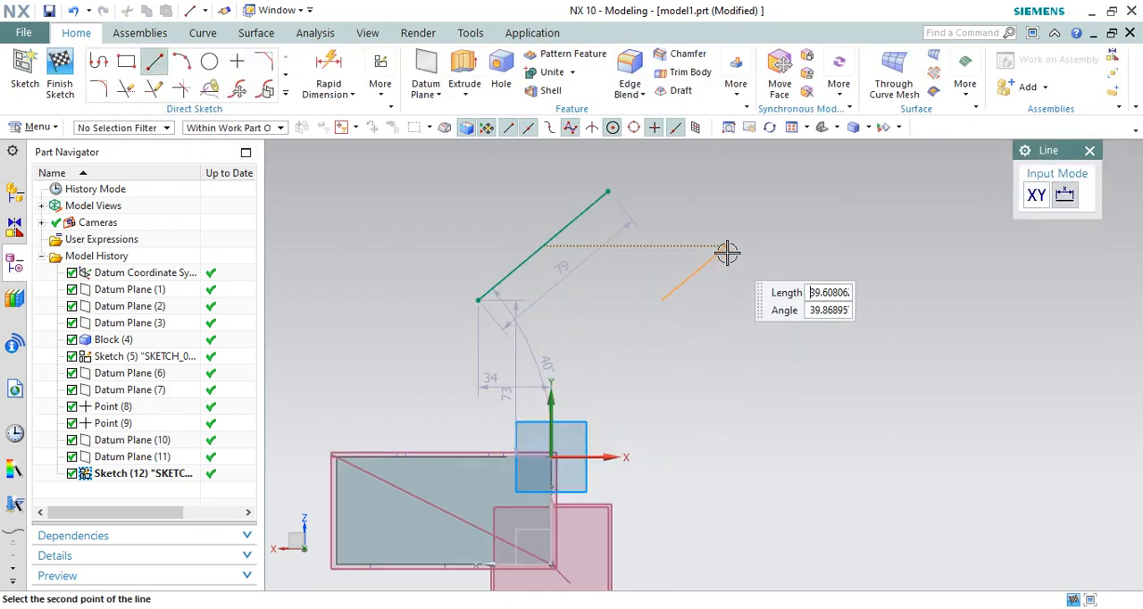
pyautogui.click(786, 298)
pyautogui.middleClick(829, 257)
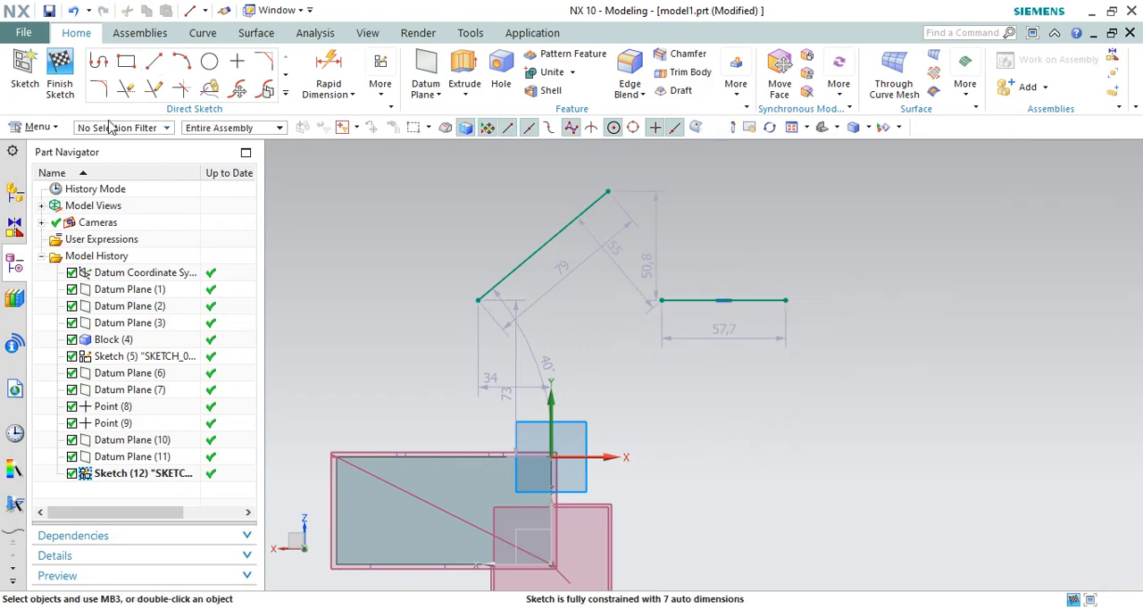
pyautogui.click(66, 82)
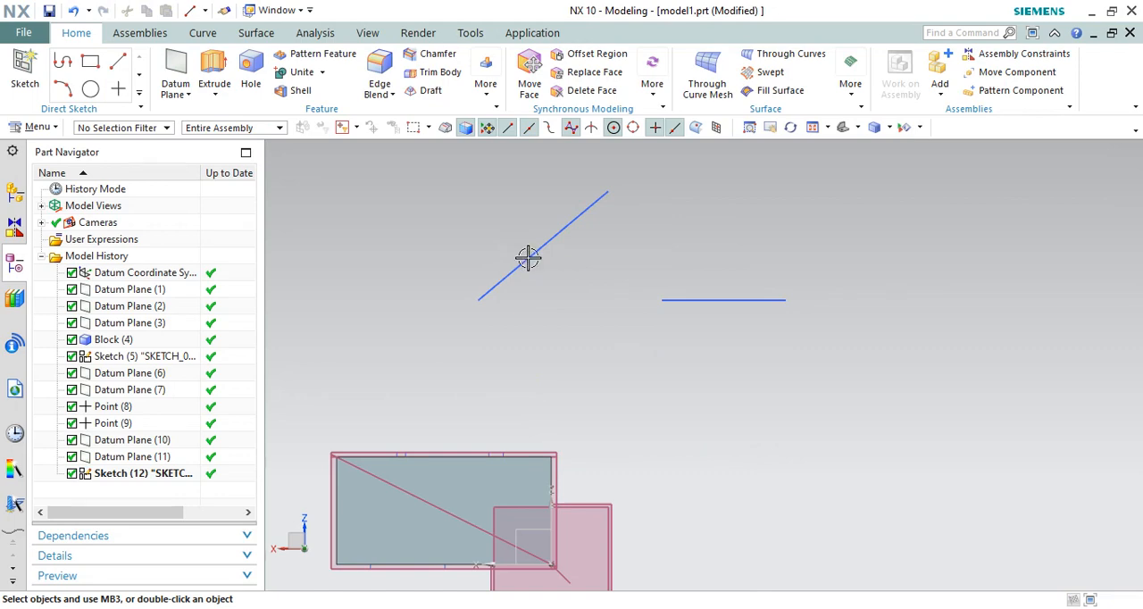
# Step: Create a Two Lines datum plane through the inclined and horizontal sketch lines above the block
pyautogui.scroll(-3, 699, 334)
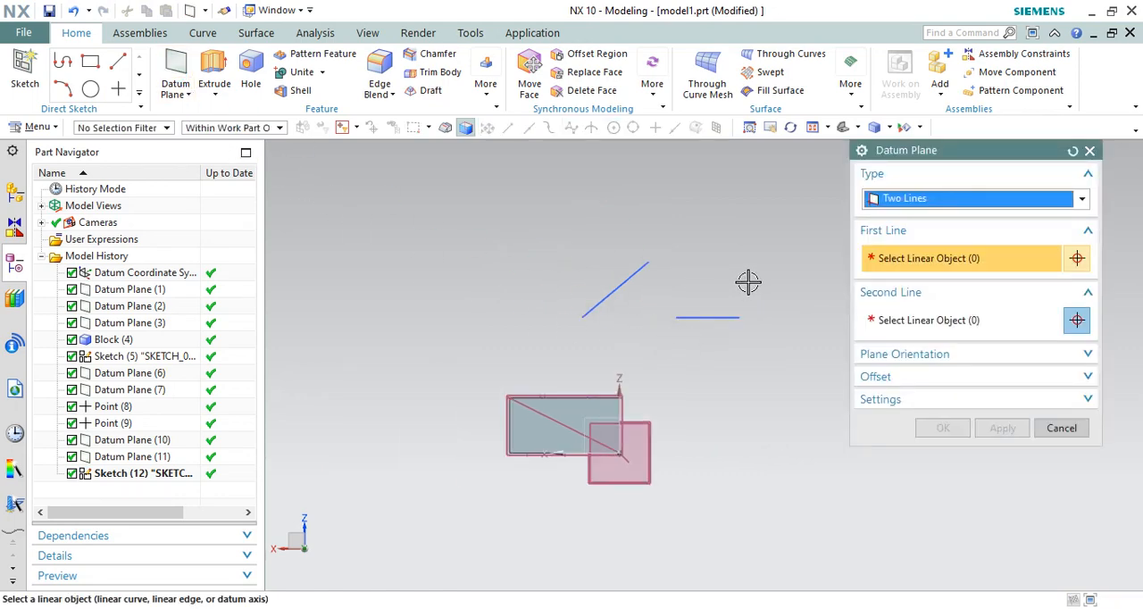
pyautogui.click(629, 281)
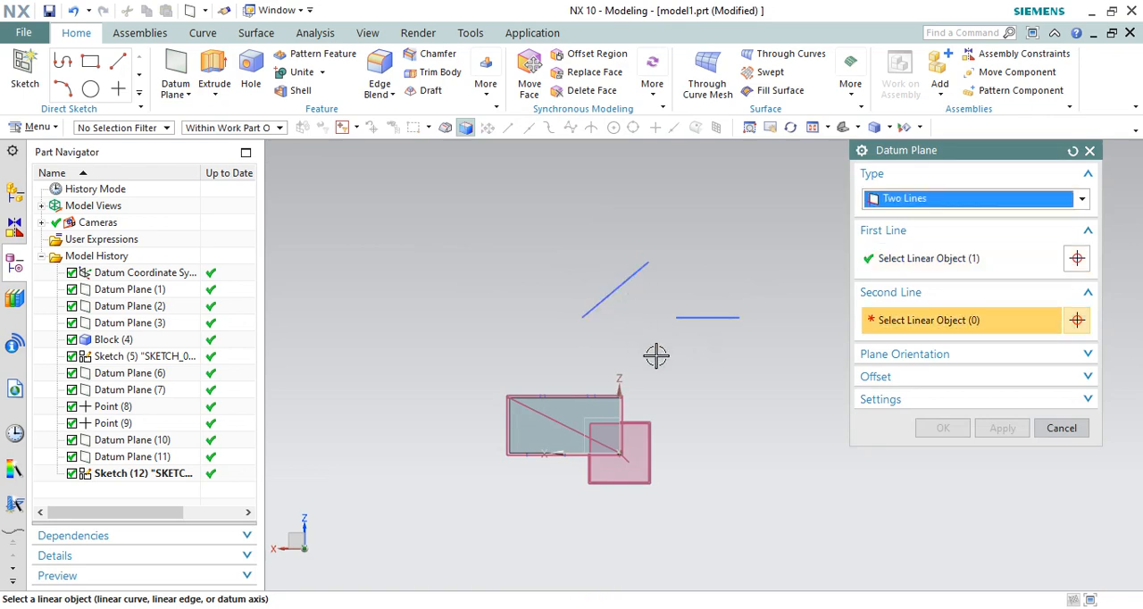
pyautogui.click(717, 320)
pyautogui.scroll(3, 671, 280)
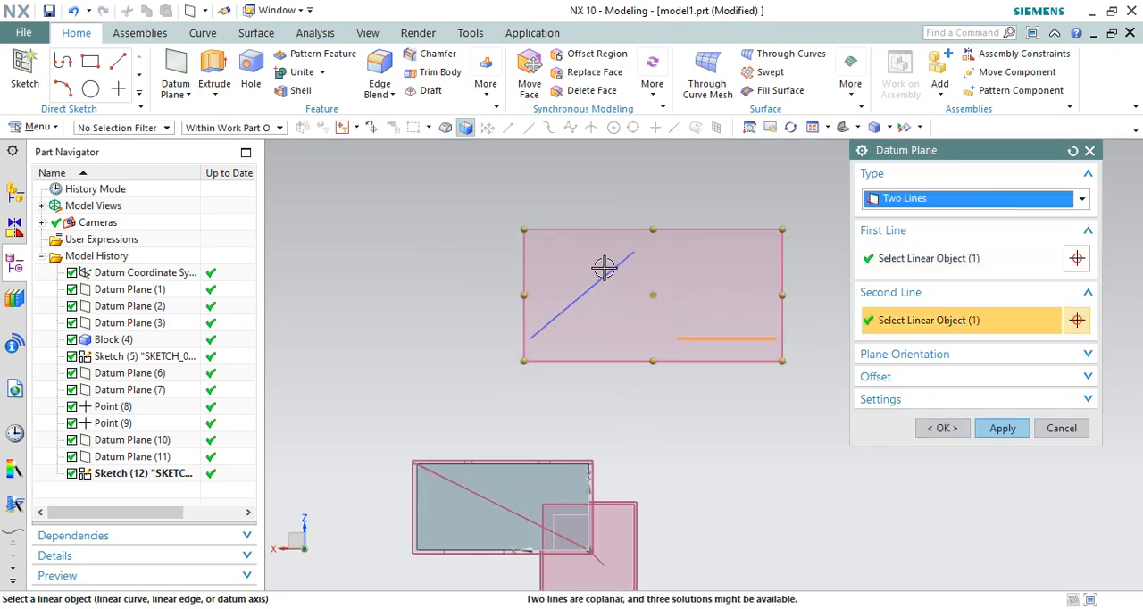
pyautogui.click(945, 428)
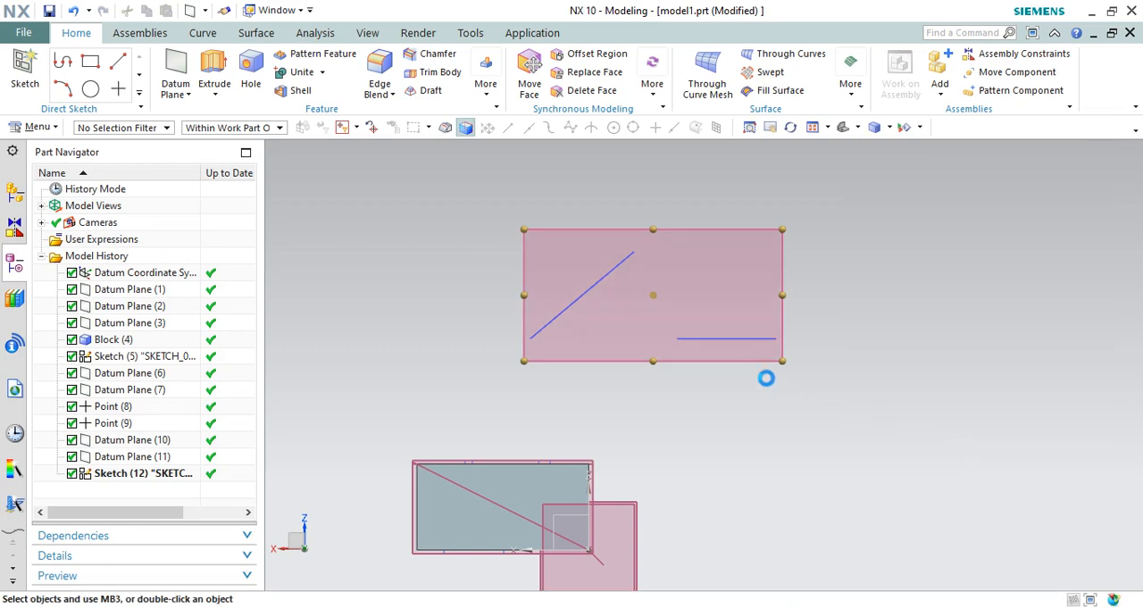
pyautogui.scroll(-3, 697, 298)
pyautogui.moveTo(697, 298); pyautogui.dragTo(674, 321, button='middle')
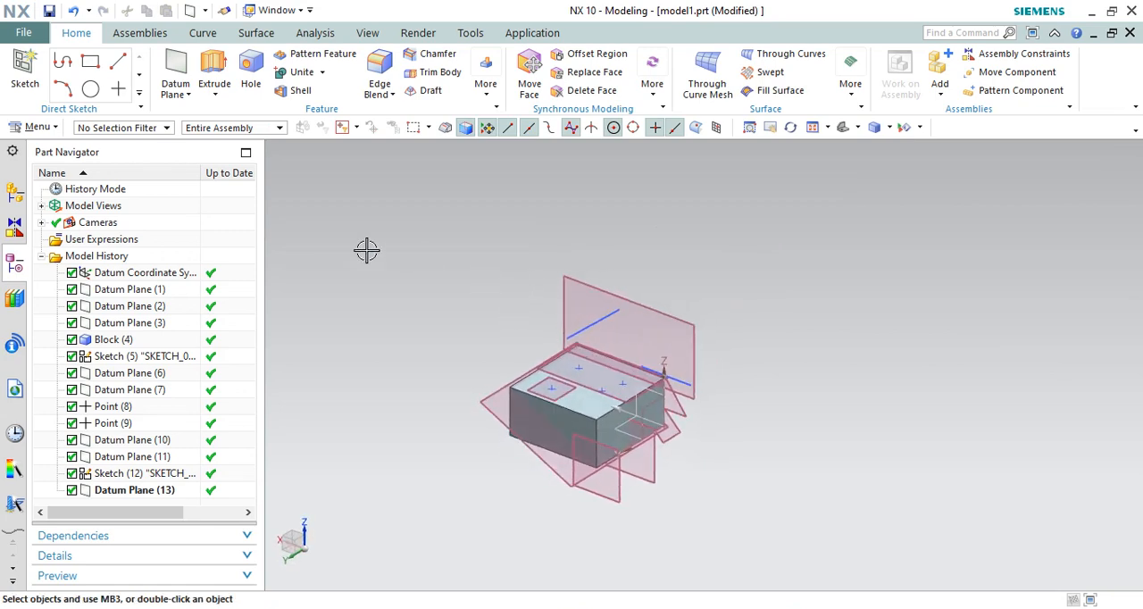
pyautogui.click(186, 94)
pyautogui.click(172, 72)
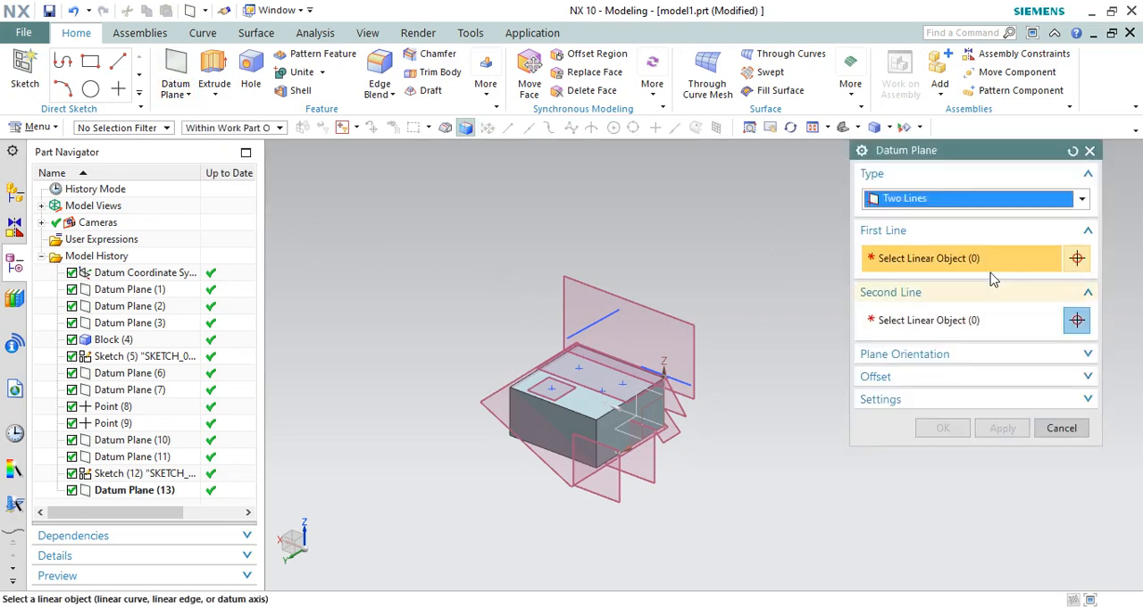
pyautogui.click(964, 198)
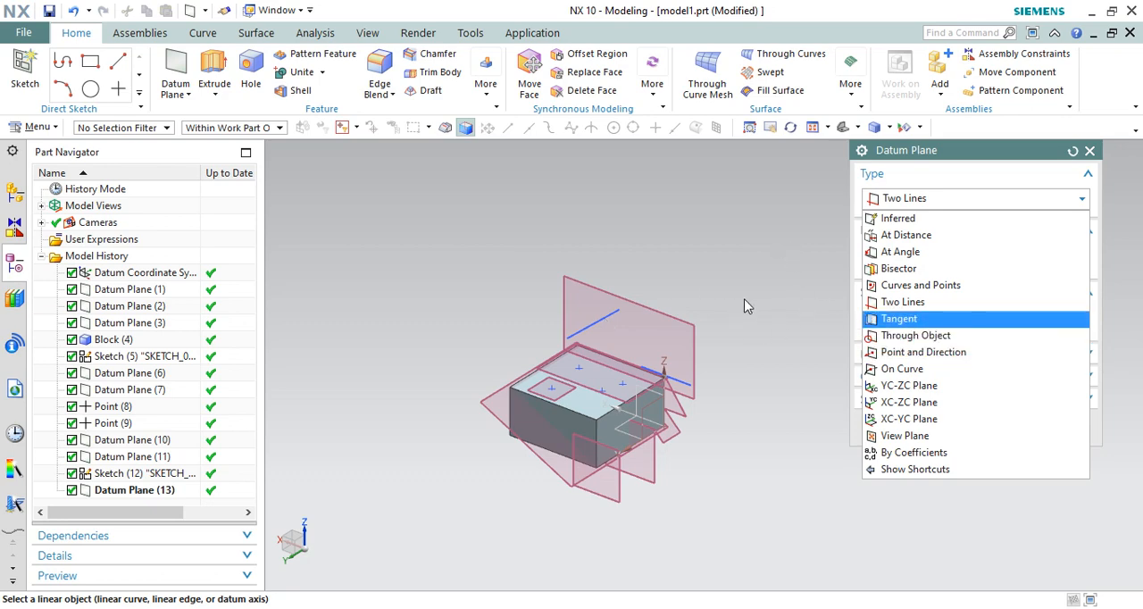
pyautogui.click(763, 286)
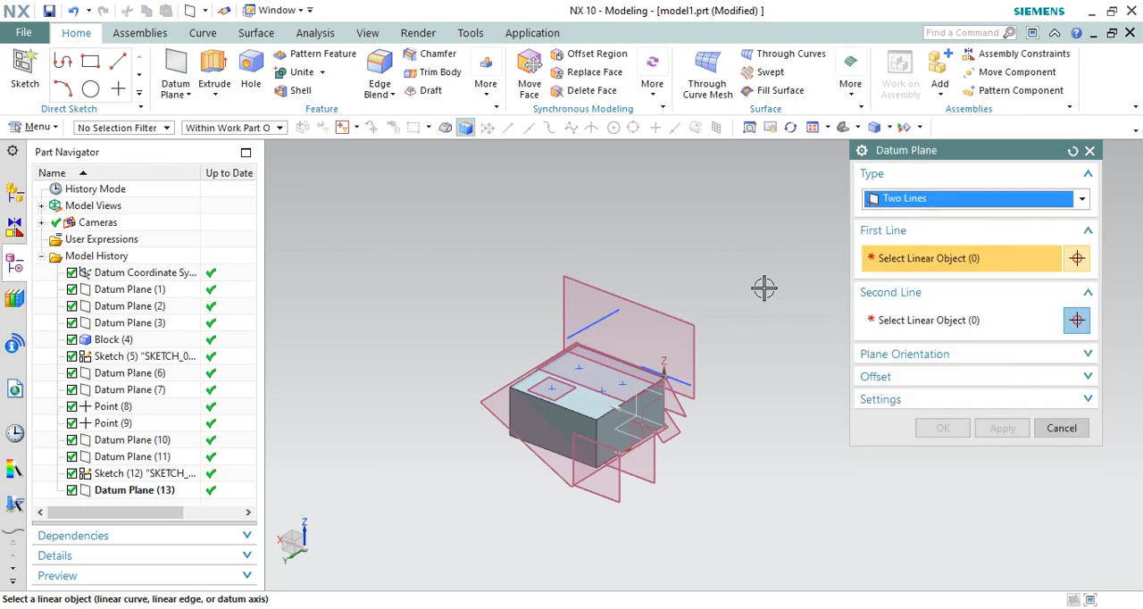
pyautogui.press('Escape')
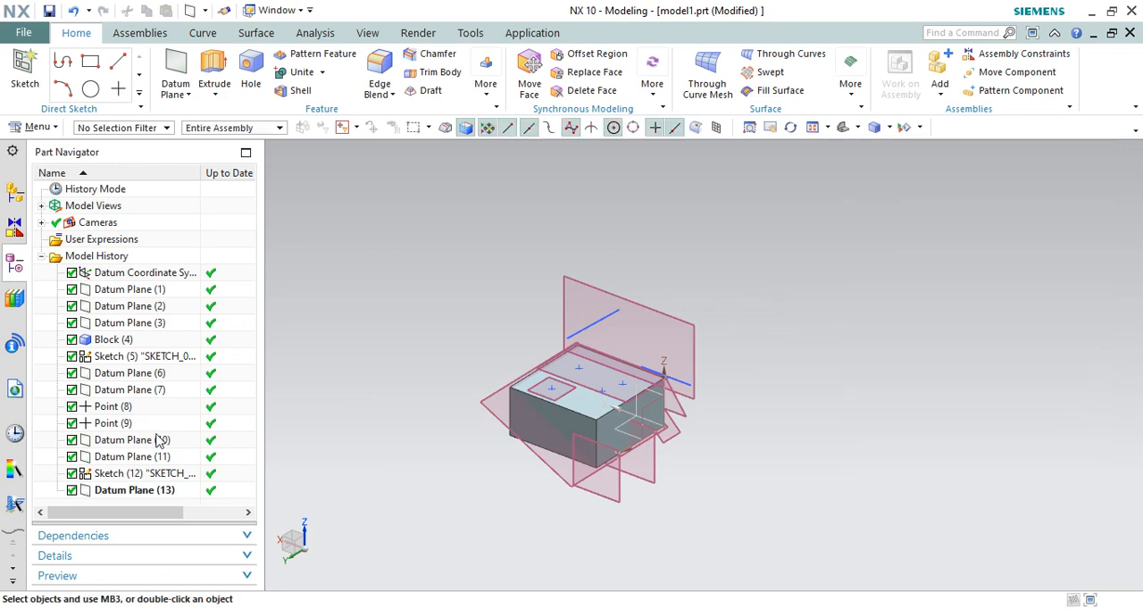
# Step: Hide the block and all its datum planes, sketches and points, from Datum Plane (1) to Datum Plane (13)
pyautogui.click(147, 491)
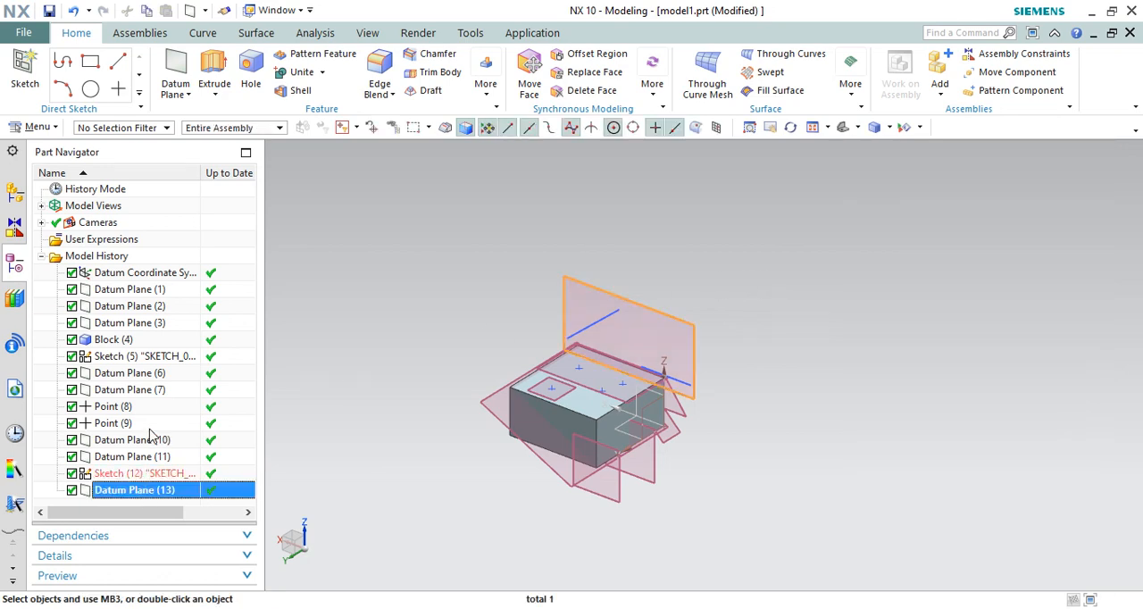
pyautogui.keyDown('shift'); pyautogui.click(140, 293); pyautogui.keyUp('shift')
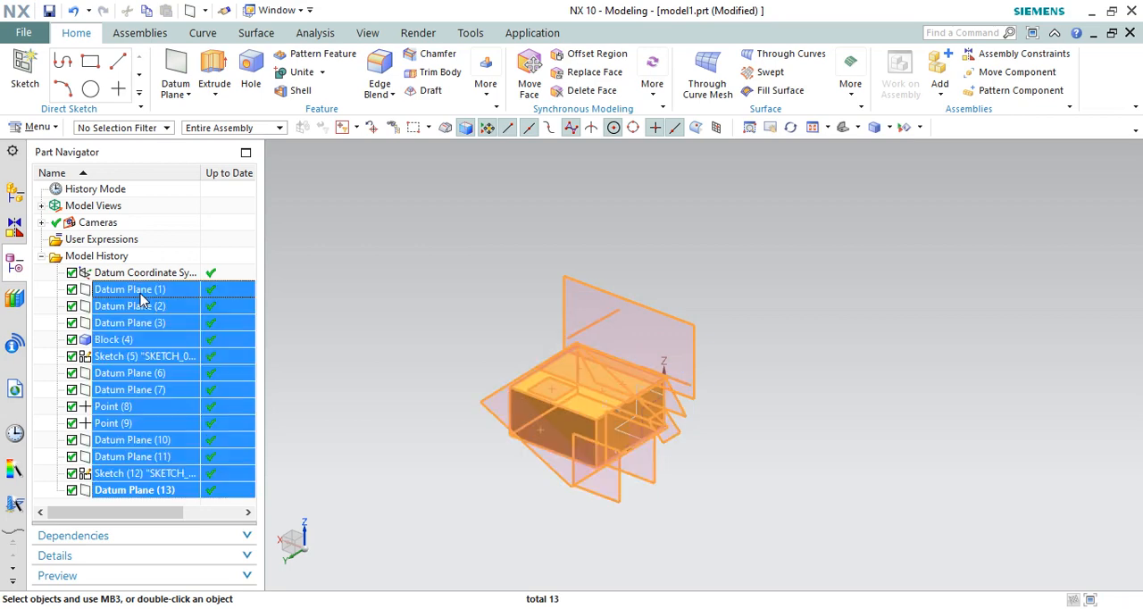
pyautogui.rightClick(140, 302)
pyautogui.click(156, 307)
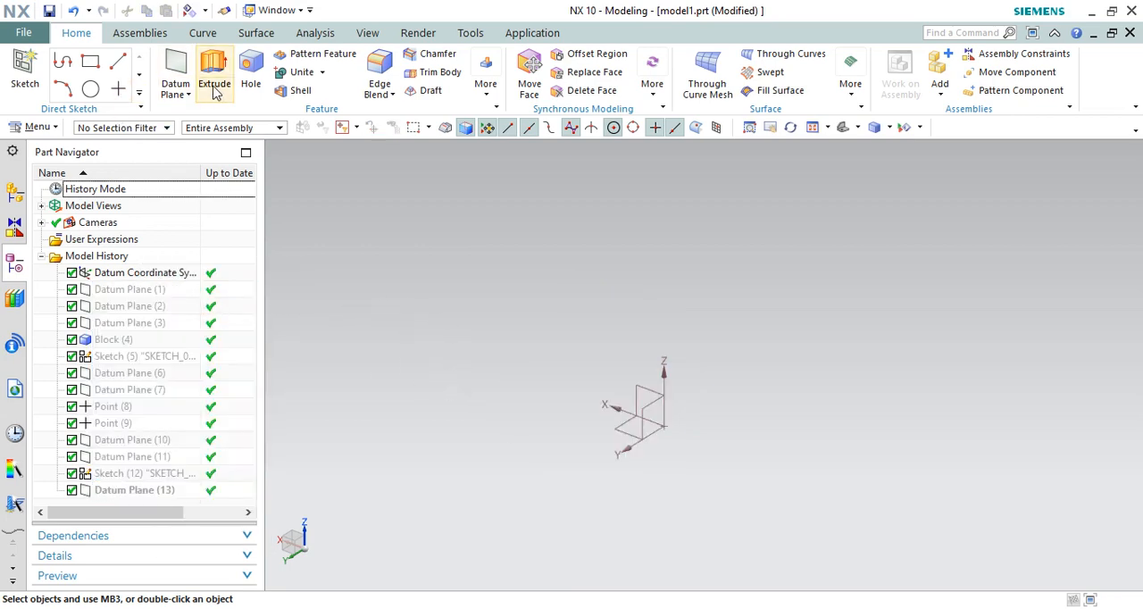
# Step: Sketch a circle about 185.5 mm in diameter on the XY plane, centred on the datum coordinate system's origin
pyautogui.click(91, 89)
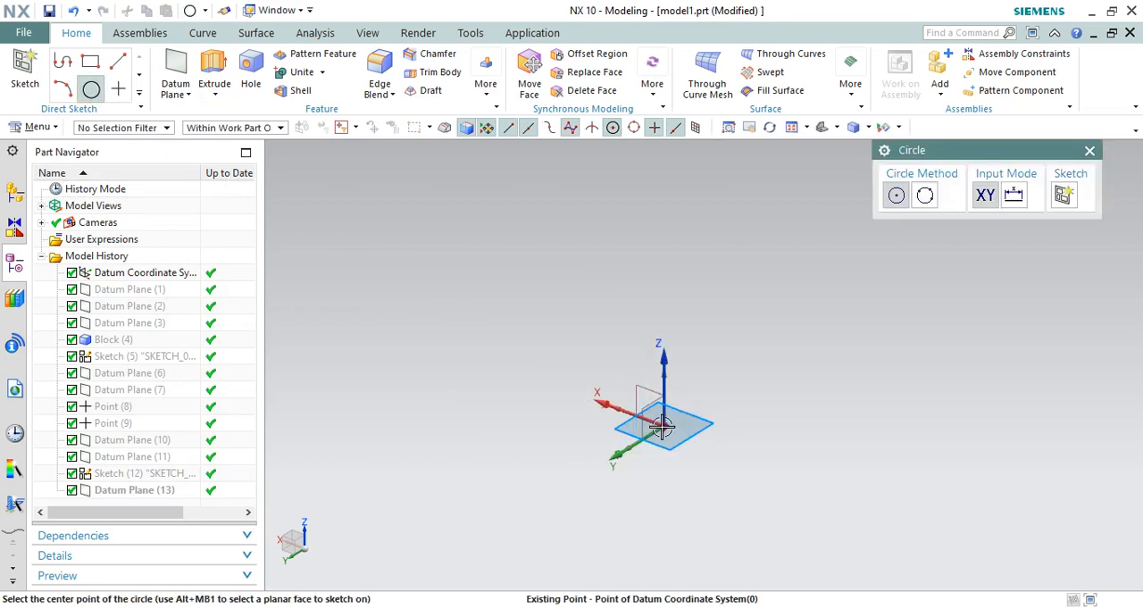
pyautogui.click(693, 418)
pyautogui.click(746, 394)
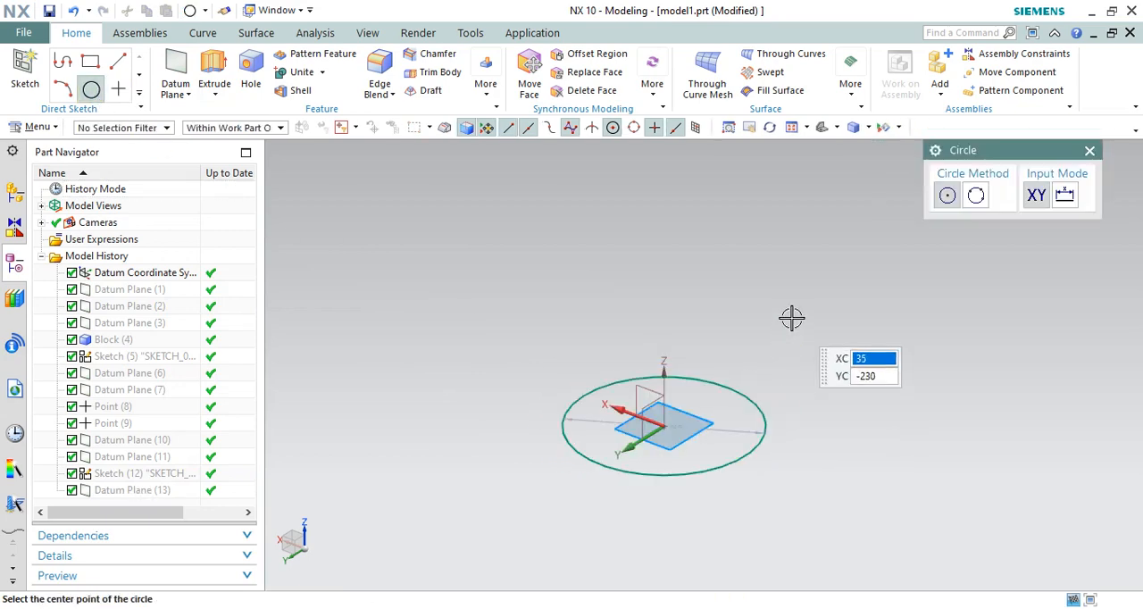
pyautogui.press('Escape')
# Step: Extrude the circle along Z from -64 mm to 93 mm as a solid cylinder
pyautogui.click(753, 391)
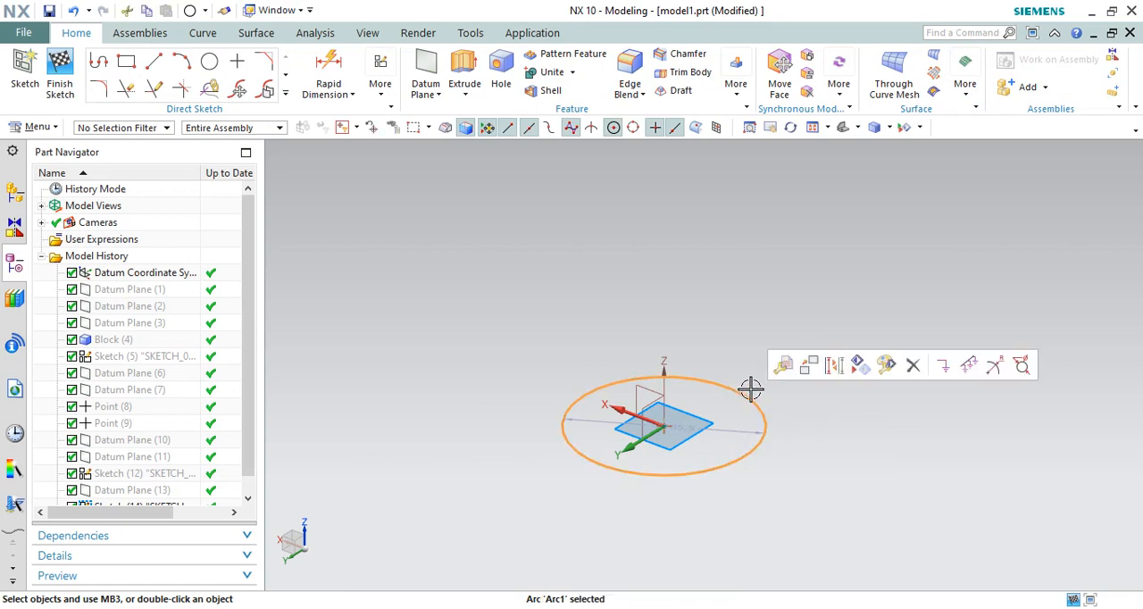
pyautogui.press('x')
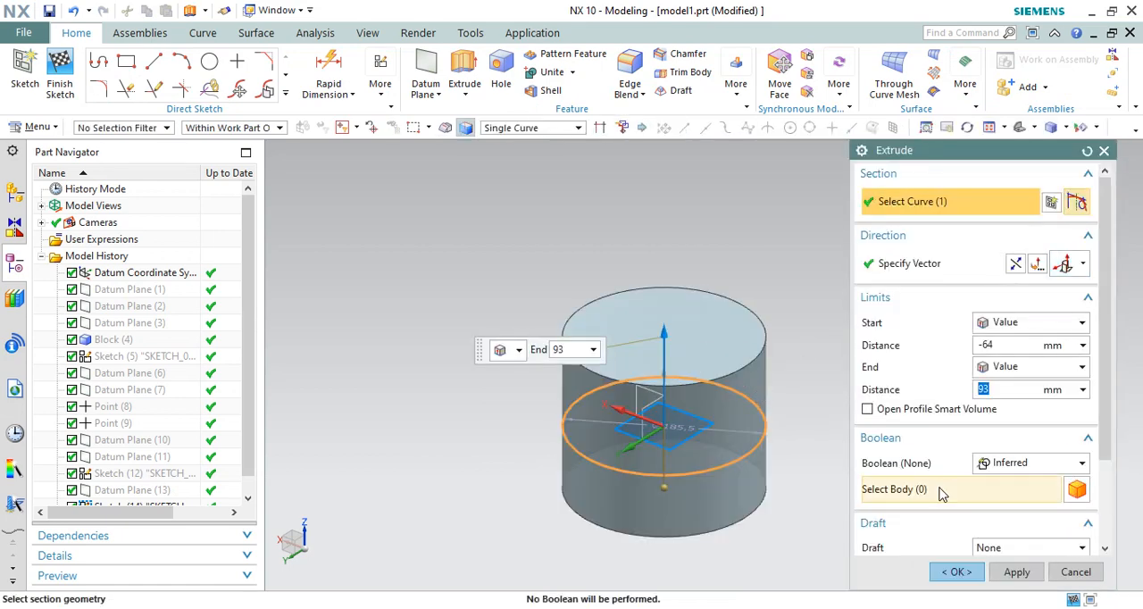
pyautogui.click(942, 568)
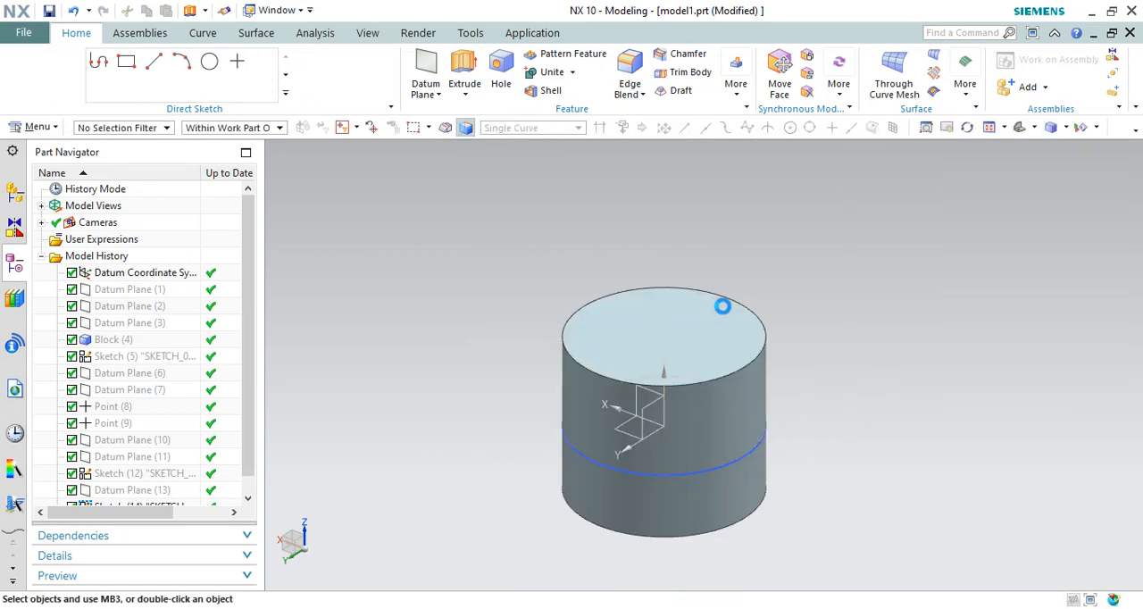
# Step: Sketch a 180 × 180 mm rectangle on the XY plane beside the cylinder
pyautogui.scroll(-5, 390, 217)
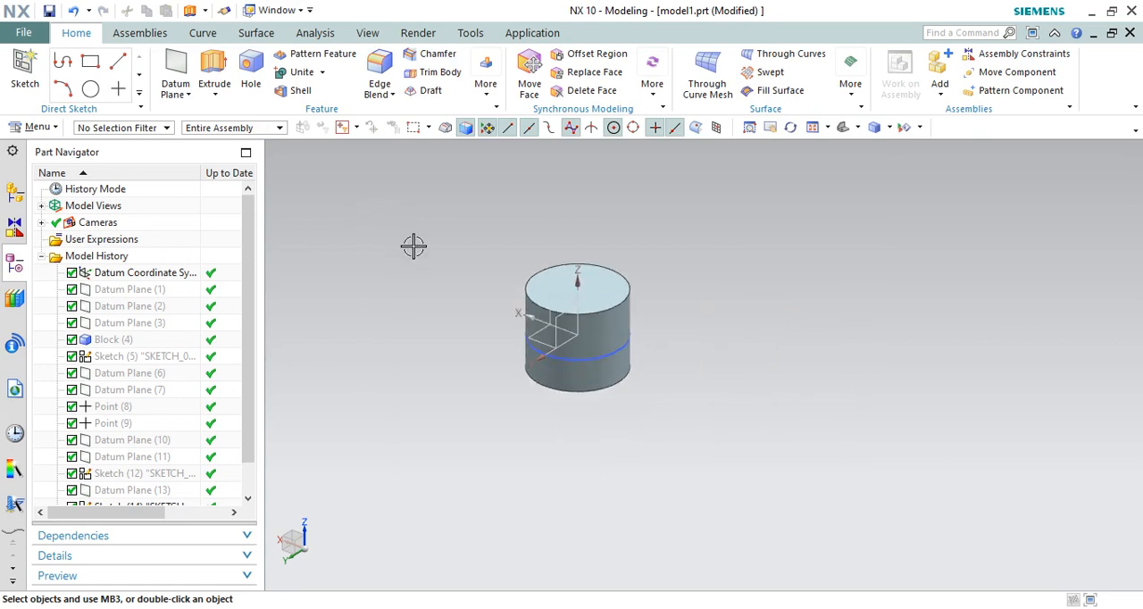
pyautogui.scroll(2, 413, 246)
pyautogui.scroll(2, 625, 250)
pyautogui.scroll(-2, 476, 240)
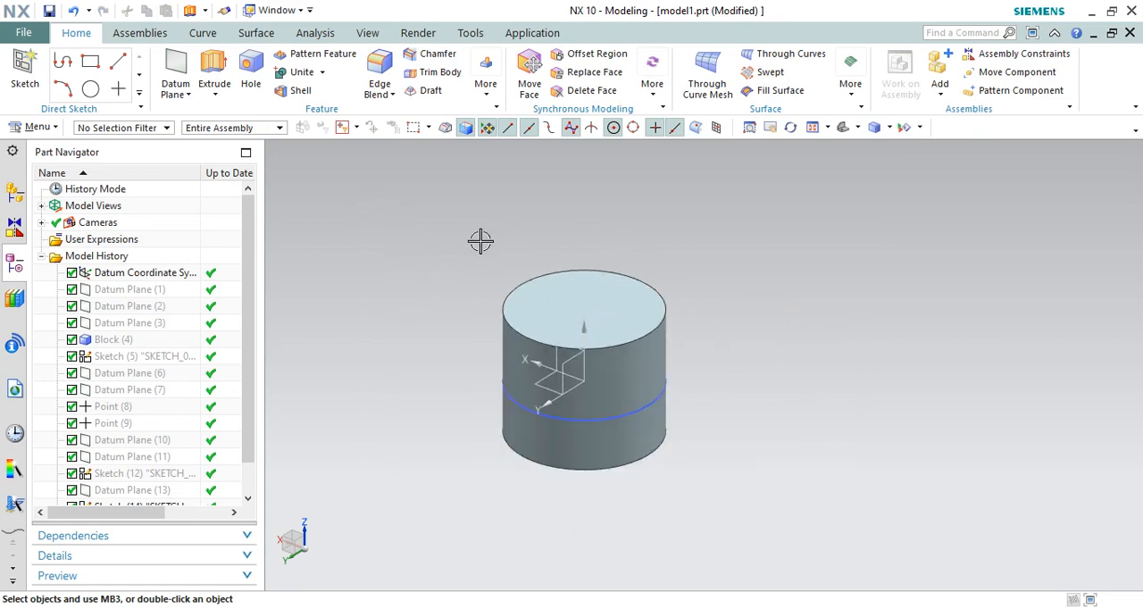
pyautogui.click(90, 61)
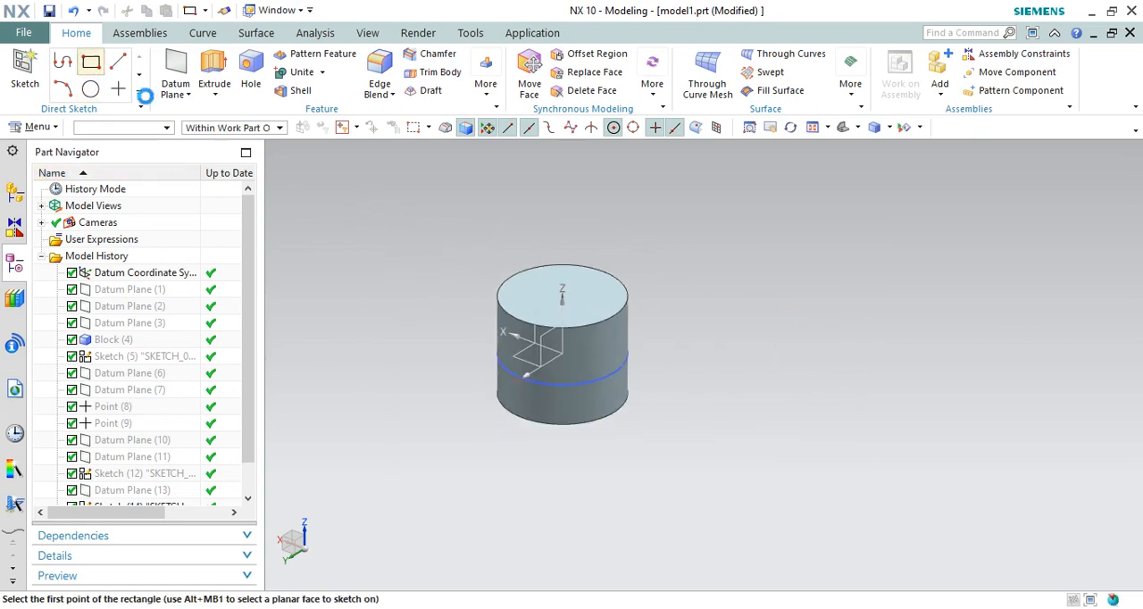
pyautogui.click(761, 384)
pyautogui.click(933, 373)
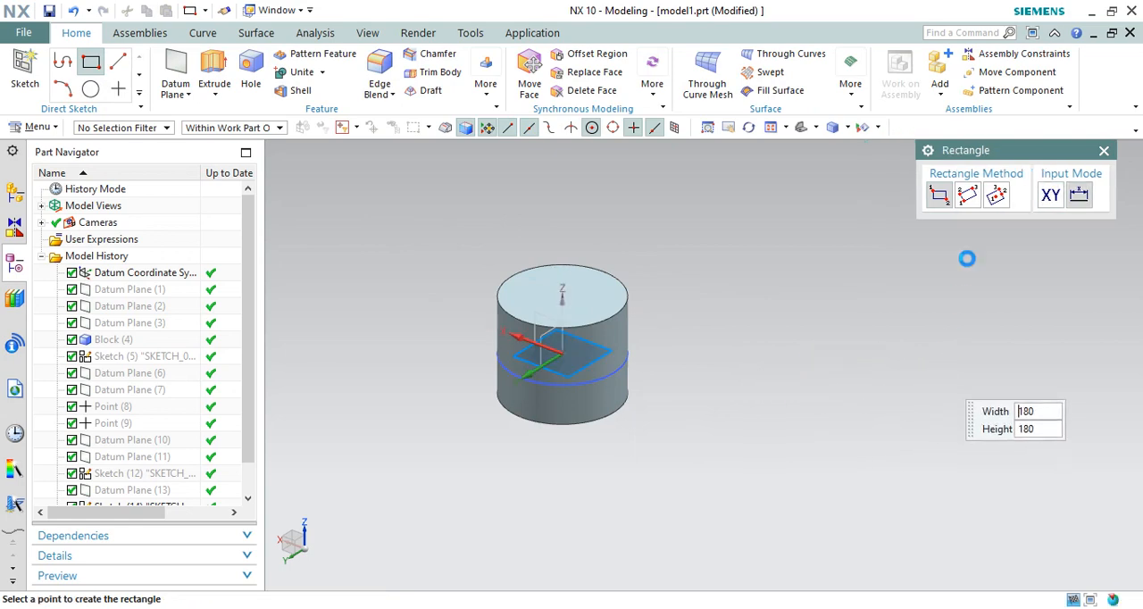
pyautogui.press('Escape')
pyautogui.click(60, 74)
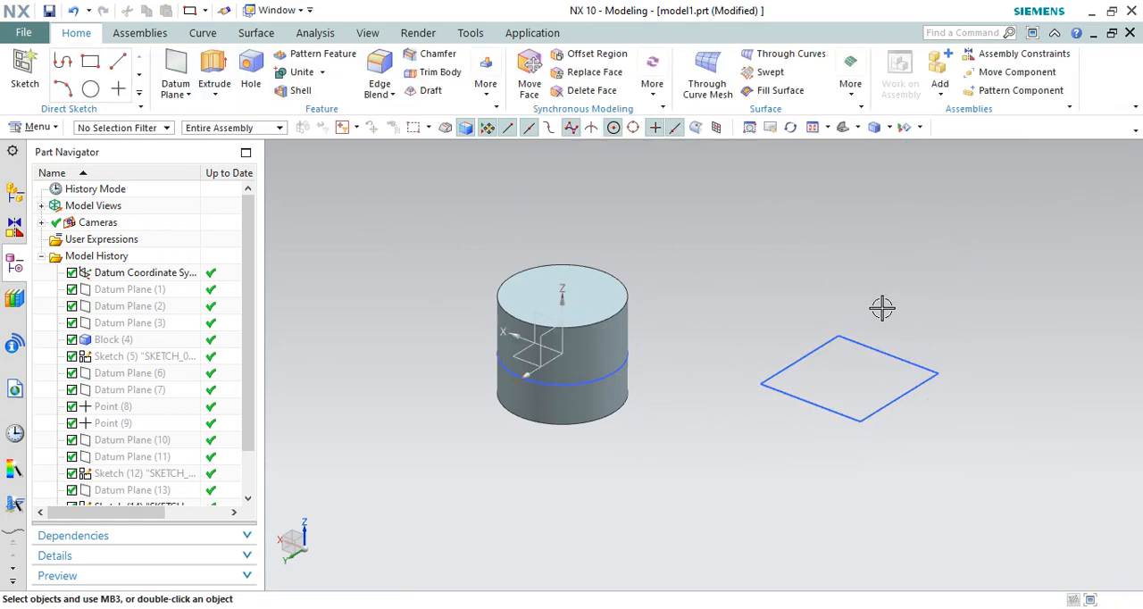
# Step: Extrude the rectangle along Z from -64 mm to 93 mm as a solid block
pyautogui.click(823, 349)
pyautogui.press('x')
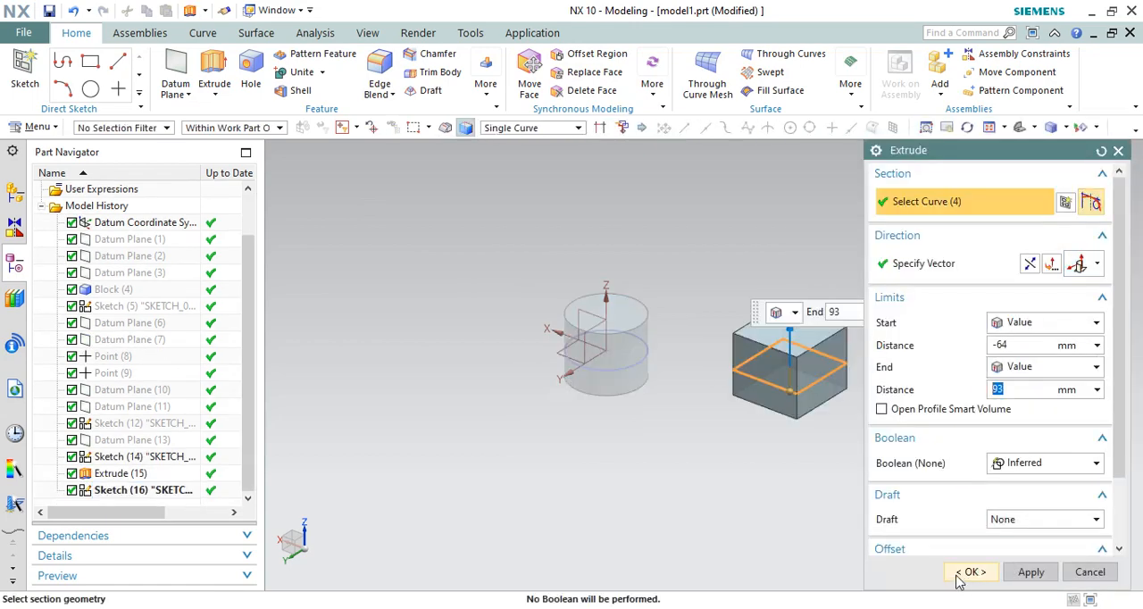
pyautogui.click(962, 575)
# Step: Round one vertical edge of the new block with a circular, G1 (Tangent) Edge Blend
pyautogui.scroll(3, 860, 377)
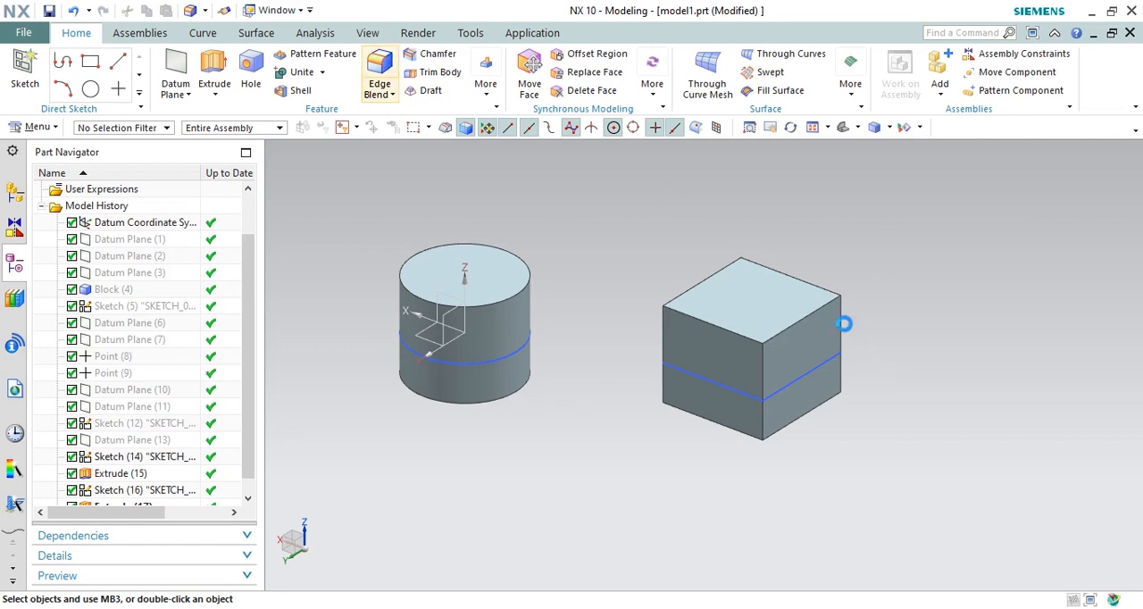
pyautogui.click(840, 323)
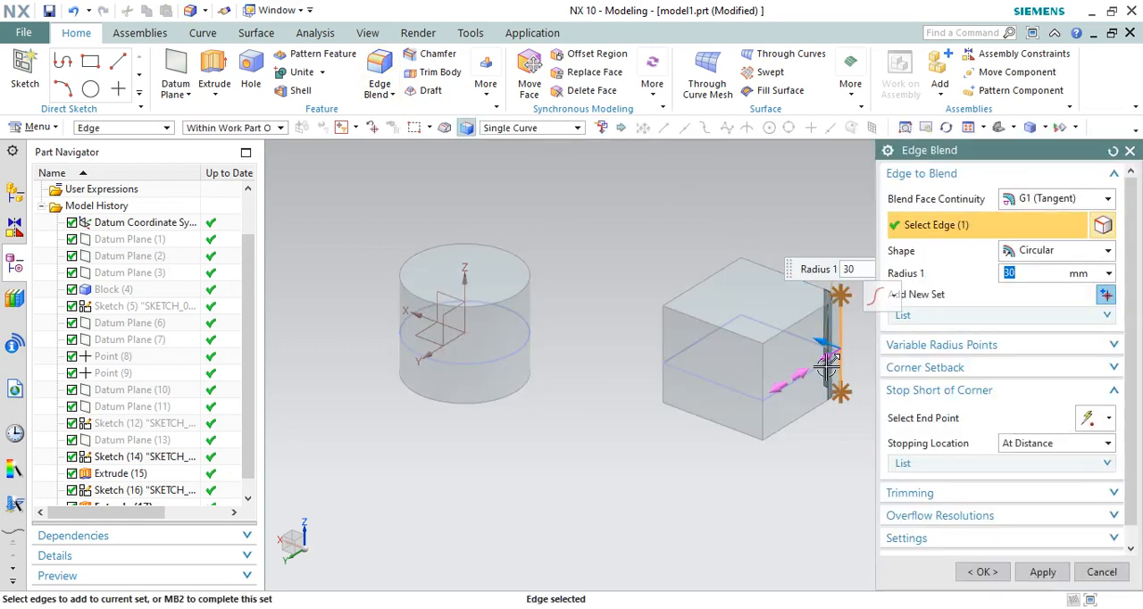
pyautogui.click(982, 571)
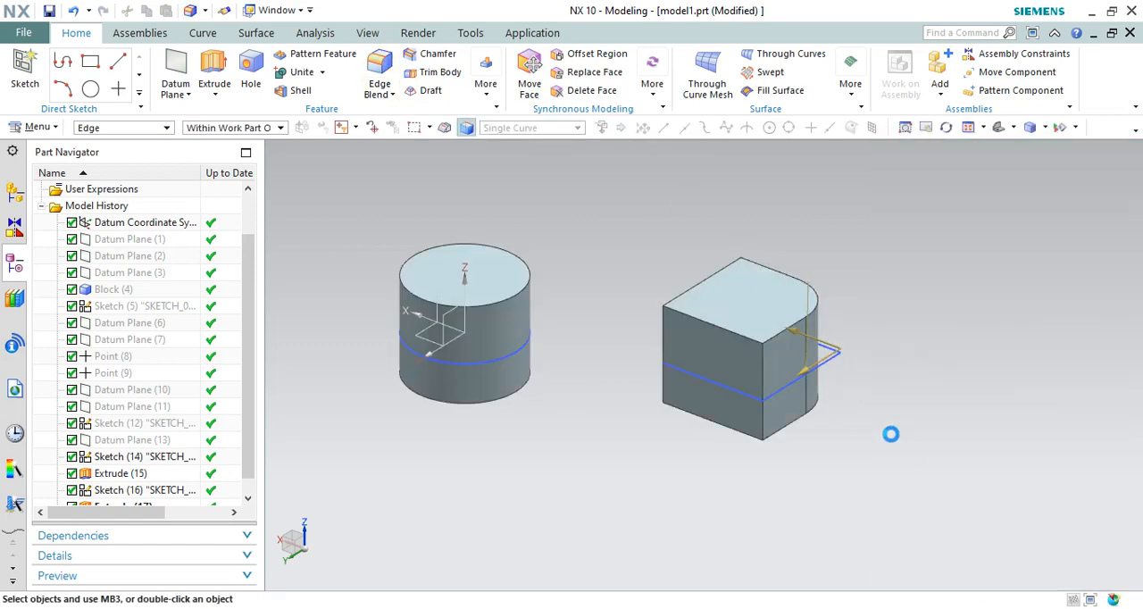
# Step: Hide the rectangle sketch on the block and the circle sketch on the cylinder
pyautogui.click(829, 358)
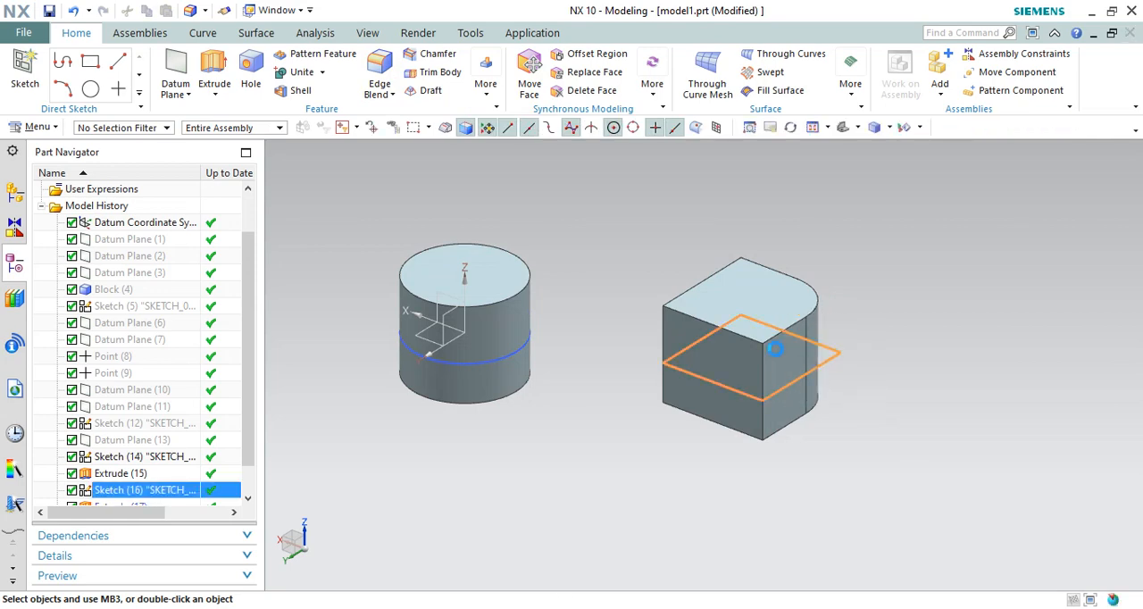
pyautogui.press('Escape')
pyautogui.scroll(2, 633, 272)
pyautogui.click(492, 366)
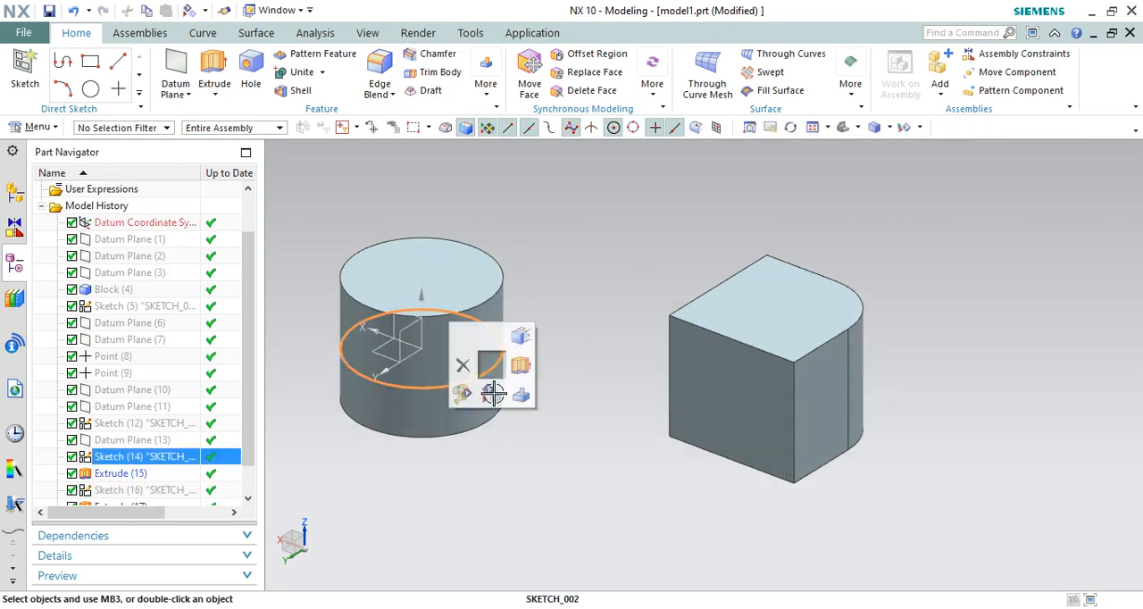
pyautogui.press('Escape')
# Step: Start a datum plane of type Tangent, subtype Tangent, and pick the cylinder's side face as its reference
pyautogui.scroll(-2, 500, 321)
pyautogui.click(177, 78)
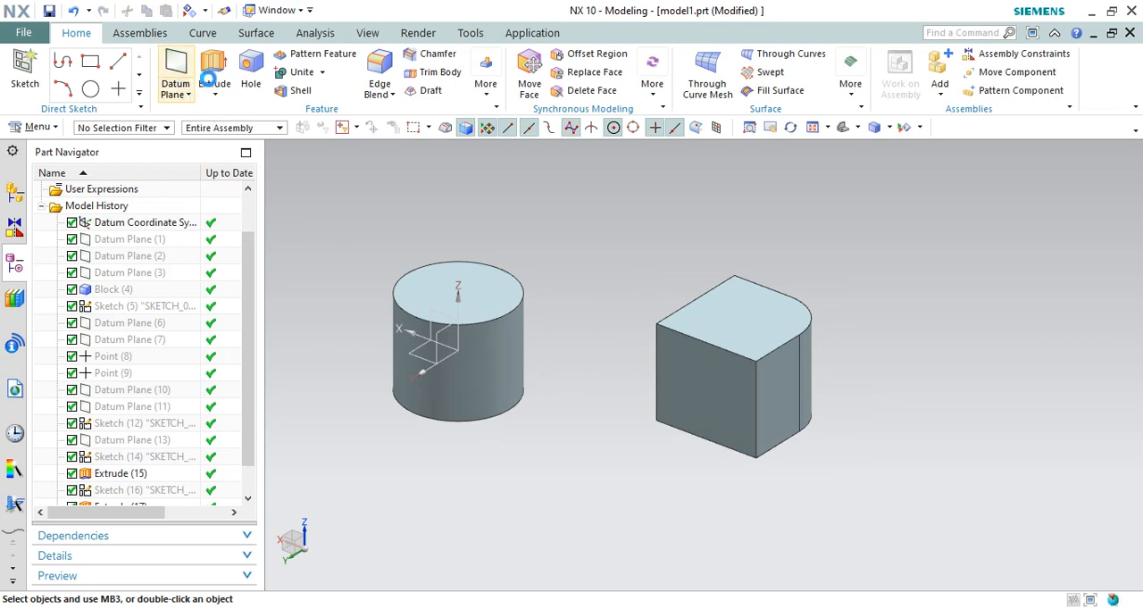
pyautogui.scroll(-2, 801, 253)
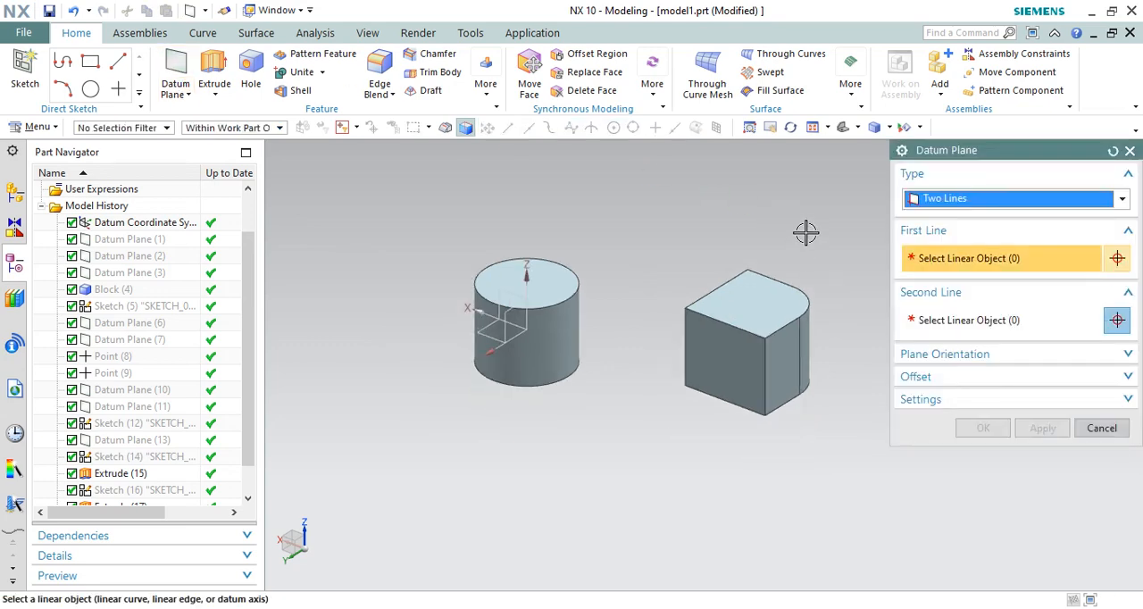
pyautogui.click(983, 204)
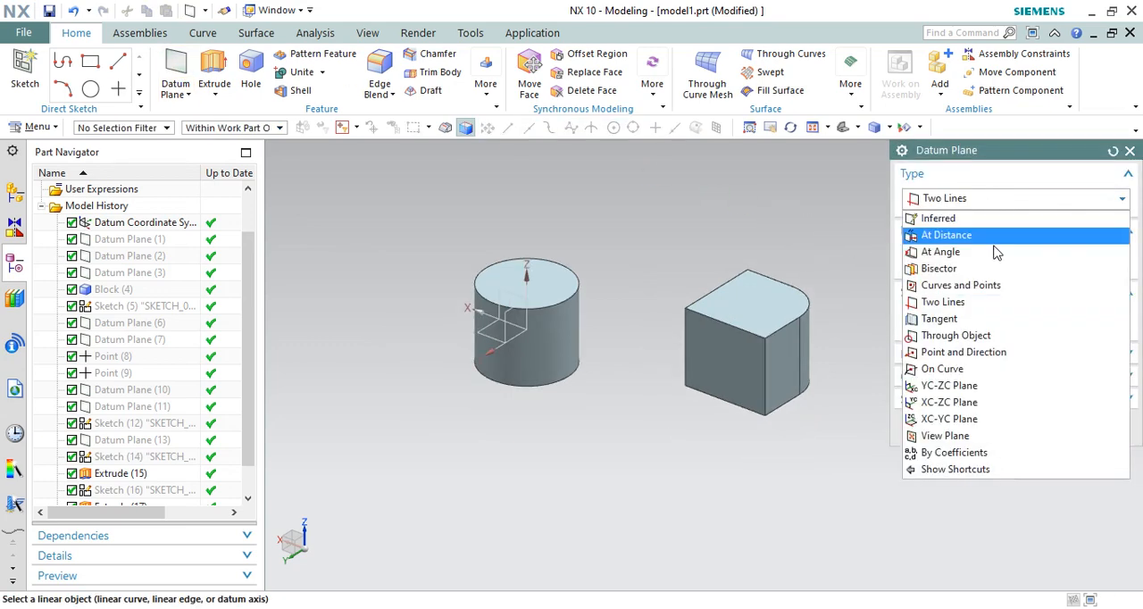
pyautogui.click(942, 319)
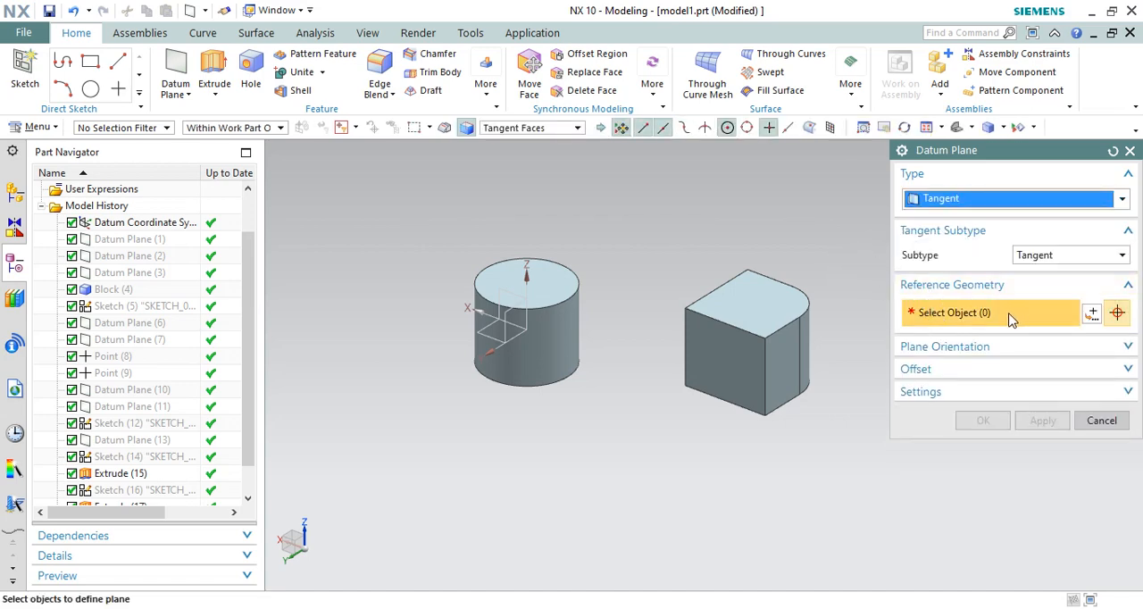
pyautogui.scroll(2, 576, 323)
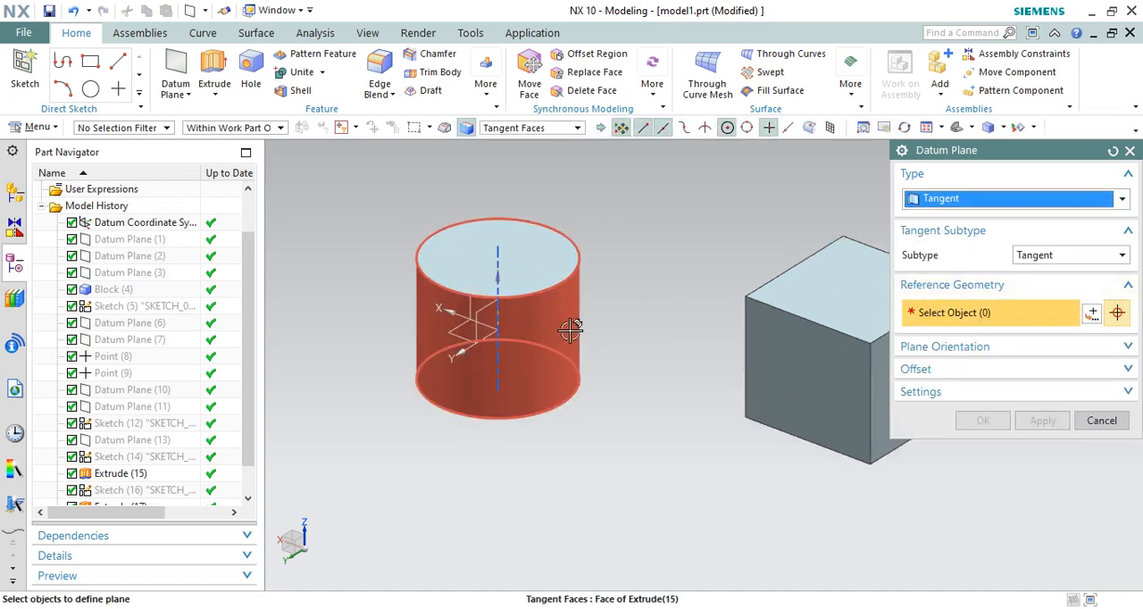
pyautogui.scroll(-2, 579, 321)
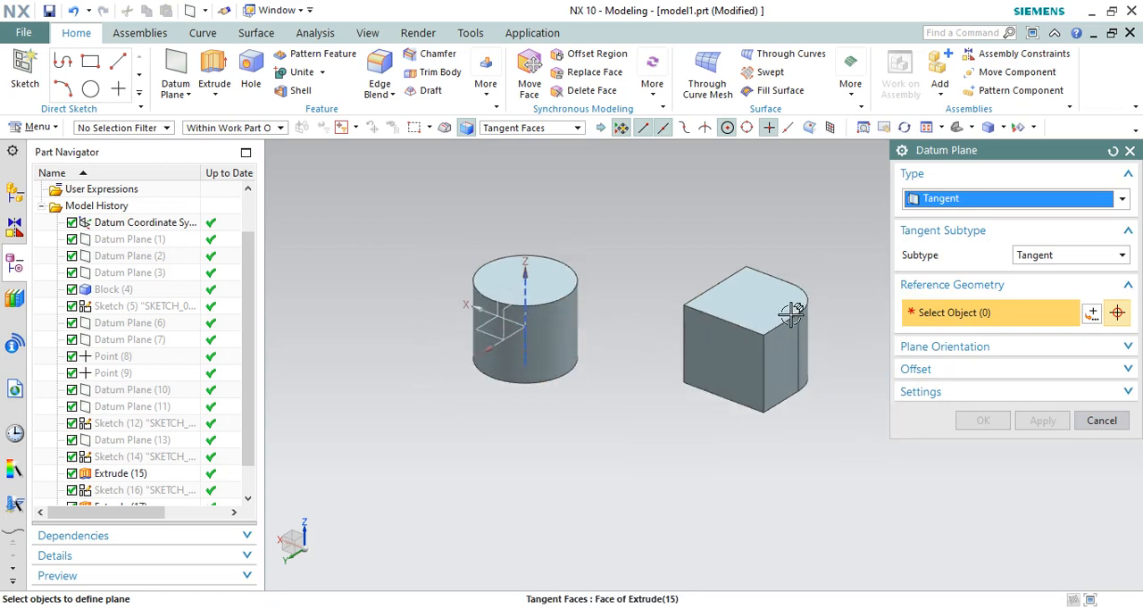
pyautogui.scroll(1, 794, 317)
pyautogui.scroll(-1, 796, 337)
pyautogui.scroll(1, 784, 351)
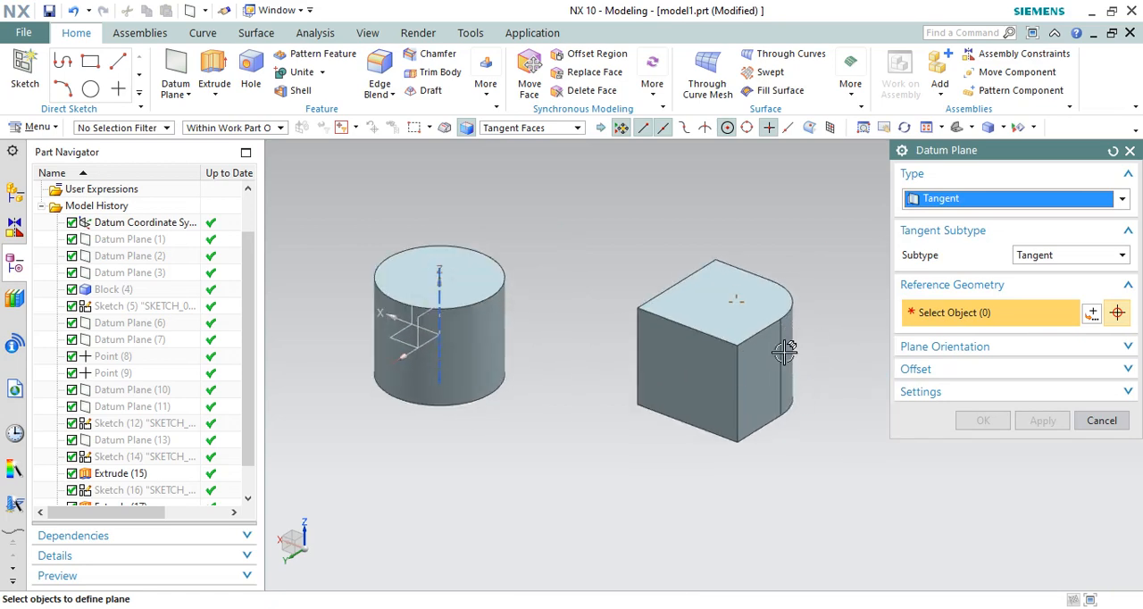
pyautogui.click(474, 322)
# Step: Resize the tangent plane to about 161.6 mm long by 194.7 mm high and create it on the cylinder
pyautogui.scroll(-1, 694, 273)
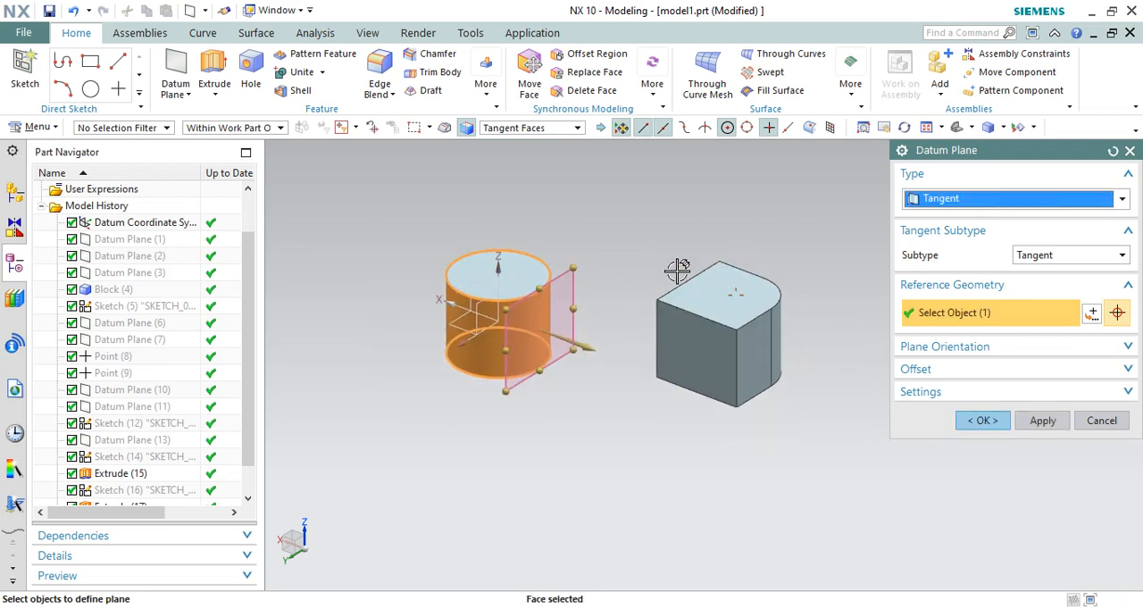
pyautogui.scroll(3, 546, 301)
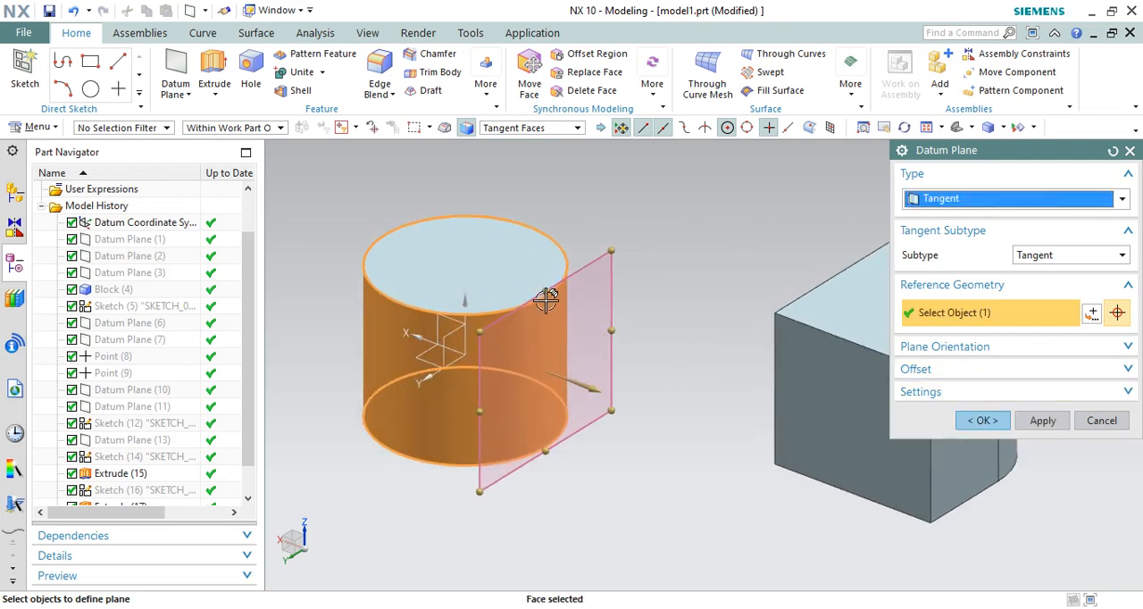
pyautogui.click(547, 295)
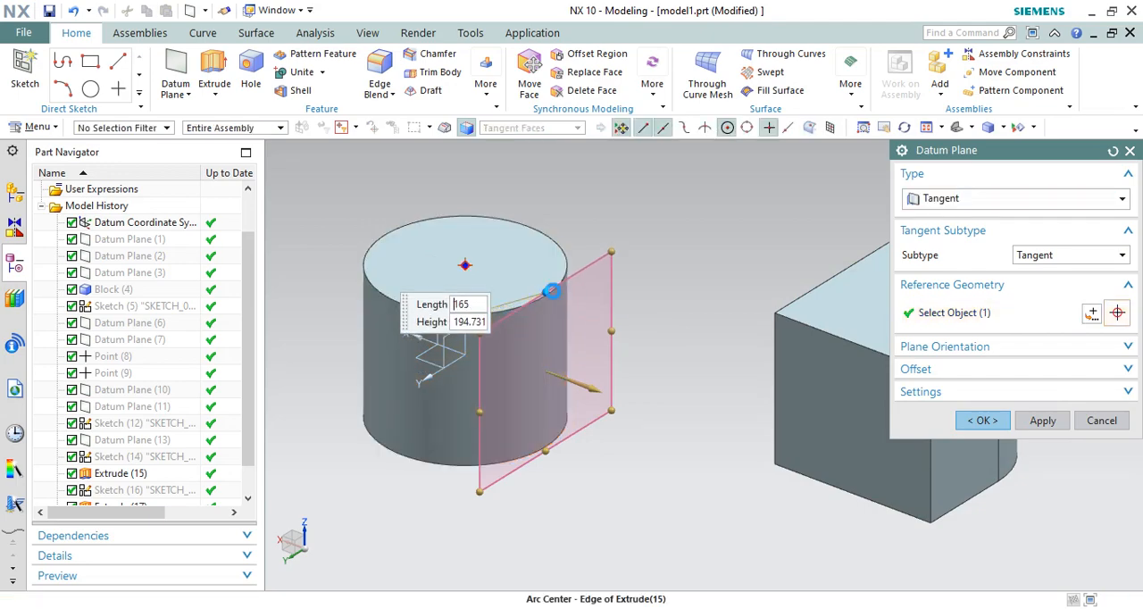
pyautogui.moveTo(552, 291); pyautogui.dragTo(548, 295)
pyautogui.moveTo(596, 362); pyautogui.dragTo(596, 385, button='middle')
pyautogui.press('F8')
pyautogui.scroll(-2, 592, 320)
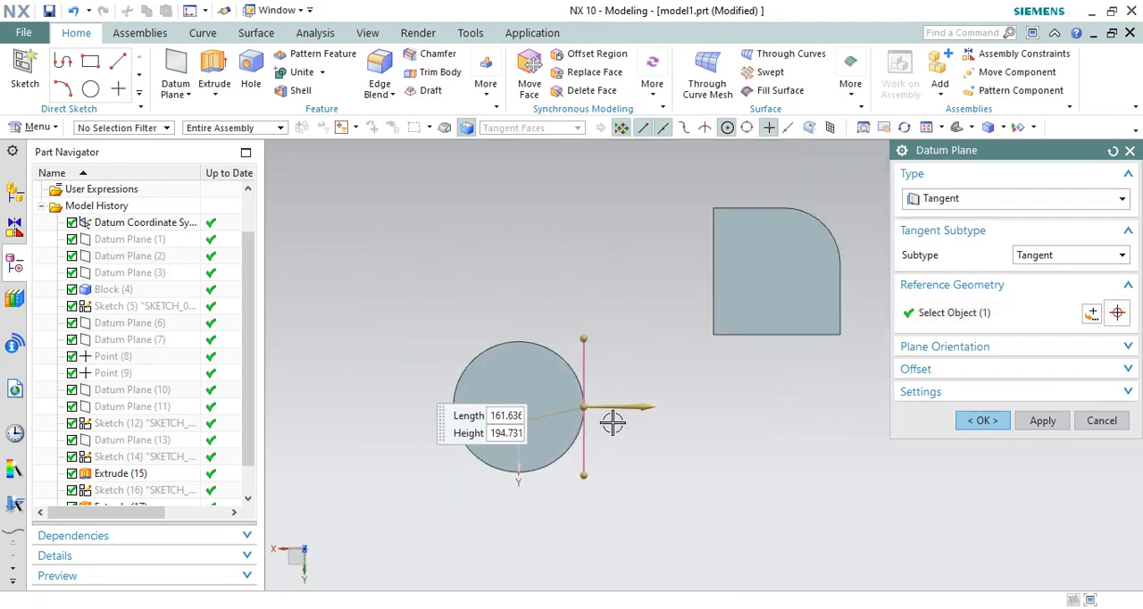
pyautogui.scroll(2, 581, 416)
pyautogui.scroll(2, 537, 411)
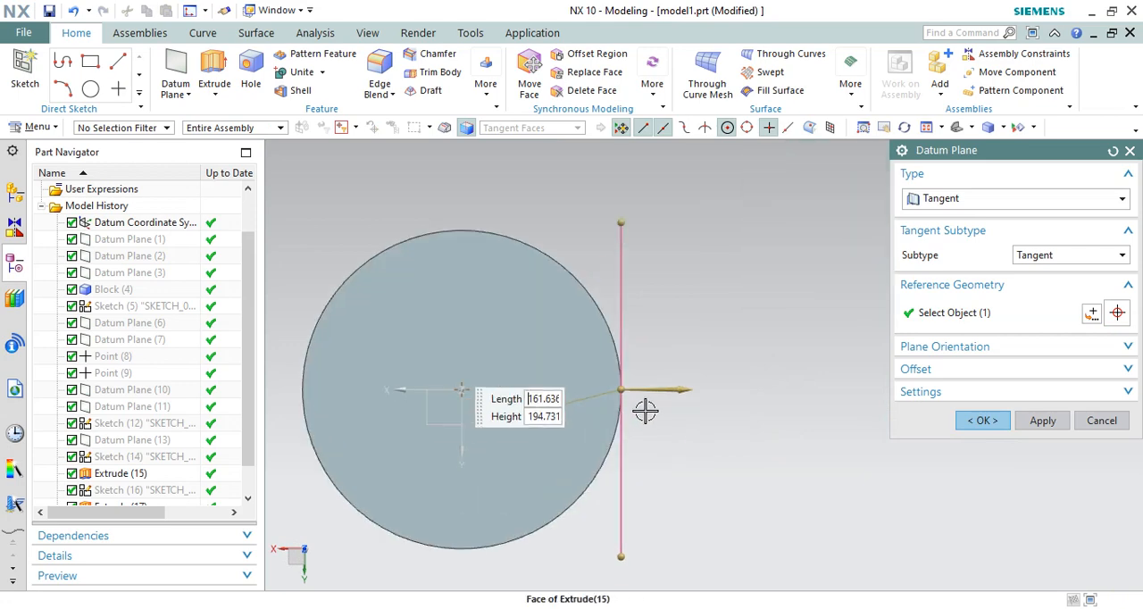
pyautogui.scroll(-2, 835, 353)
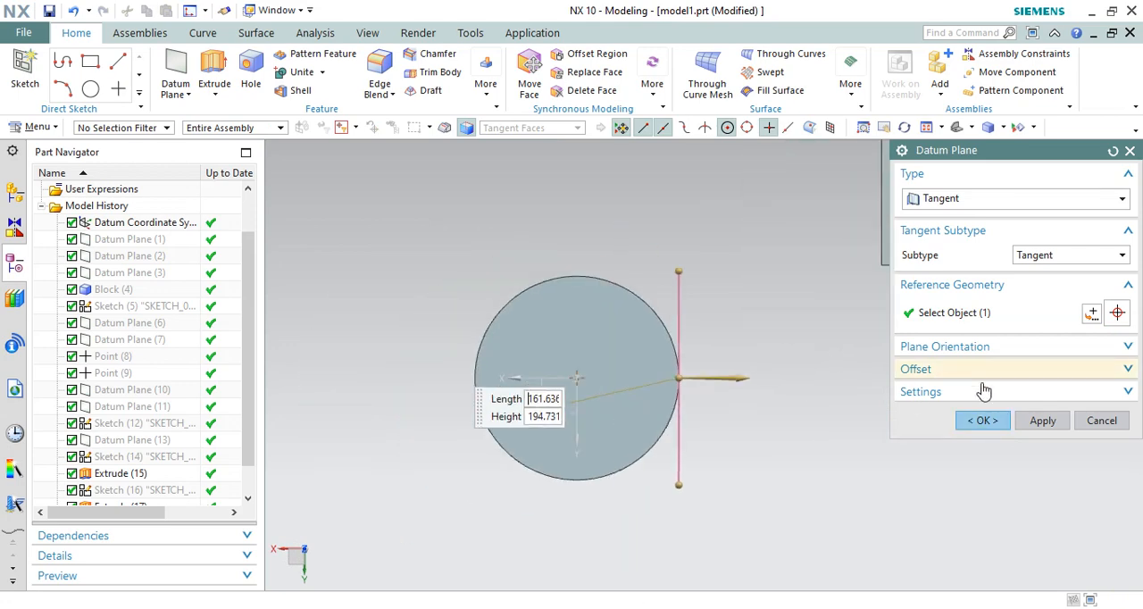
pyautogui.click(1042, 421)
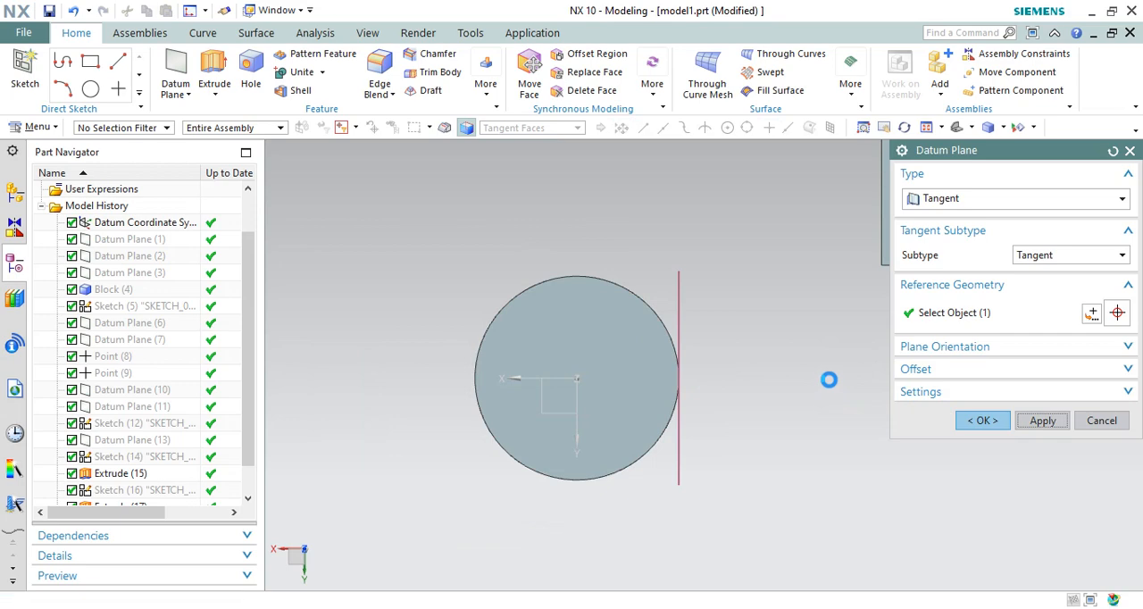
pyautogui.moveTo(827, 381); pyautogui.dragTo(651, 322, button='middle')
pyautogui.scroll(2, 764, 337)
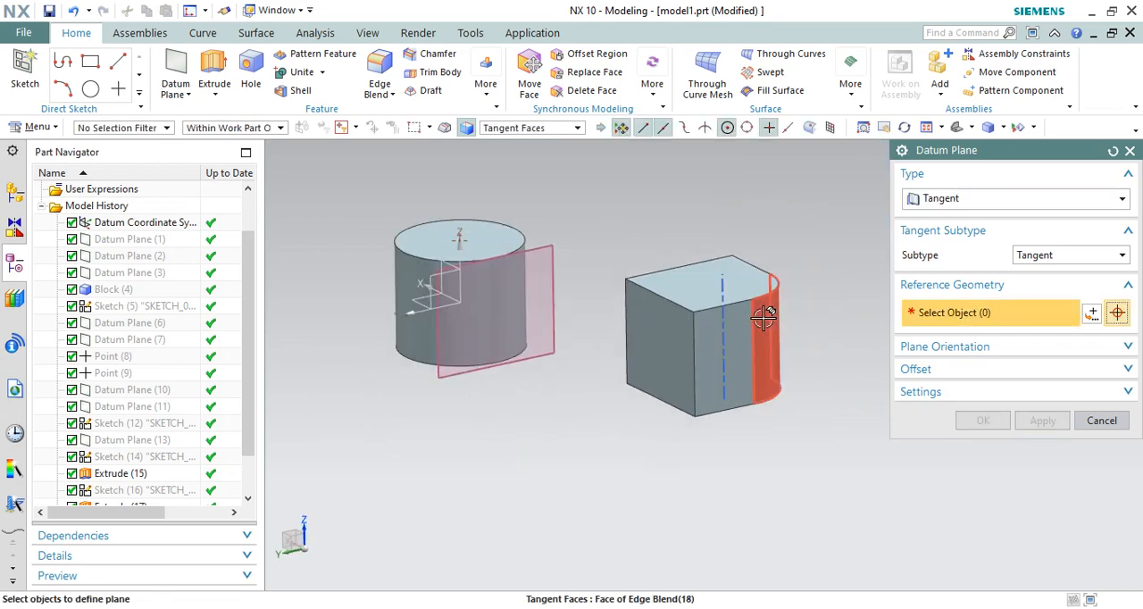
pyautogui.click(765, 323)
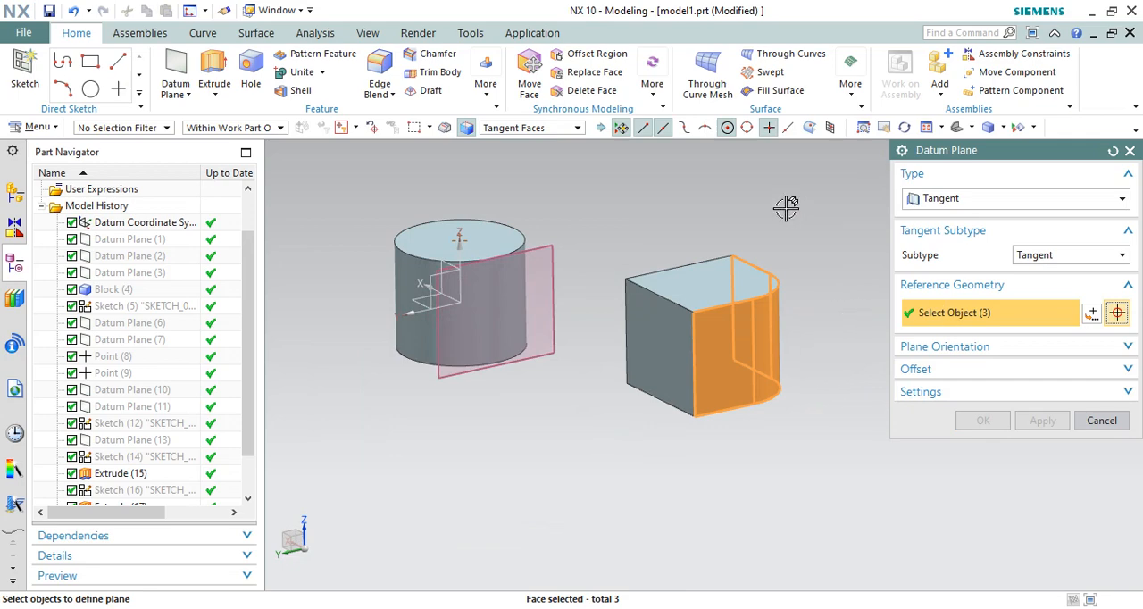
pyautogui.rightClick(785, 208)
pyautogui.click(711, 222)
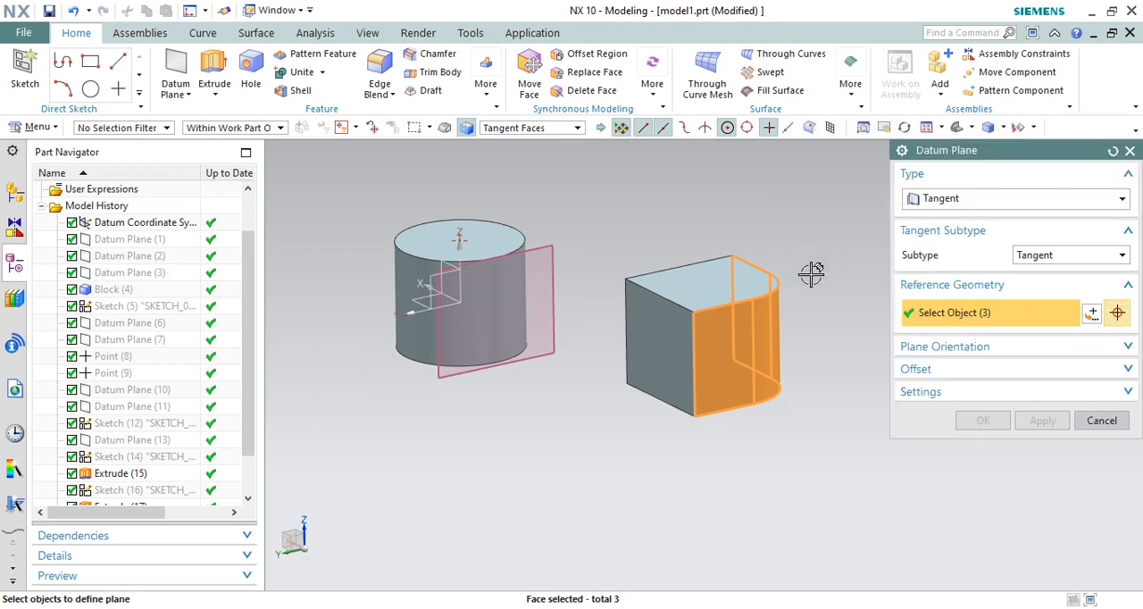
pyautogui.scroll(2, 811, 274)
pyautogui.scroll(-2, 745, 285)
pyautogui.moveTo(784, 305); pyautogui.dragTo(778, 327, button='middle')
# Step: Reset the datum plane definition to Inferred, limit selection to Face, and pick the block's rounded corner face
pyautogui.click(1112, 153)
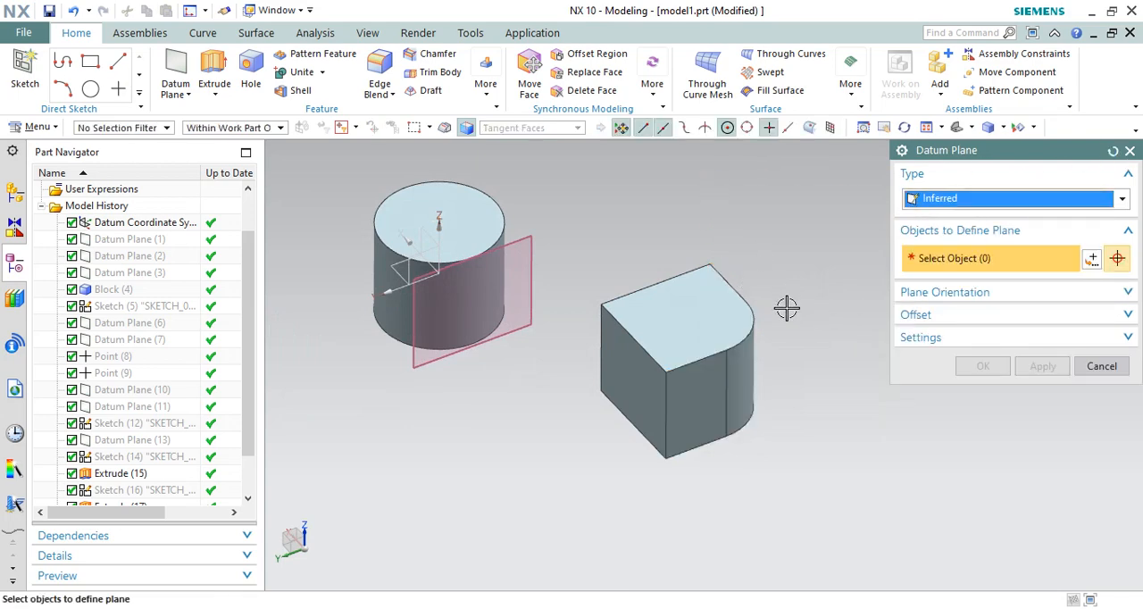
pyautogui.moveTo(785, 308); pyautogui.dragTo(764, 287, button='middle')
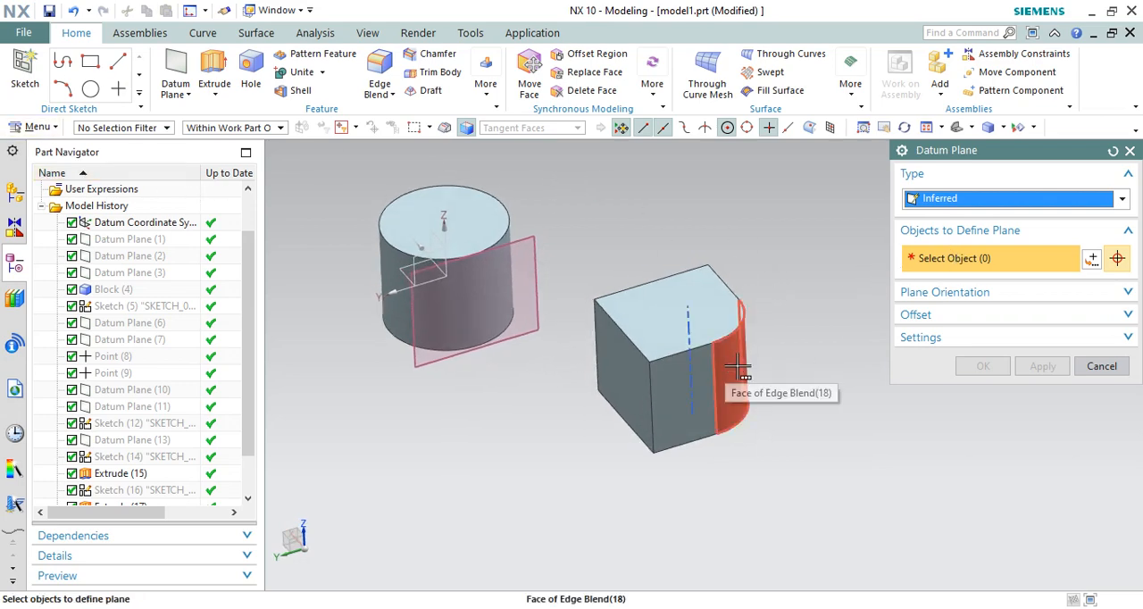
pyautogui.click(149, 128)
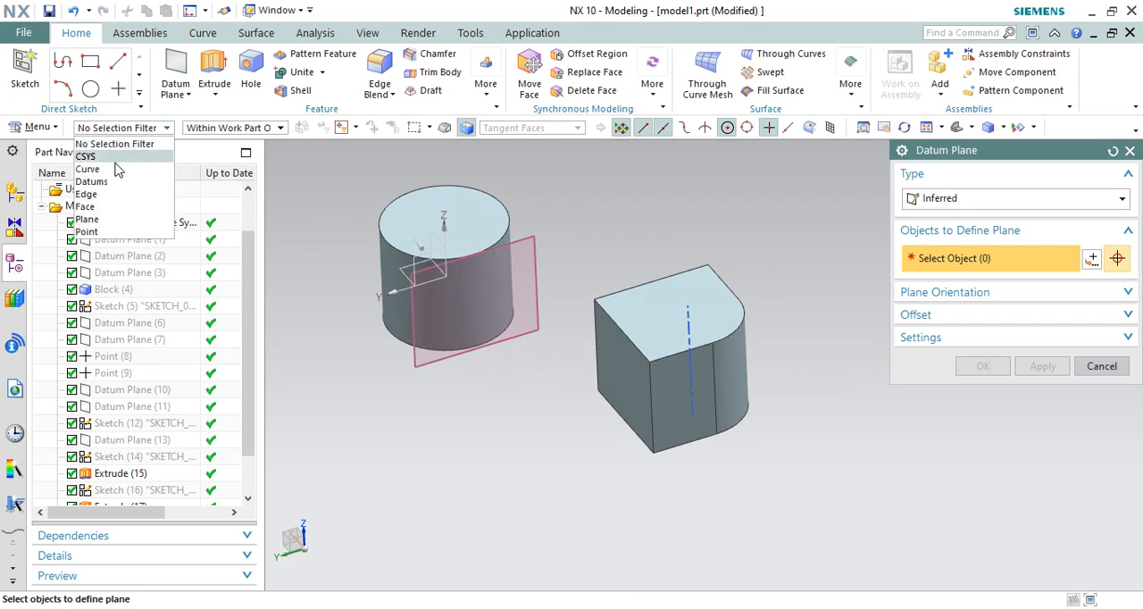
pyautogui.click(100, 206)
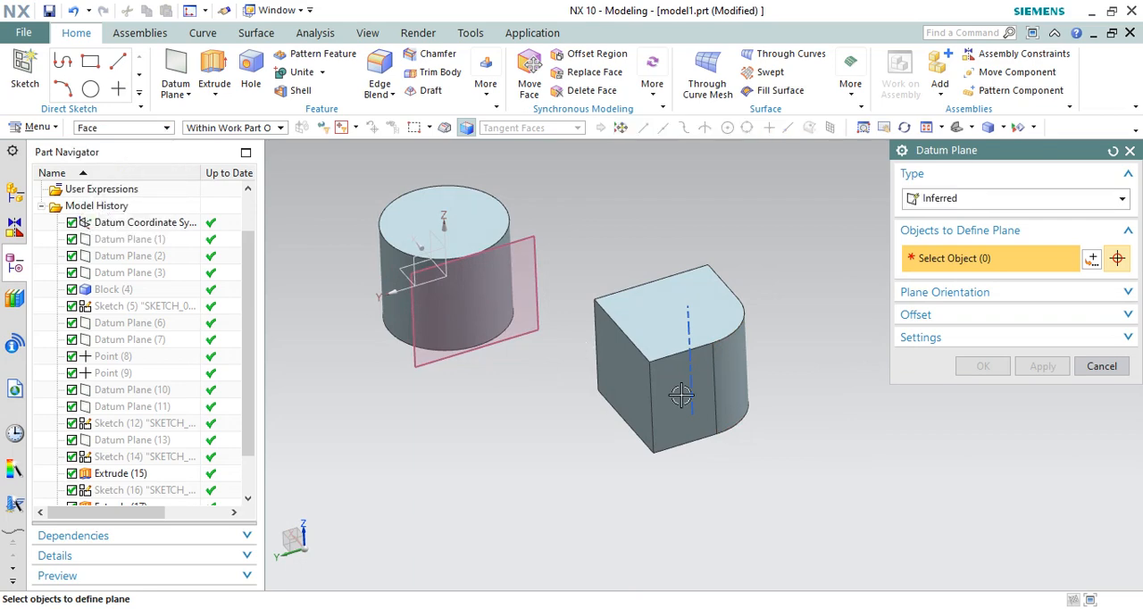
pyautogui.click(747, 368)
pyautogui.scroll(1, 755, 373)
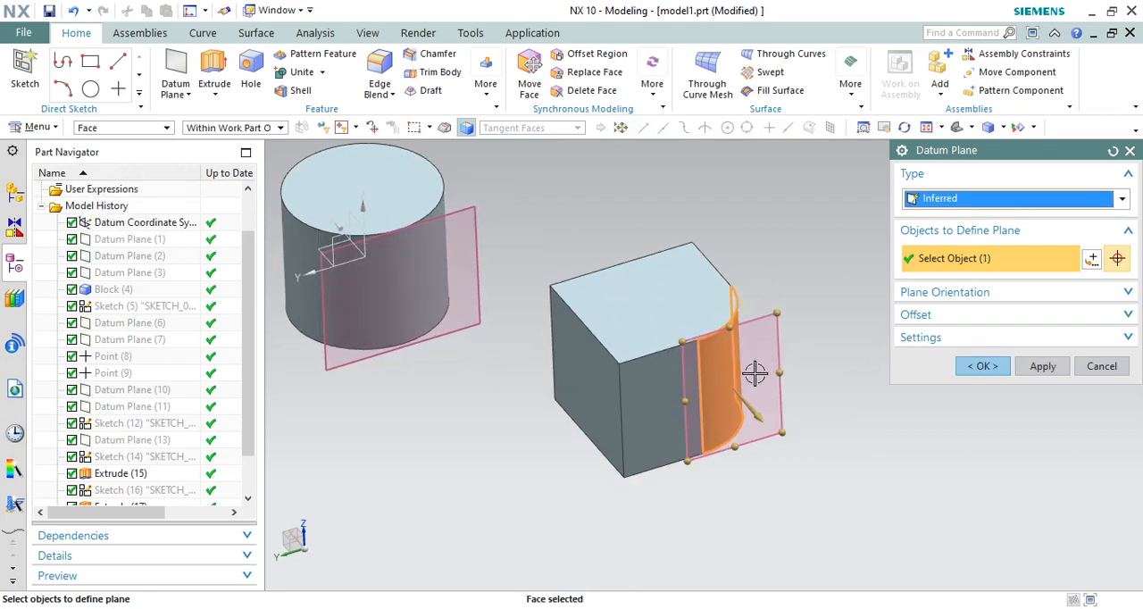
# Step: Show the datum plane's orientation, offset and associativity settings, and try reversing the plane's direction on the rounded corner
pyautogui.moveTo(754, 373); pyautogui.dragTo(755, 398, button='middle')
pyautogui.scroll(-3, 683, 372)
pyautogui.press('F8')
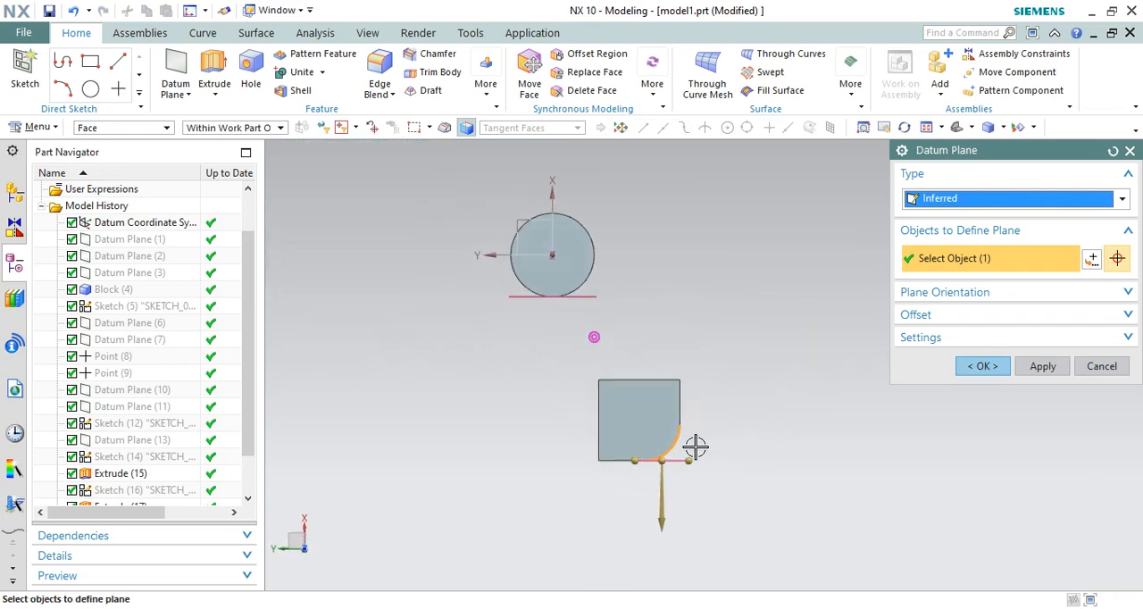
pyautogui.click(1129, 316)
pyautogui.click(1127, 293)
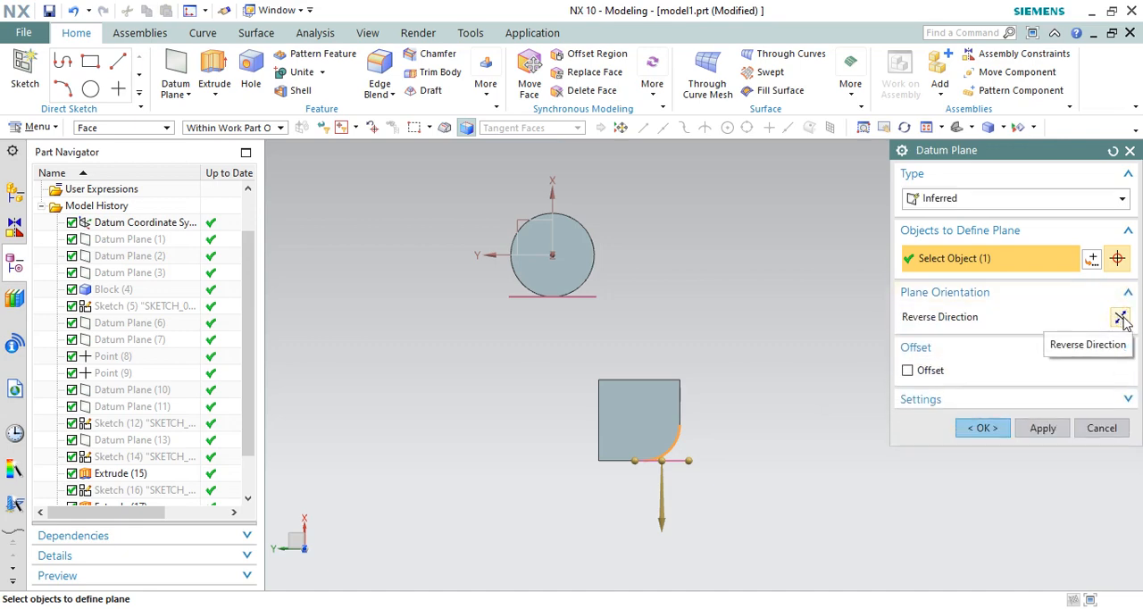
pyautogui.click(1121, 317)
pyautogui.click(1121, 319)
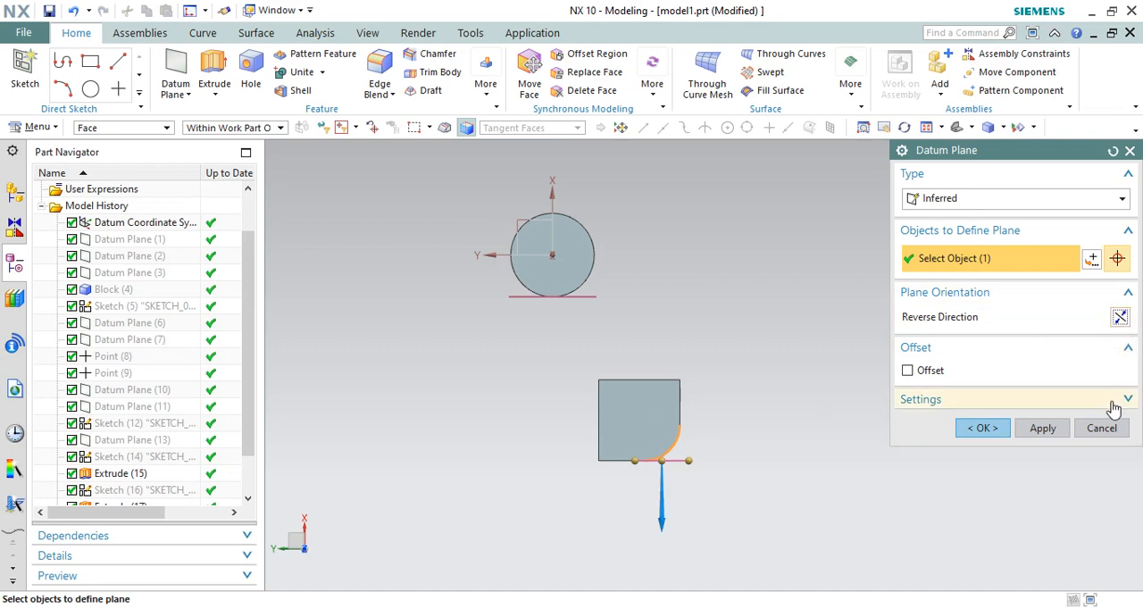
pyautogui.click(1131, 398)
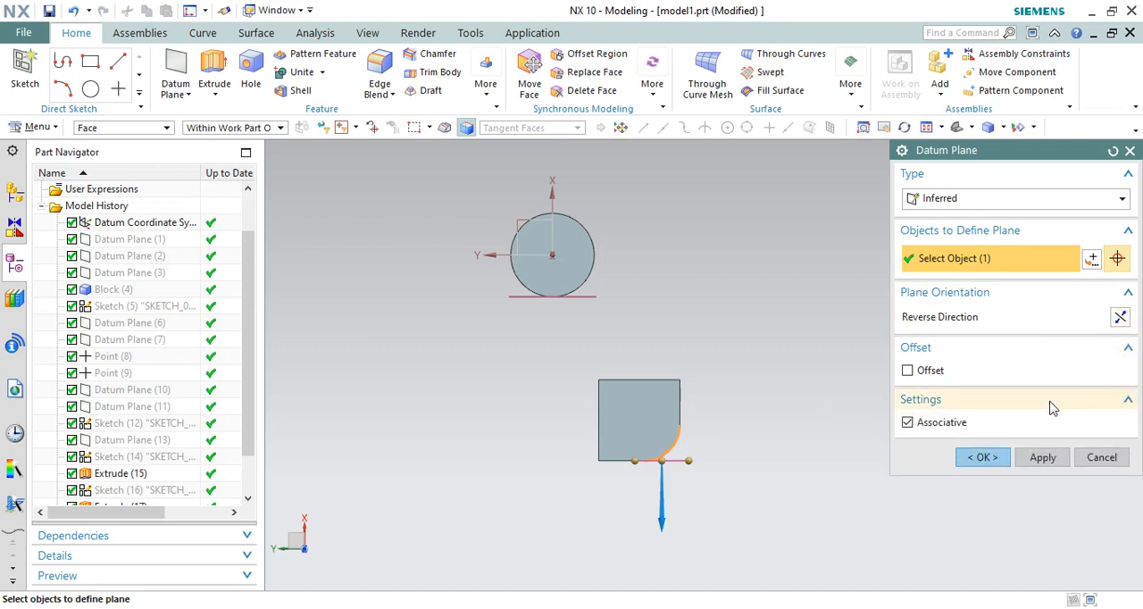
# Step: Specify an inferred point on the upper edge of the block's rounded corner as the plane's second reference, with Point on Curve snapping enabled
pyautogui.moveTo(704, 523); pyautogui.dragTo(689, 437, button='middle')
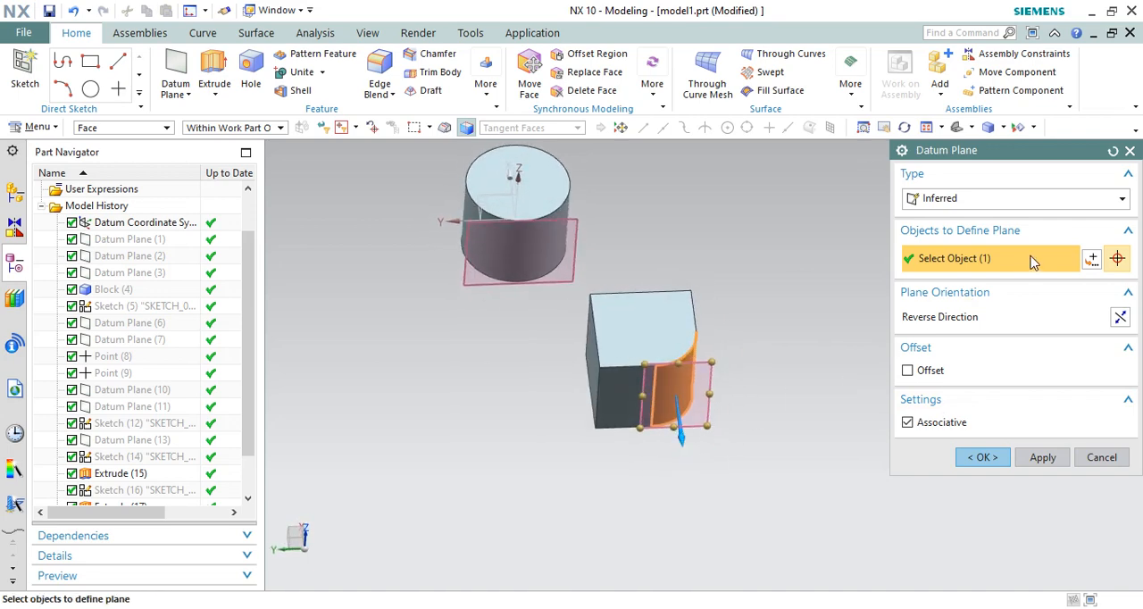
pyautogui.scroll(3, 731, 395)
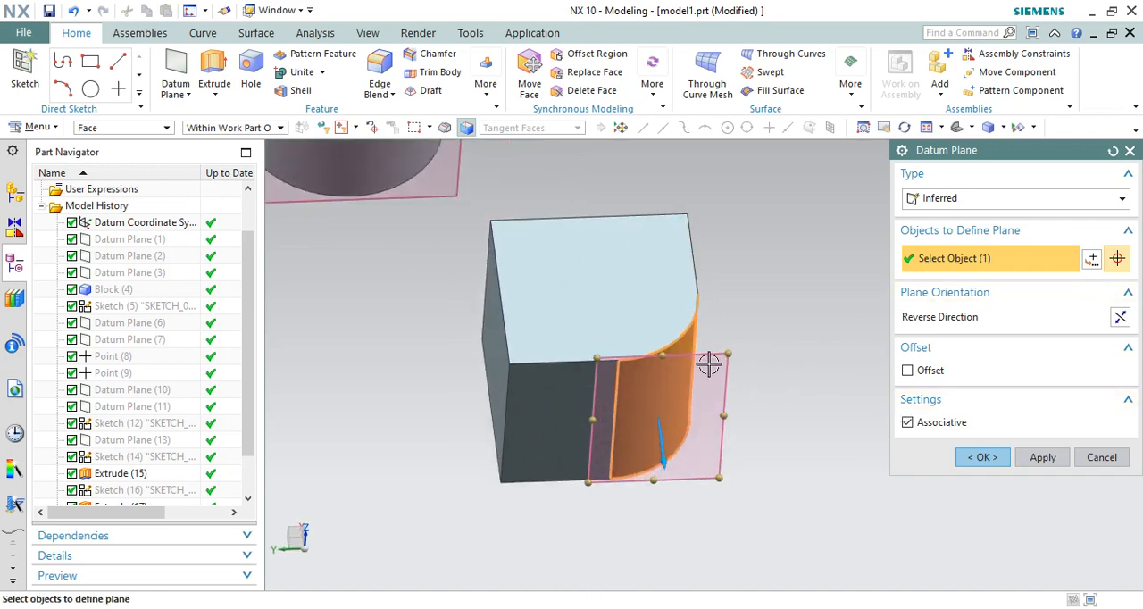
pyautogui.moveTo(711, 357); pyautogui.dragTo(702, 383, button='middle')
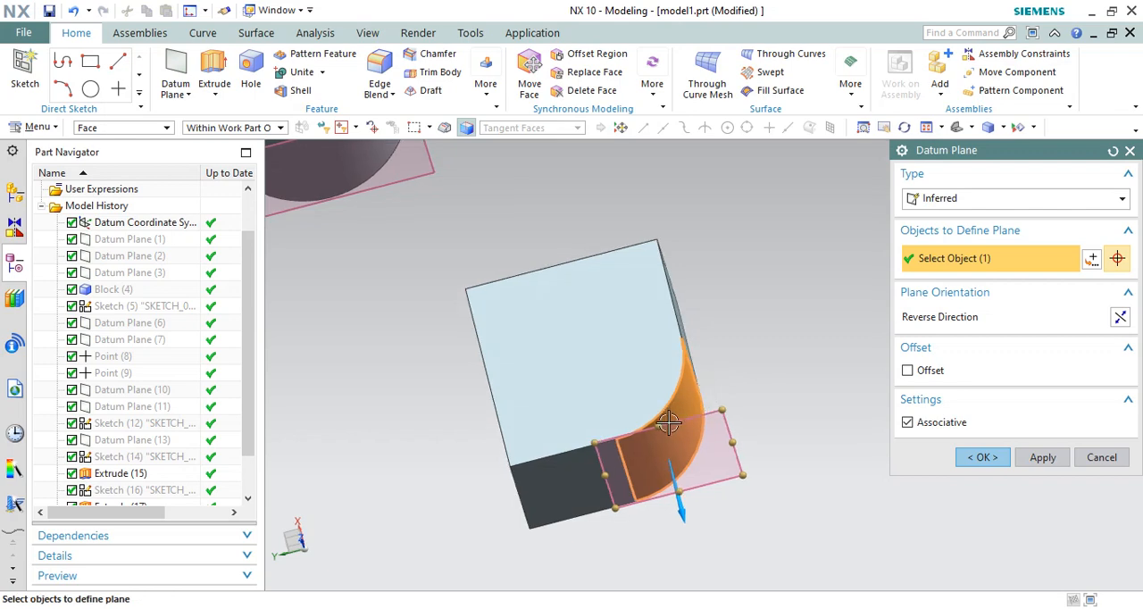
pyautogui.scroll(2, 687, 440)
pyautogui.scroll(-1, 680, 355)
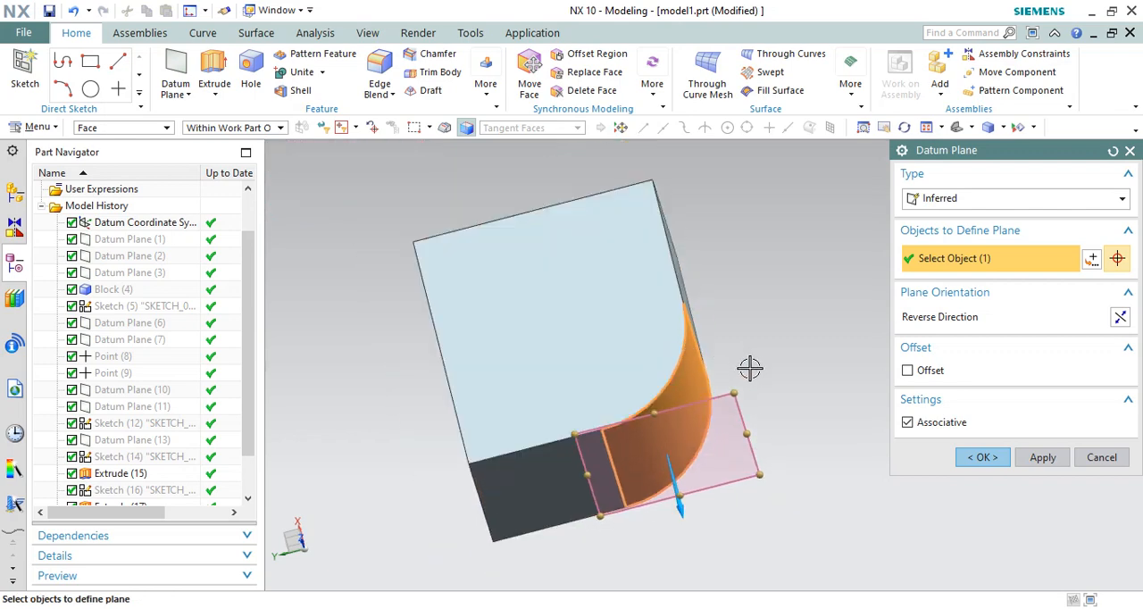
pyautogui.moveTo(754, 378); pyautogui.dragTo(818, 367, button='middle')
pyautogui.click(1092, 258)
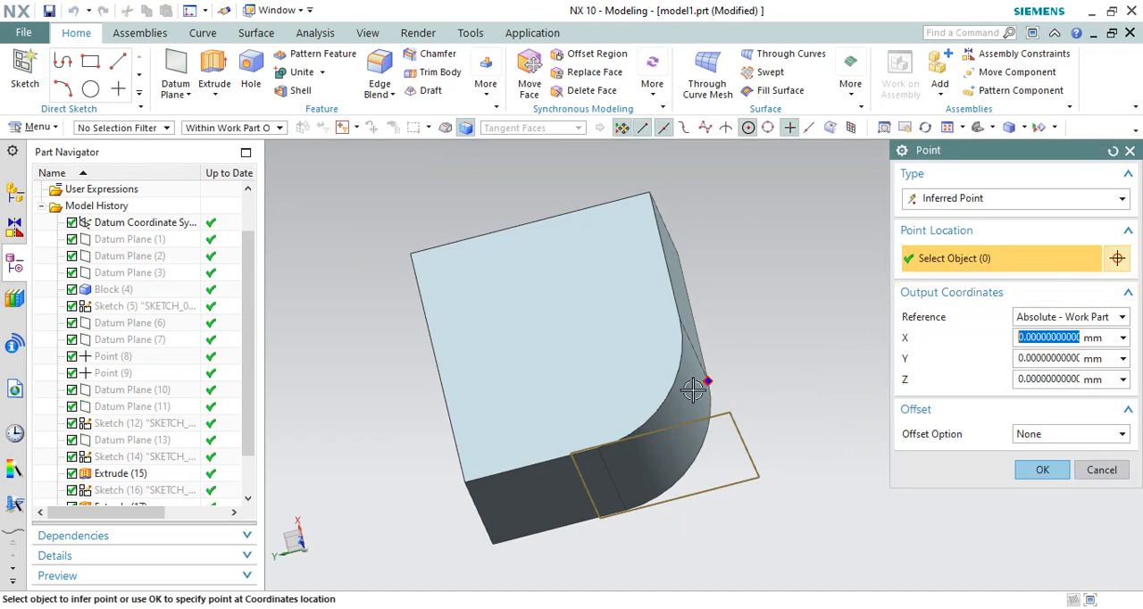
pyautogui.click(1015, 200)
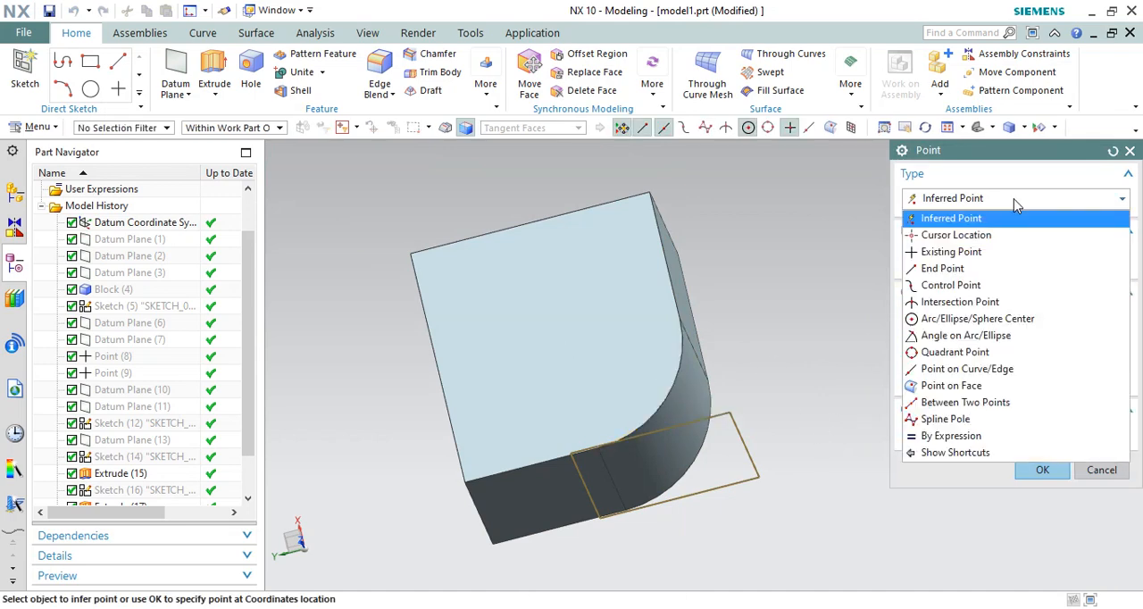
pyautogui.click(943, 221)
pyautogui.click(751, 131)
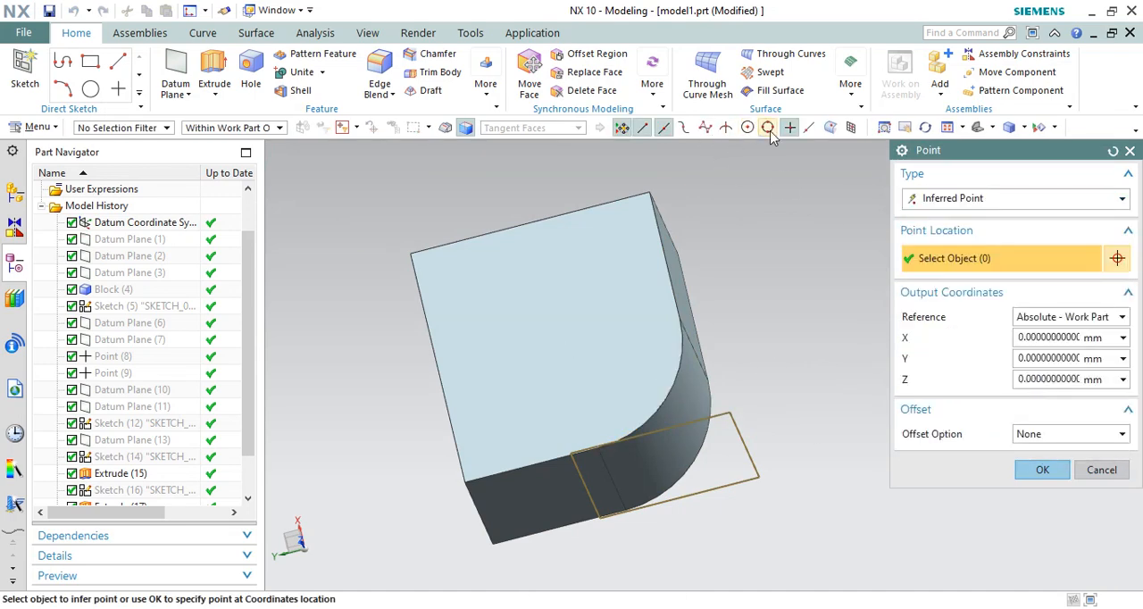
pyautogui.click(673, 384)
pyautogui.click(1042, 470)
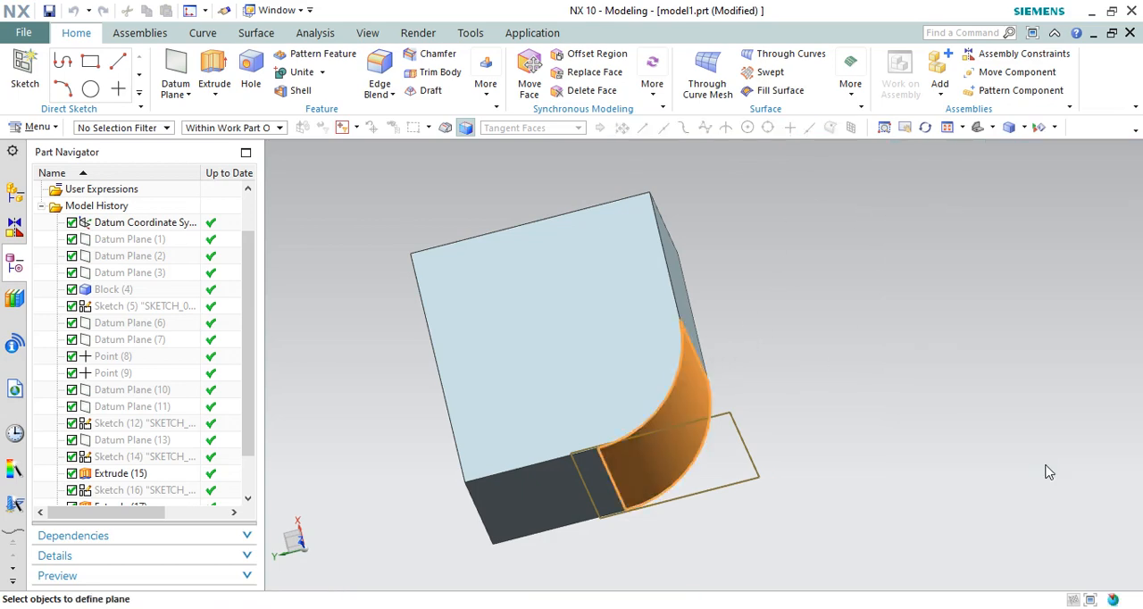
# Step: Create the associative datum plane tangent to the block's rounded corner at the specified edge point
pyautogui.moveTo(788, 348); pyautogui.dragTo(791, 361, button='middle')
pyautogui.scroll(-3, 711, 323)
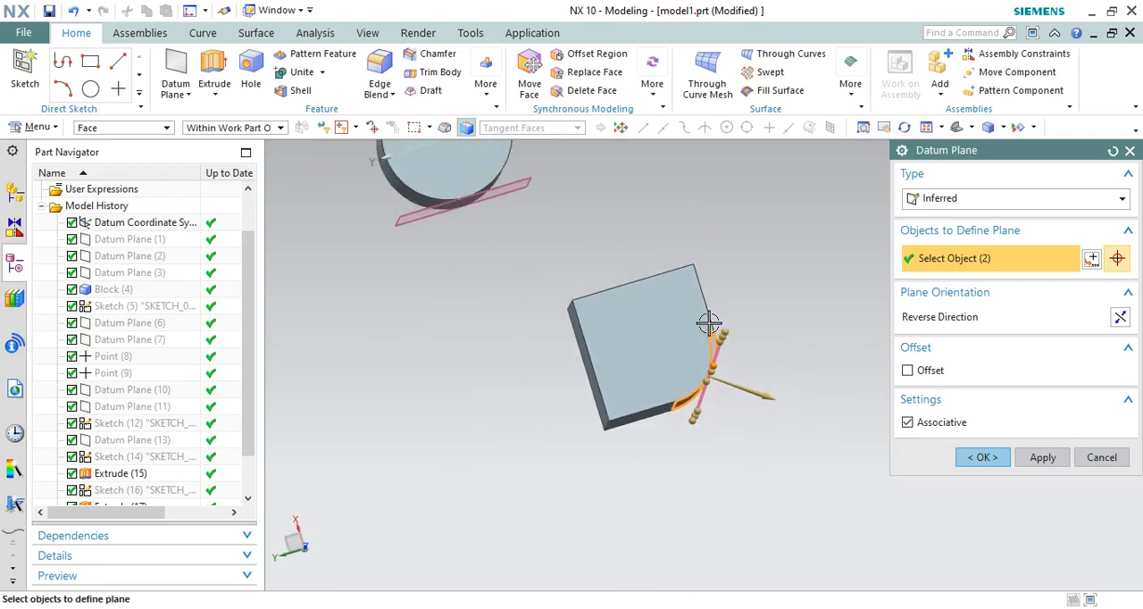
pyautogui.press('F8')
pyautogui.scroll(-2, 710, 462)
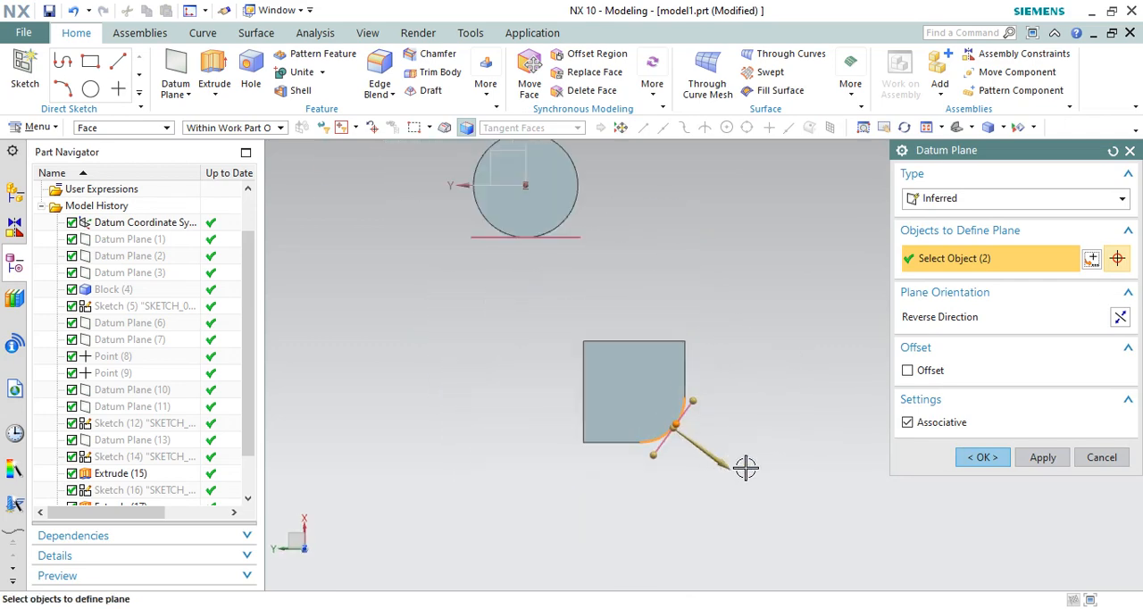
pyautogui.click(1042, 458)
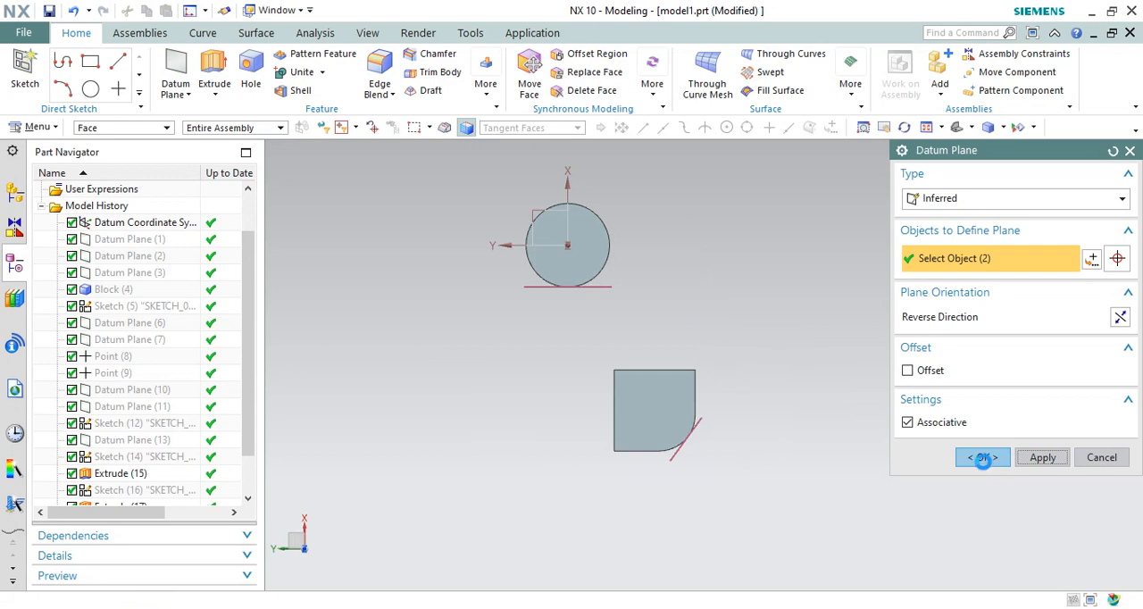
pyautogui.click(1102, 458)
pyautogui.moveTo(756, 380); pyautogui.dragTo(801, 348, button='middle')
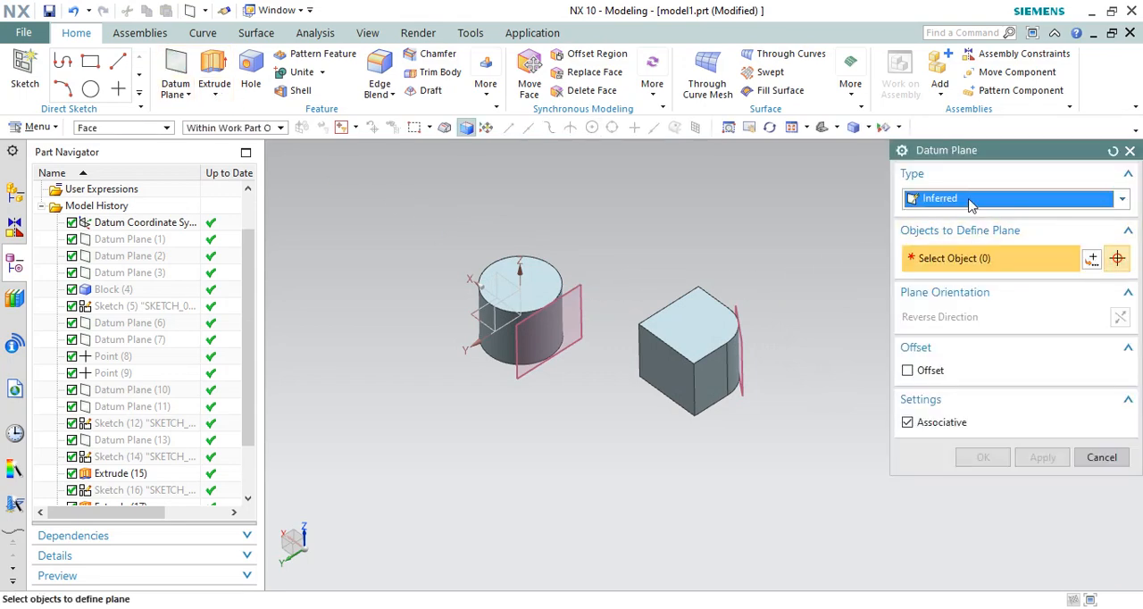
# Step: Review the available datum plane types, trying At Distance and returning to Inferred
pyautogui.click(975, 200)
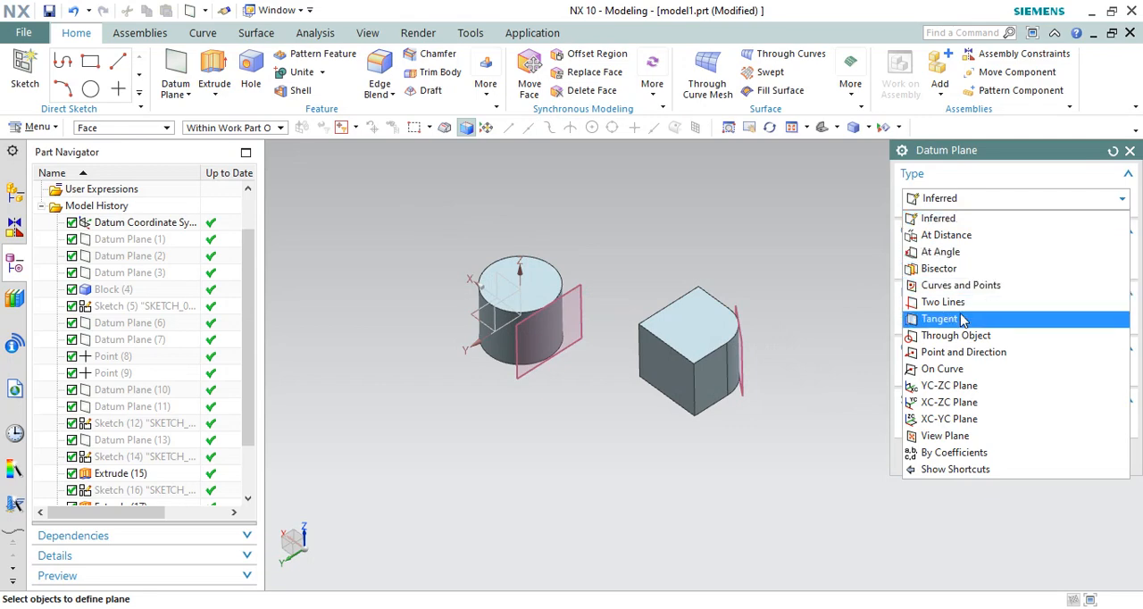
pyautogui.click(941, 220)
pyautogui.scroll(2, 644, 337)
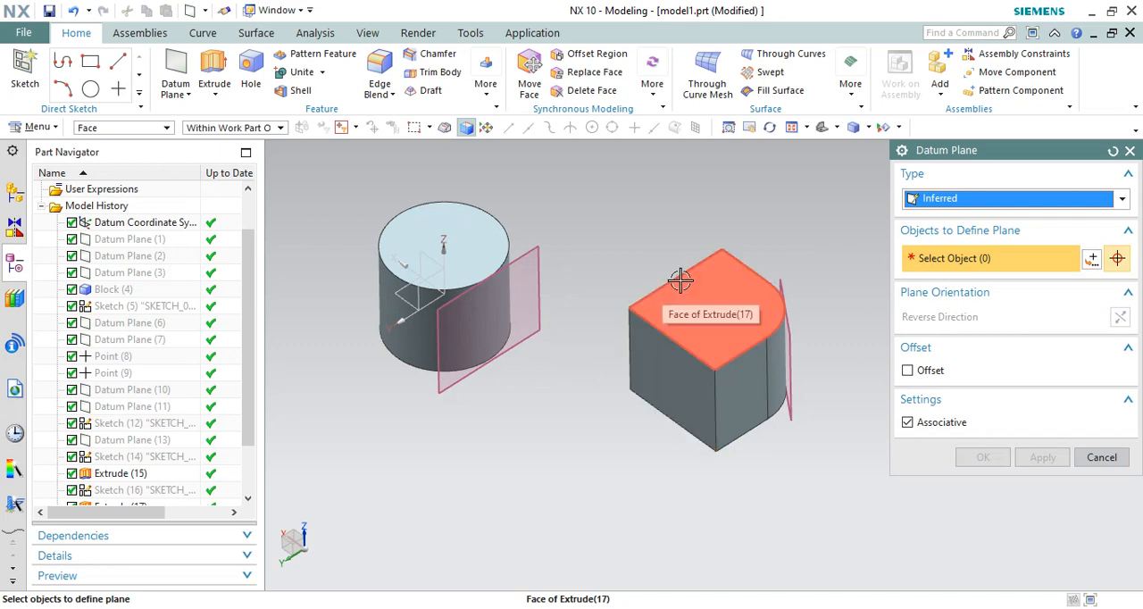
pyautogui.scroll(-1, 771, 331)
pyautogui.click(1014, 200)
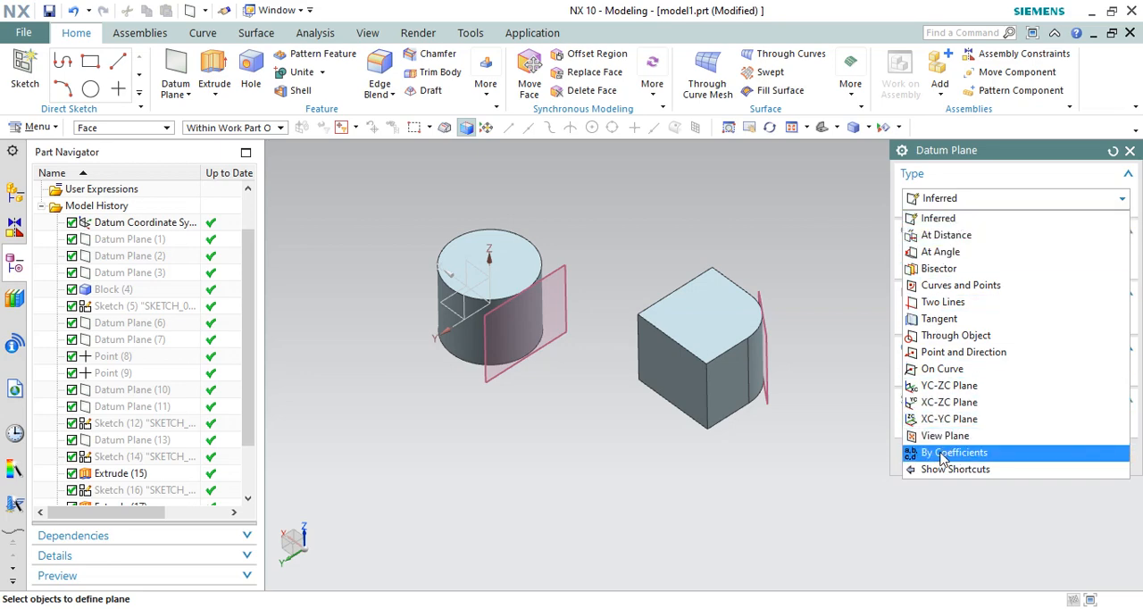
pyautogui.click(981, 203)
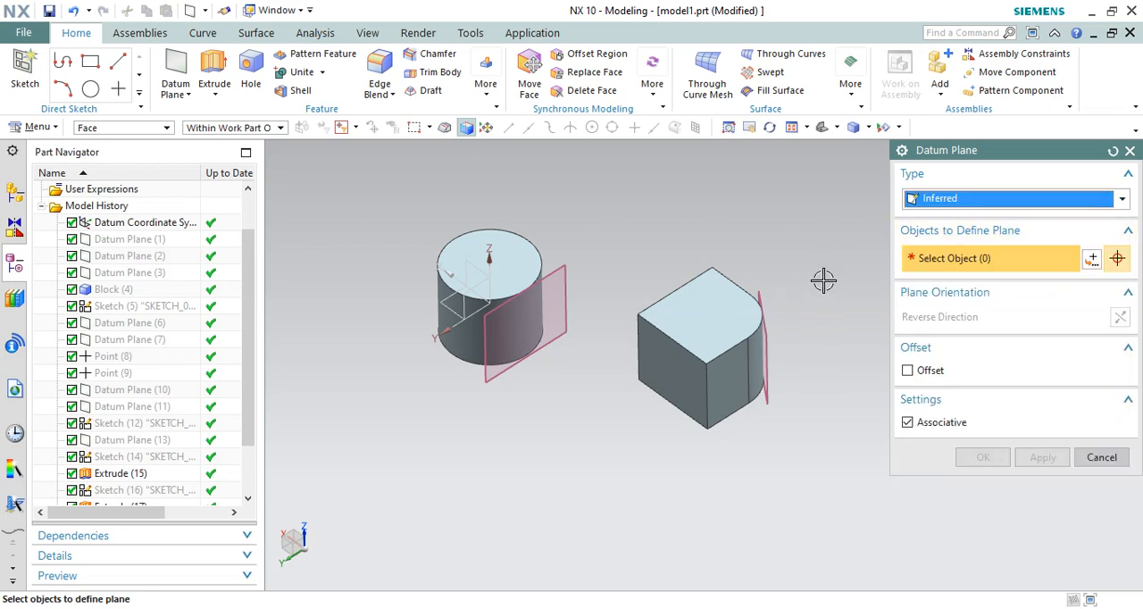
pyautogui.click(961, 202)
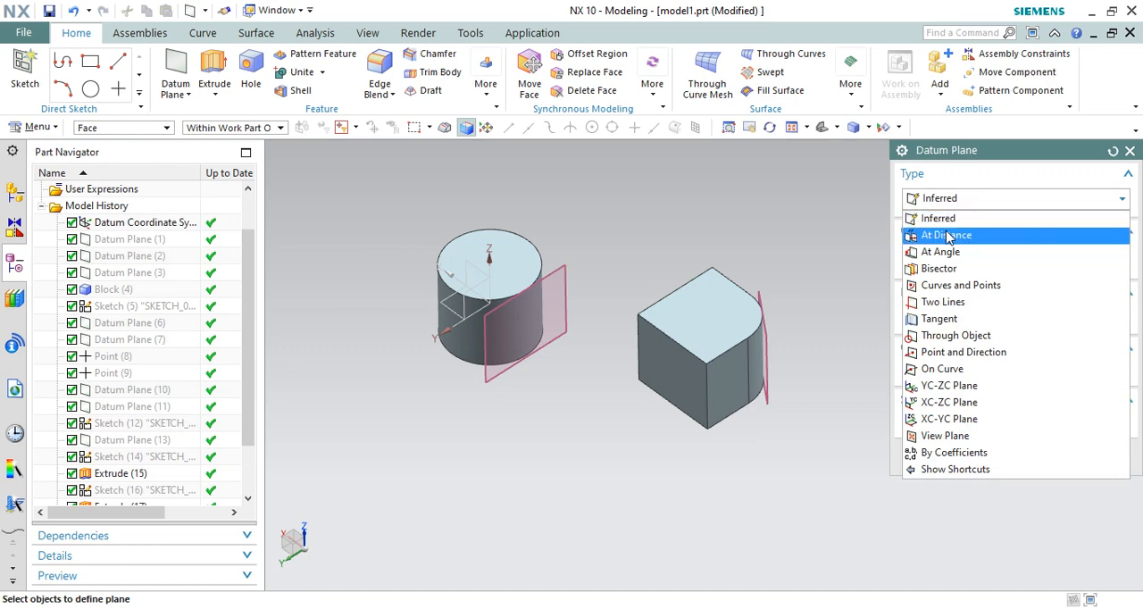
pyautogui.click(938, 235)
pyautogui.click(961, 199)
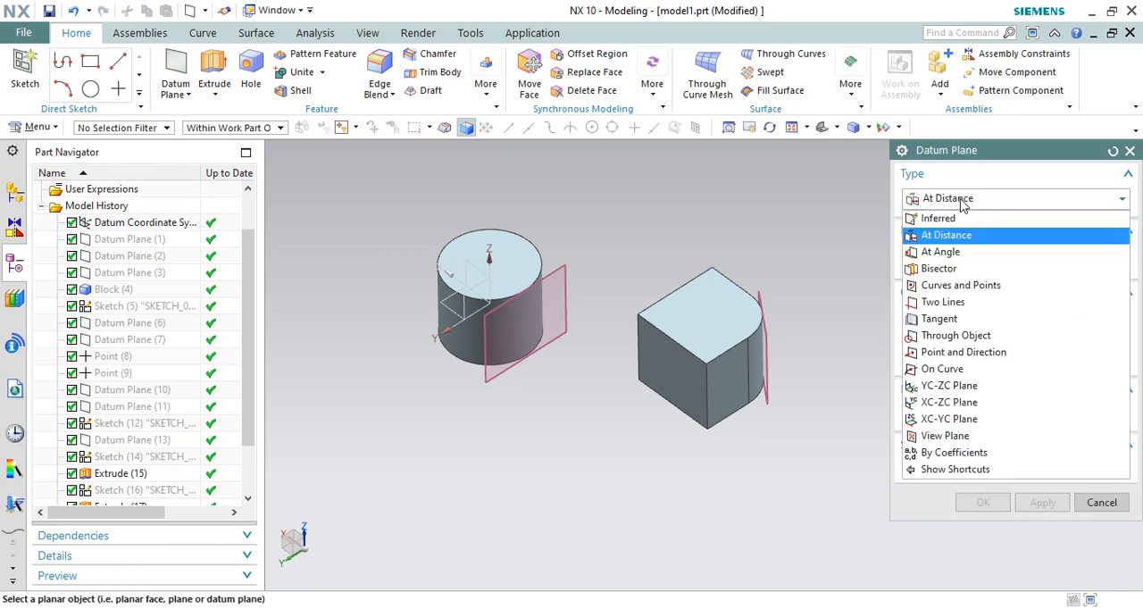
pyautogui.click(937, 219)
# Step: Create an inferred datum plane offset 90 mm above the block's top face
pyautogui.click(710, 301)
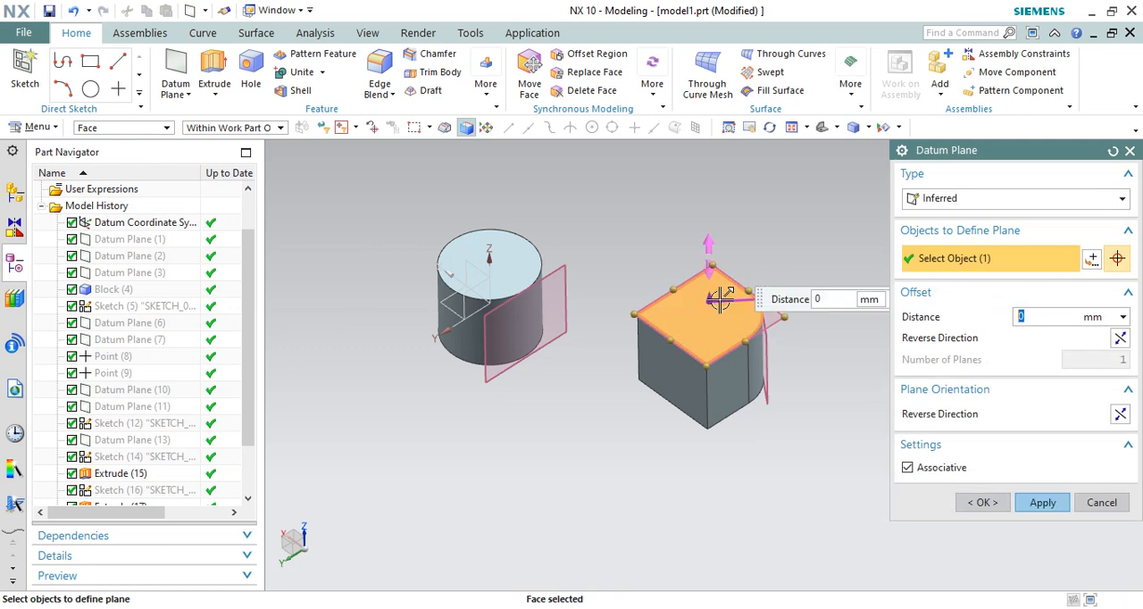
pyautogui.moveTo(716, 300); pyautogui.dragTo(602, 252)
pyautogui.moveTo(602, 253); pyautogui.dragTo(613, 220, button='middle')
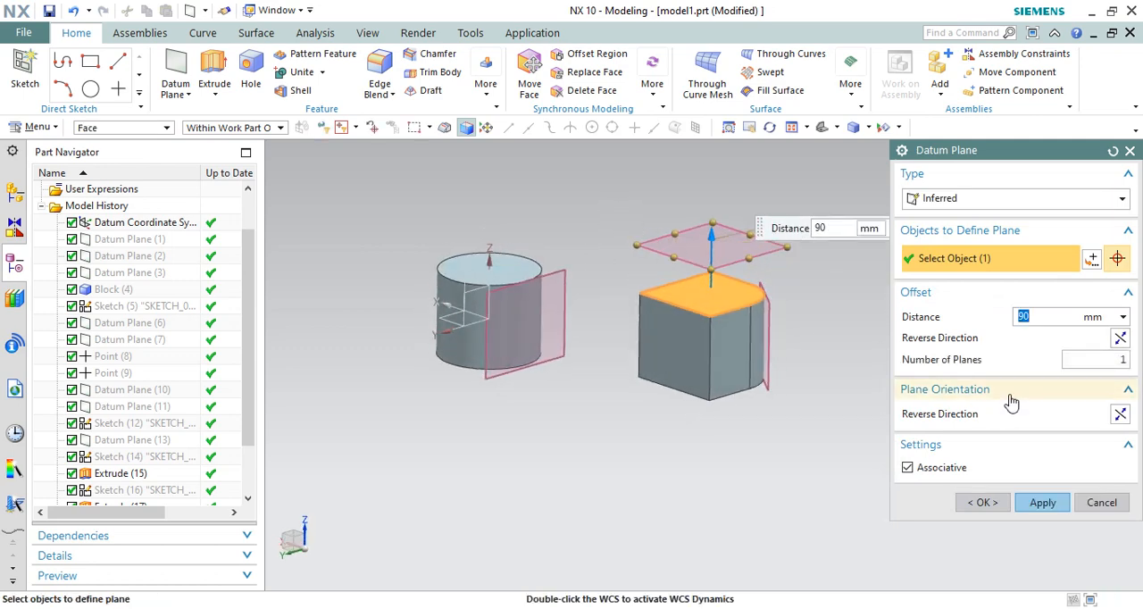
pyautogui.click(1042, 502)
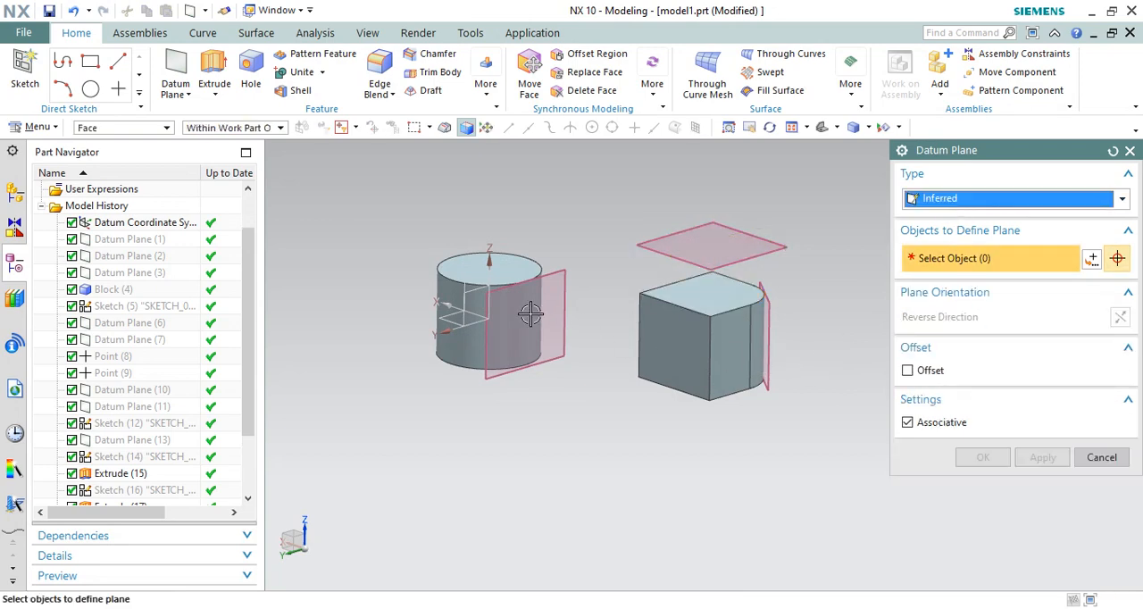
# Step: Pick the cylinder's side face as the reference for a new inferred datum plane
pyautogui.scroll(2, 442, 278)
pyautogui.click(442, 278)
pyautogui.moveTo(455, 261); pyautogui.dragTo(482, 288, button='middle')
pyautogui.scroll(-2, 485, 240)
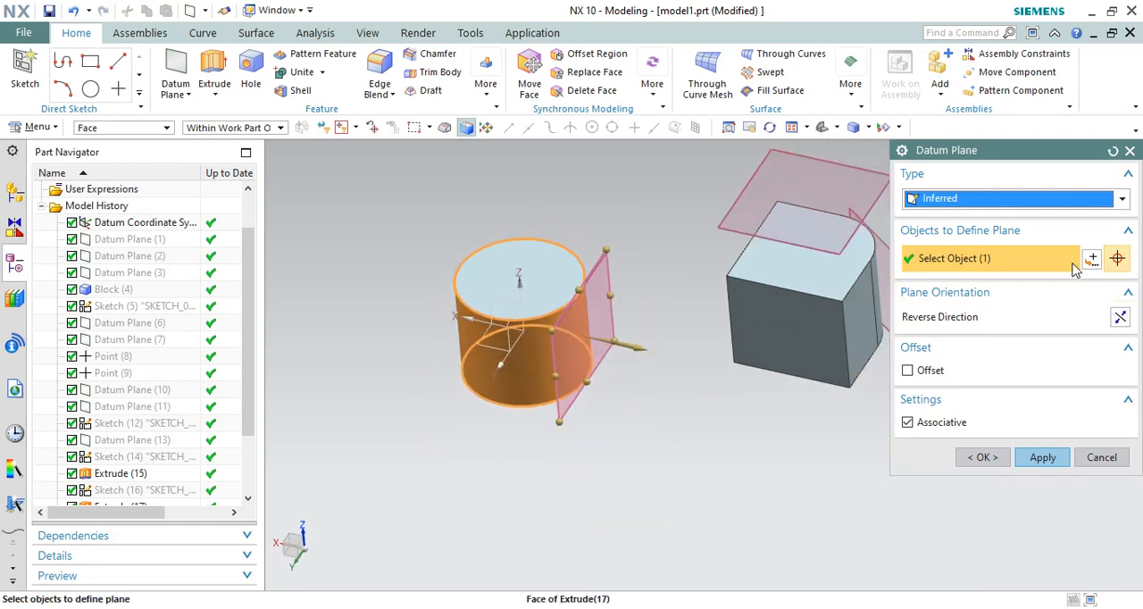
# Step: Specify a point on the cylinder's top edge at about X 92.7, Y 0.5, Z 93 mm and create the tangent plane through it
pyautogui.middleClick(829, 274)
pyautogui.press('p')
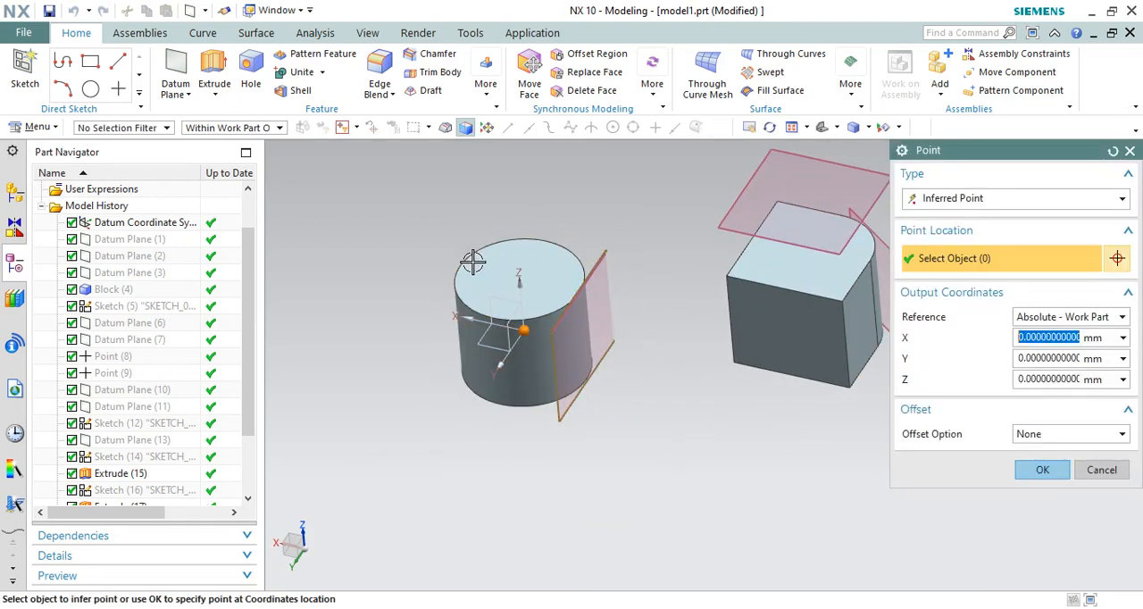
pyautogui.click(975, 202)
pyautogui.click(975, 202)
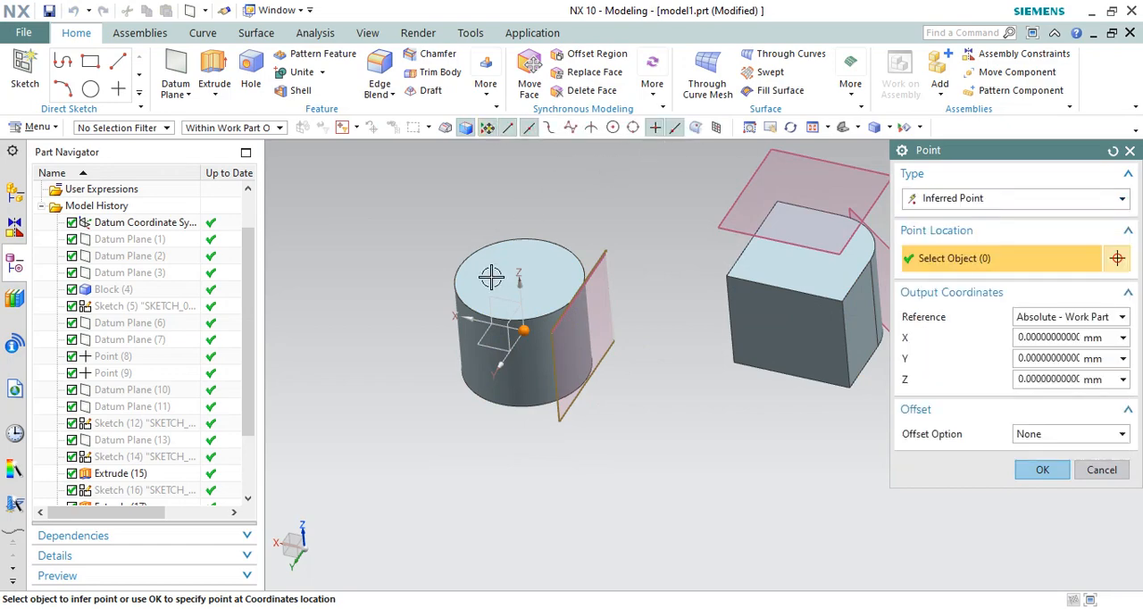
pyautogui.click(459, 265)
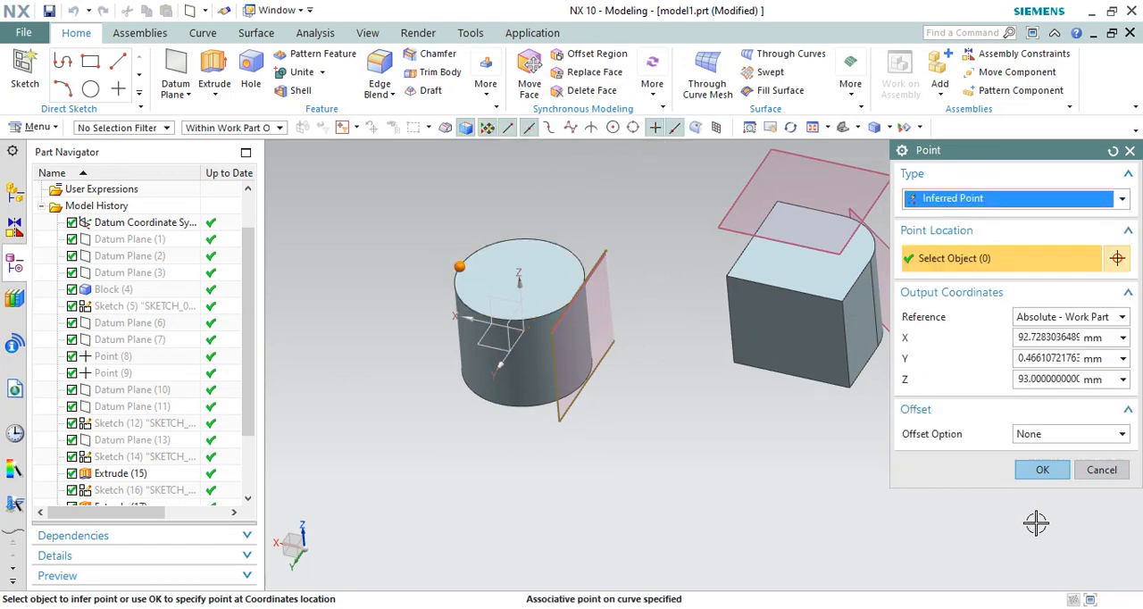
pyautogui.click(1042, 469)
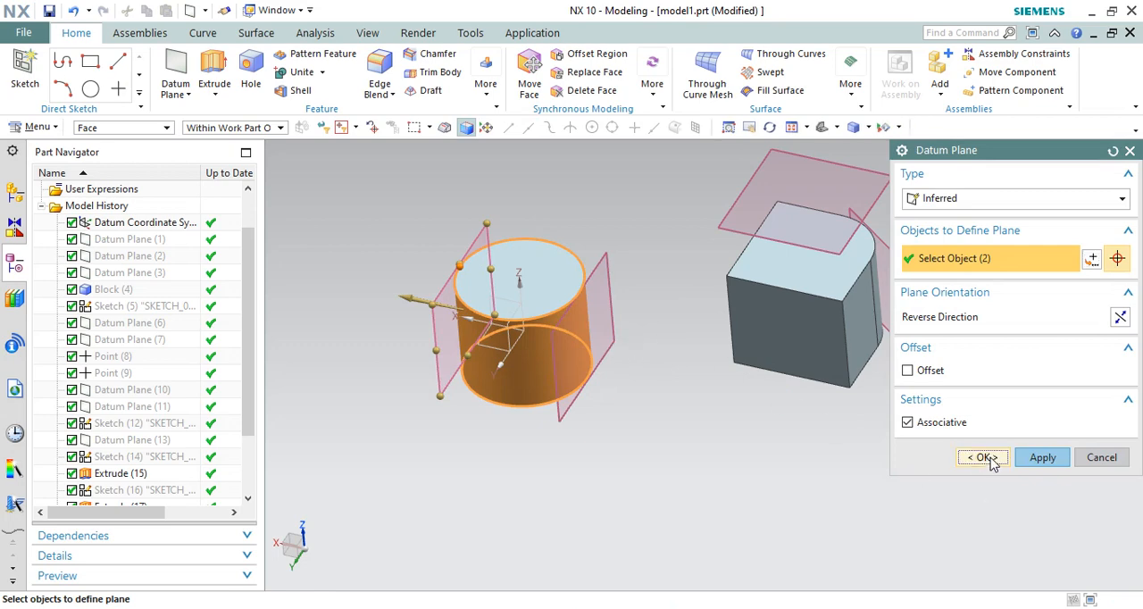
pyautogui.click(985, 457)
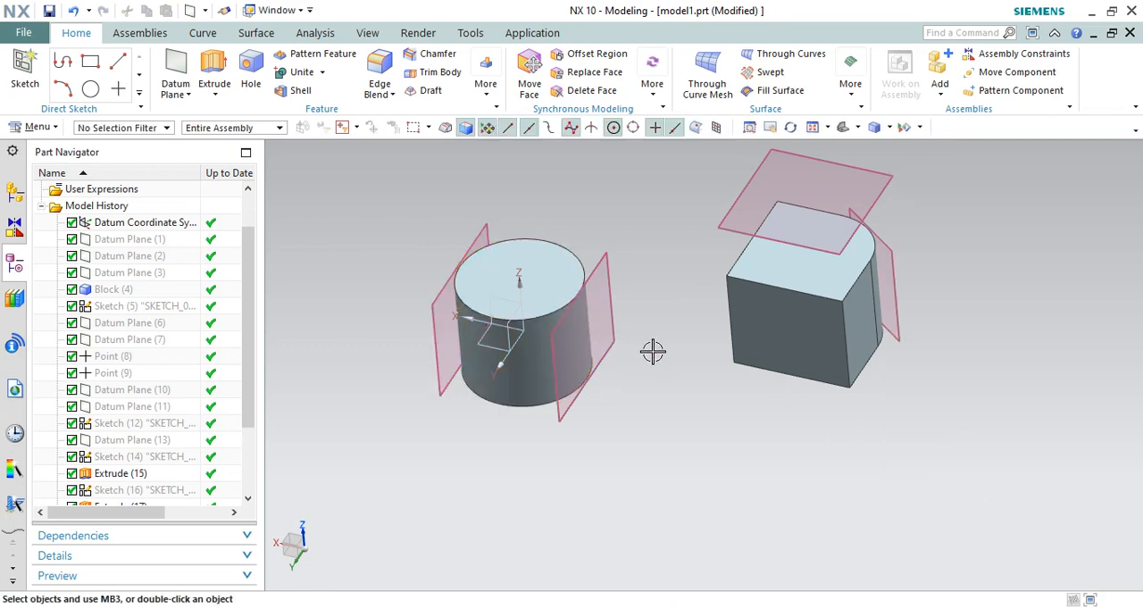
# Step: Start a new datum plane and open the choice of plane types
pyautogui.moveTo(651, 349)
pyautogui.mouseDown(button='middle')
pyautogui.moveTo(651, 312)
pyautogui.moveTo(667, 363)
pyautogui.mouseUp(button='middle')
pyautogui.scroll(-1, 681, 393)
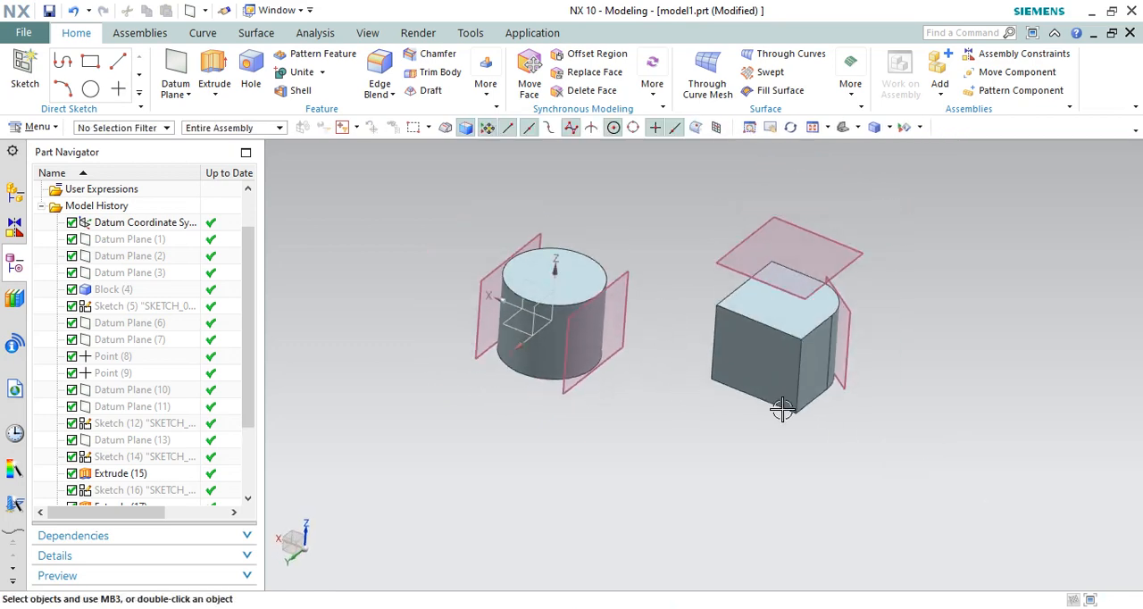
pyautogui.click(189, 88)
pyautogui.click(215, 91)
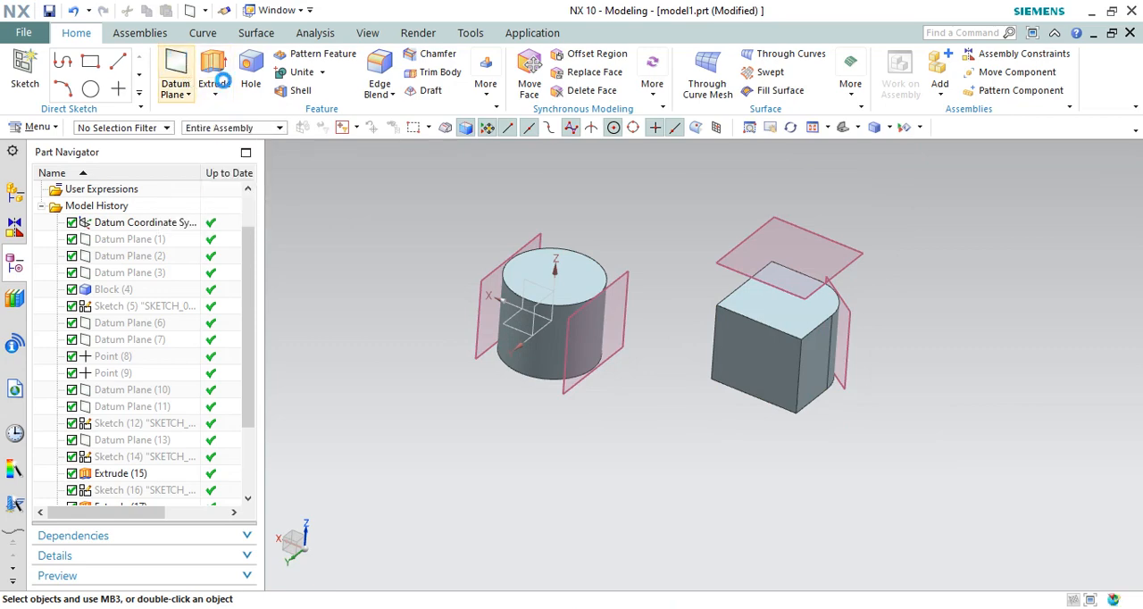
pyautogui.moveTo(688, 255); pyautogui.dragTo(665, 284, button='middle')
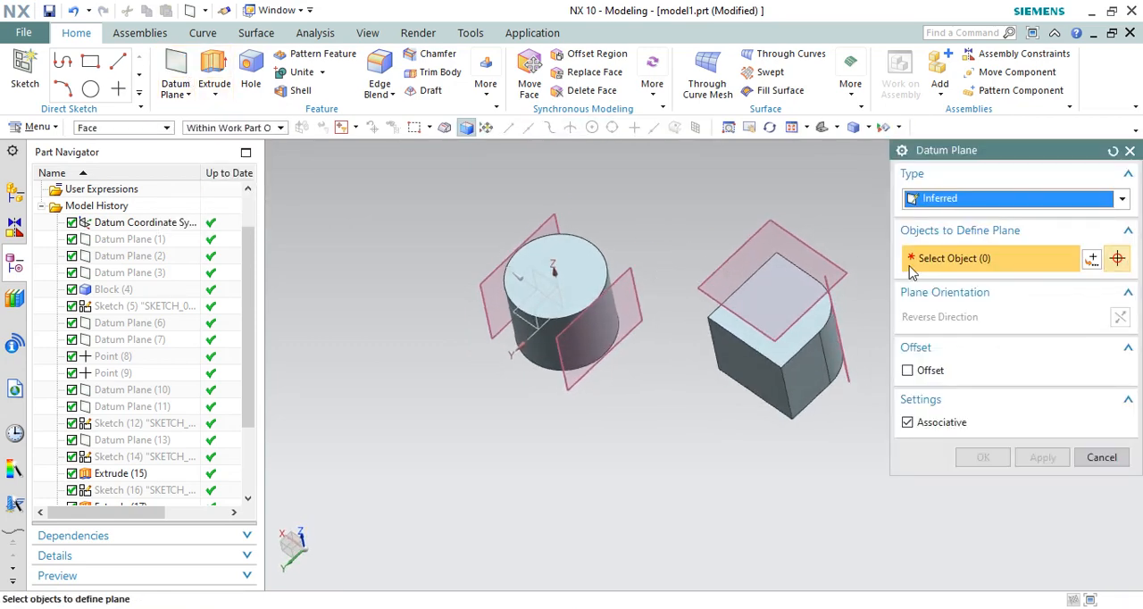
pyautogui.click(942, 204)
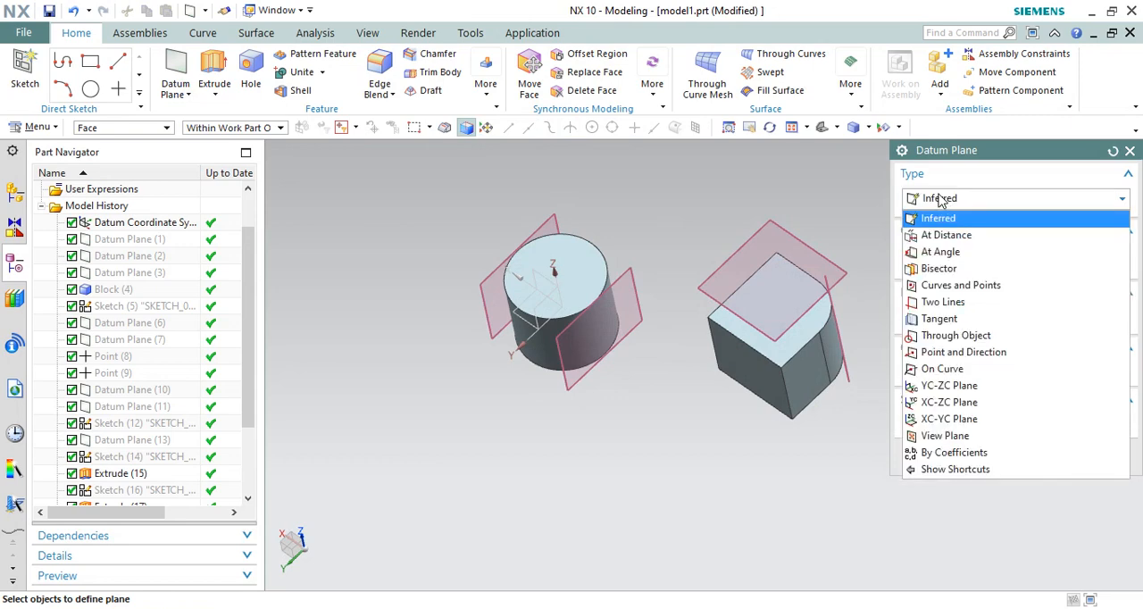
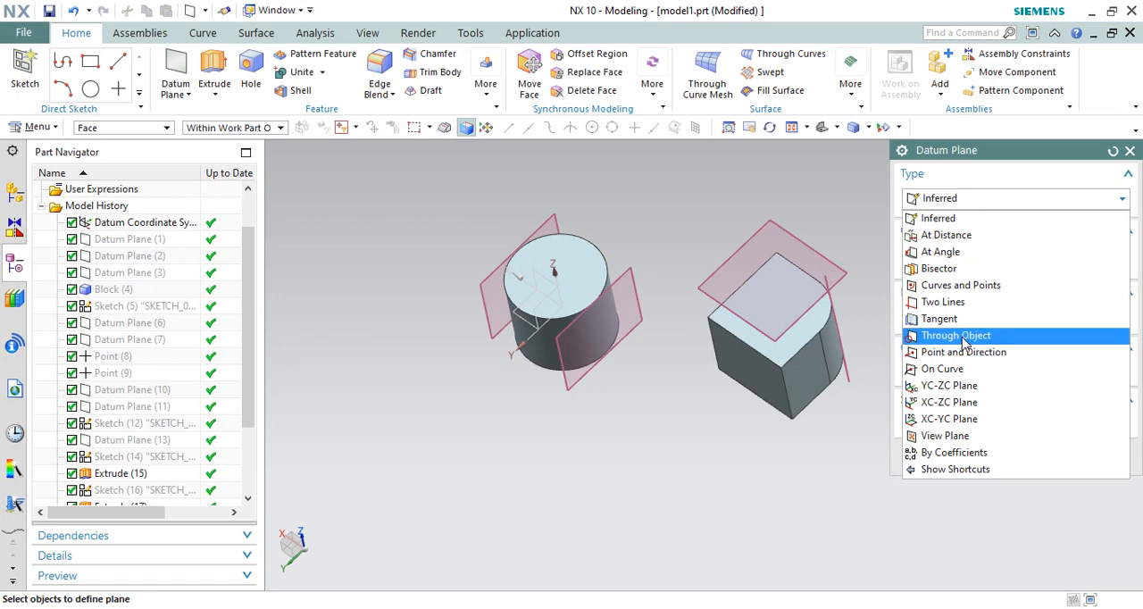
# Step: Set the plane type to Through Object and try the block's front face and the plane above the block as references
pyautogui.click(955, 336)
pyautogui.scroll(-3, 543, 301)
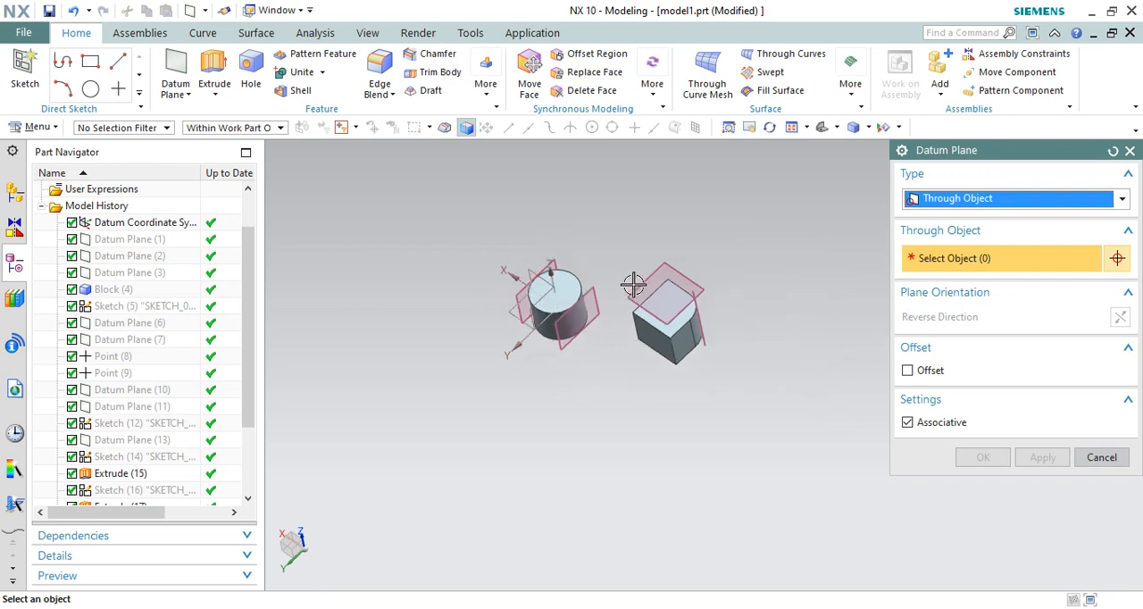
pyautogui.scroll(5, 633, 284)
pyautogui.click(658, 353)
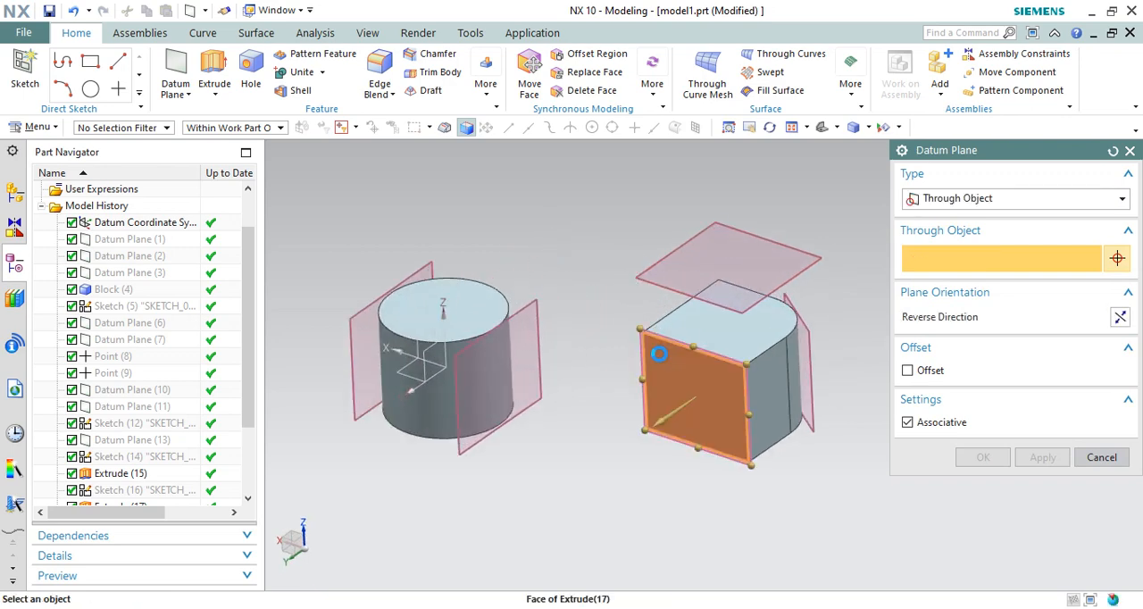
pyautogui.click(659, 285)
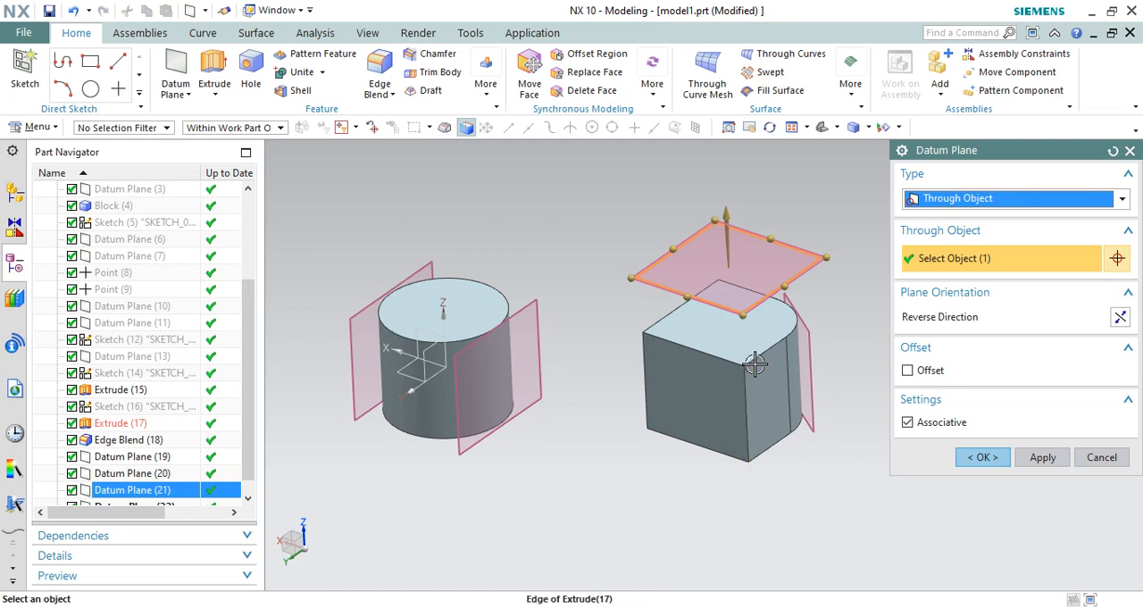
pyautogui.click(692, 363)
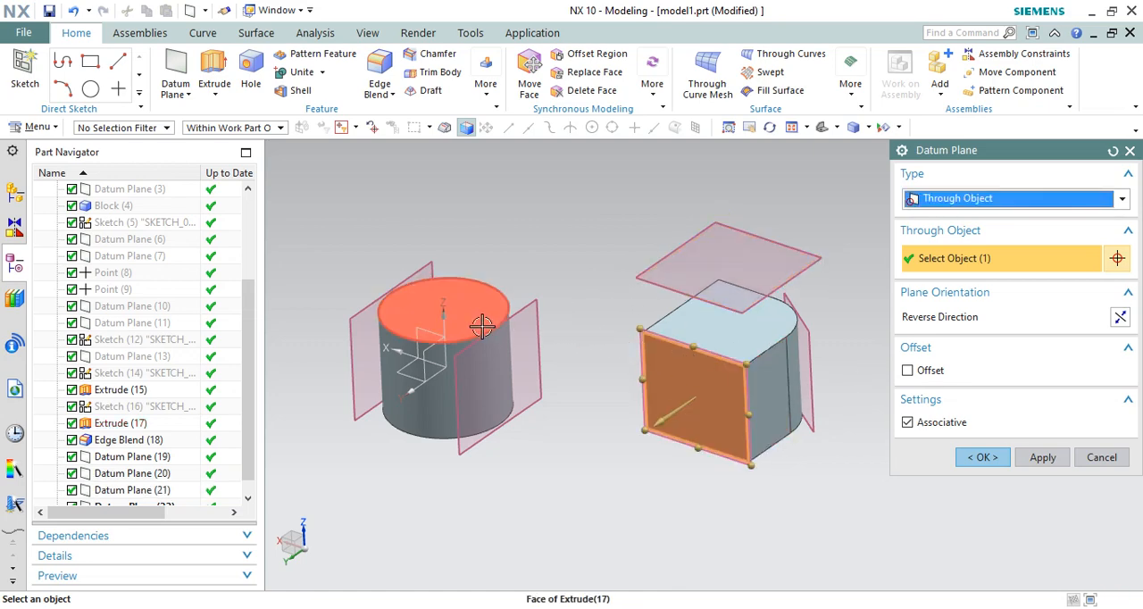
# Step: Create a Through Object datum plane through the cylinder's axis, using its side face as the reference
pyautogui.click(407, 412)
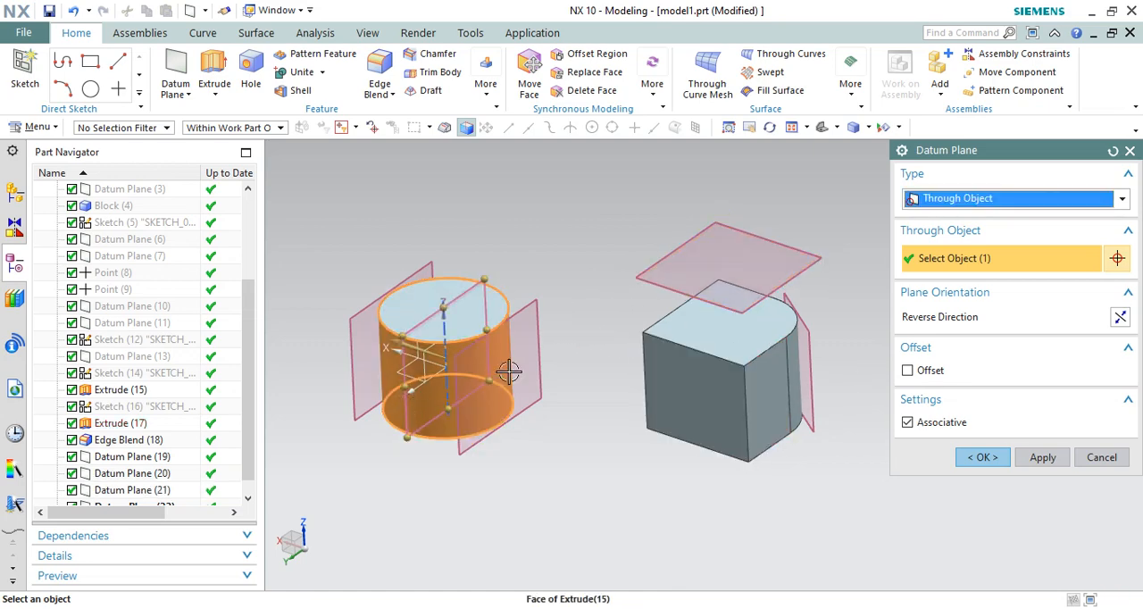
pyautogui.scroll(5, 437, 349)
pyautogui.scroll(-5, 500, 308)
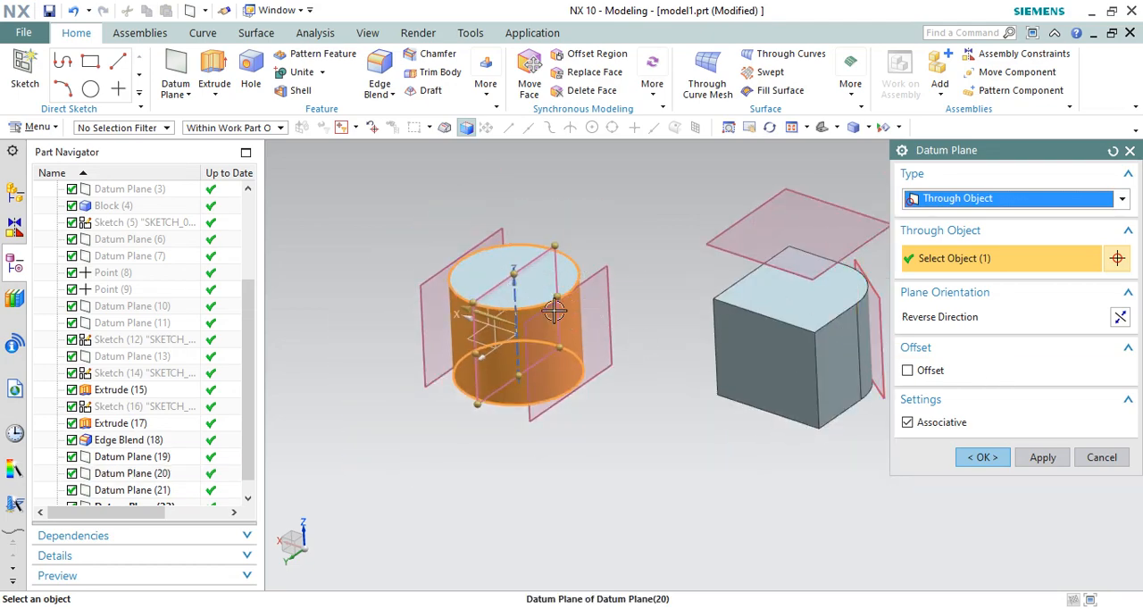
pyautogui.moveTo(617, 291)
pyautogui.mouseDown(button='middle')
pyautogui.moveTo(640, 314)
pyautogui.moveTo(632, 354)
pyautogui.moveTo(636, 296)
pyautogui.mouseUp(button='middle')
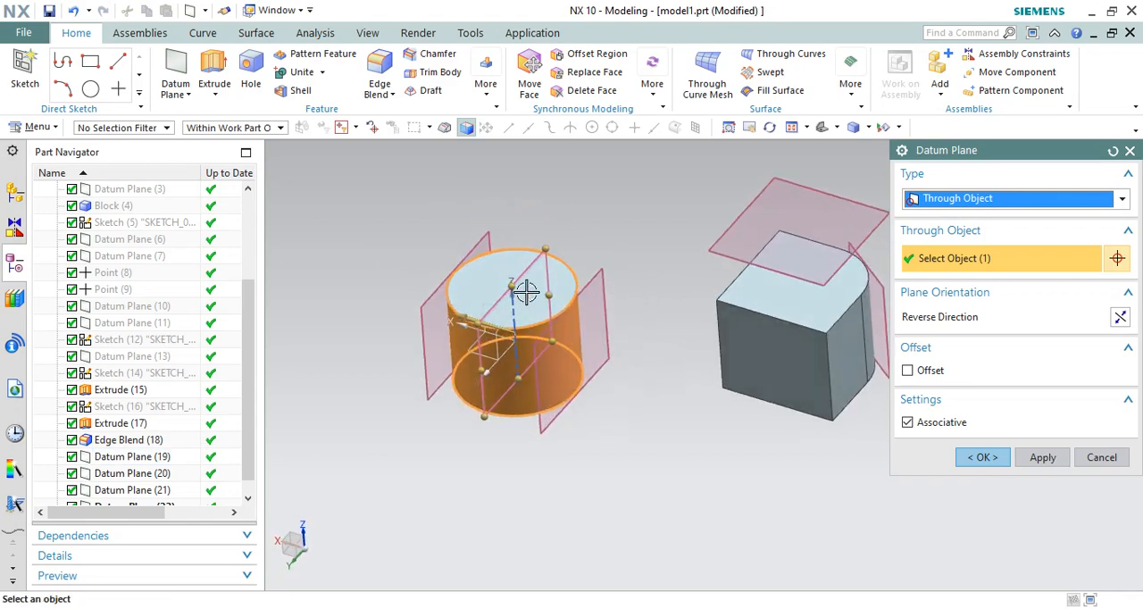
pyautogui.scroll(2, 536, 299)
pyautogui.scroll(-2, 535, 295)
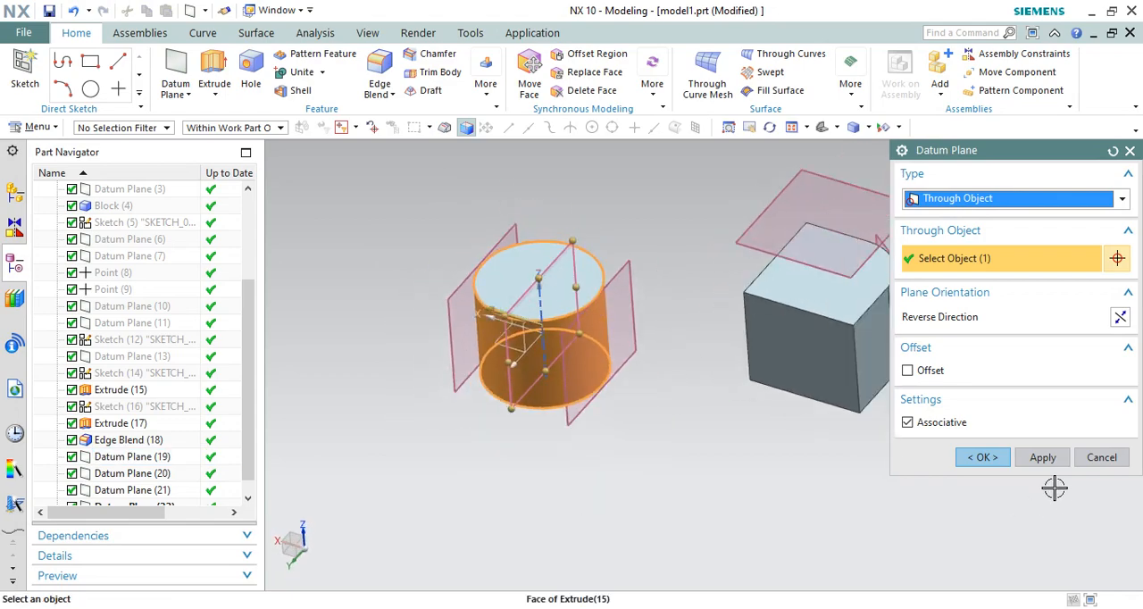
pyautogui.click(1042, 458)
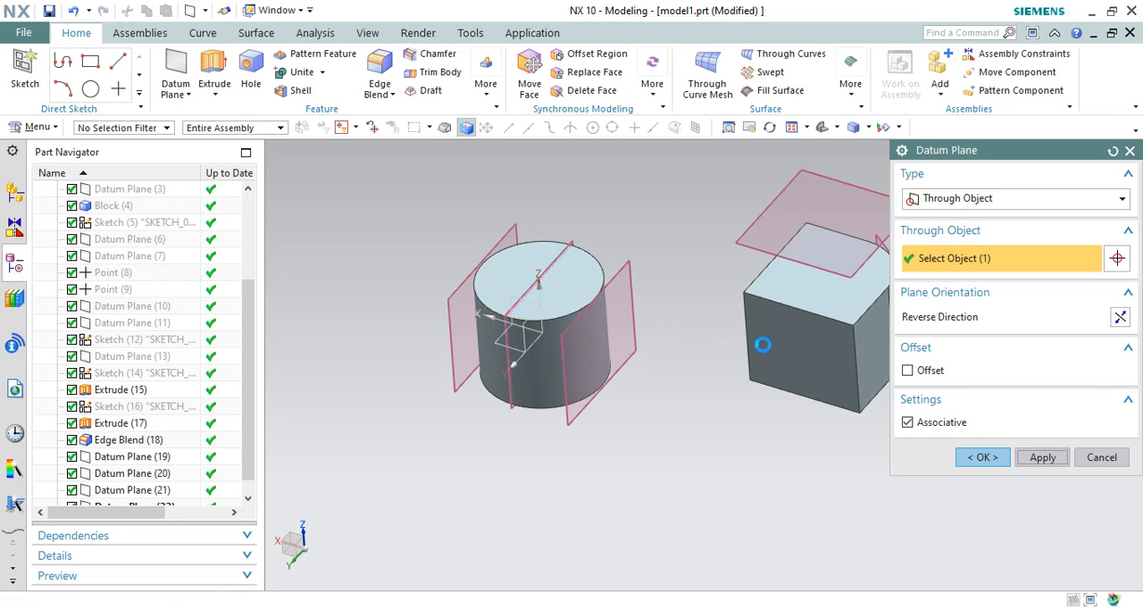
# Step: Create a Through Object datum plane on the block's front planar face
pyautogui.scroll(-2, 745, 344)
pyautogui.scroll(2, 689, 337)
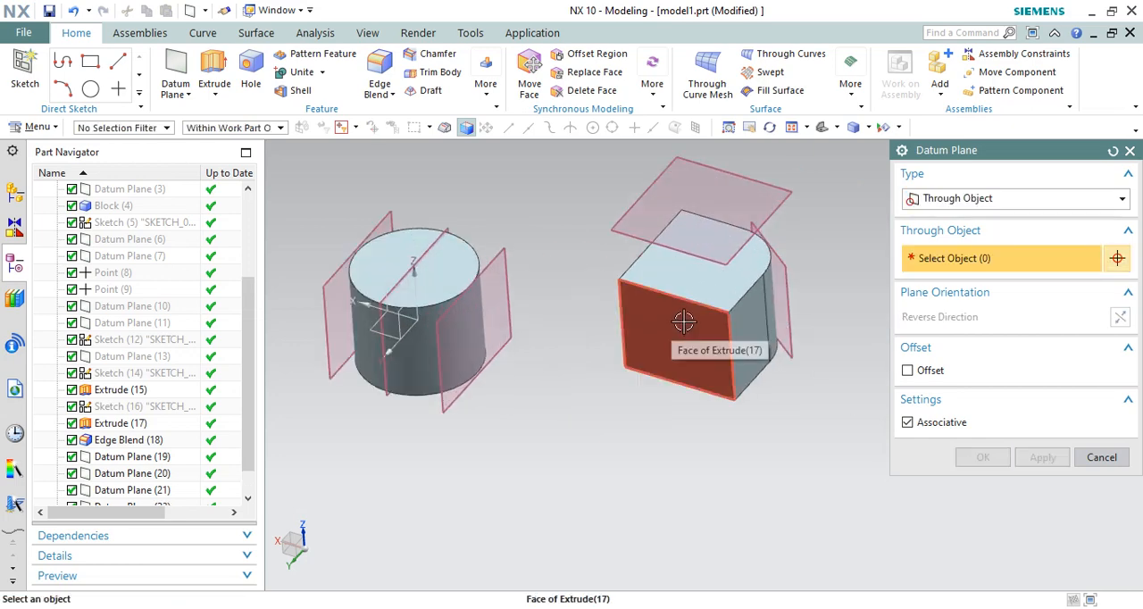
pyautogui.click(689, 336)
pyautogui.click(984, 457)
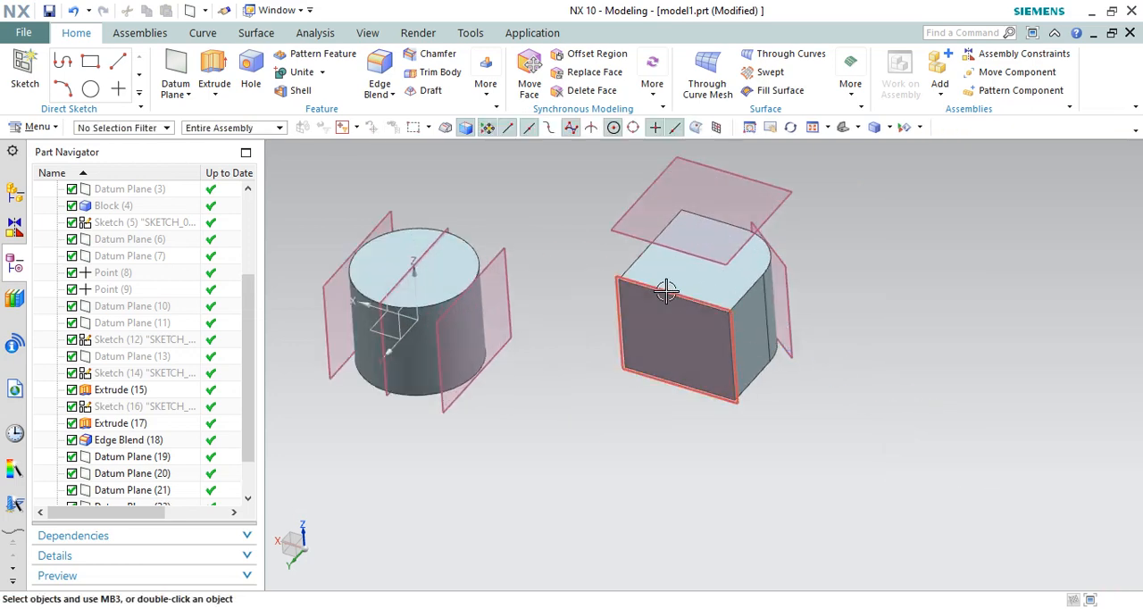
# Step: Blend the block's front top edge with an 80 mm radius and hide the datum plane on the front face
pyautogui.scroll(4, 633, 282)
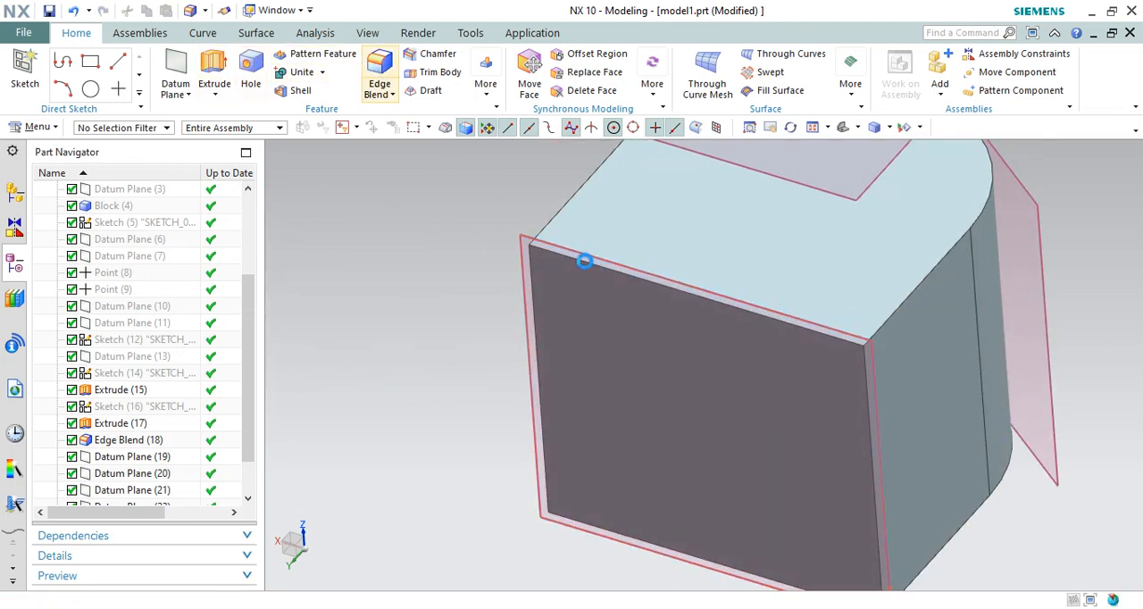
pyautogui.click(590, 260)
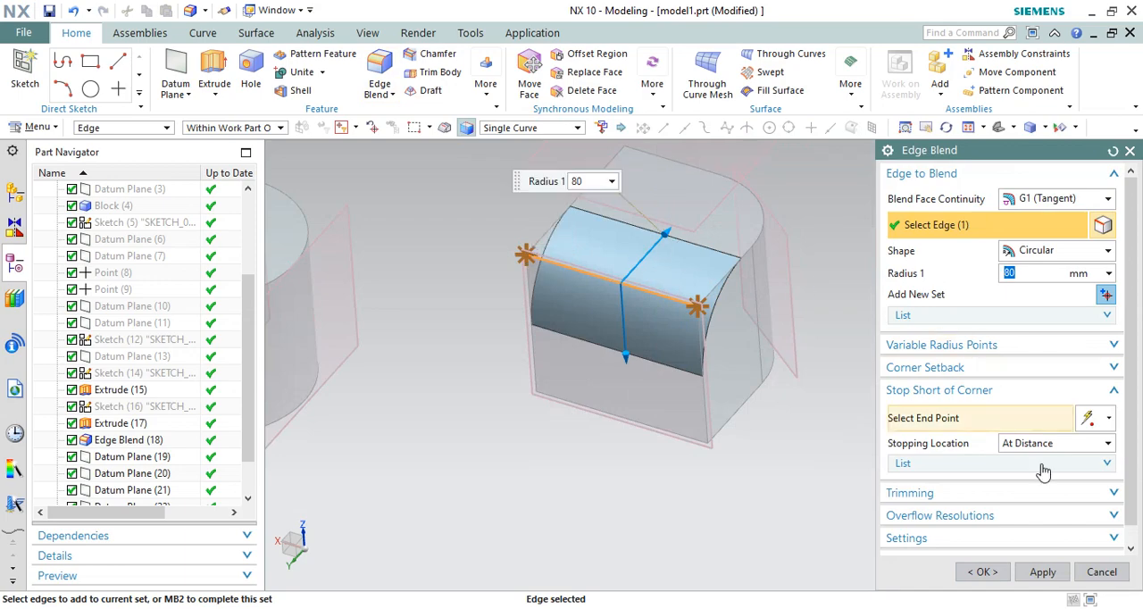
pyautogui.click(982, 572)
pyautogui.click(513, 270)
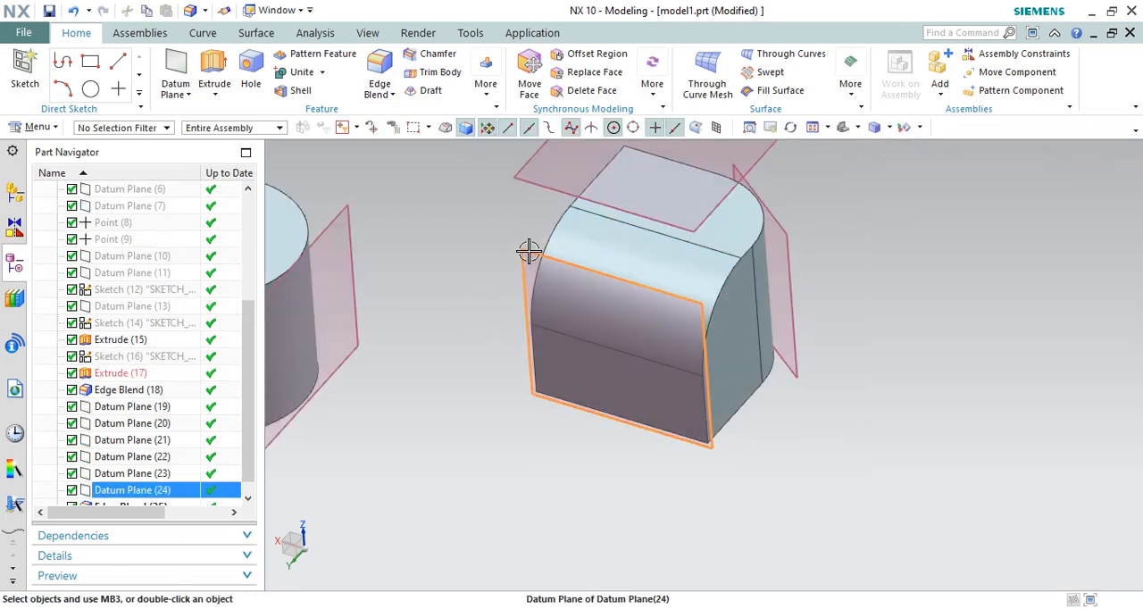
pyautogui.click(526, 272)
# Step: Create a Through Object datum plane through the axis of the block's front blend face, trying the reversed normal direction
pyautogui.click(170, 65)
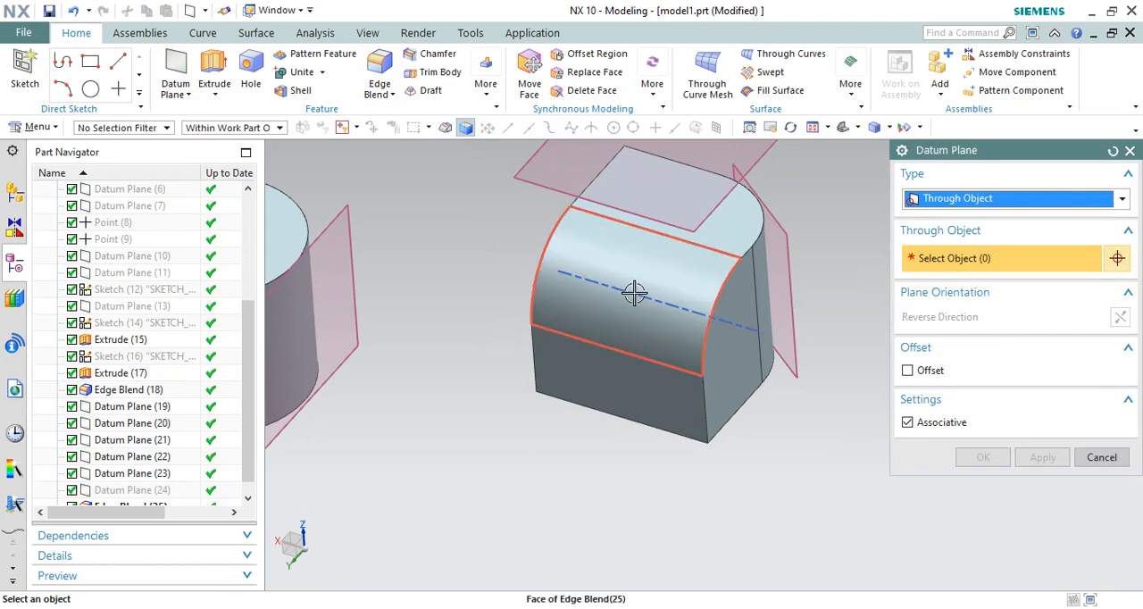
pyautogui.click(611, 255)
pyautogui.moveTo(608, 350); pyautogui.dragTo(576, 338, button='middle')
pyautogui.scroll(1, 576, 337)
pyautogui.scroll(2, 579, 281)
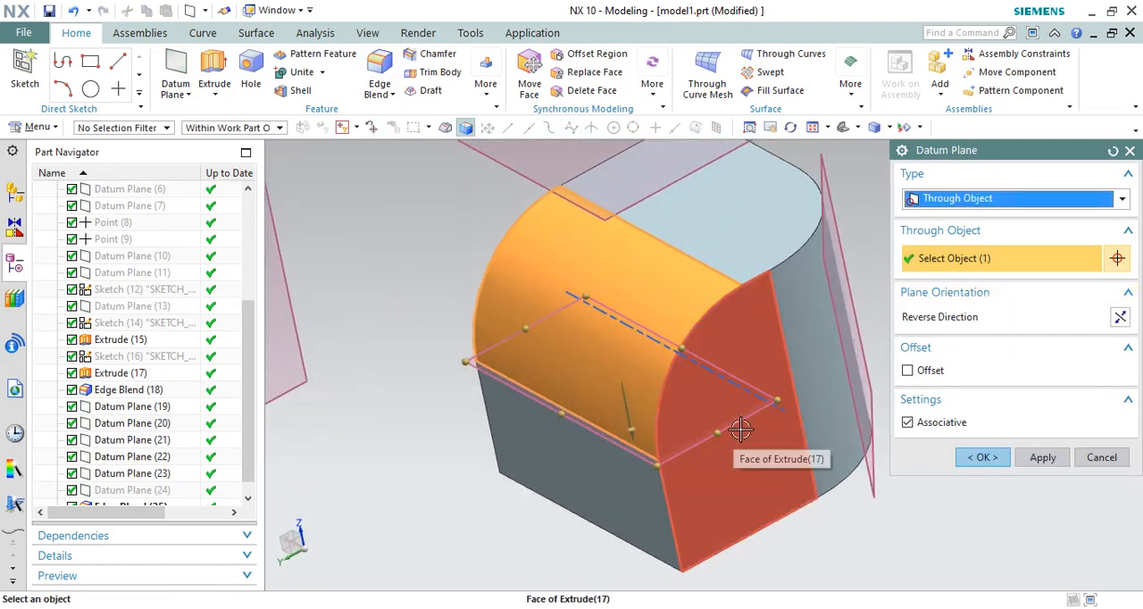
pyautogui.click(1119, 316)
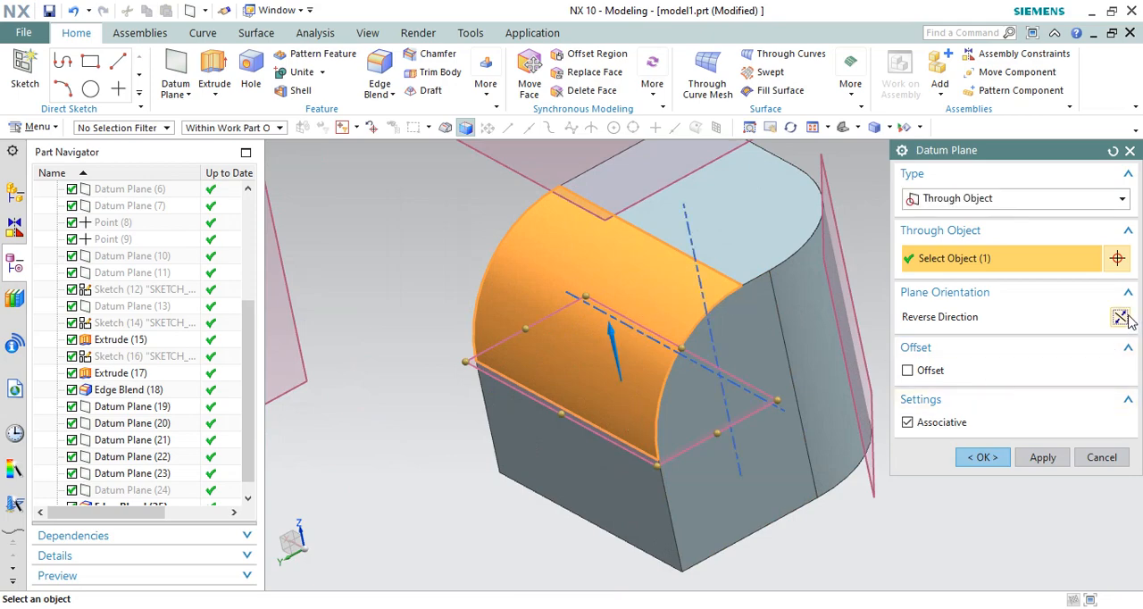
pyautogui.click(1126, 315)
pyautogui.click(980, 458)
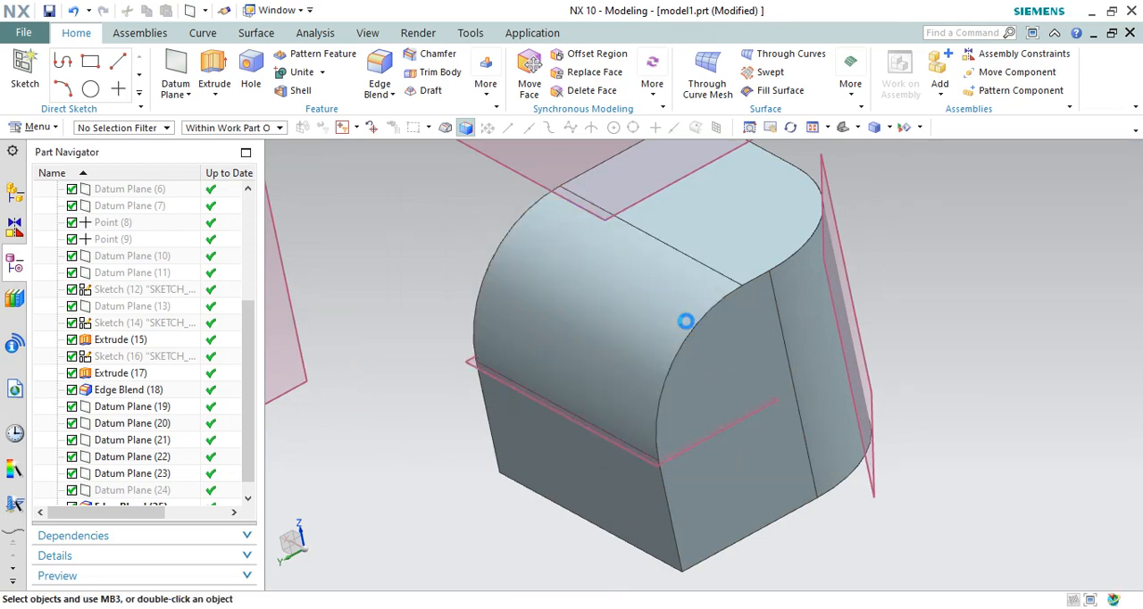
# Step: Start a Point and Direction datum plane with Arc Center snapping off and Point on Curve snapping on
pyautogui.scroll(-2, 686, 323)
pyautogui.moveTo(689, 324); pyautogui.dragTo(705, 327, button='middle')
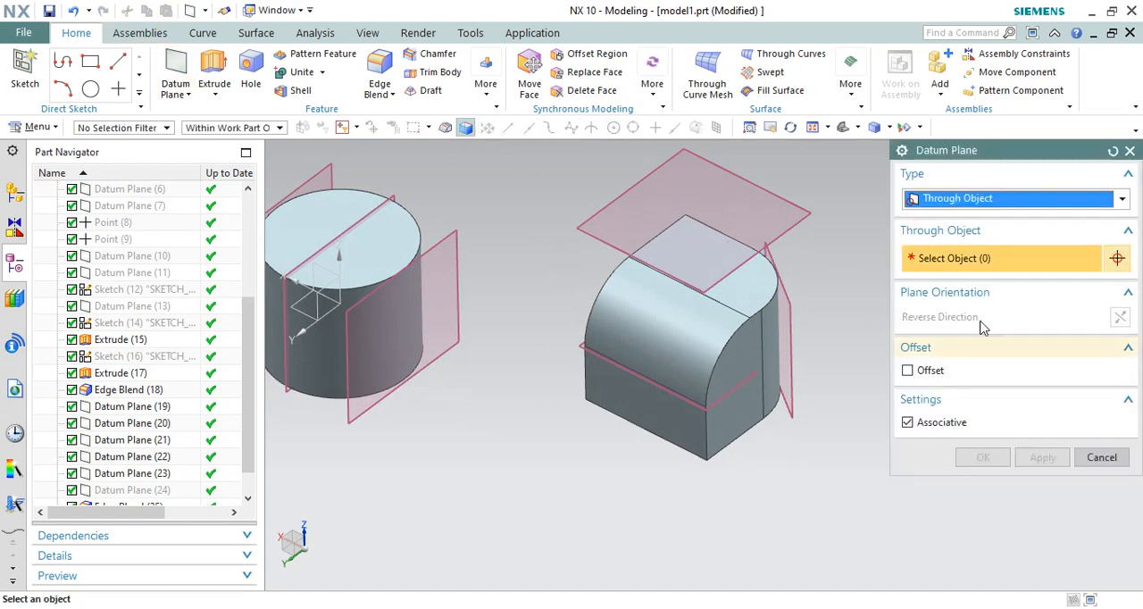
pyautogui.click(991, 200)
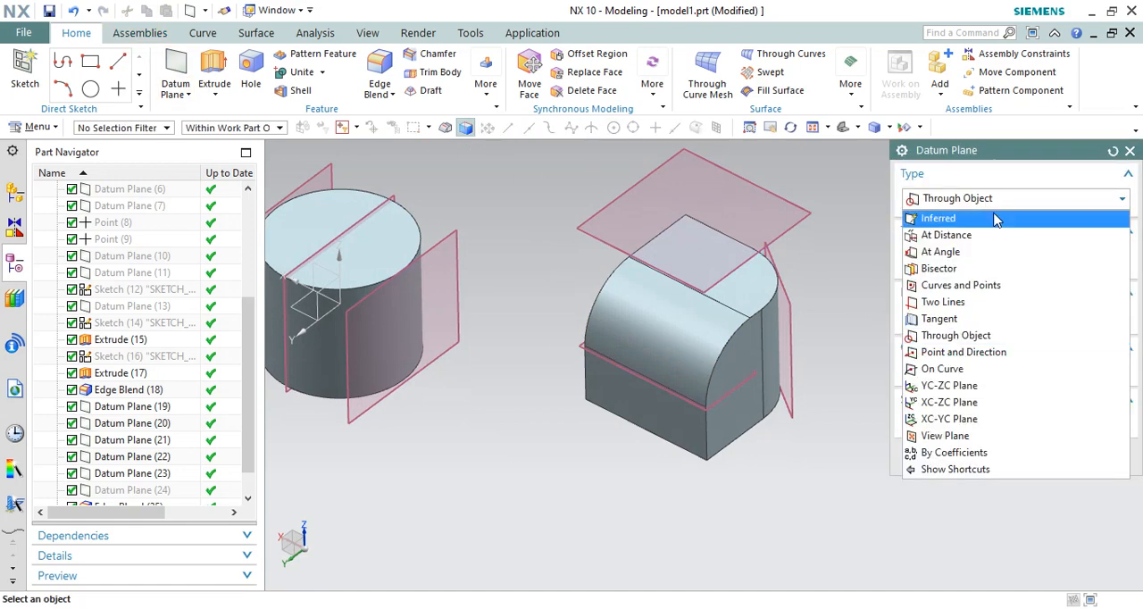
pyautogui.click(970, 357)
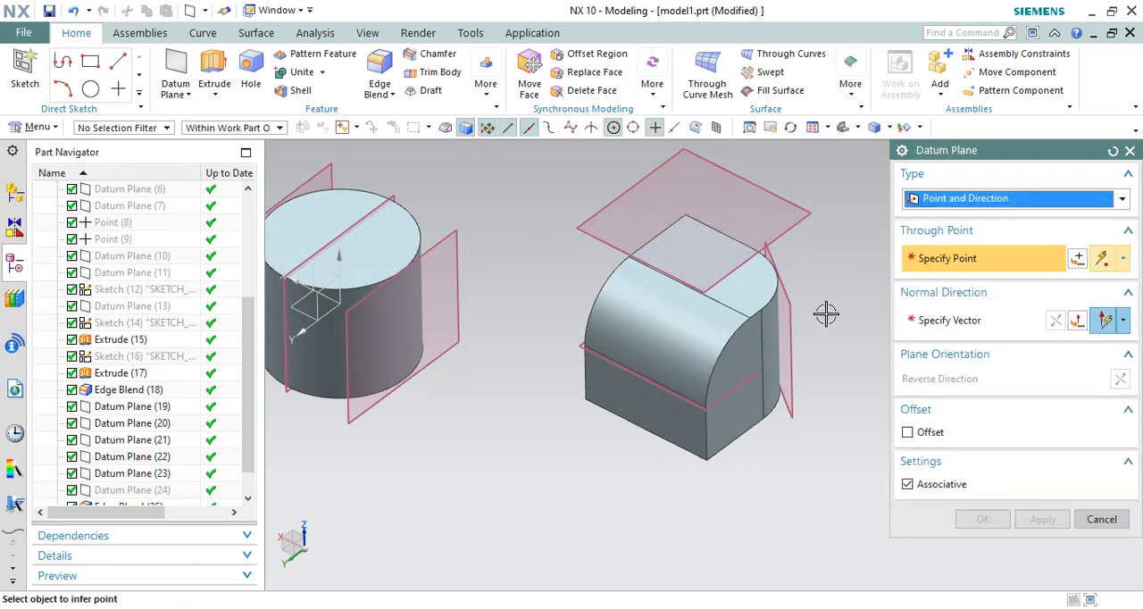
pyautogui.moveTo(824, 313); pyautogui.dragTo(844, 325, button='middle')
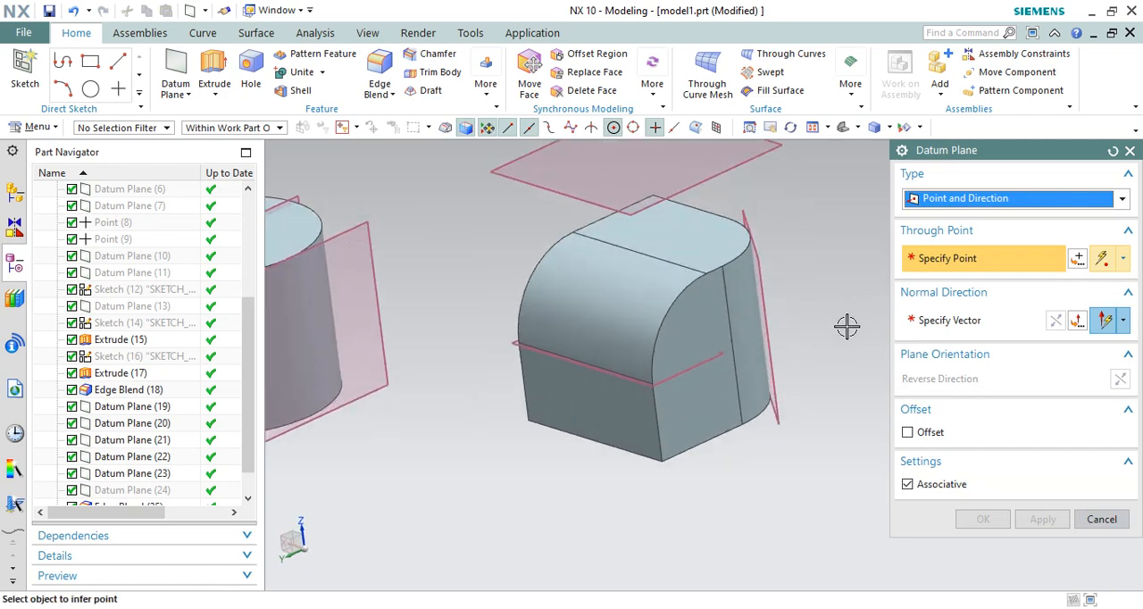
pyautogui.scroll(1, 801, 352)
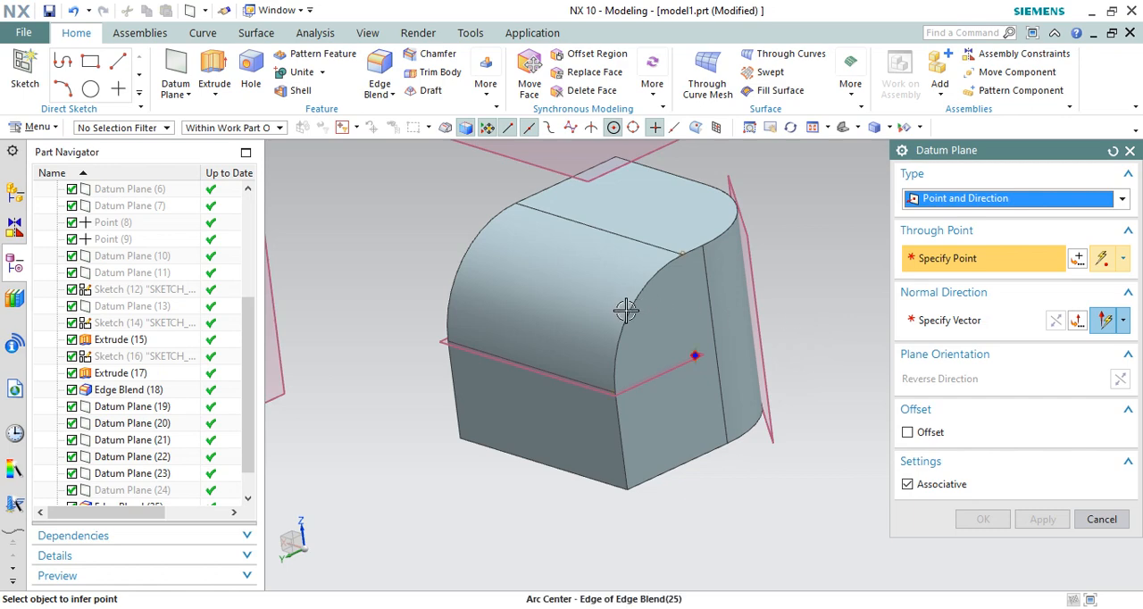
pyautogui.click(613, 127)
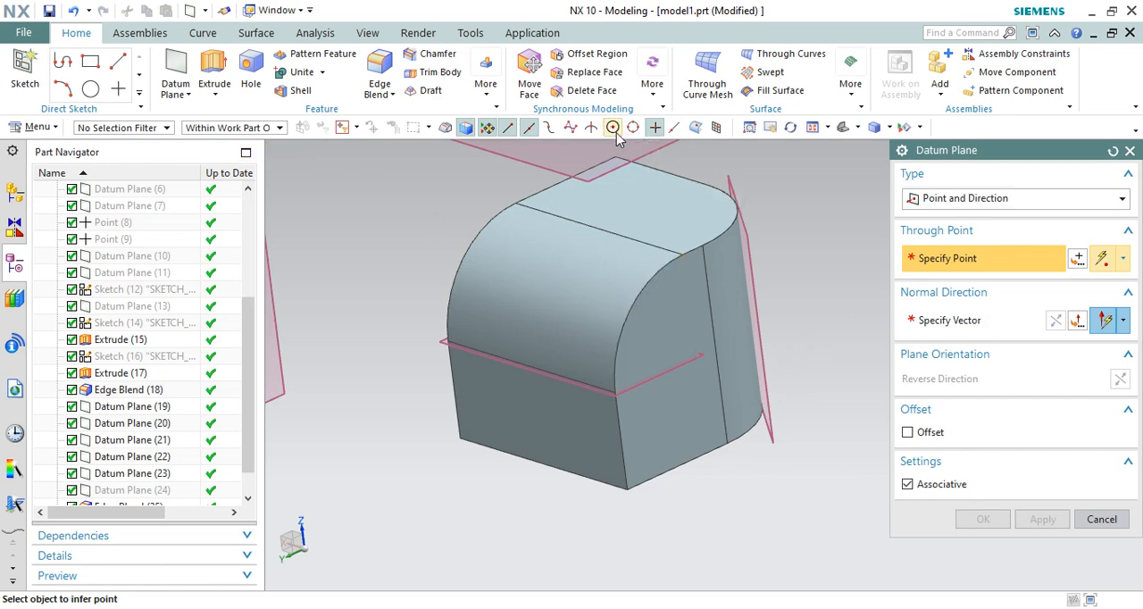
pyautogui.click(674, 127)
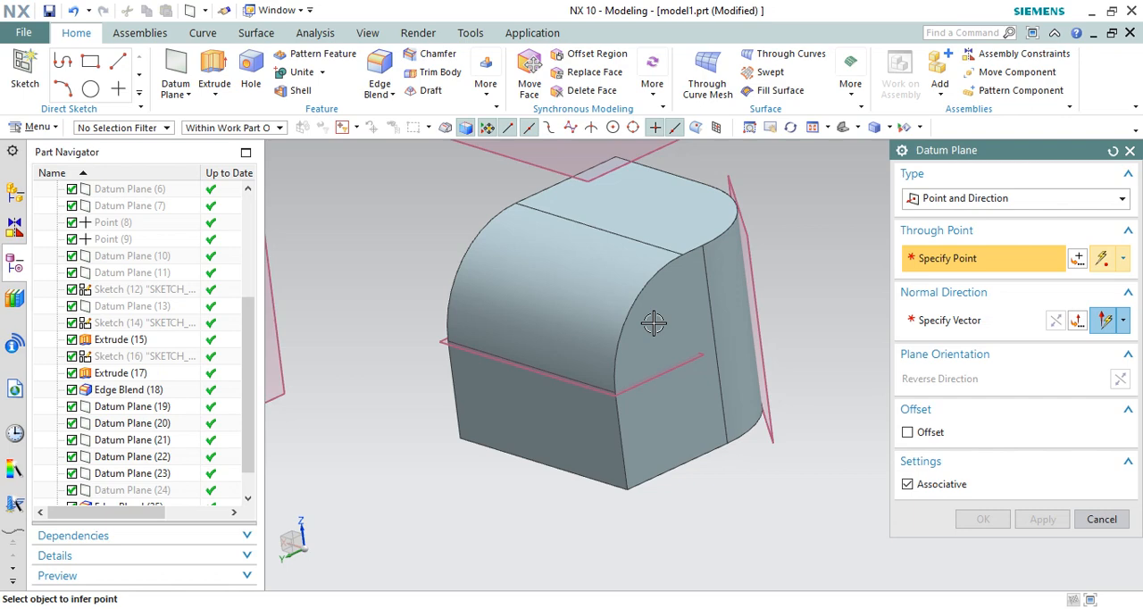
pyautogui.click(676, 134)
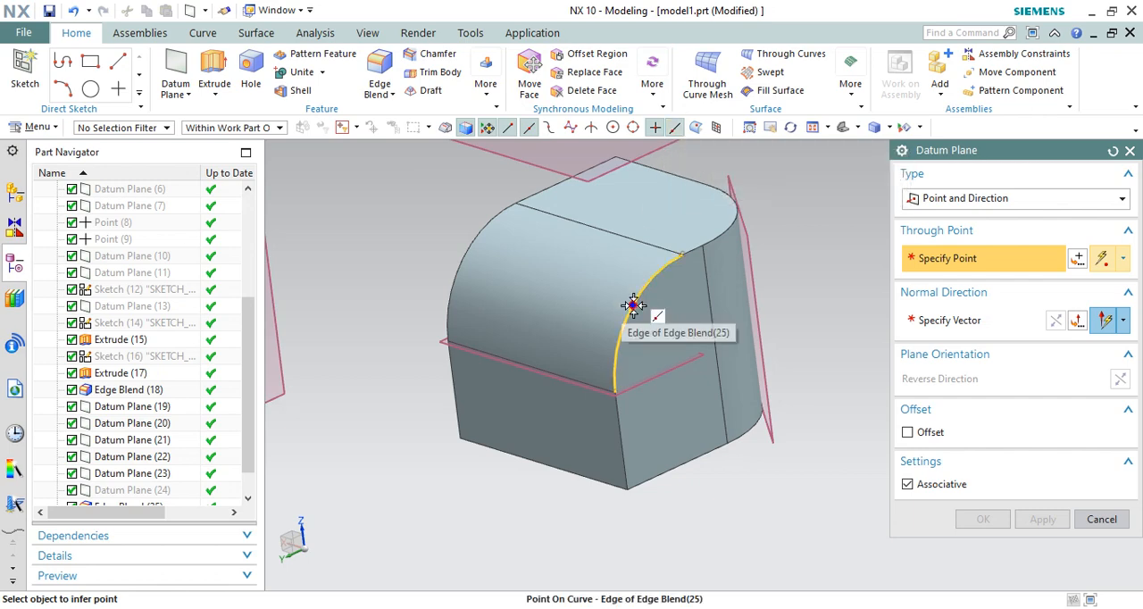
# Step: Create the plane through a point on the upper part of the front blend's curved side edge, normal to the edge's tangent
pyautogui.click(649, 278)
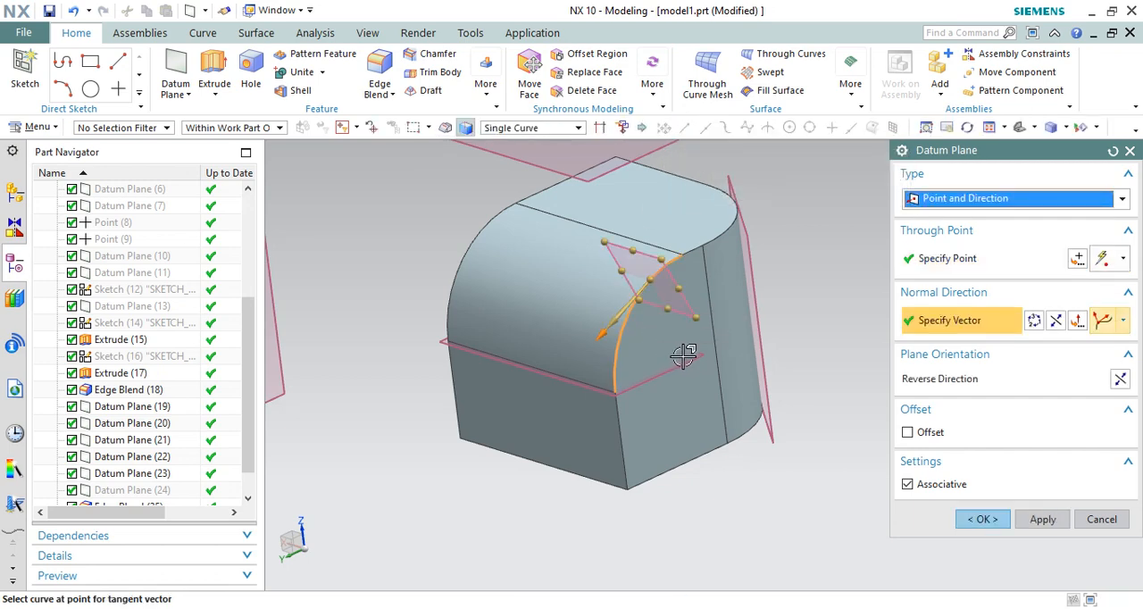
pyautogui.moveTo(673, 329); pyautogui.dragTo(633, 327, button='middle')
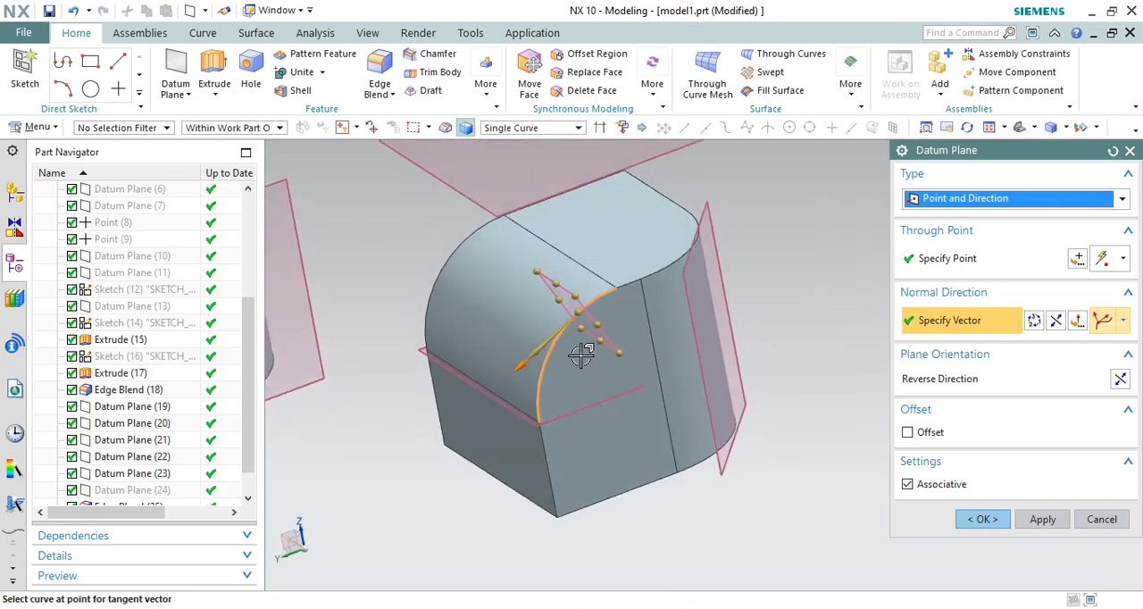
pyautogui.moveTo(583, 356); pyautogui.dragTo(556, 301, button='middle')
pyautogui.scroll(3, 587, 260)
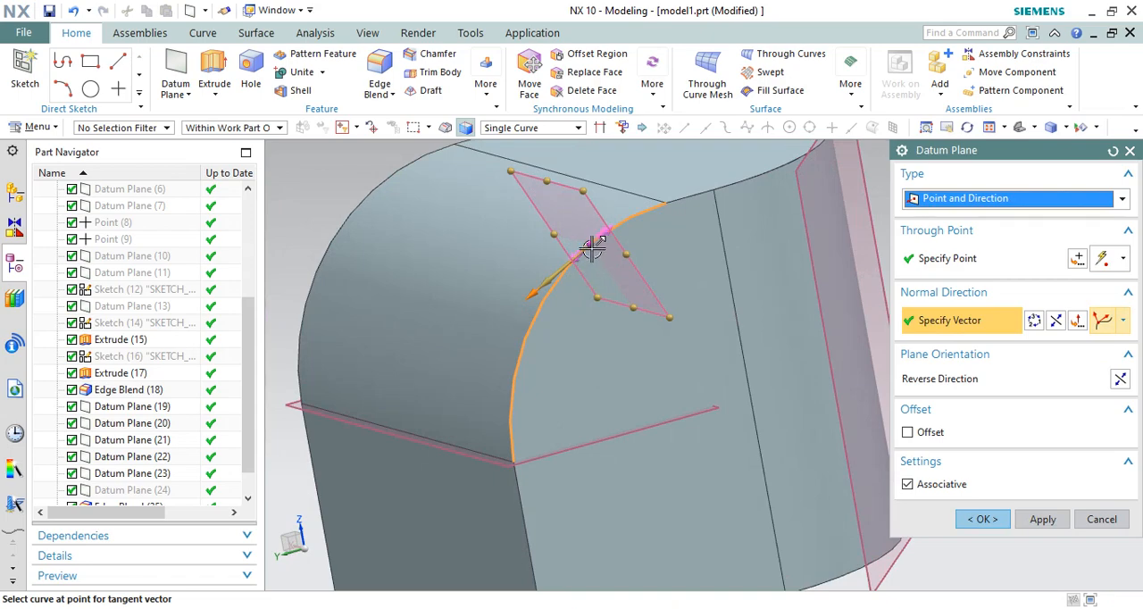
pyautogui.moveTo(655, 248); pyautogui.dragTo(673, 211, button='middle')
pyautogui.scroll(-3, 661, 268)
pyautogui.moveTo(662, 321); pyautogui.dragTo(743, 373, button='middle')
pyautogui.click(1042, 518)
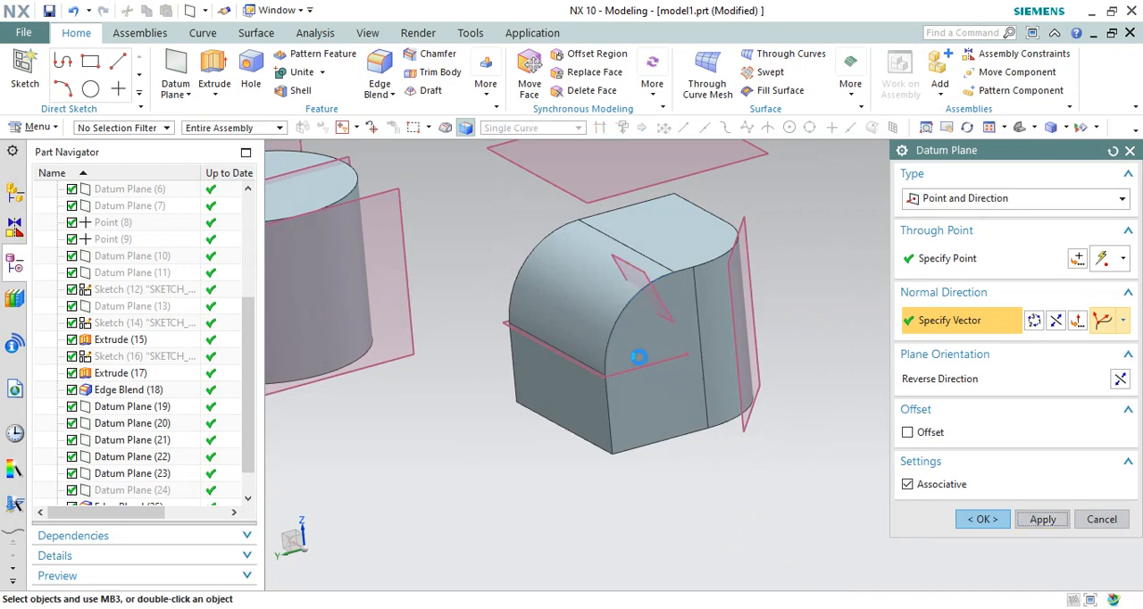
# Step: Create a second Point and Direction plane through a lower point on the same curved blend edge, normal to its tangent
pyautogui.scroll(2, 616, 323)
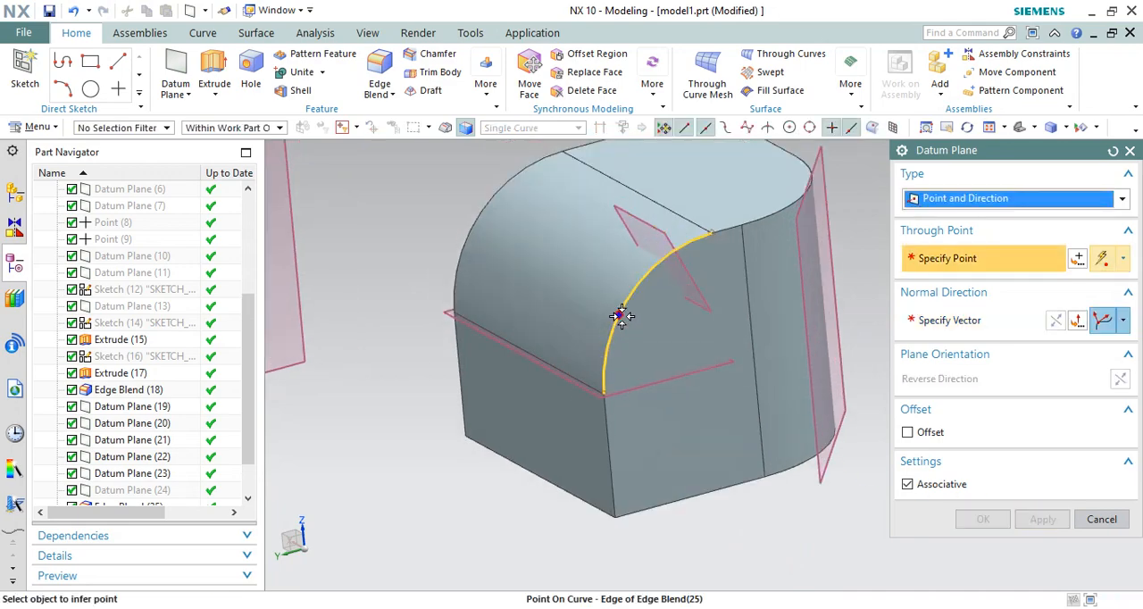
pyautogui.click(620, 317)
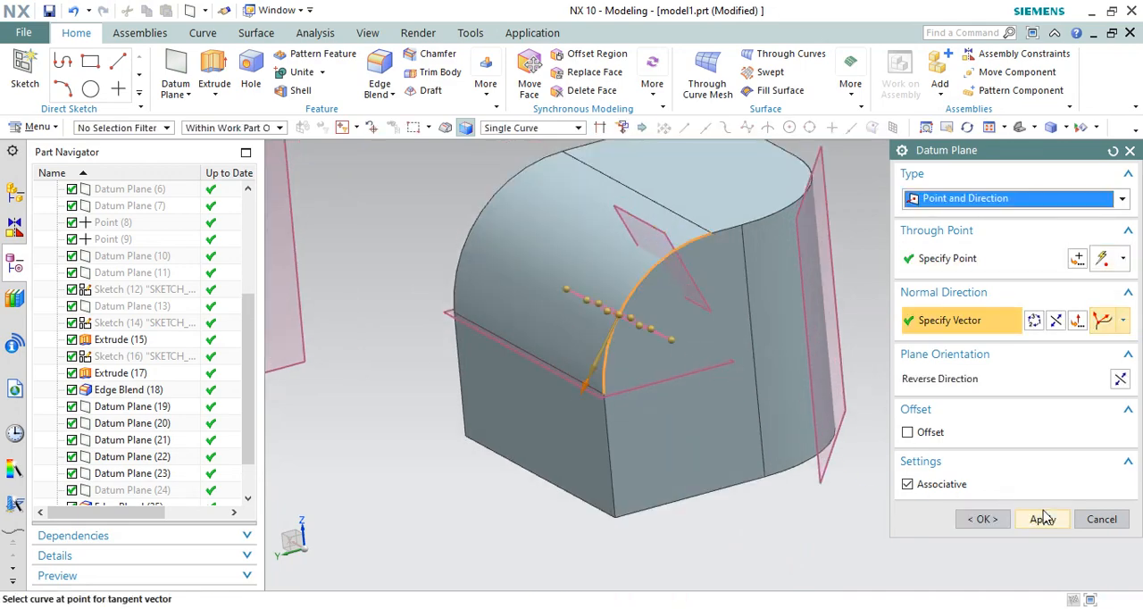
pyautogui.click(1036, 519)
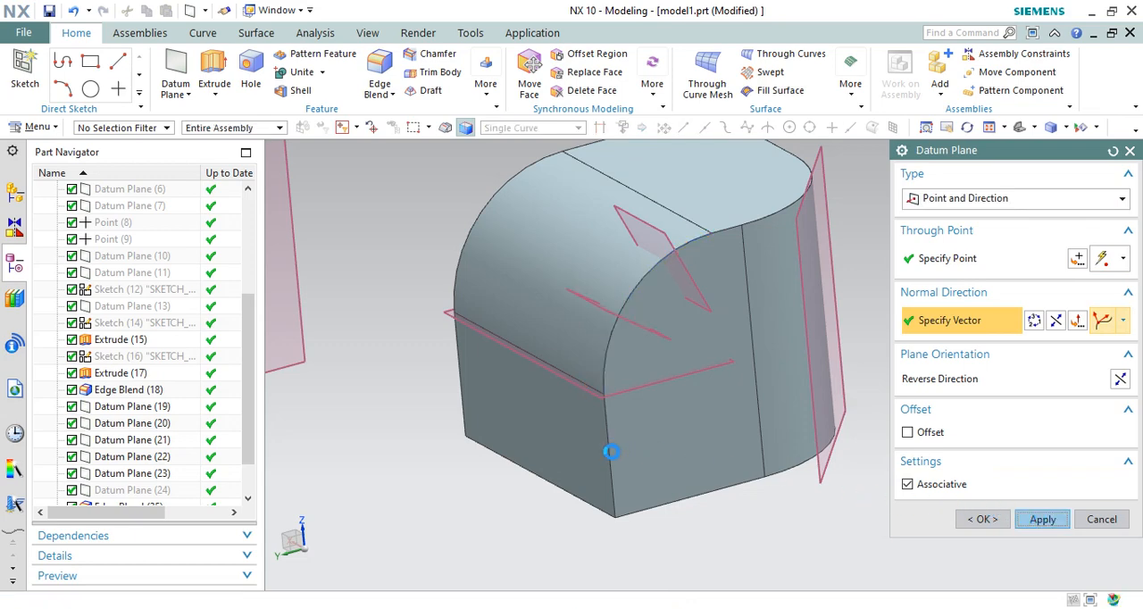
pyautogui.scroll(-2, 555, 346)
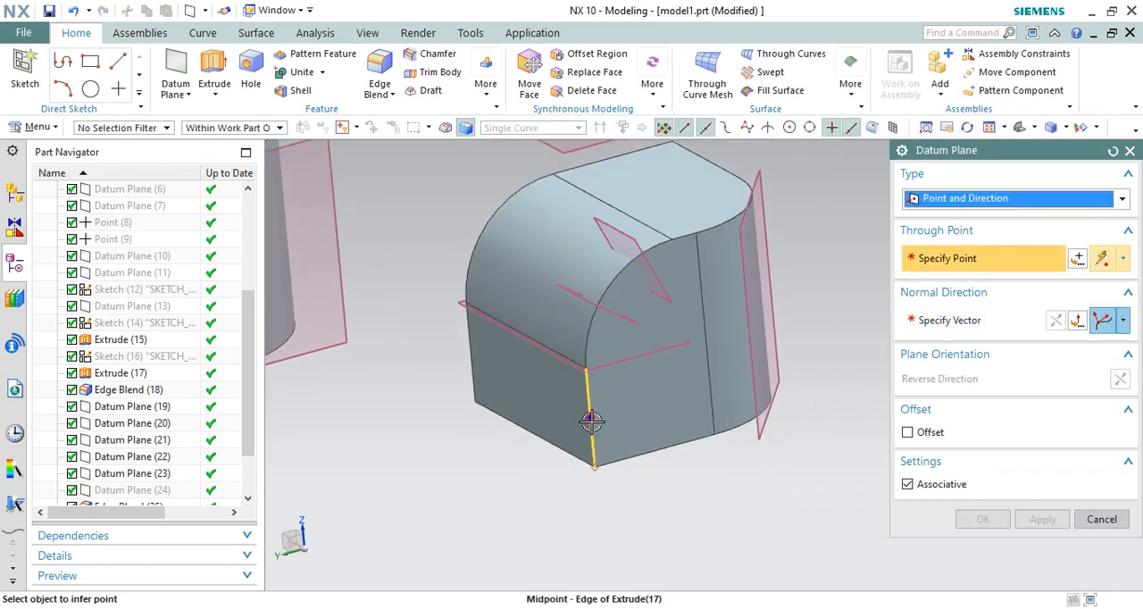
pyautogui.scroll(1, 549, 397)
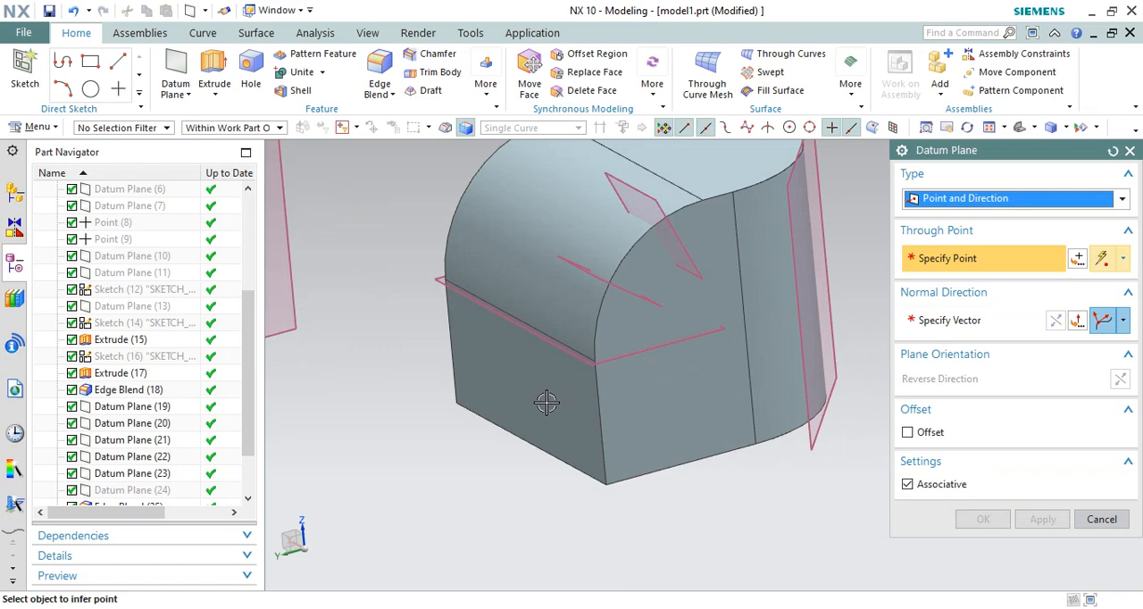
# Step: Create a Point and Direction plane through a point on the vertical corner blend's curved top edge, normal to the edge's tangent
pyautogui.scroll(-1, 547, 402)
pyautogui.click(765, 242)
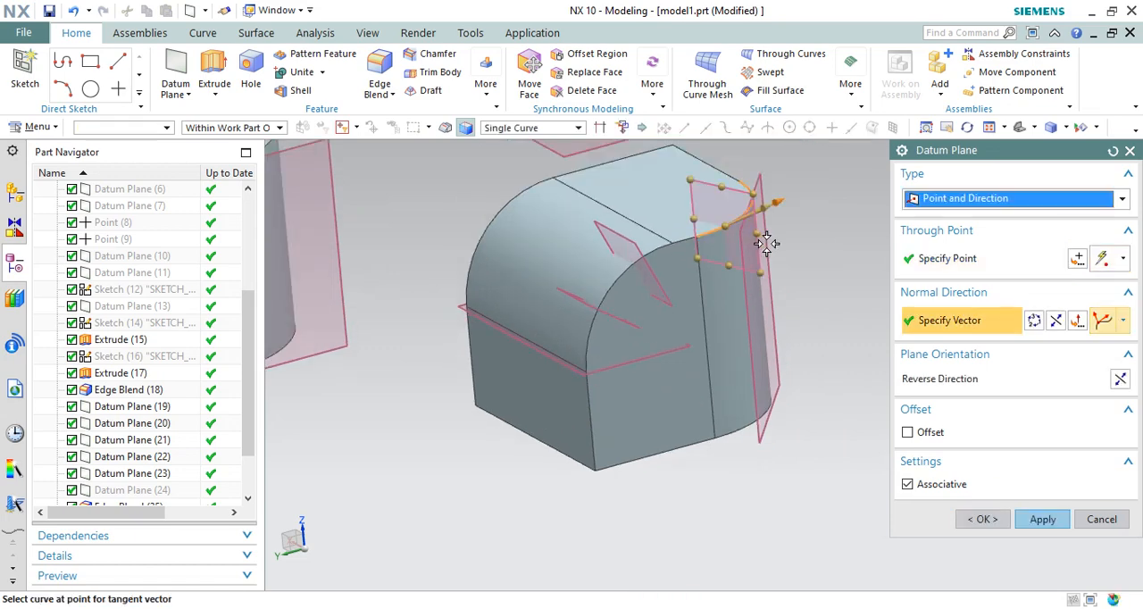
pyautogui.click(1041, 518)
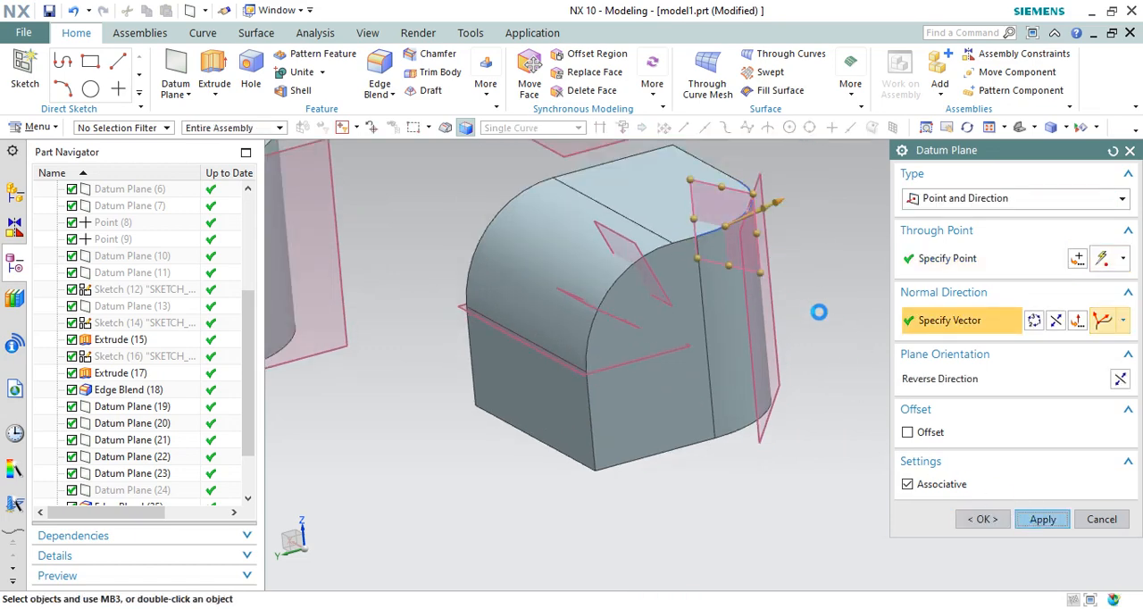
# Step: Place another Point and Direction plane's point low on the front blend's curved side edge and set the normal direction to Inferred Vector
pyautogui.moveTo(800, 321); pyautogui.dragTo(823, 320, button='middle')
pyautogui.scroll(-1, 525, 339)
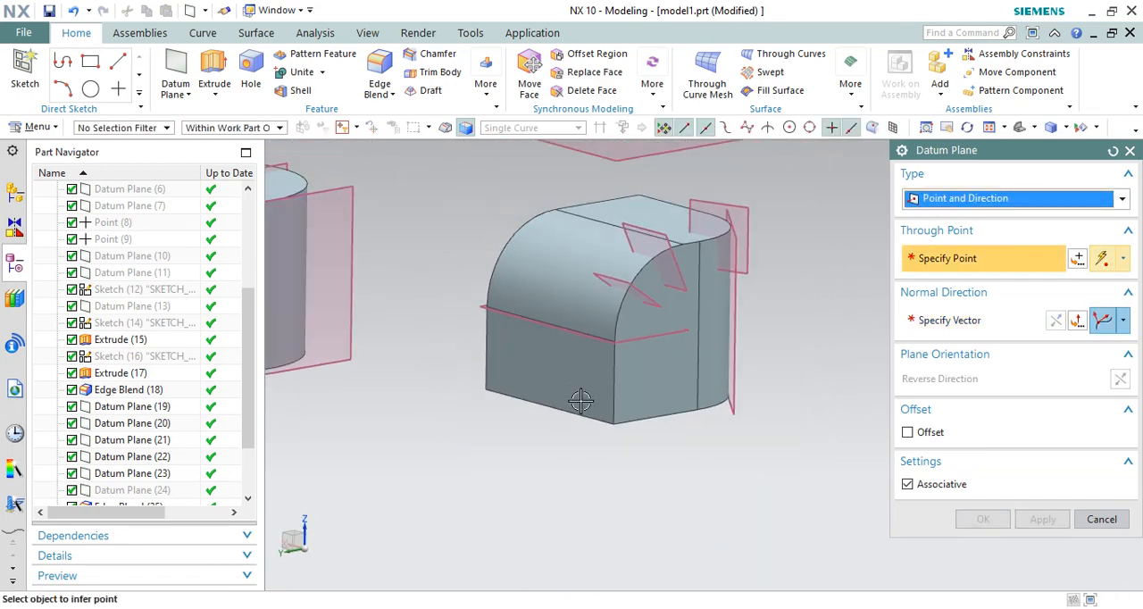
pyautogui.scroll(1, 581, 400)
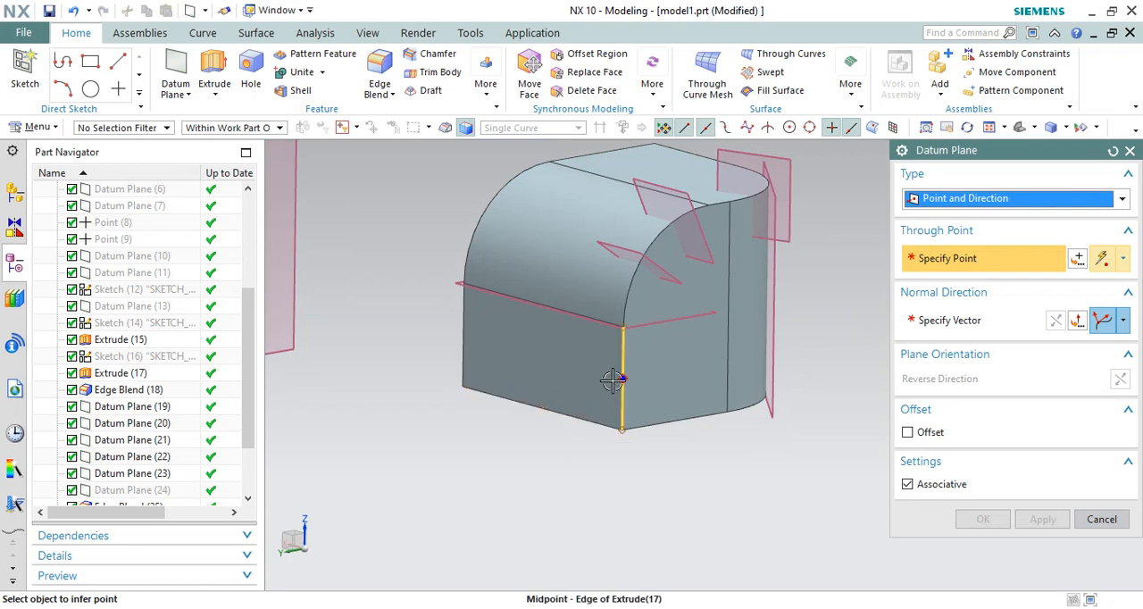
pyautogui.moveTo(605, 372); pyautogui.dragTo(602, 384, button='middle')
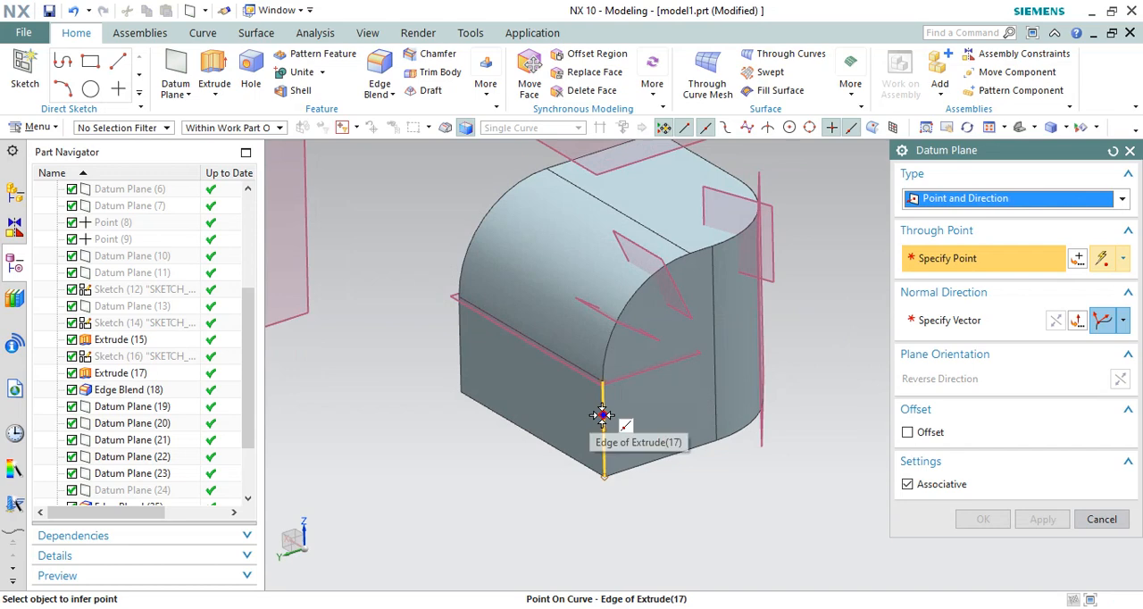
pyautogui.click(607, 344)
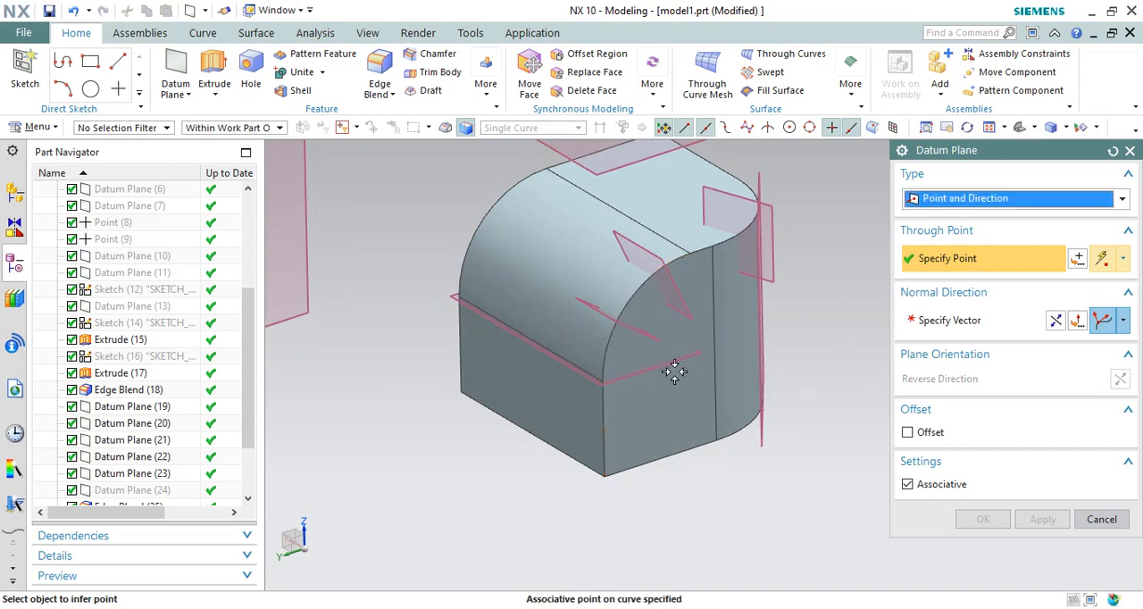
pyautogui.click(1122, 324)
pyautogui.click(1056, 368)
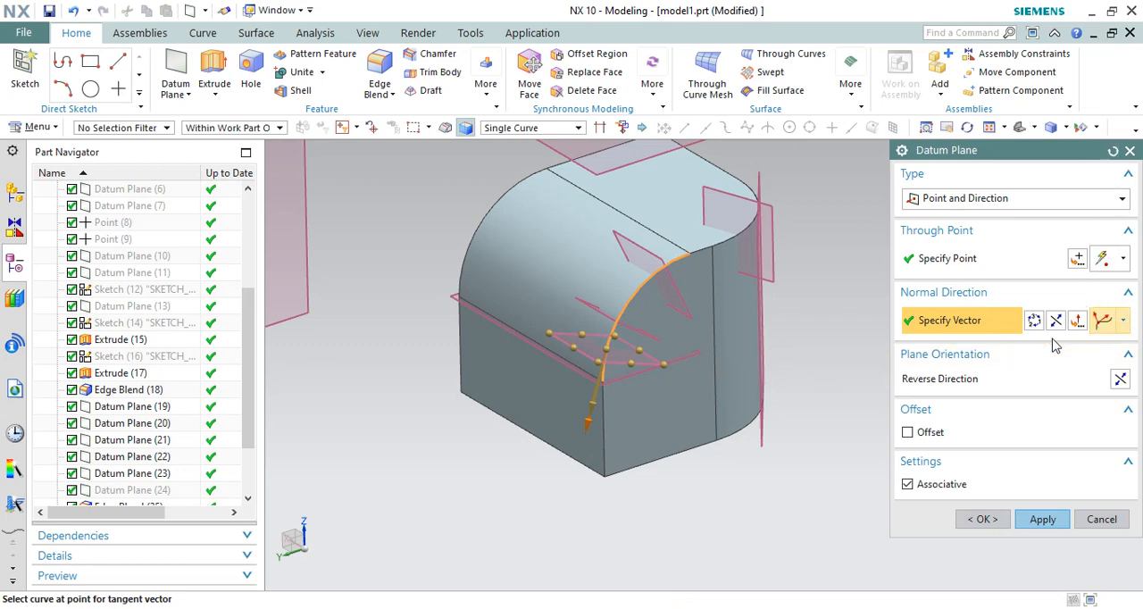
pyautogui.click(1122, 324)
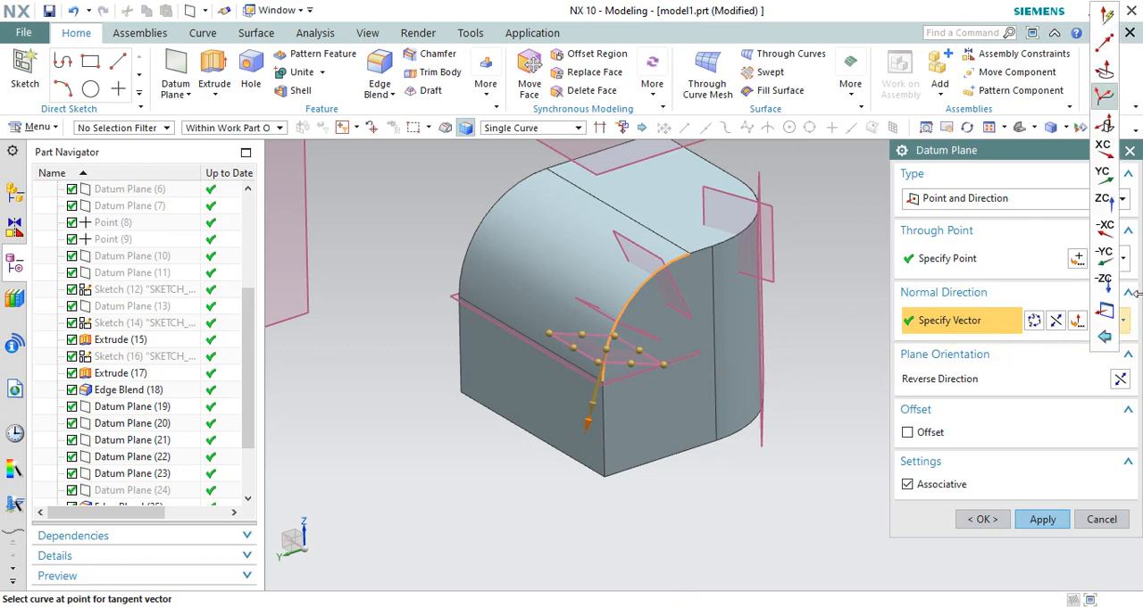
pyautogui.click(1108, 21)
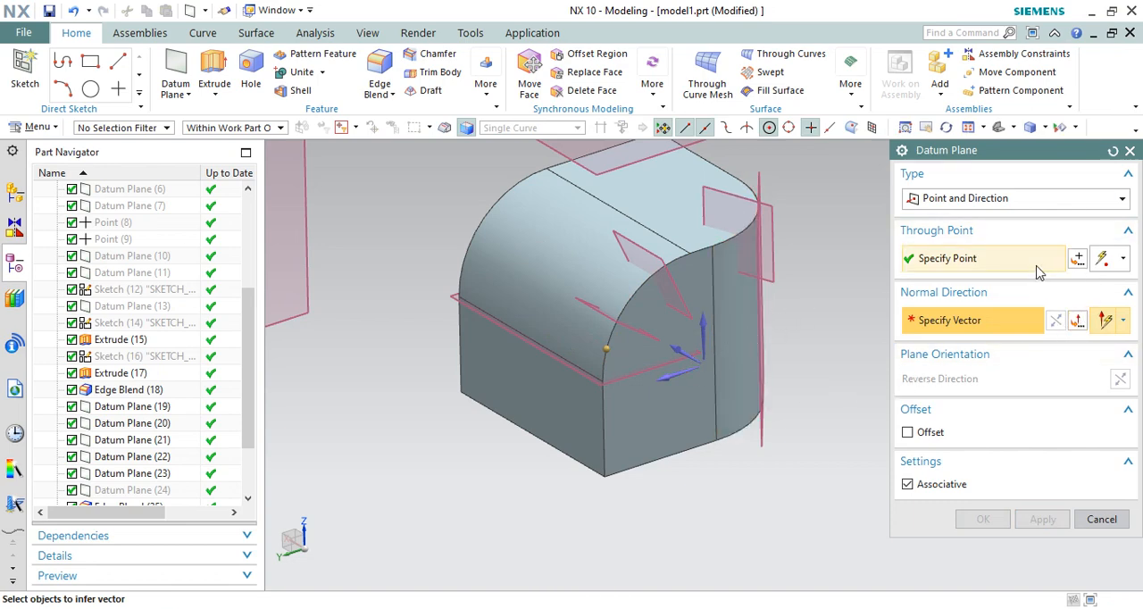
pyautogui.click(948, 259)
pyautogui.click(948, 327)
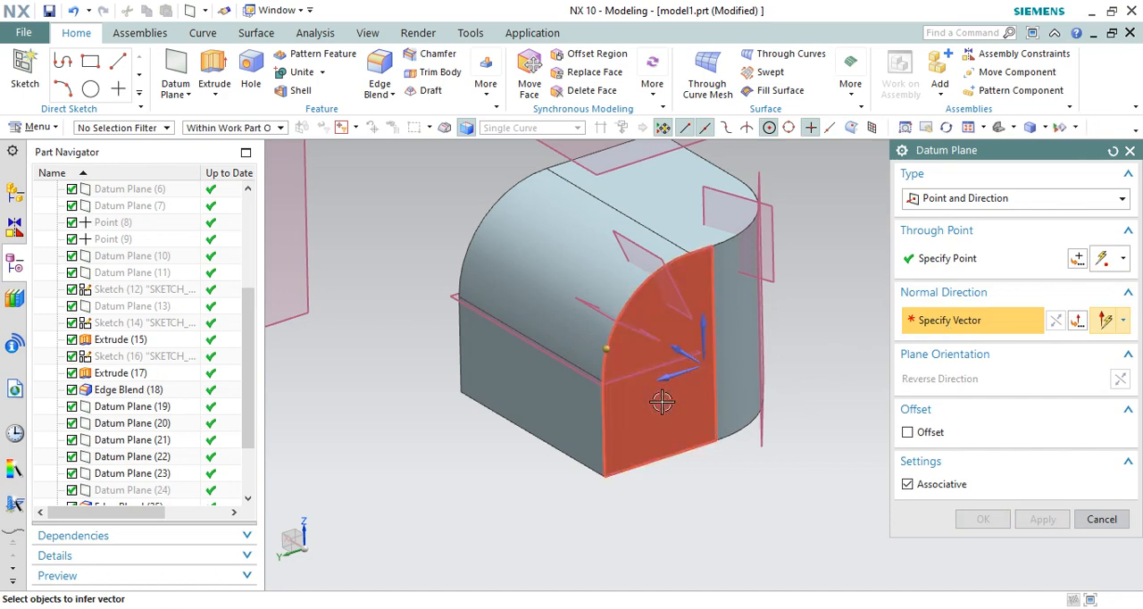
# Step: Try the Y and X axes as the normal direction, and create the plane normal to the Z axis
pyautogui.click(673, 377)
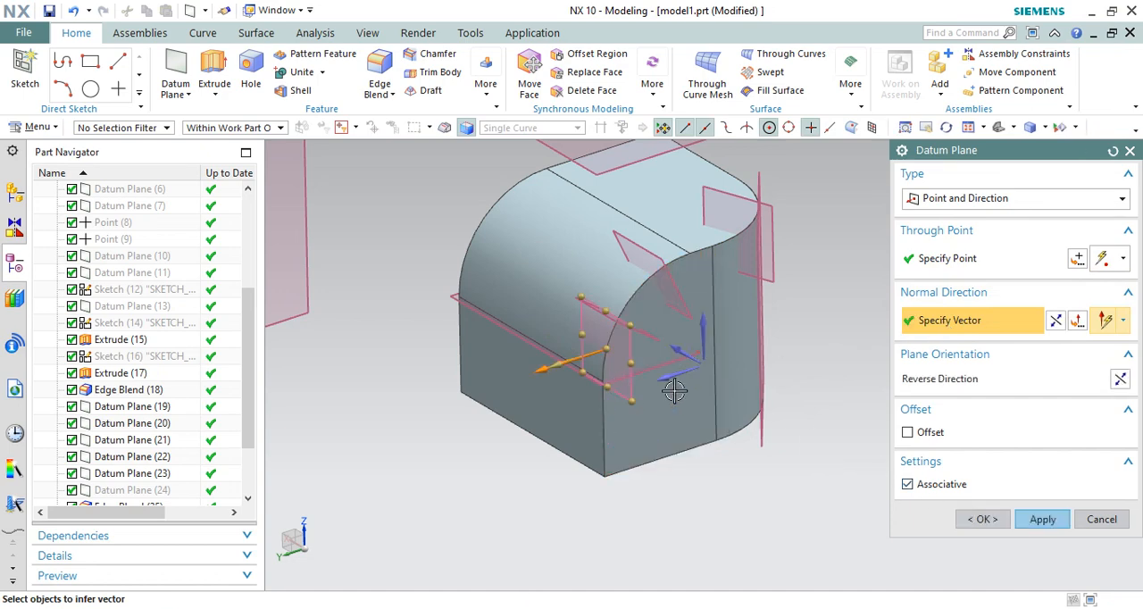
pyautogui.moveTo(671, 391); pyautogui.dragTo(700, 371, button='middle')
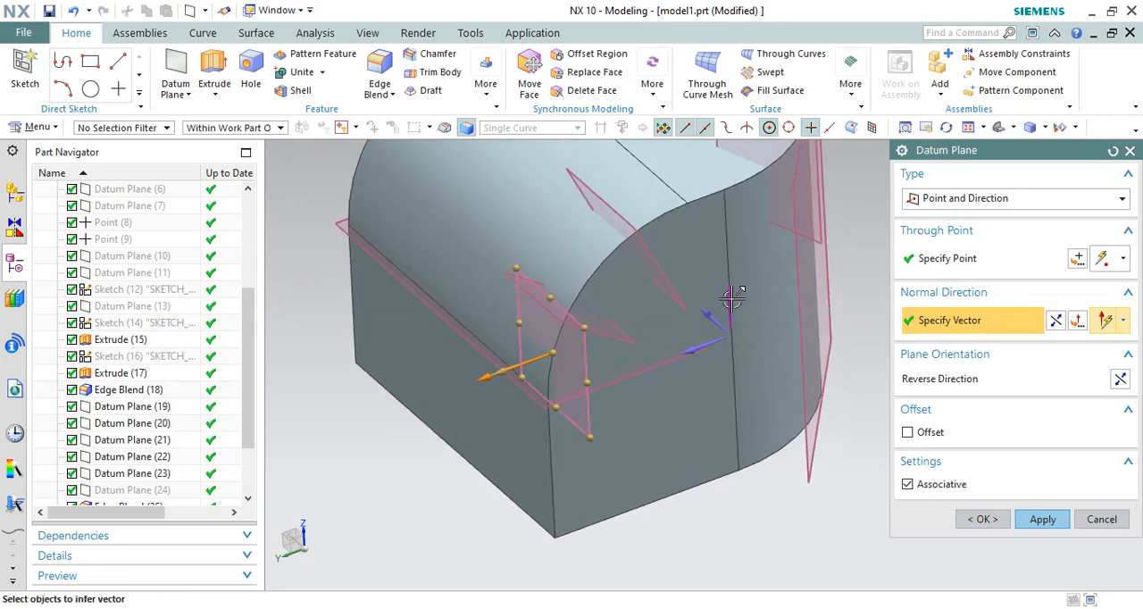
pyautogui.click(720, 349)
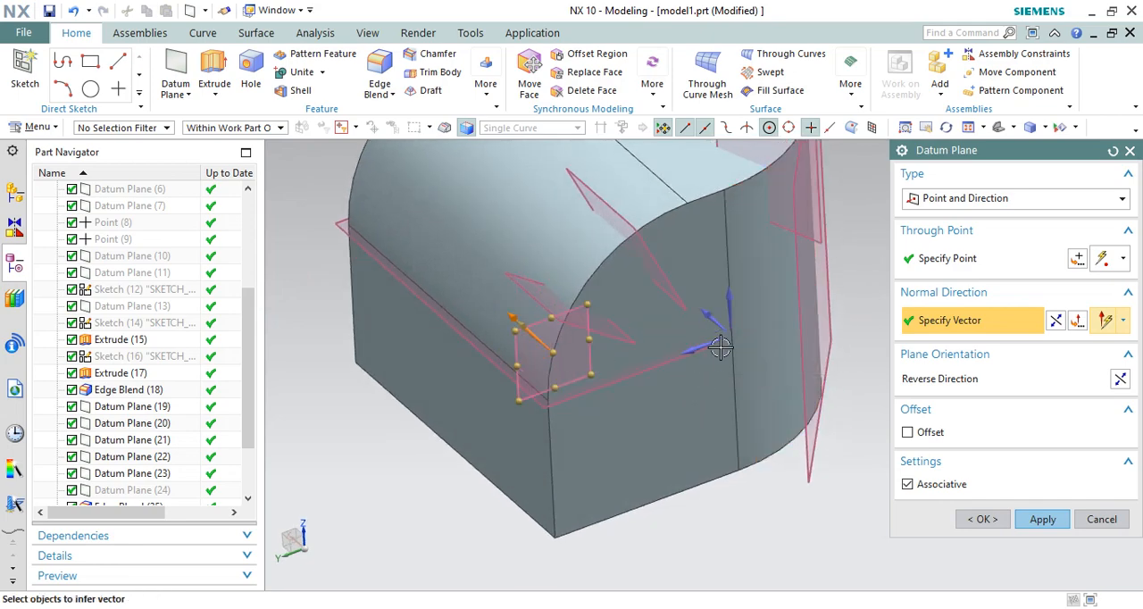
pyautogui.click(728, 308)
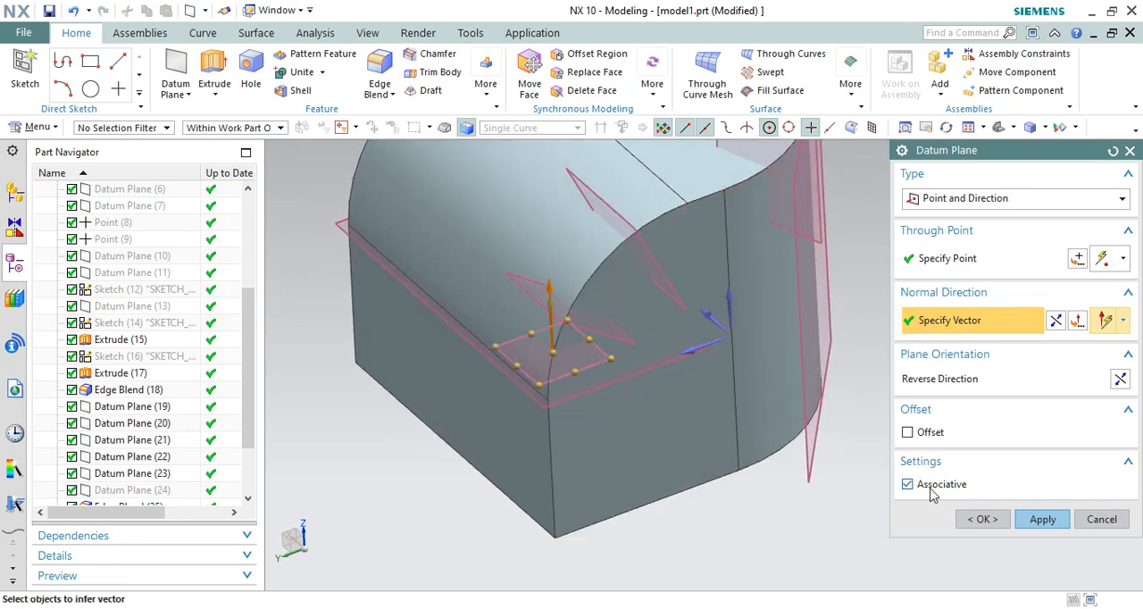
pyautogui.click(984, 521)
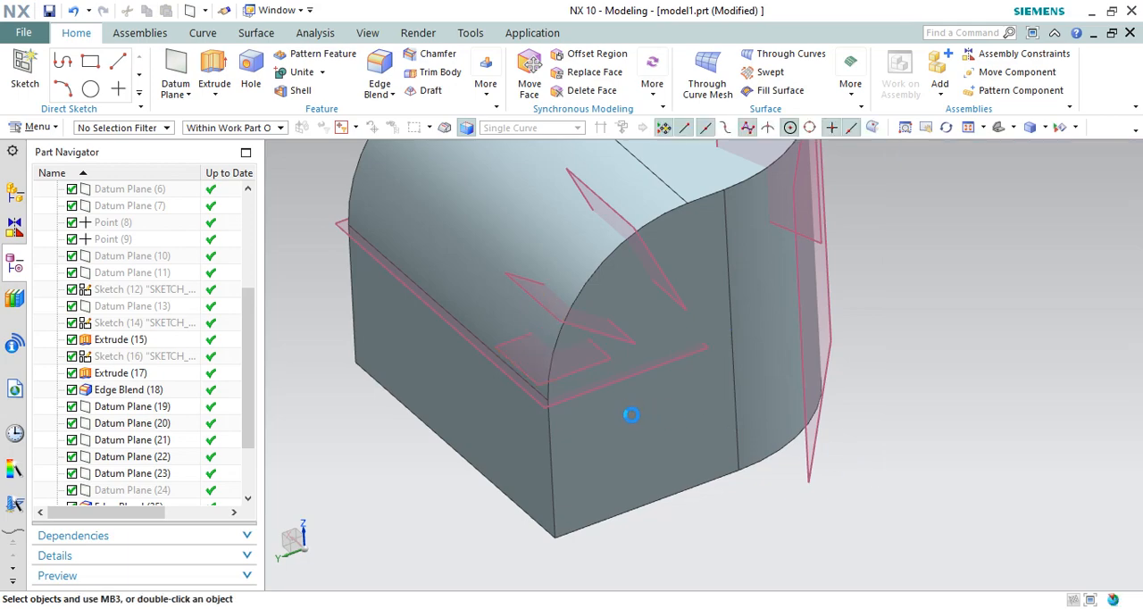
# Step: Start a new datum plane of type On Curve
pyautogui.moveTo(630, 417); pyautogui.dragTo(778, 434, button='middle')
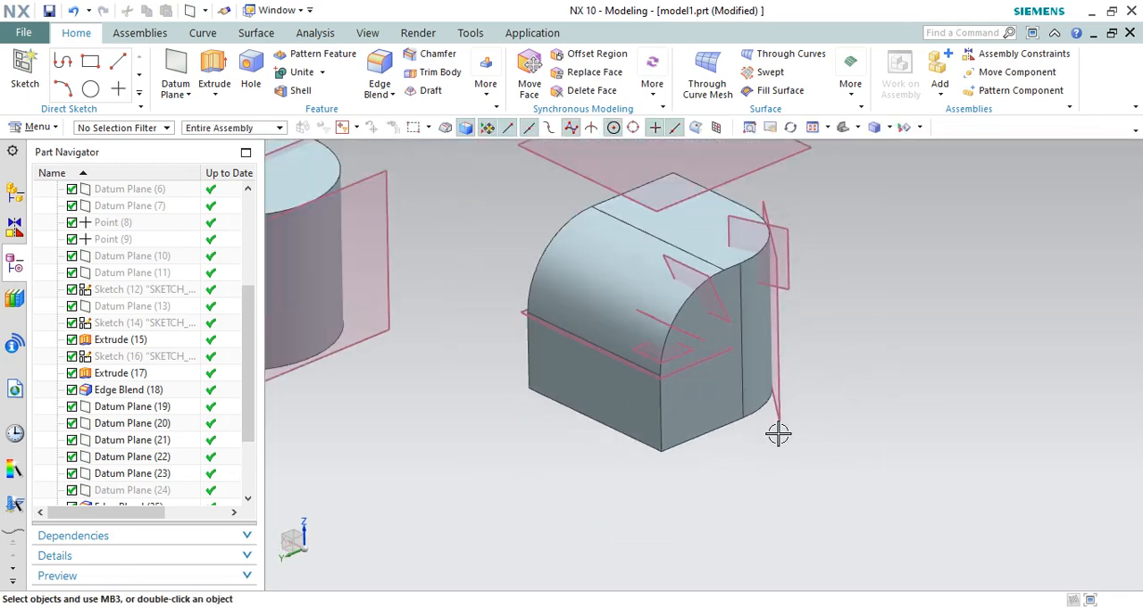
pyautogui.click(188, 83)
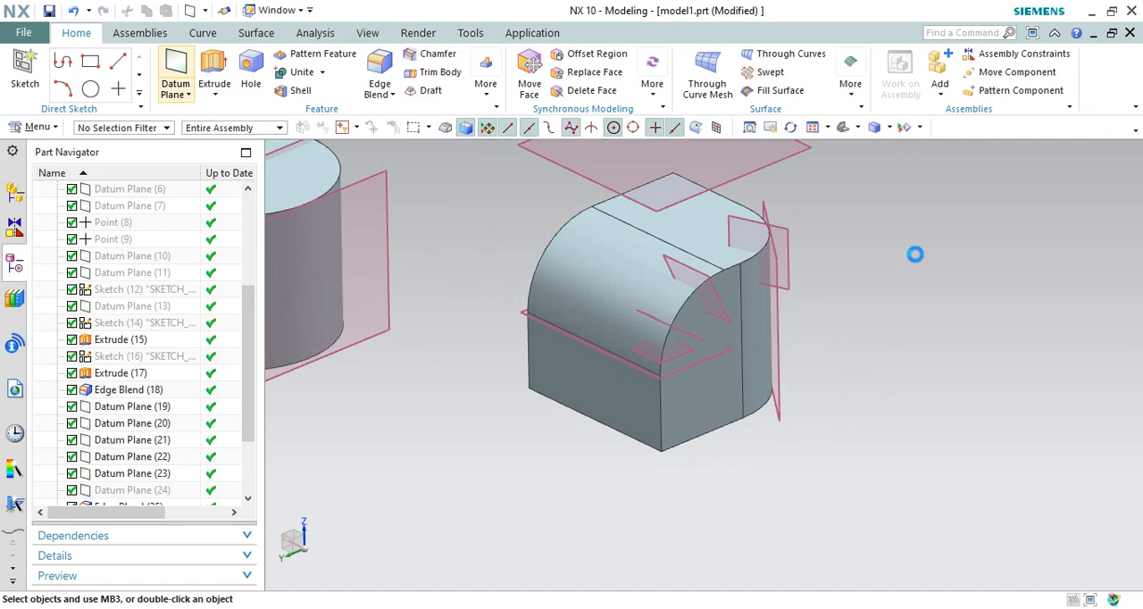
pyautogui.click(969, 201)
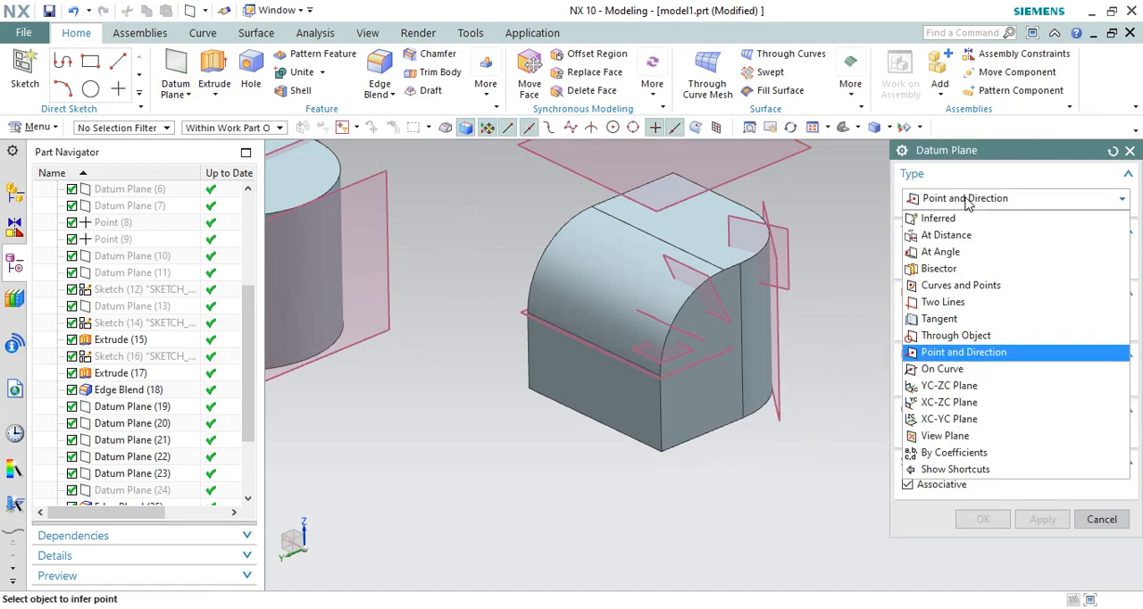
pyautogui.click(944, 372)
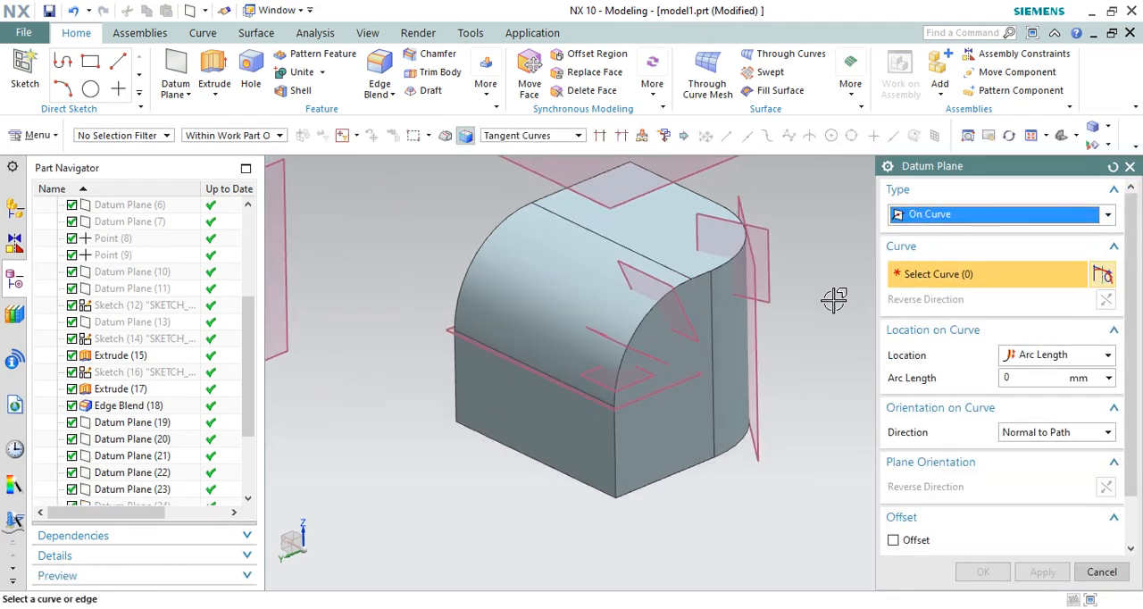
pyautogui.click(486, 234)
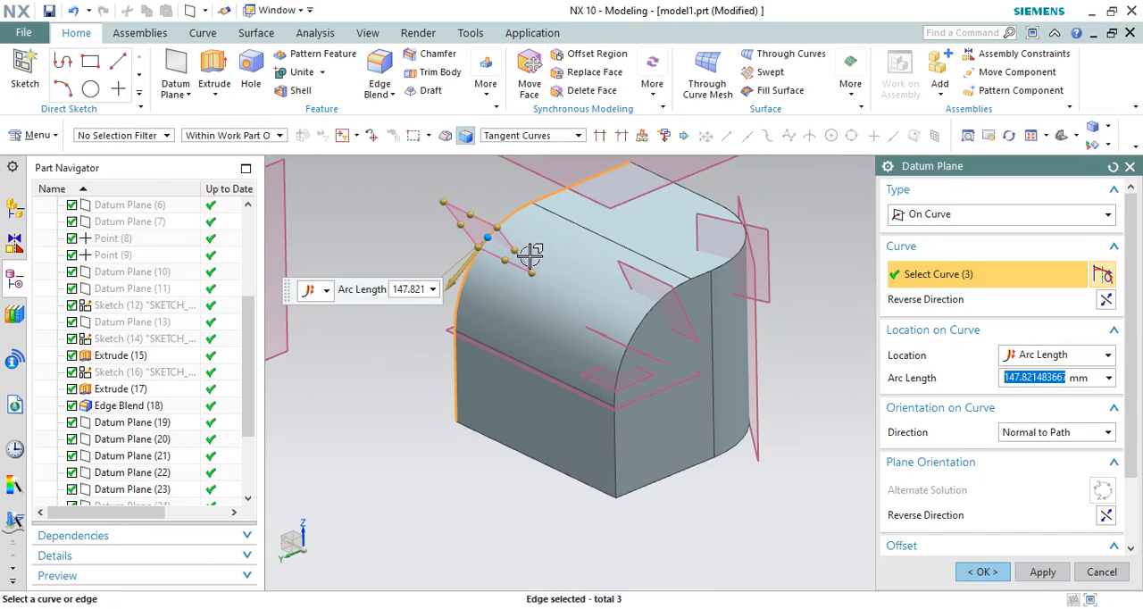
pyautogui.scroll(1, 546, 199)
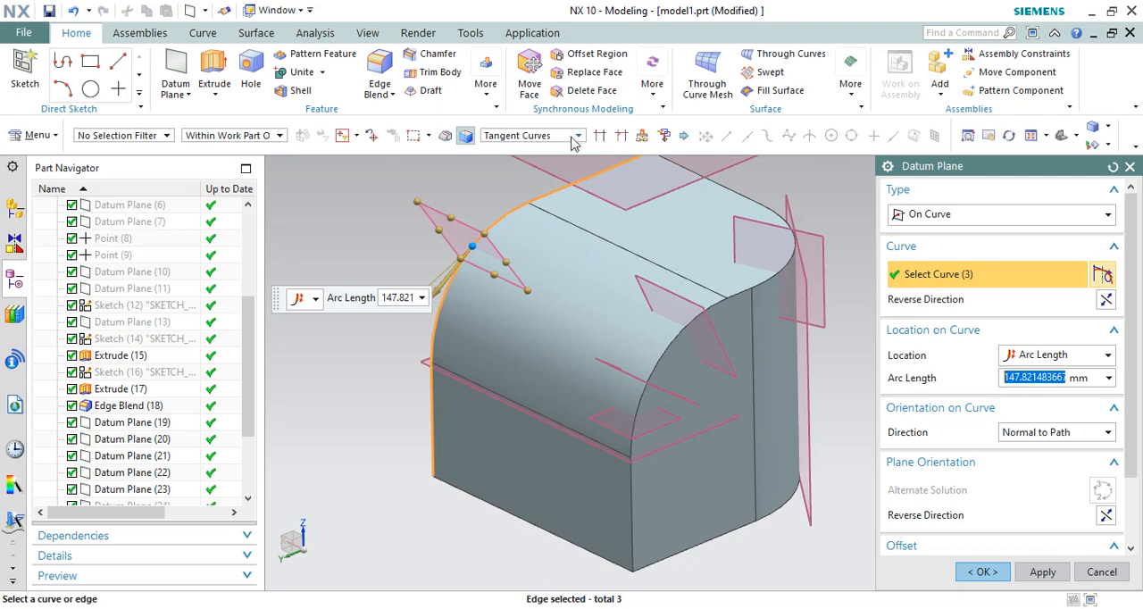
pyautogui.keyDown('shift'); pyautogui.click(506, 221); pyautogui.keyUp('shift')
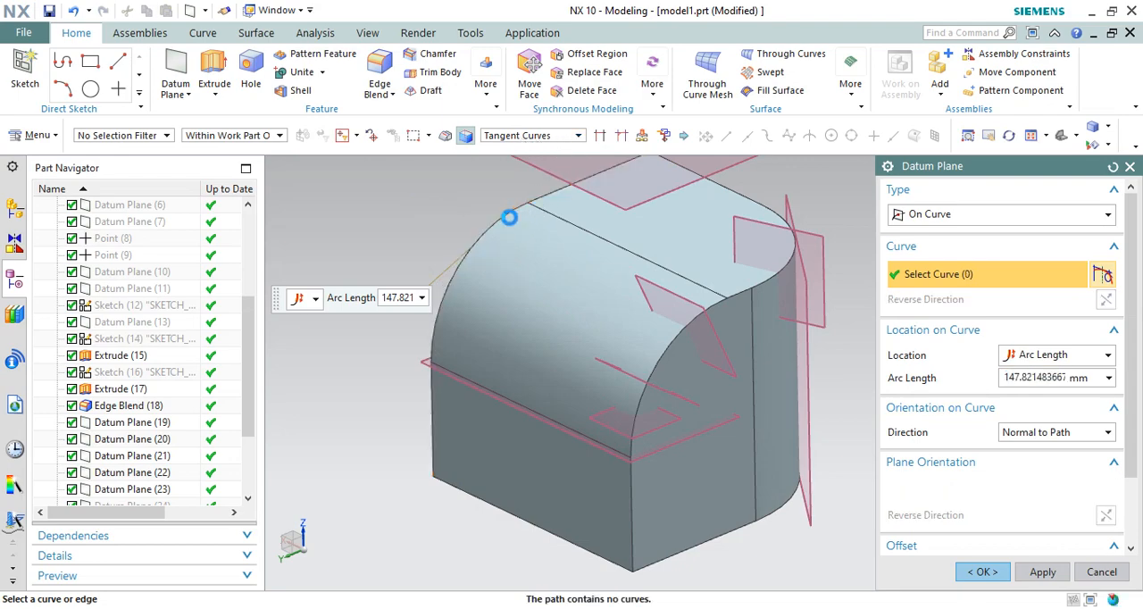
# Step: Set the curve rule to Single Curve and select the front blend's opposite curved side edge for the On Curve plane
pyautogui.click(516, 138)
pyautogui.click(504, 152)
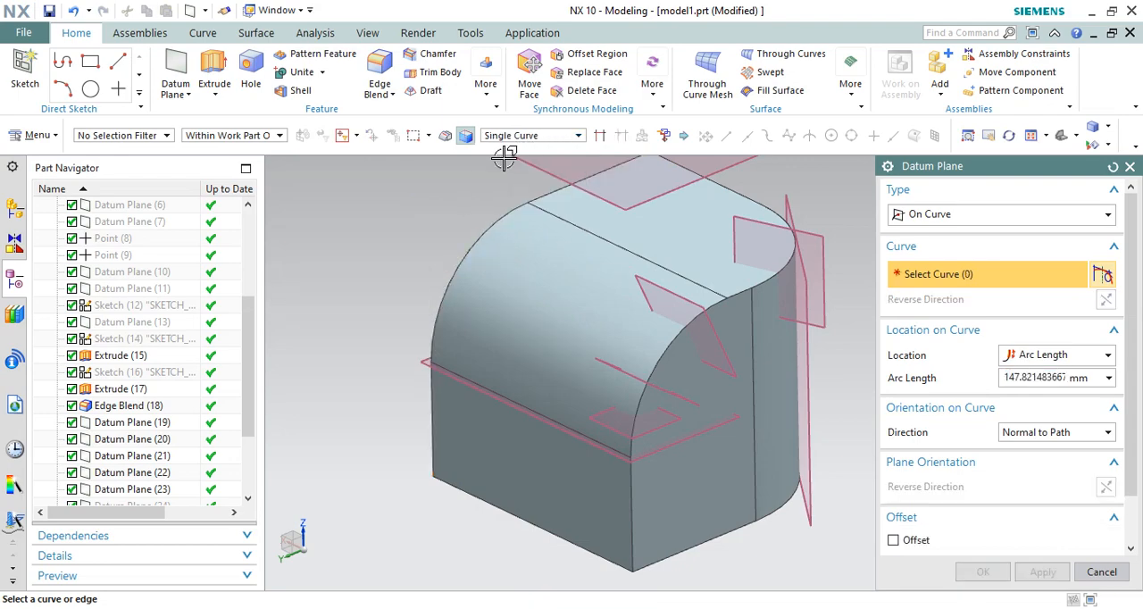
pyautogui.click(492, 228)
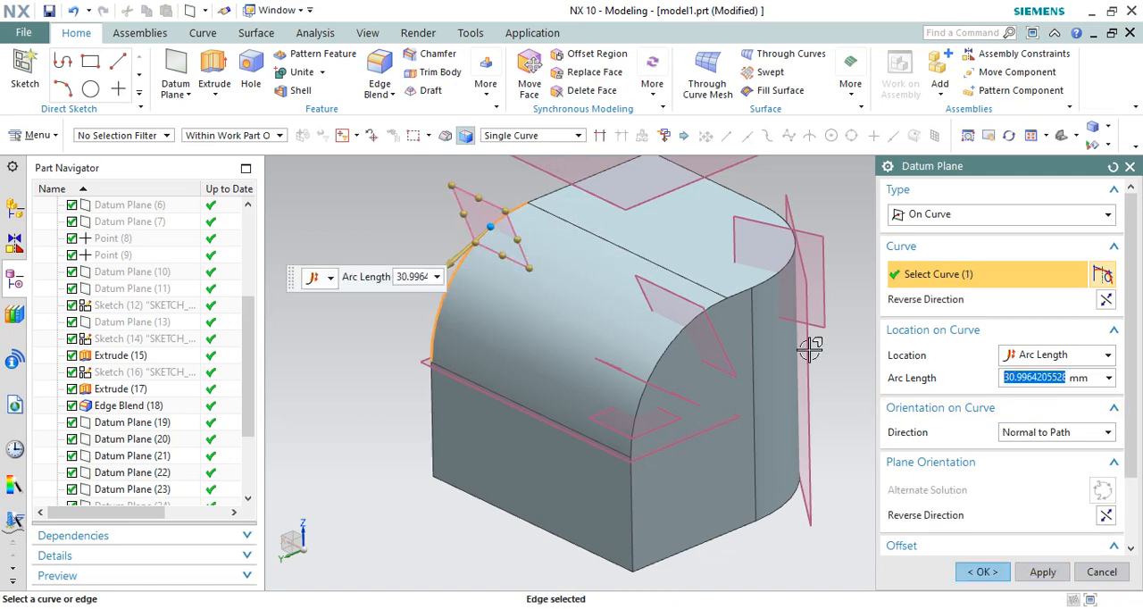
# Step: Set the plane's arc length location to 50 mm and create the On Curve plane normal to the path
pyautogui.scroll(2, 433, 259)
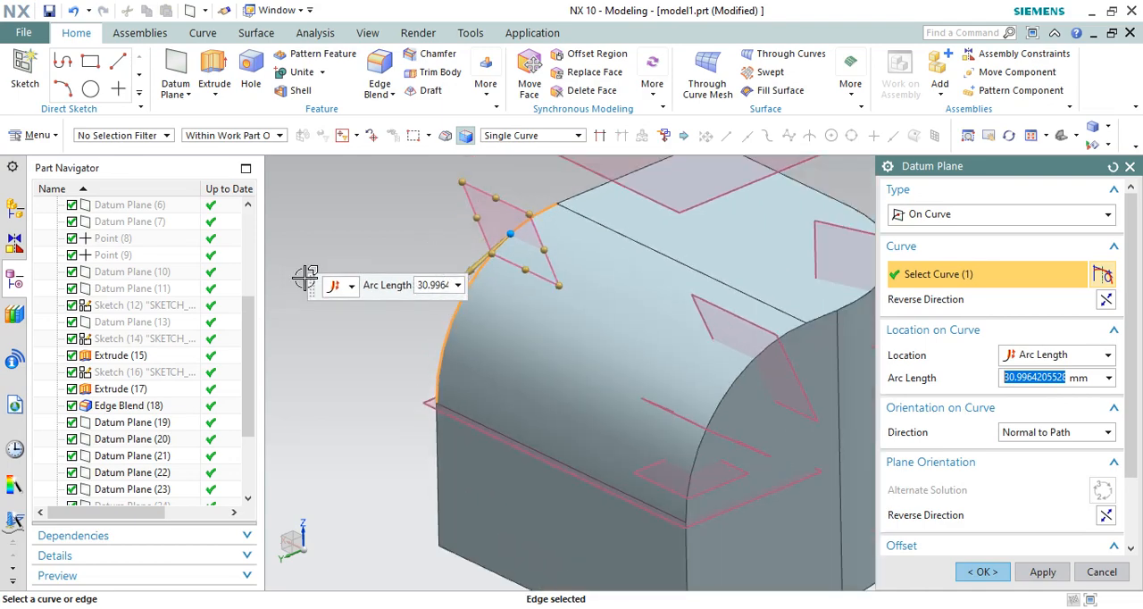
pyautogui.moveTo(313, 286); pyautogui.dragTo(288, 235)
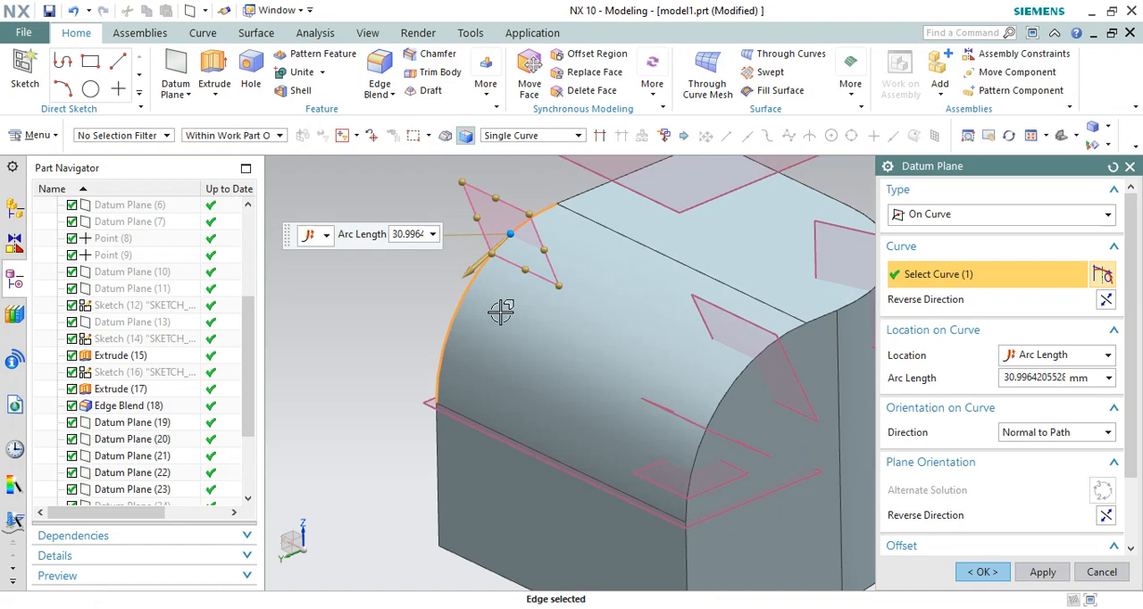
pyautogui.doubleClick(1036, 379)
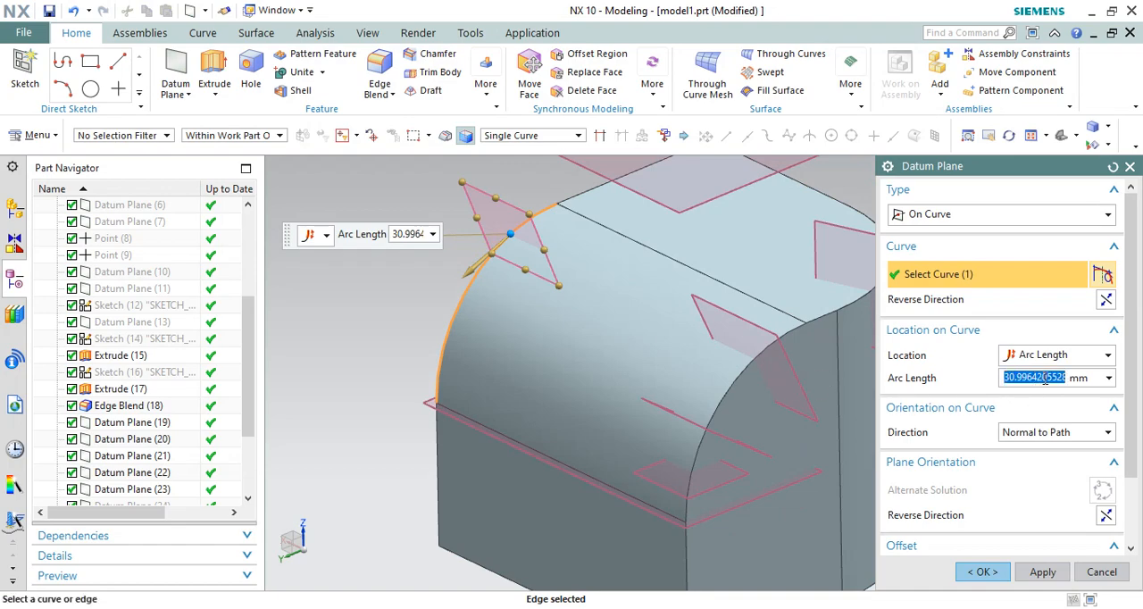
pyautogui.write('50')
pyautogui.press('Return')
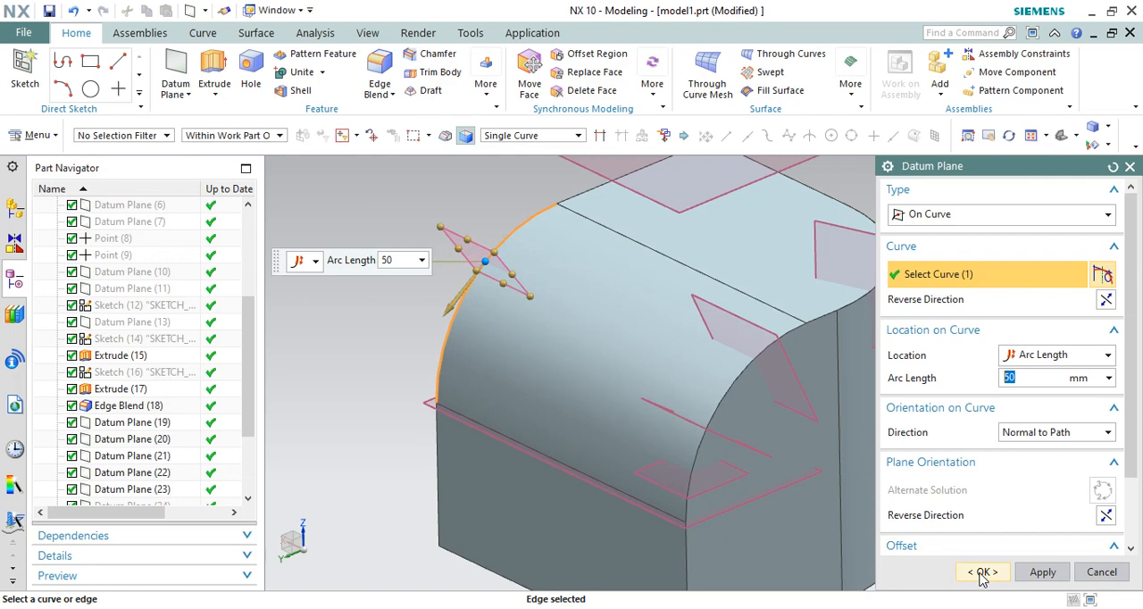
pyautogui.click(954, 217)
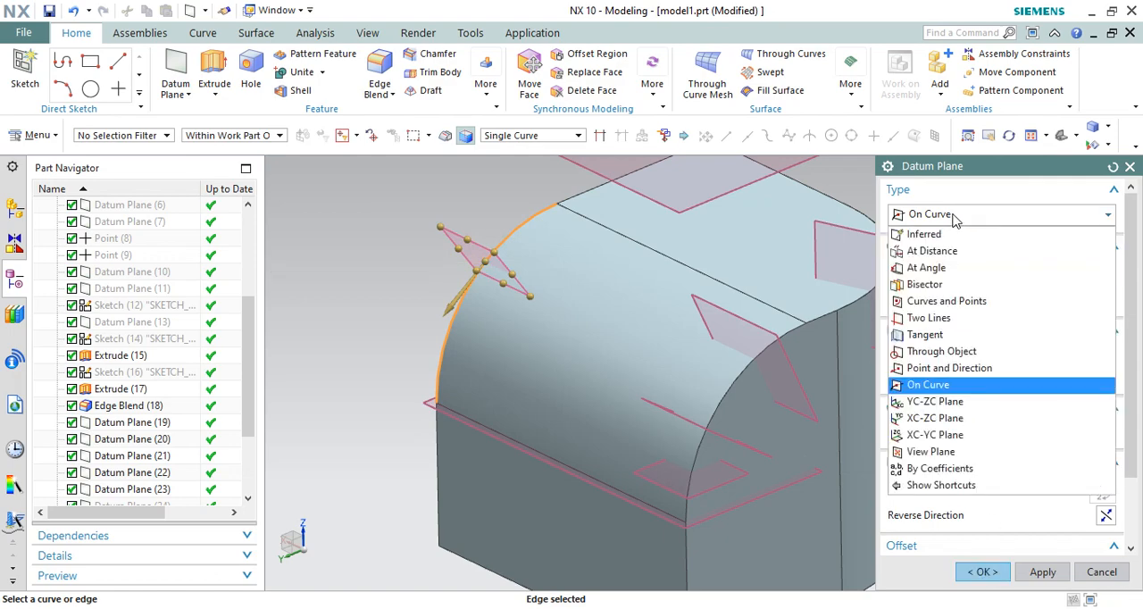
pyautogui.click(925, 388)
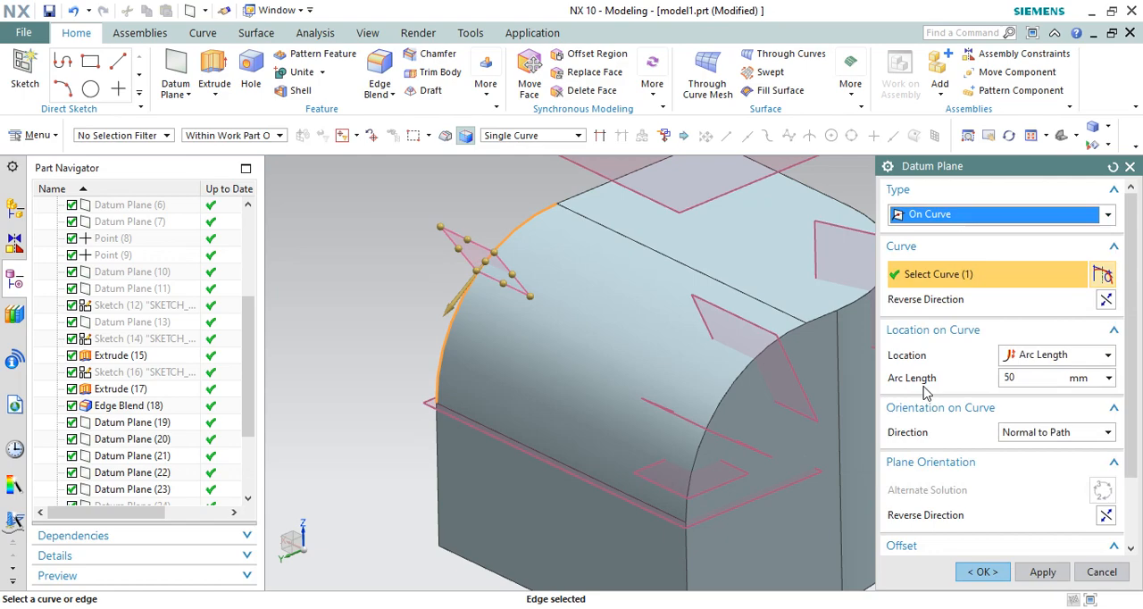
pyautogui.click(983, 572)
# Step: Hide all features from Edge Blend (18) through Datum Plane (31)
pyautogui.scroll(-3, 536, 279)
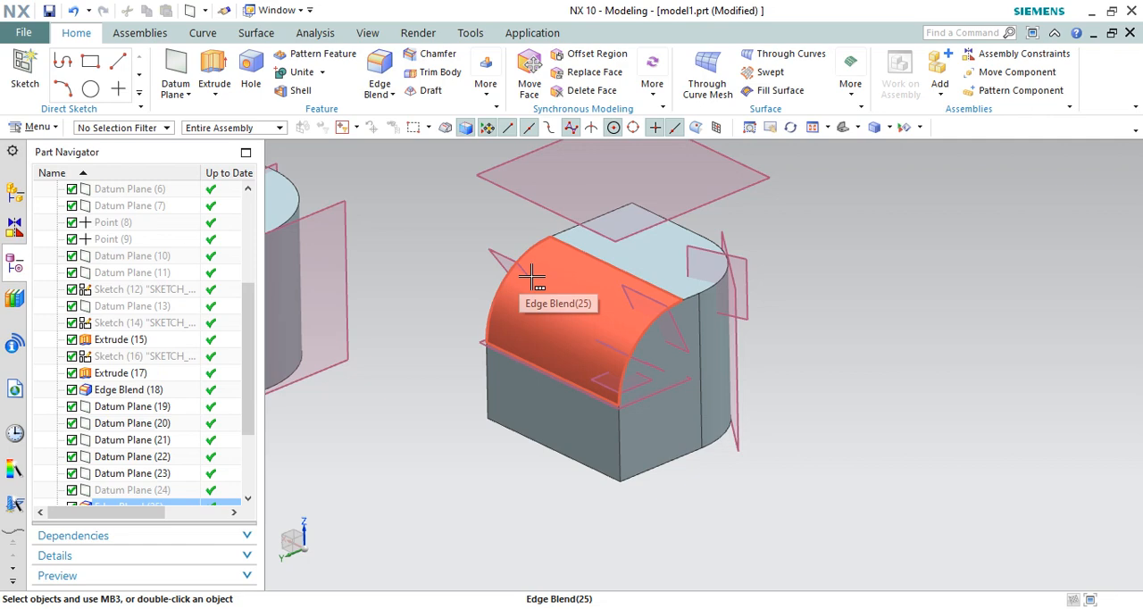
pyautogui.scroll(-3, 659, 574)
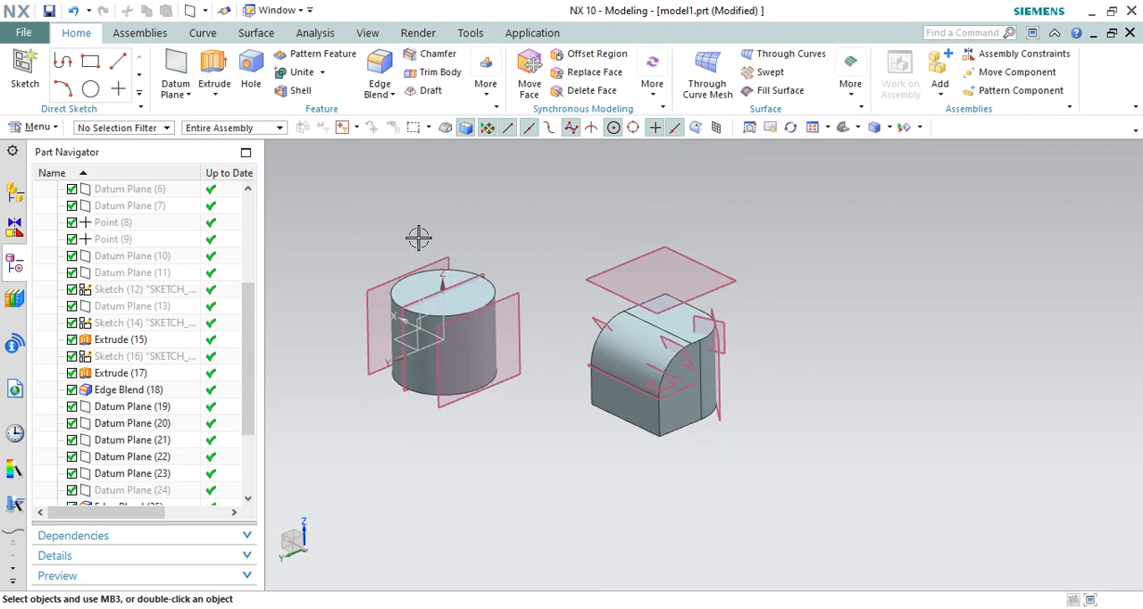
pyautogui.scroll(2, 447, 248)
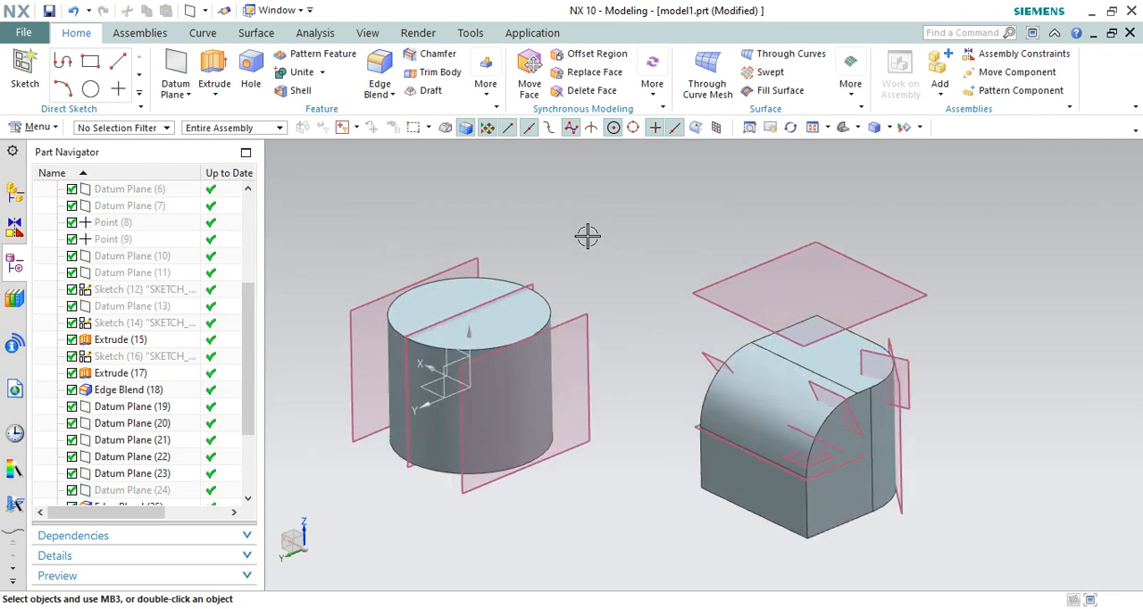
pyautogui.scroll(-3, 587, 235)
pyautogui.scroll(-3, 156, 420)
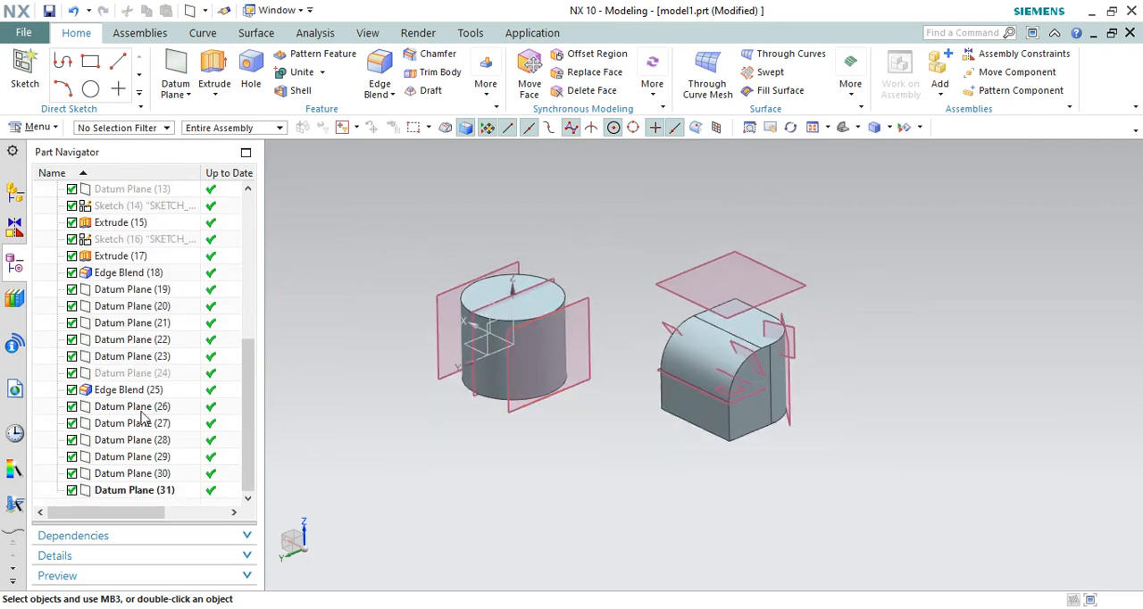
pyautogui.click(147, 491)
pyautogui.keyDown('shift'); pyautogui.click(134, 275); pyautogui.keyUp('shift')
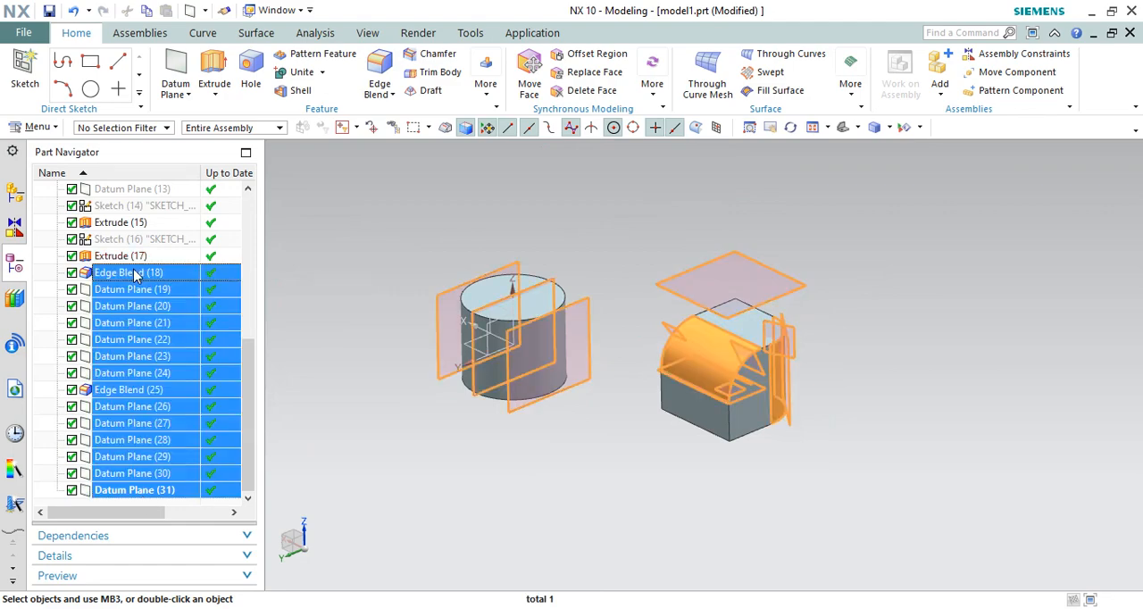
pyautogui.rightClick(134, 274)
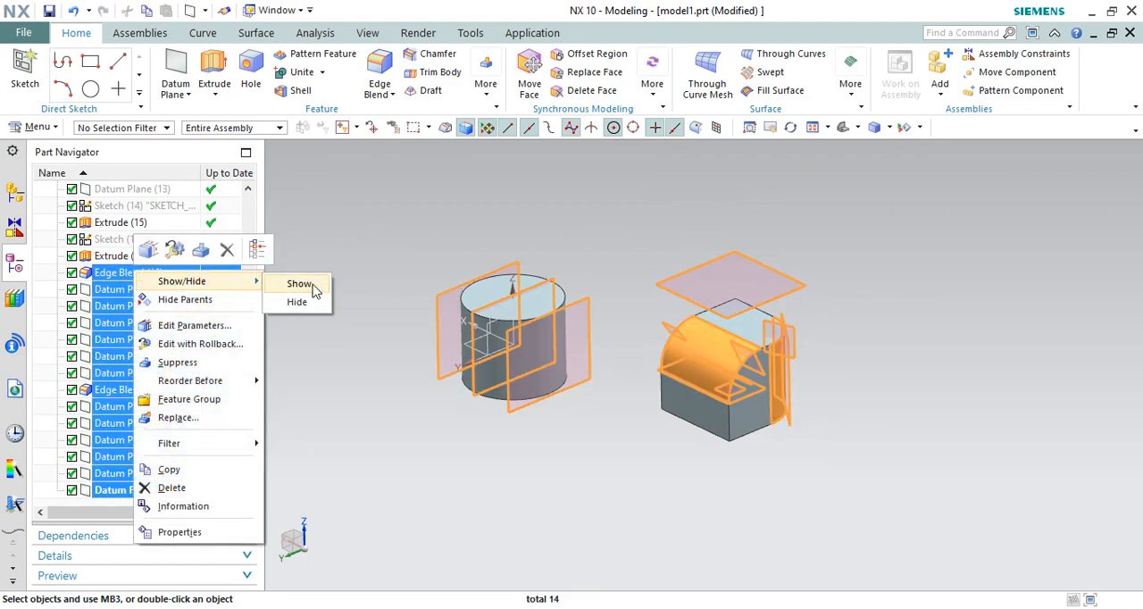
pyautogui.click(297, 302)
# Step: Hide the remaining cylinder, Extrude (15), so only the coordinate system stays in view
pyautogui.scroll(2, 441, 278)
pyautogui.click(566, 319)
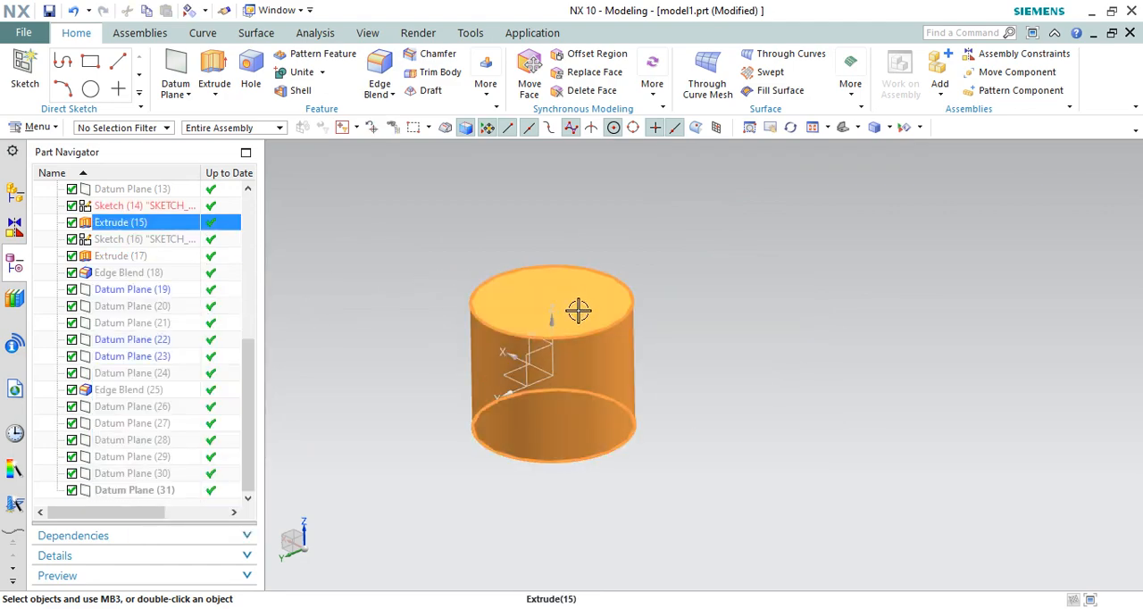
pyautogui.click(577, 327)
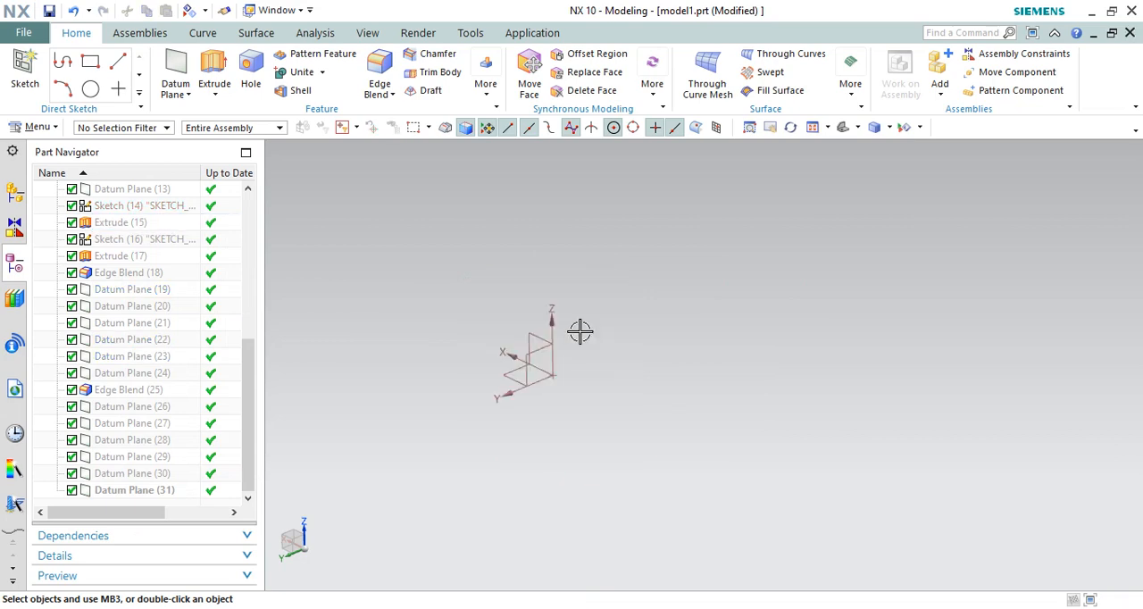
# Step: Create a YC-ZC datum plane offset 150 mm from the WCS in the reversed direction
pyautogui.click(176, 70)
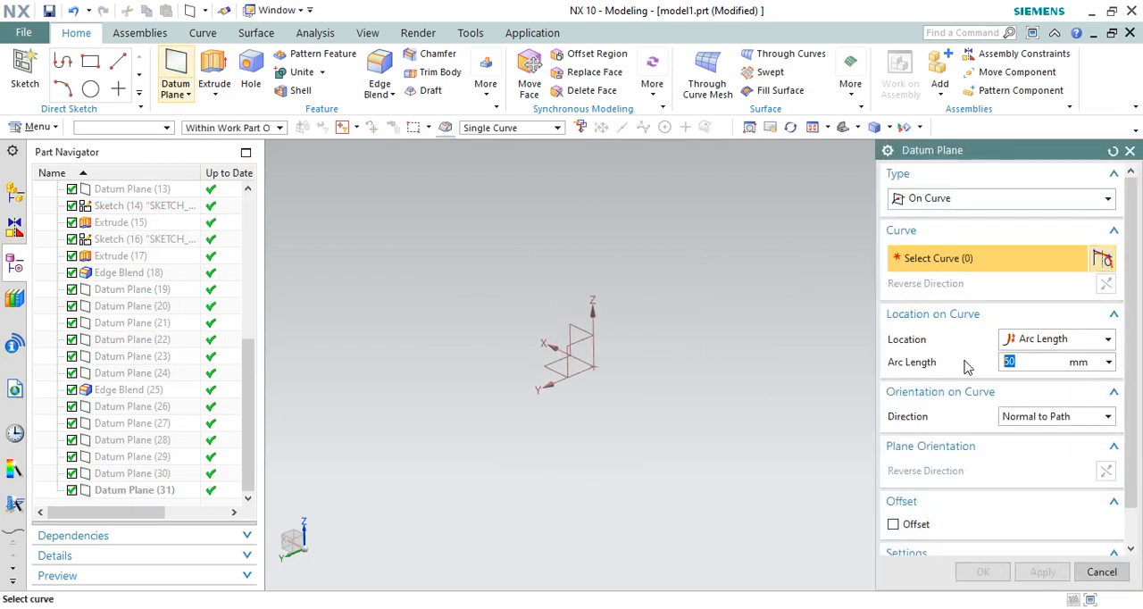
pyautogui.click(998, 199)
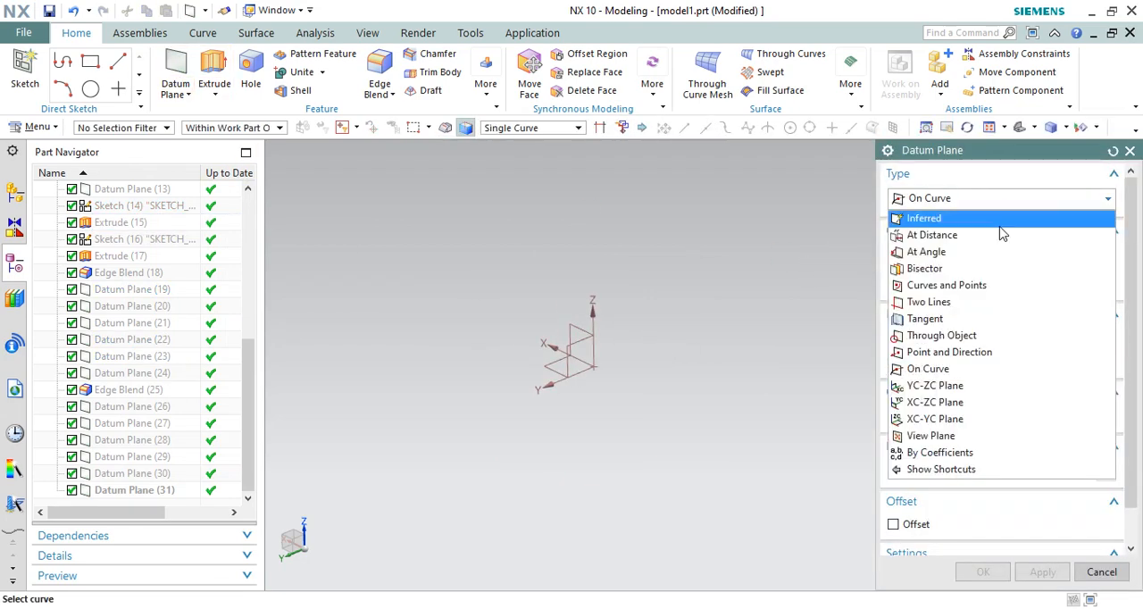
pyautogui.click(945, 387)
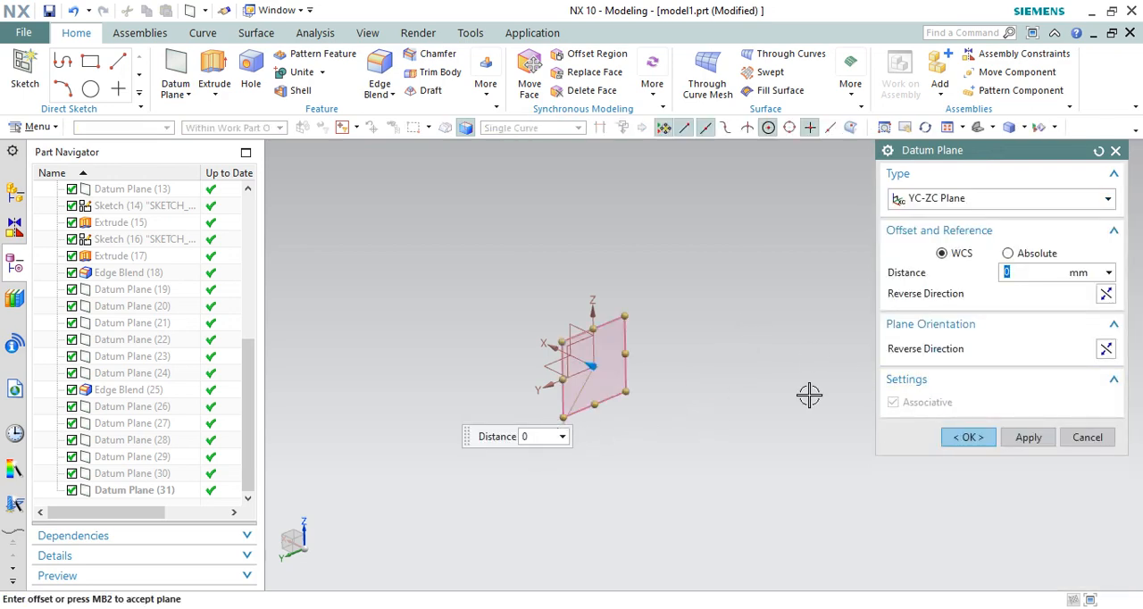
pyautogui.click(1106, 294)
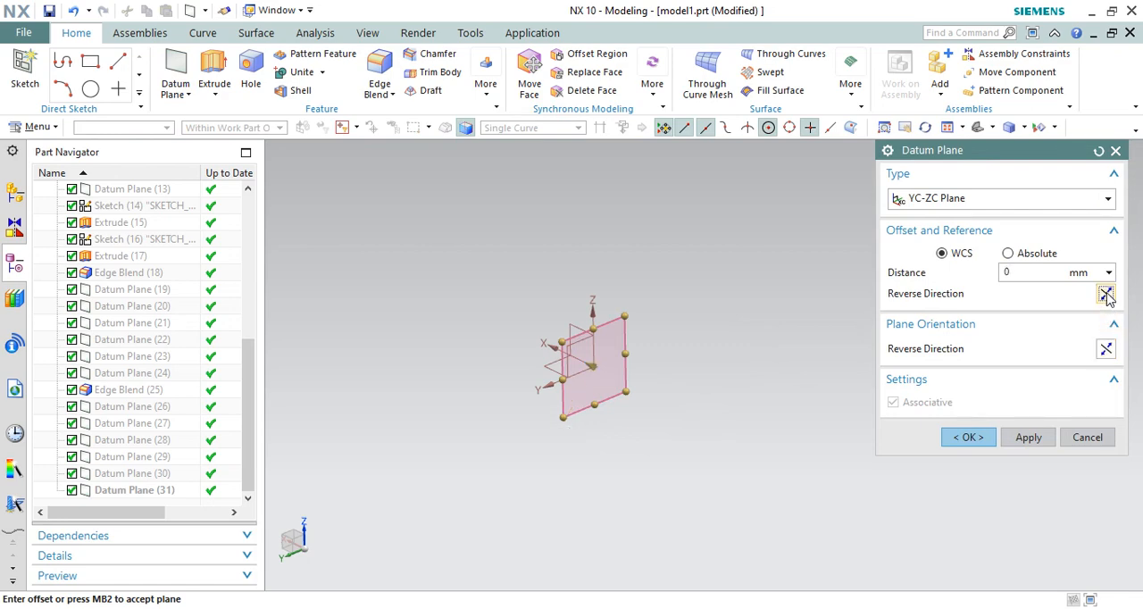
pyautogui.click(1011, 273)
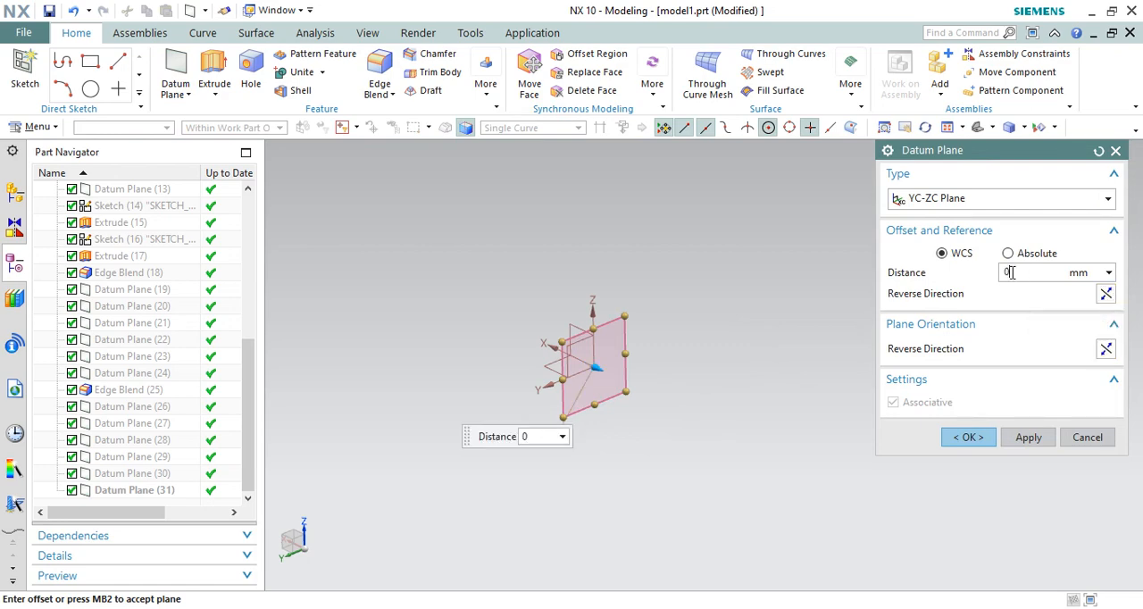
pyautogui.press('Return')
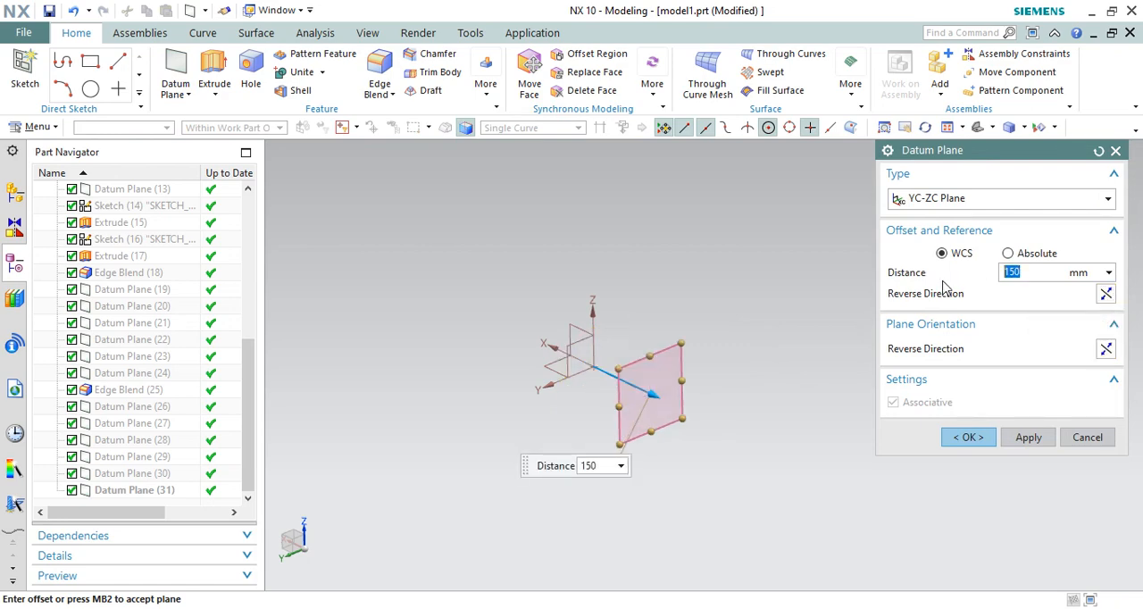
pyautogui.click(1029, 438)
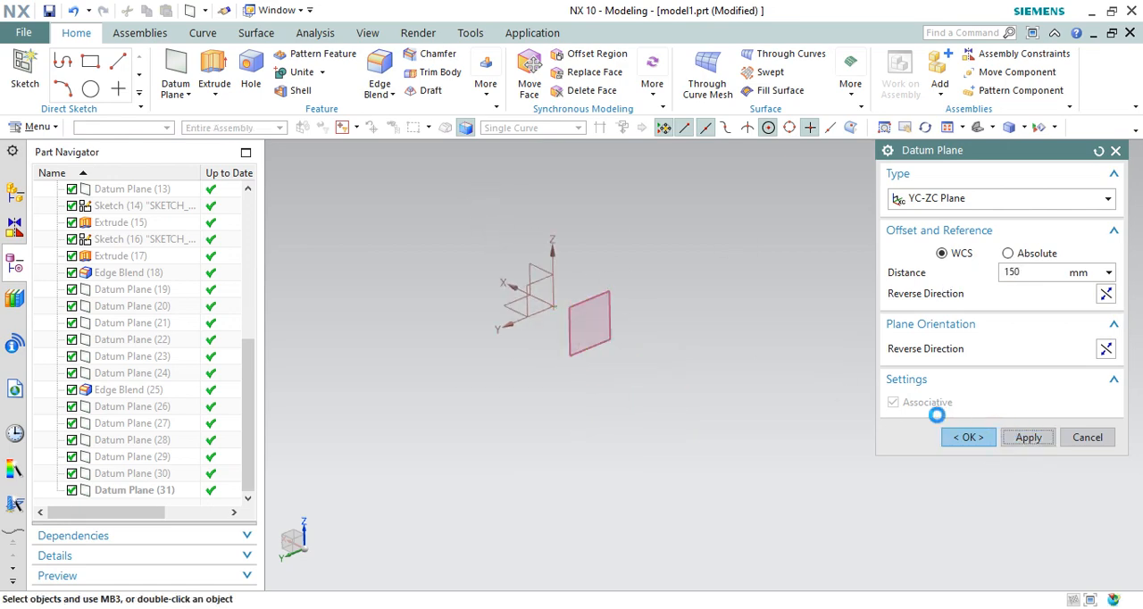
# Step: Create an XC-ZC datum plane offset 250 mm from the WCS along the Y axis
pyautogui.click(934, 199)
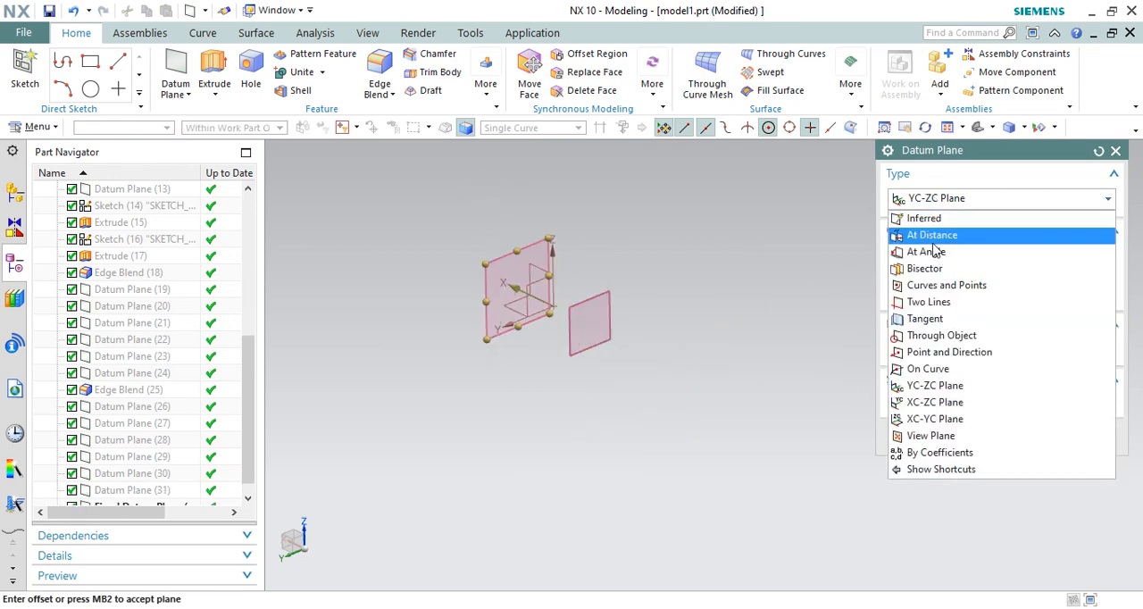
pyautogui.click(939, 403)
pyautogui.scroll(-2, 692, 406)
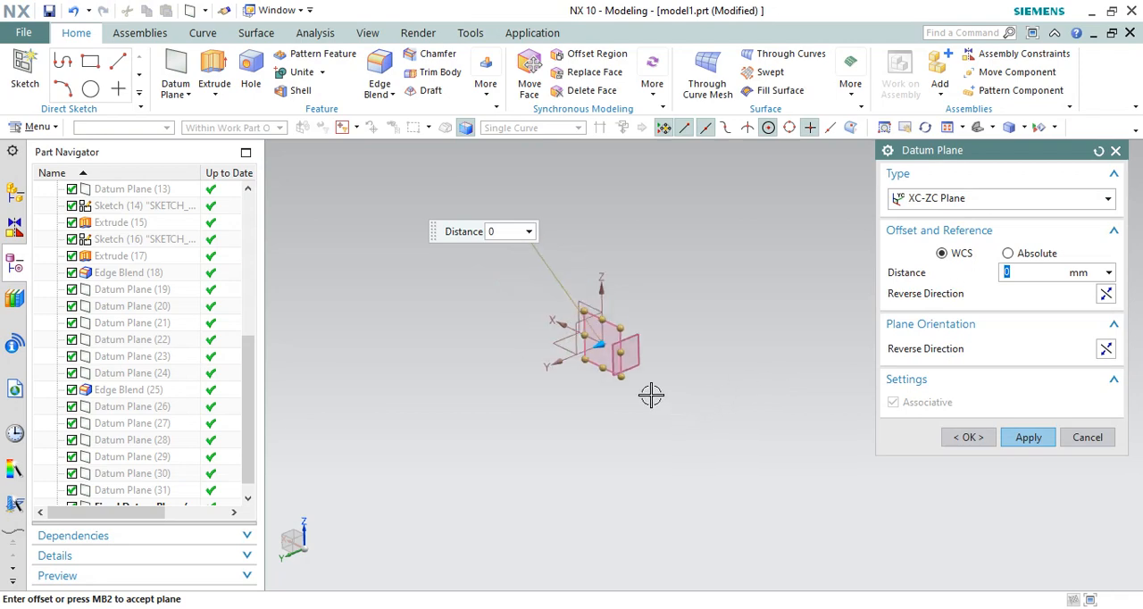
pyautogui.moveTo(599, 345); pyautogui.dragTo(561, 370)
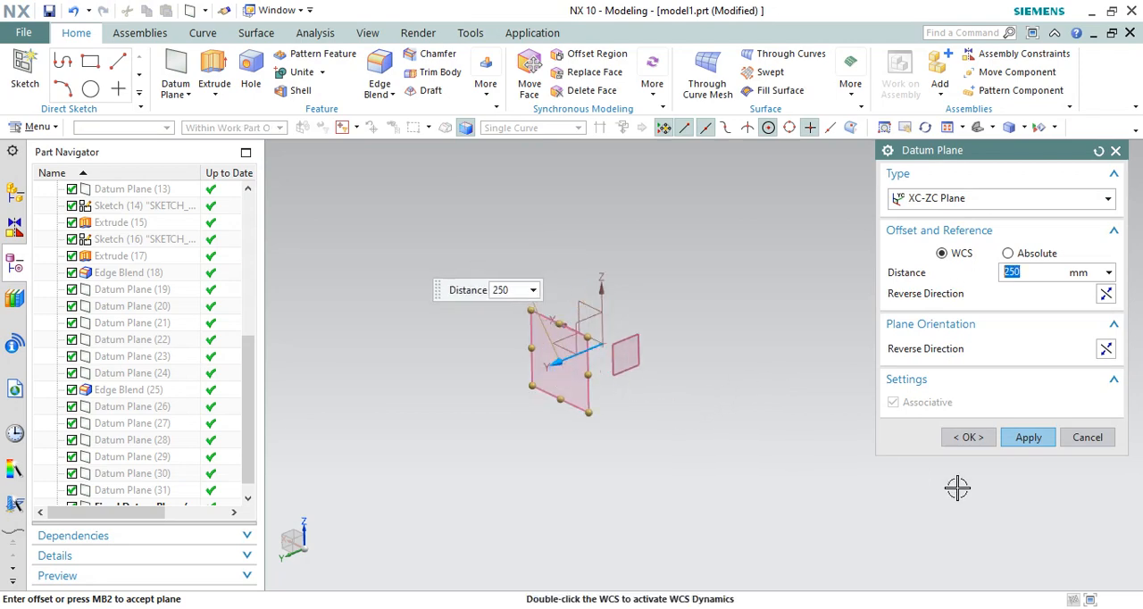
pyautogui.click(1027, 437)
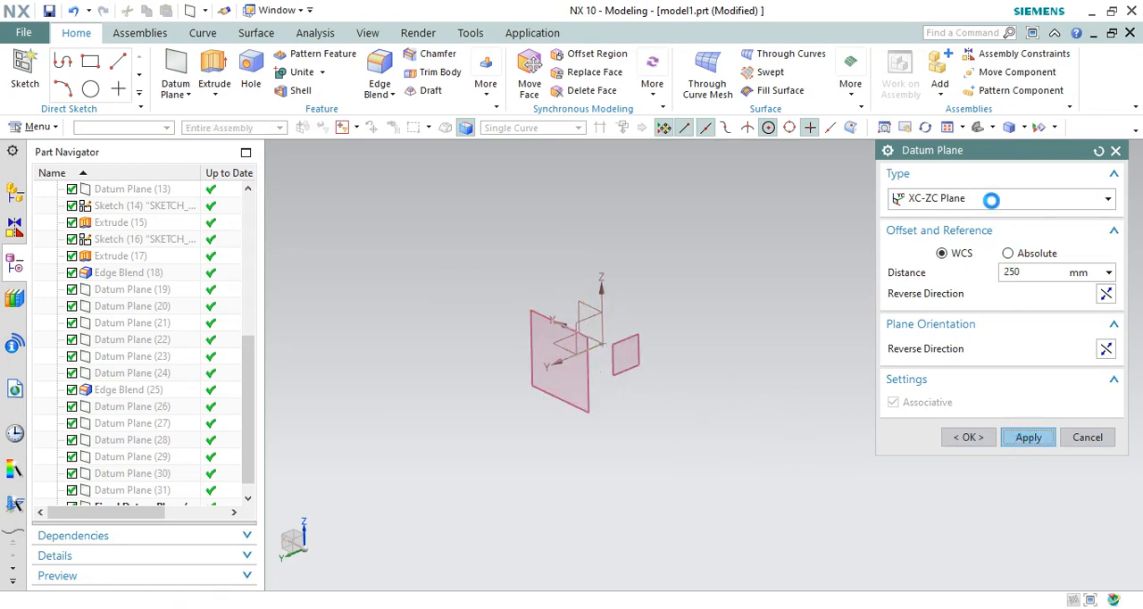
# Step: Create an XC-YC datum plane offset 390 mm from the WCS along the Z axis and finish the command
pyautogui.click(991, 199)
pyautogui.click(944, 426)
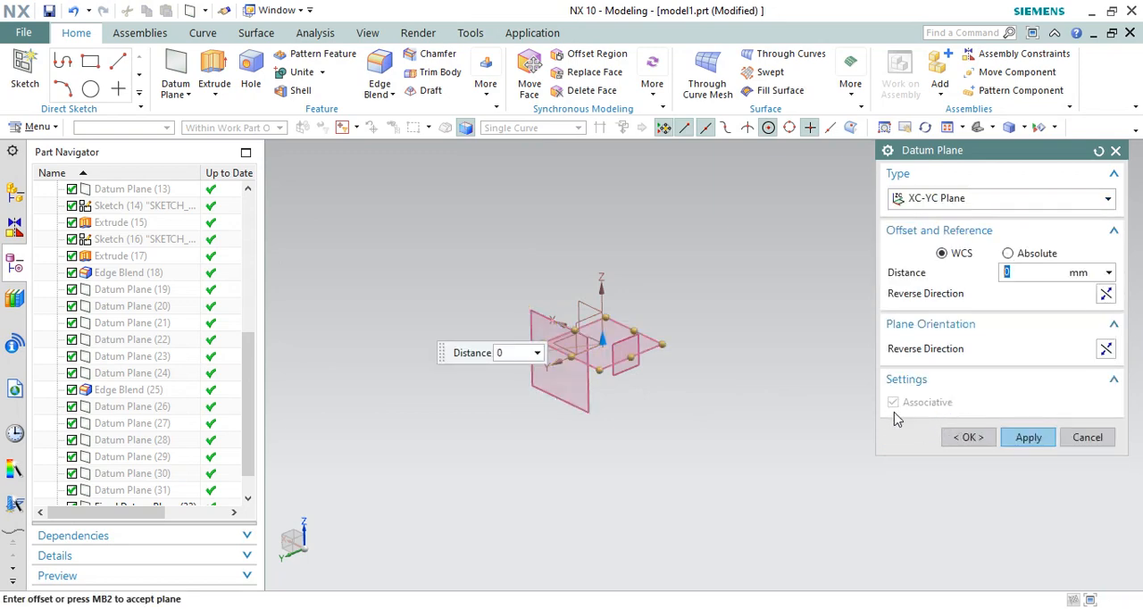
pyautogui.moveTo(608, 339); pyautogui.dragTo(608, 271)
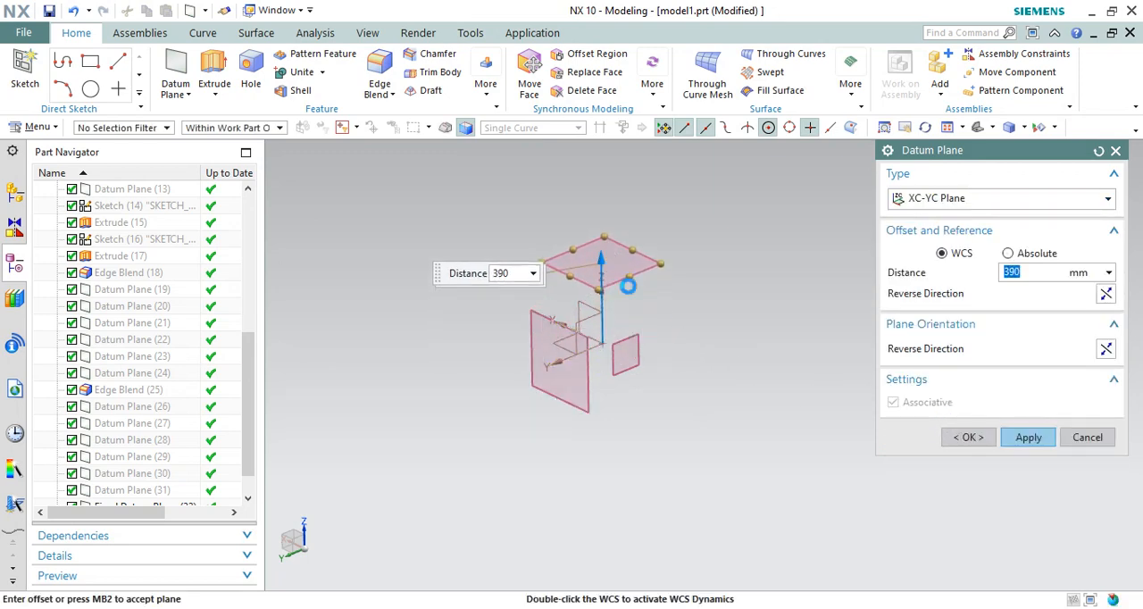
pyautogui.click(960, 437)
pyautogui.scroll(3, 585, 236)
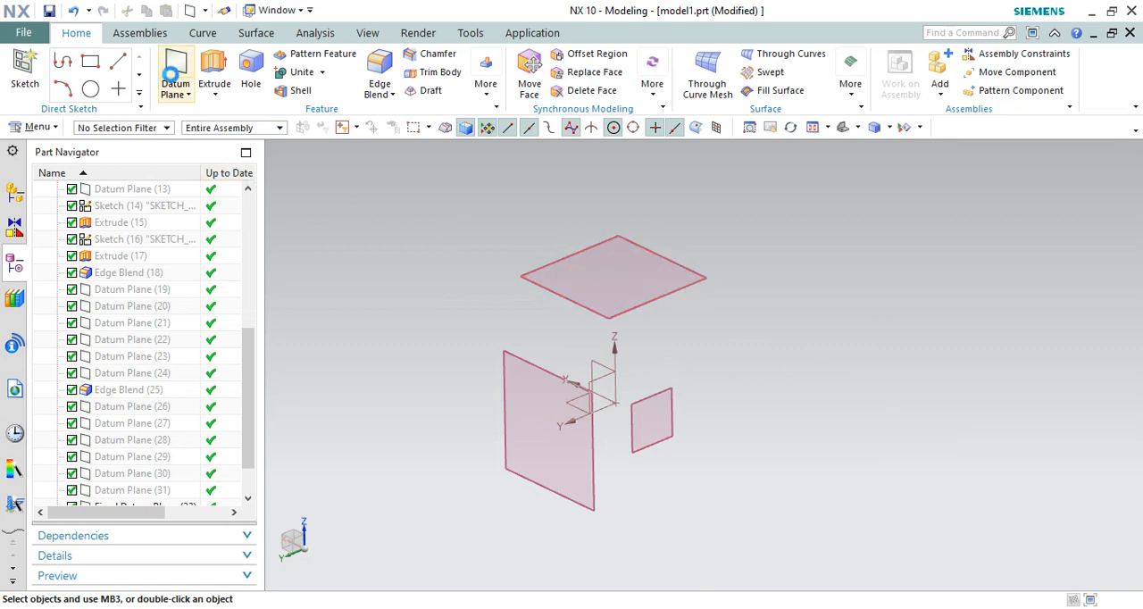
# Step: Start a new datum plane, switch its type to Inferred, reposition the dialog and open the list of plane types
pyautogui.click(176, 72)
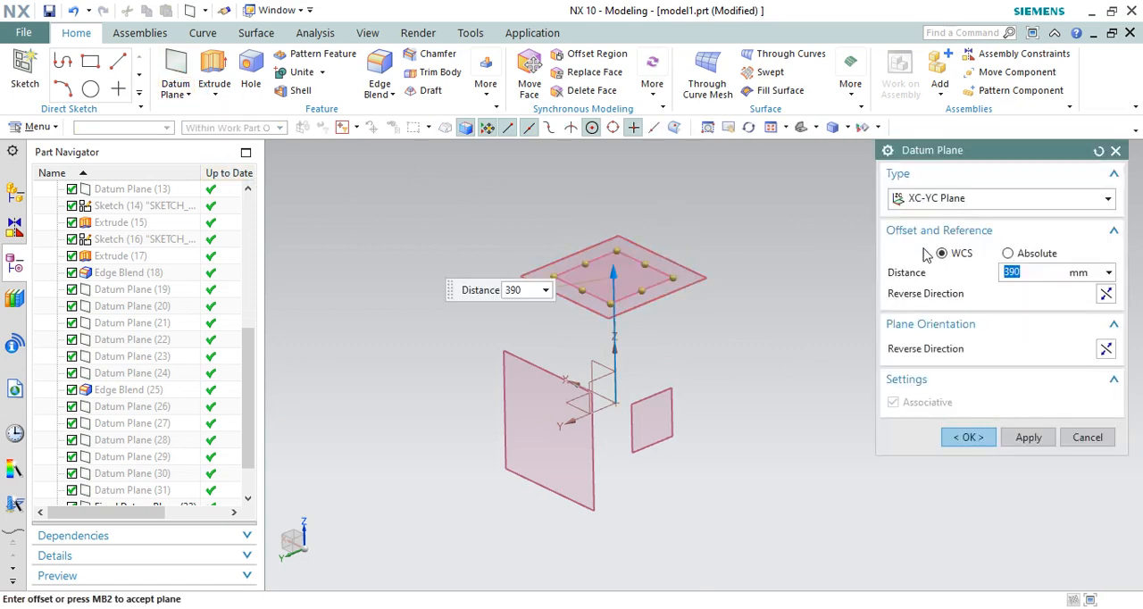
pyautogui.click(973, 199)
pyautogui.click(977, 150)
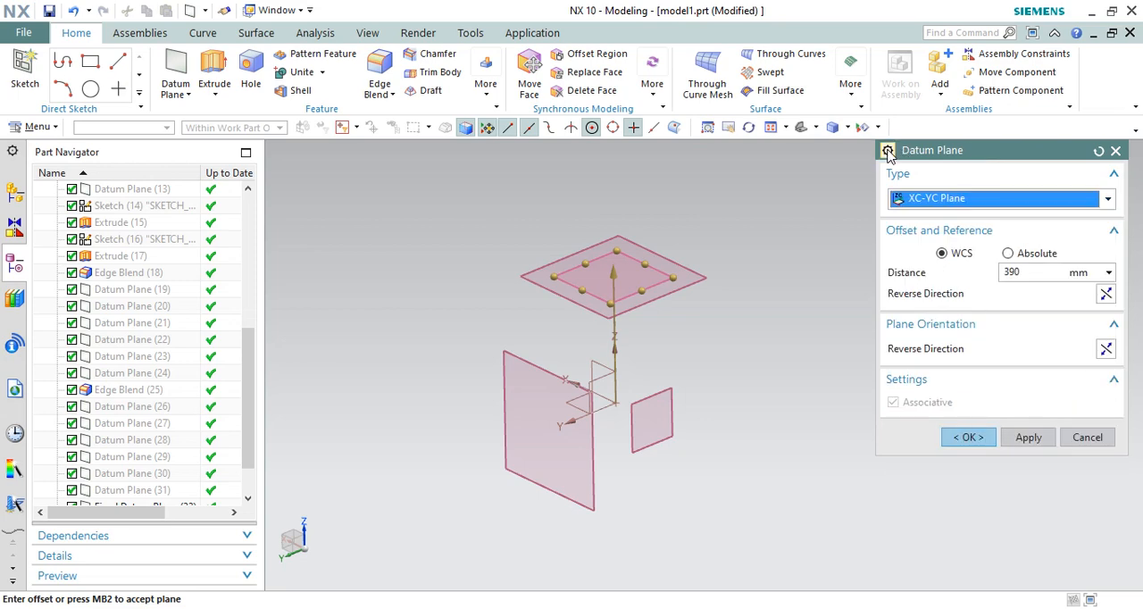
pyautogui.click(887, 151)
pyautogui.click(1004, 158)
pyautogui.moveTo(1018, 158); pyautogui.dragTo(898, 168)
pyautogui.click(935, 202)
pyautogui.click(889, 219)
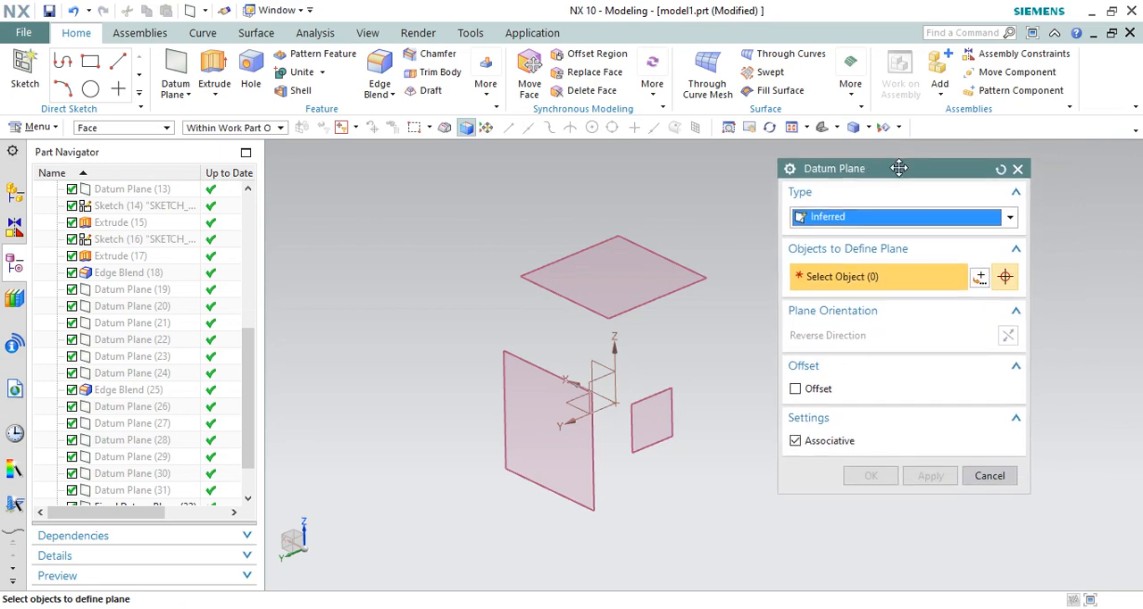
pyautogui.click(924, 215)
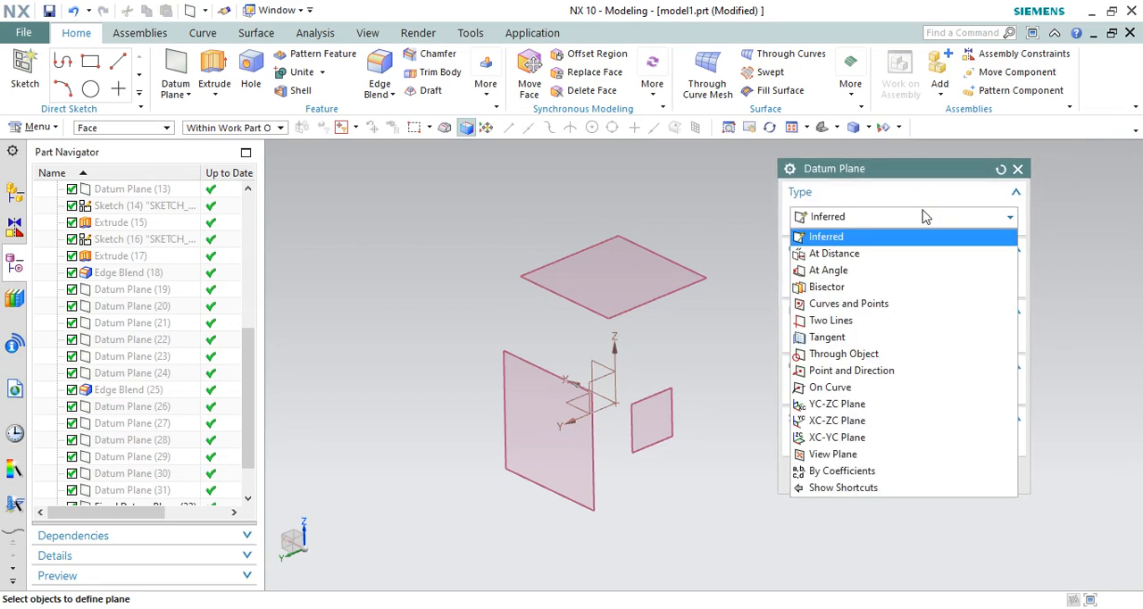